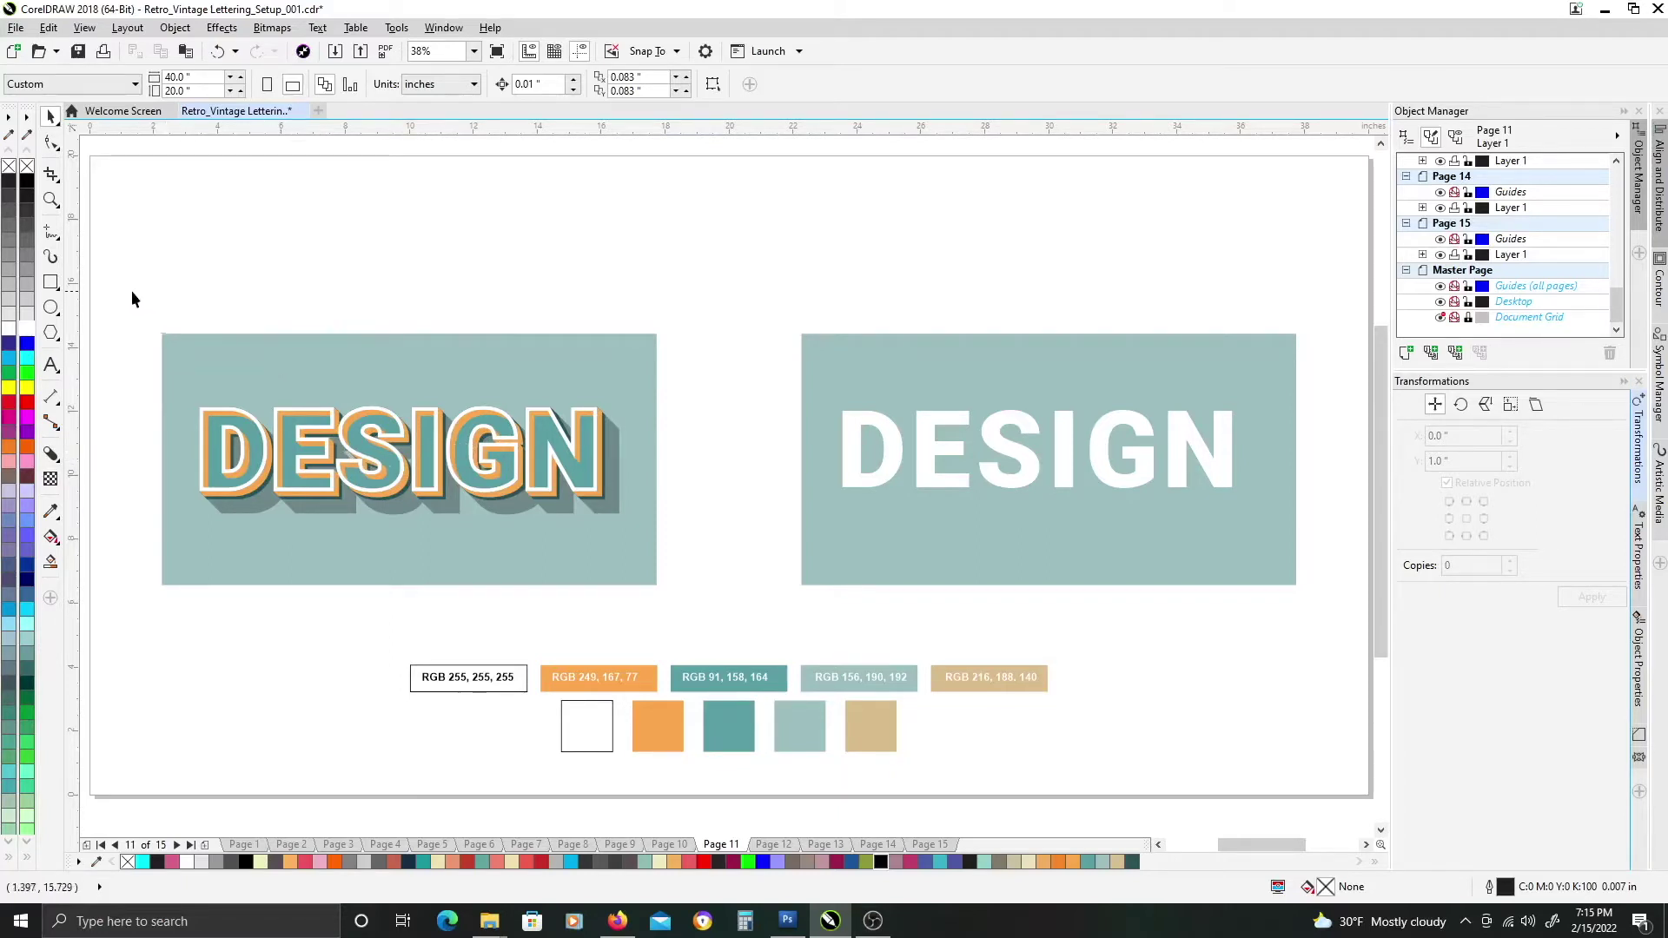
# Zoom in on the finished DESIGN lettering on the left card, then deselect it.
pyautogui.moveTo(707, 614); pyautogui.dragTo(708, 614)
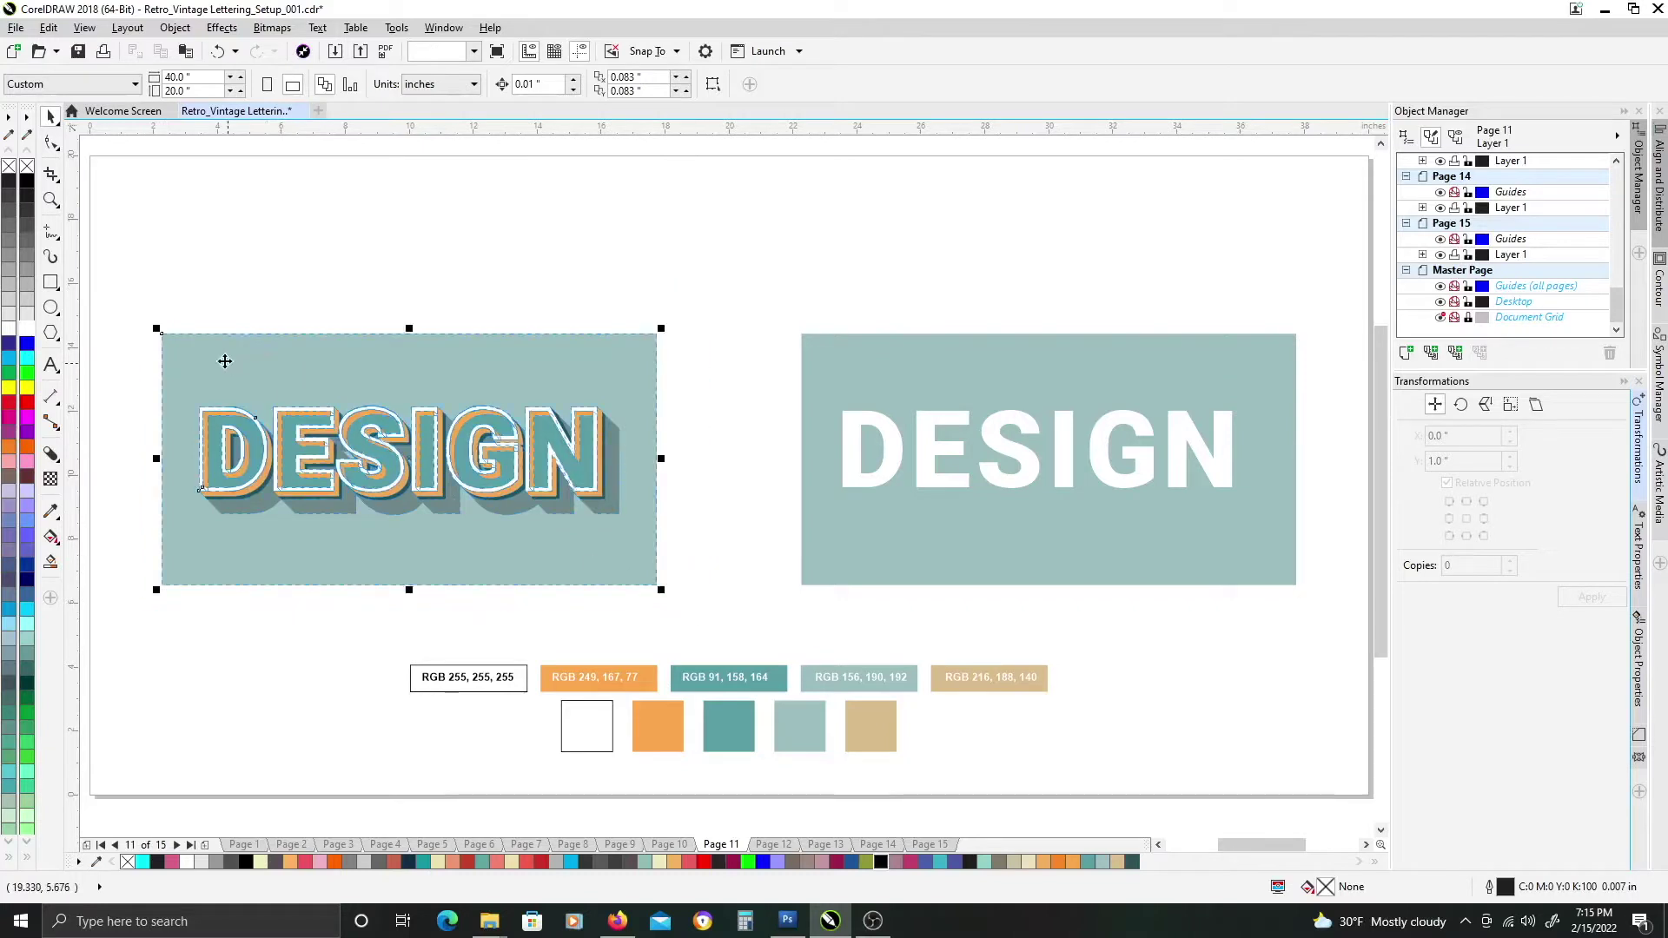
pyautogui.press('z')
pyautogui.moveTo(143, 311); pyautogui.dragTo(693, 608)
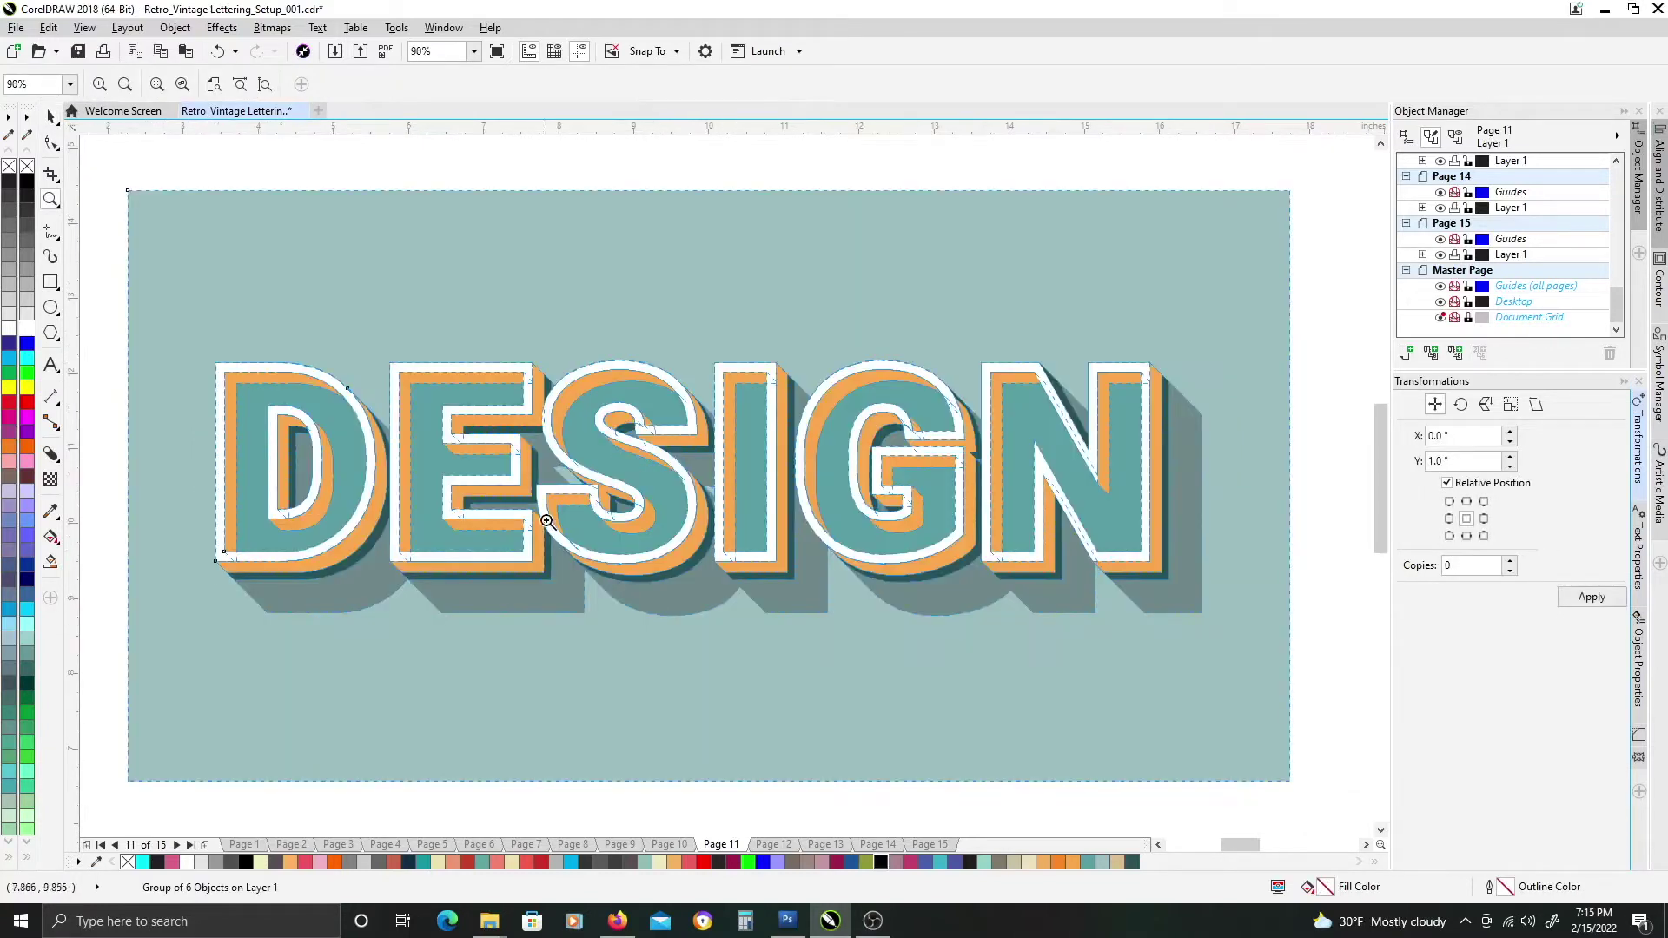
pyautogui.press('space')
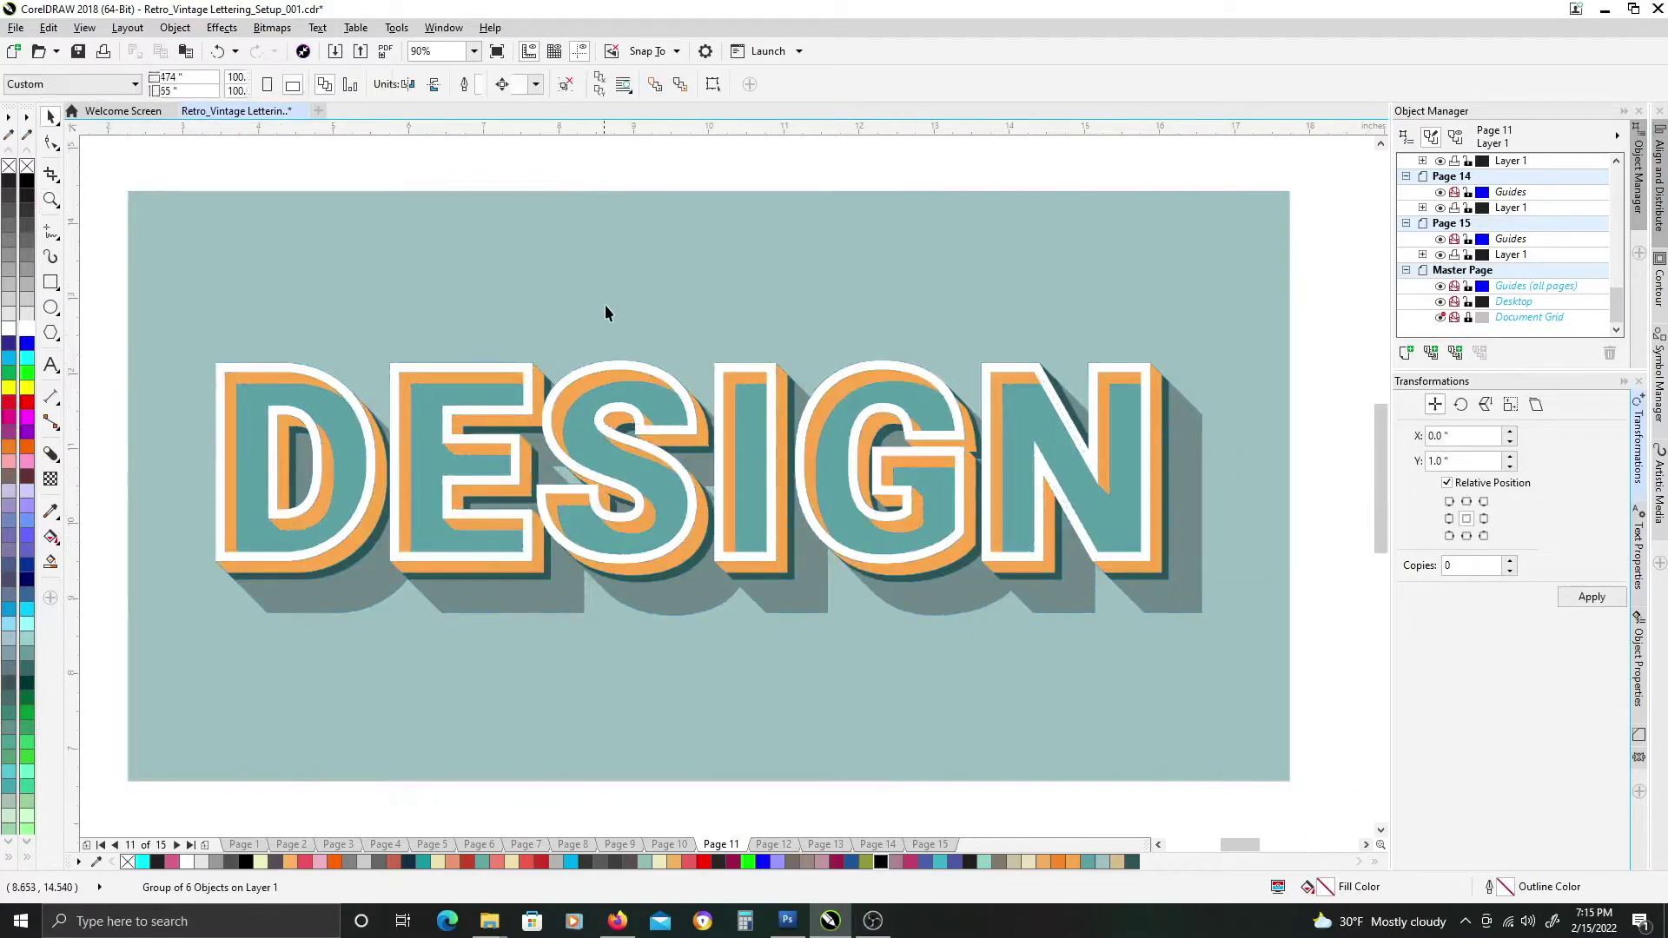
pyautogui.press('Escape')
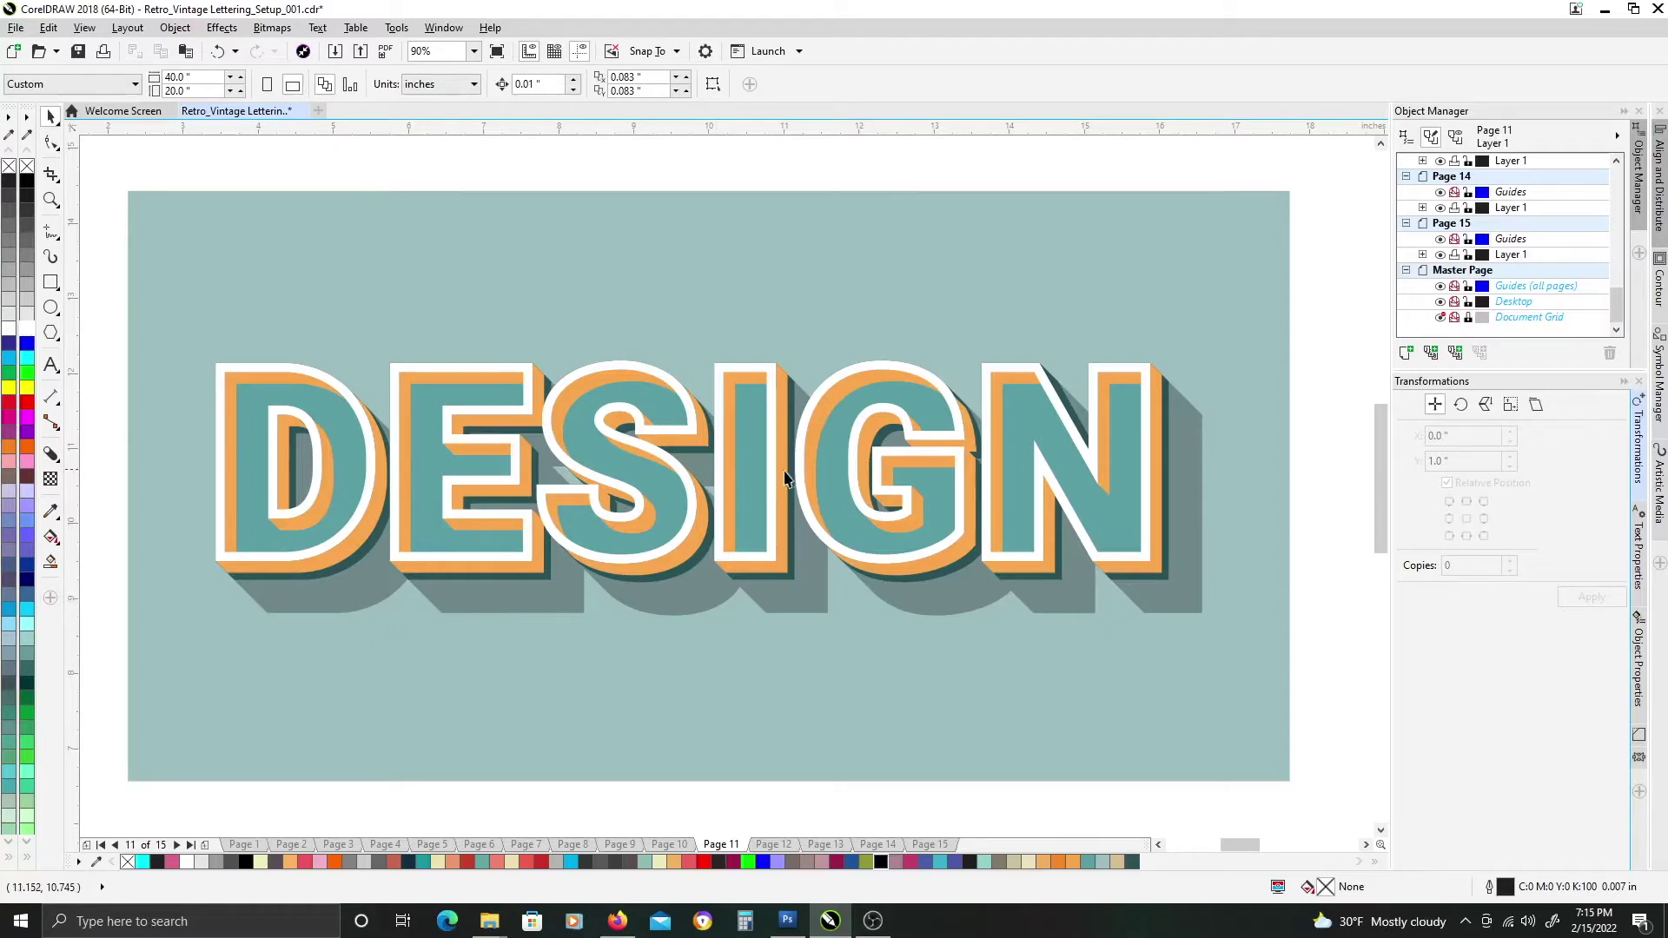
# Ungroup the right card's DESIGN group and select the white text on its own.
pyautogui.scroll(-3, 825, 515)
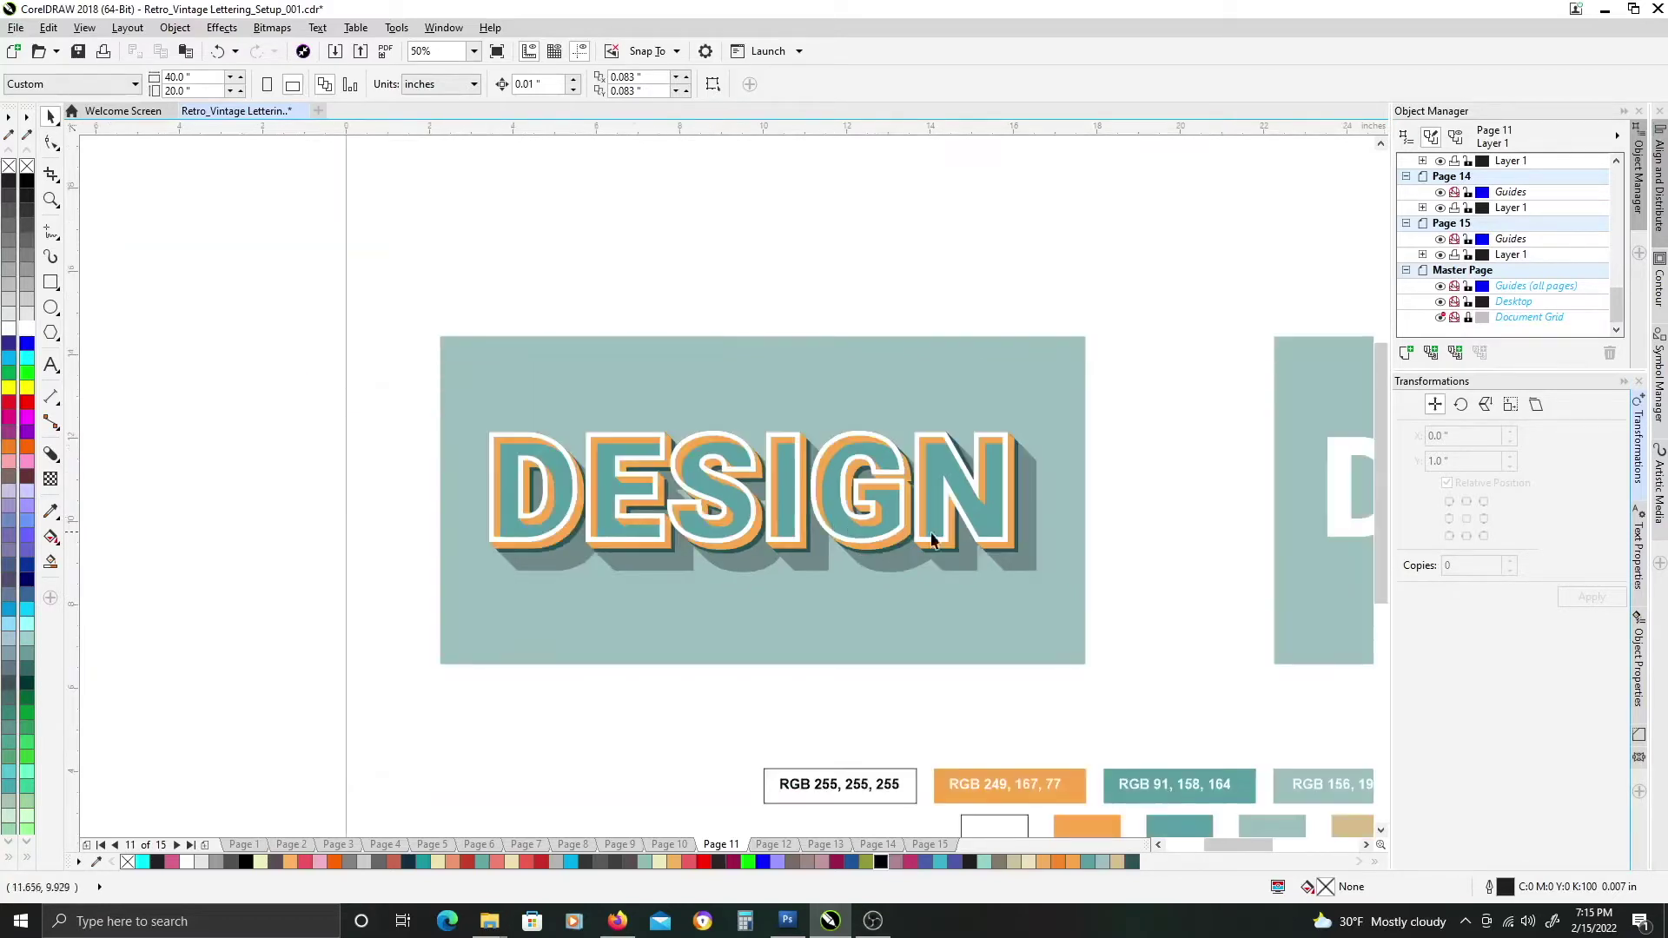
pyautogui.moveTo(927, 533); pyautogui.dragTo(622, 520)
pyautogui.moveTo(940, 492); pyautogui.dragTo(813, 486)
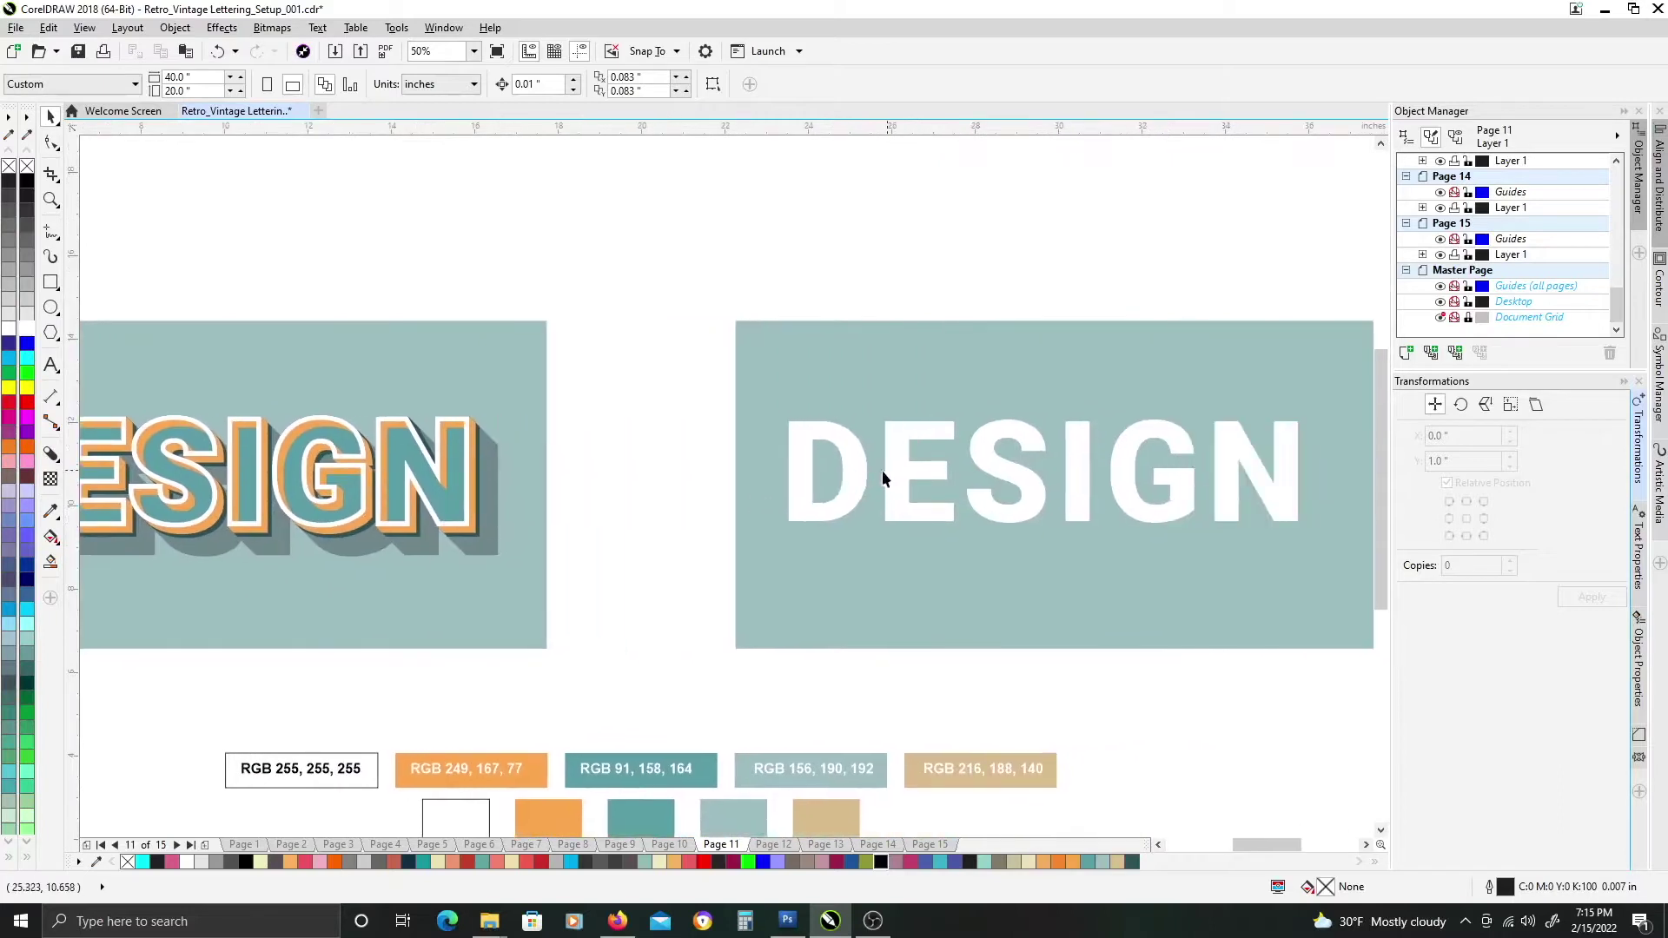
pyautogui.click(843, 460)
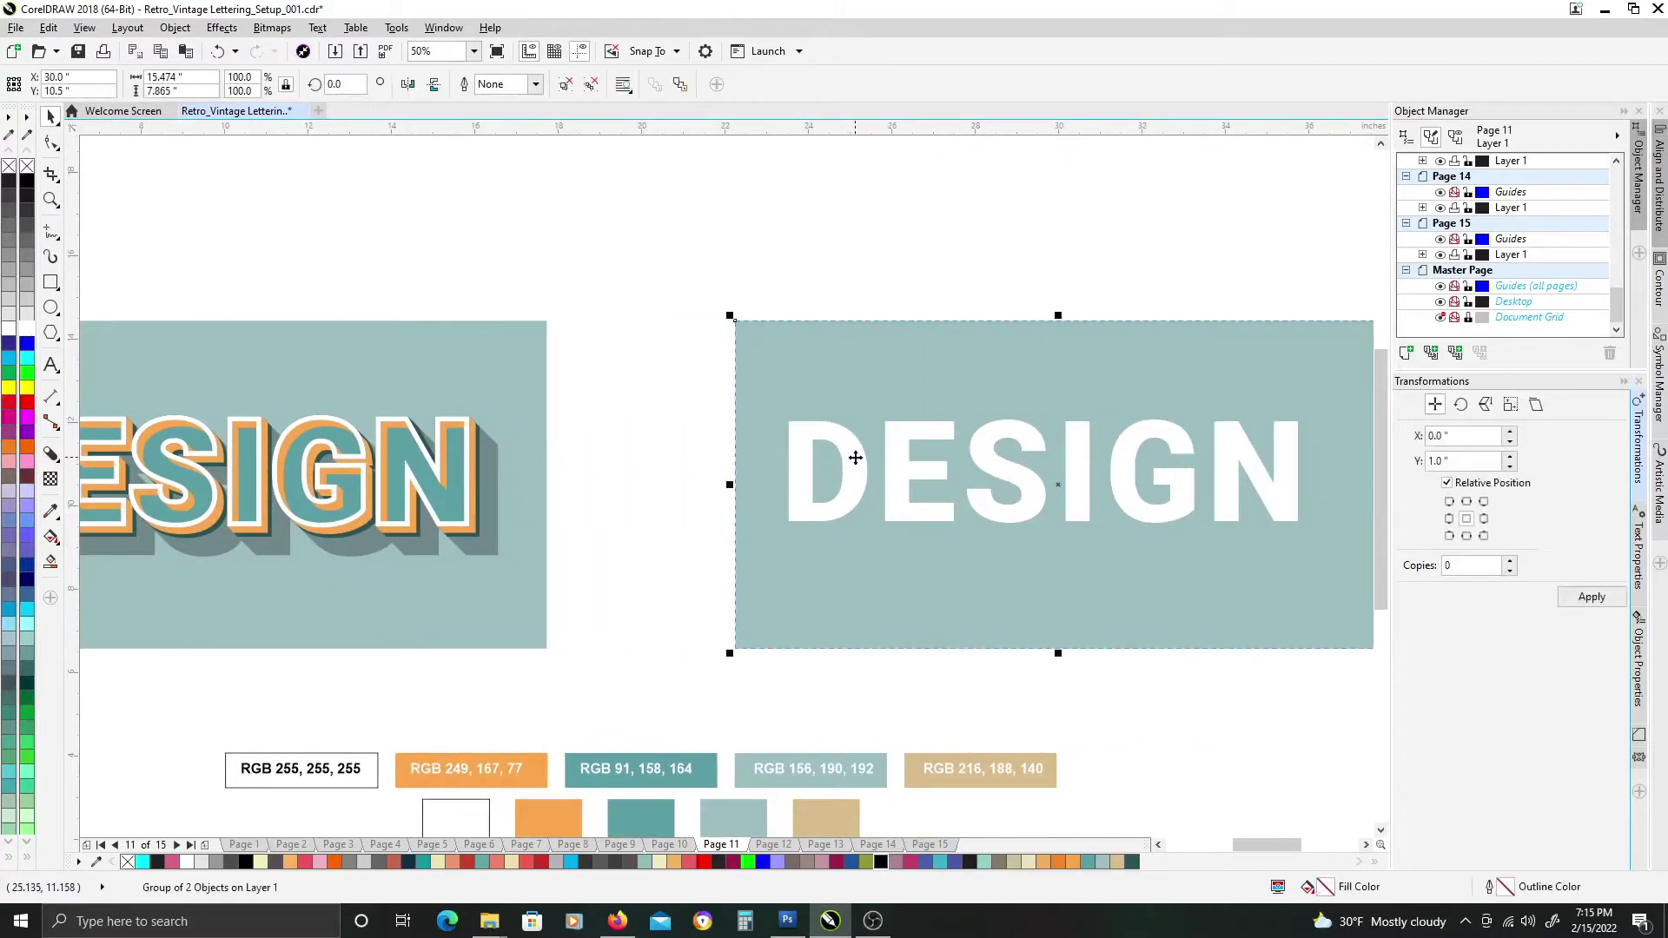
pyautogui.click(573, 85)
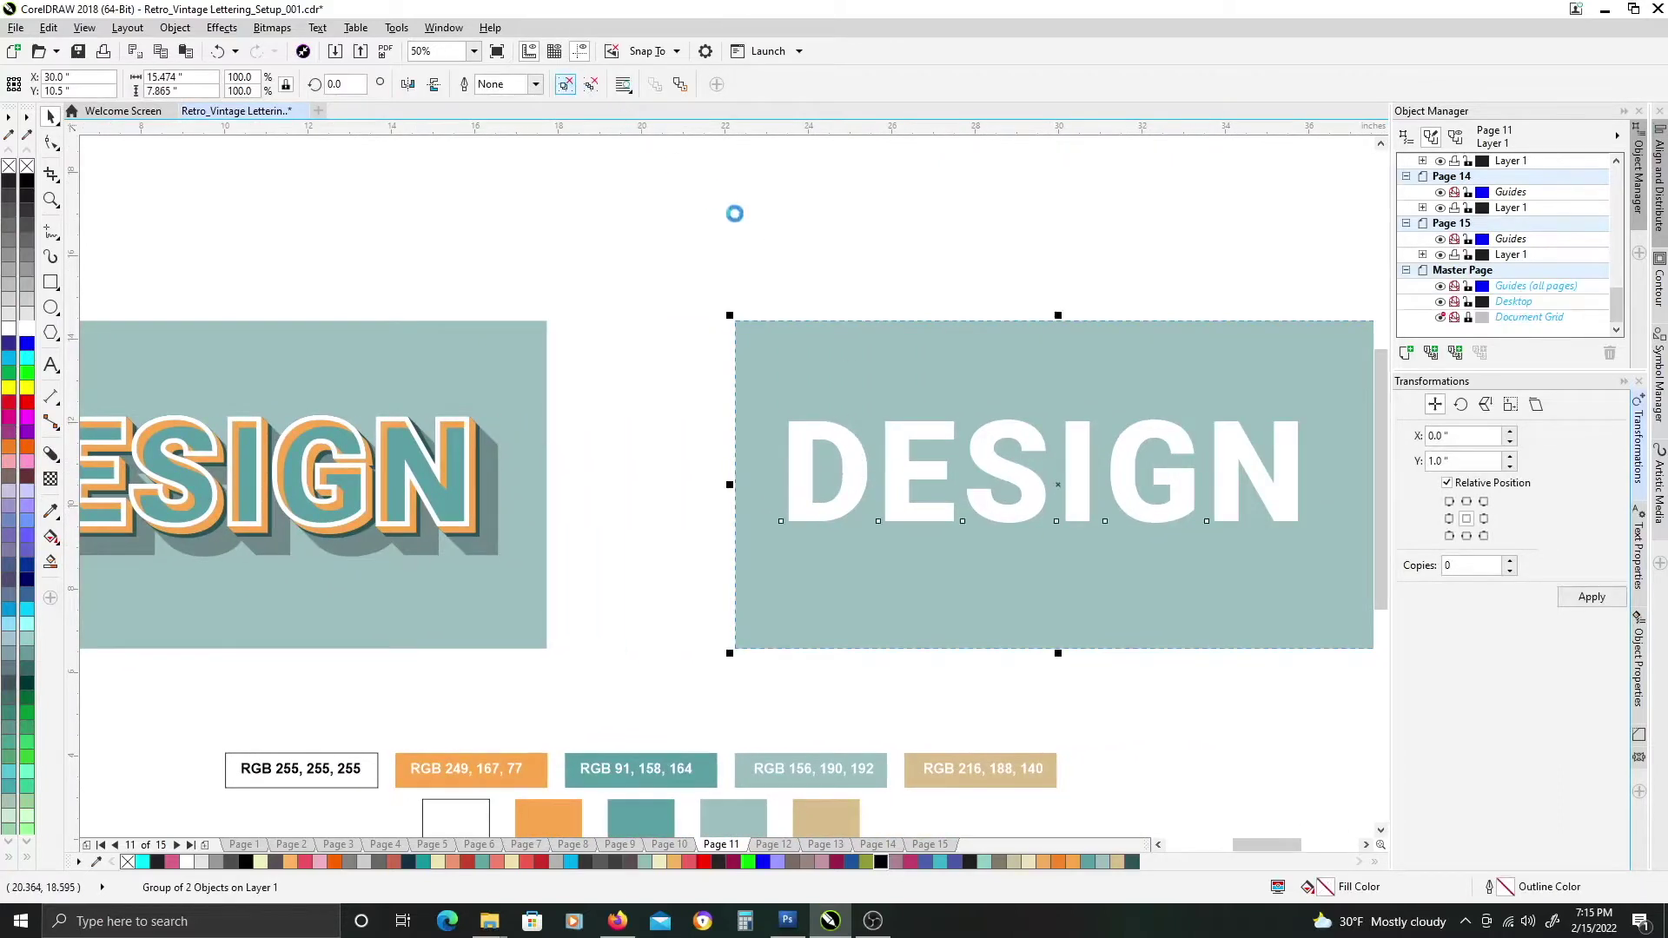
pyautogui.click(853, 443)
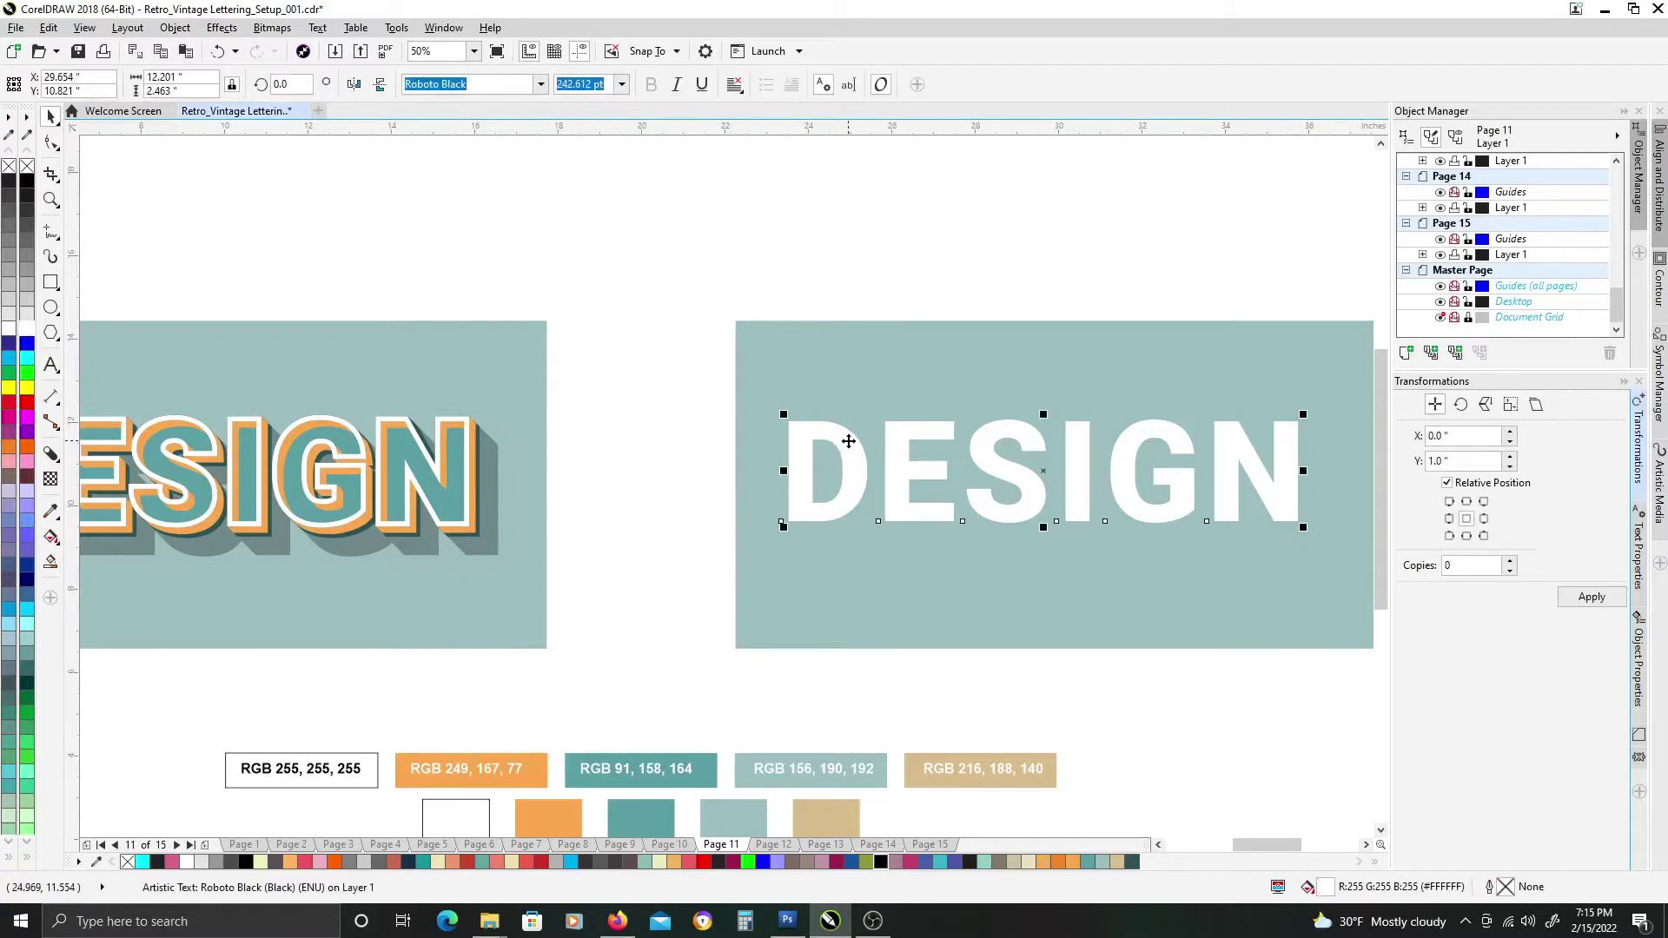
# Scroll around the card to inspect the white Roboto Black 242.612 pt DESIGN text.
pyautogui.hscroll(1, 990, 479)
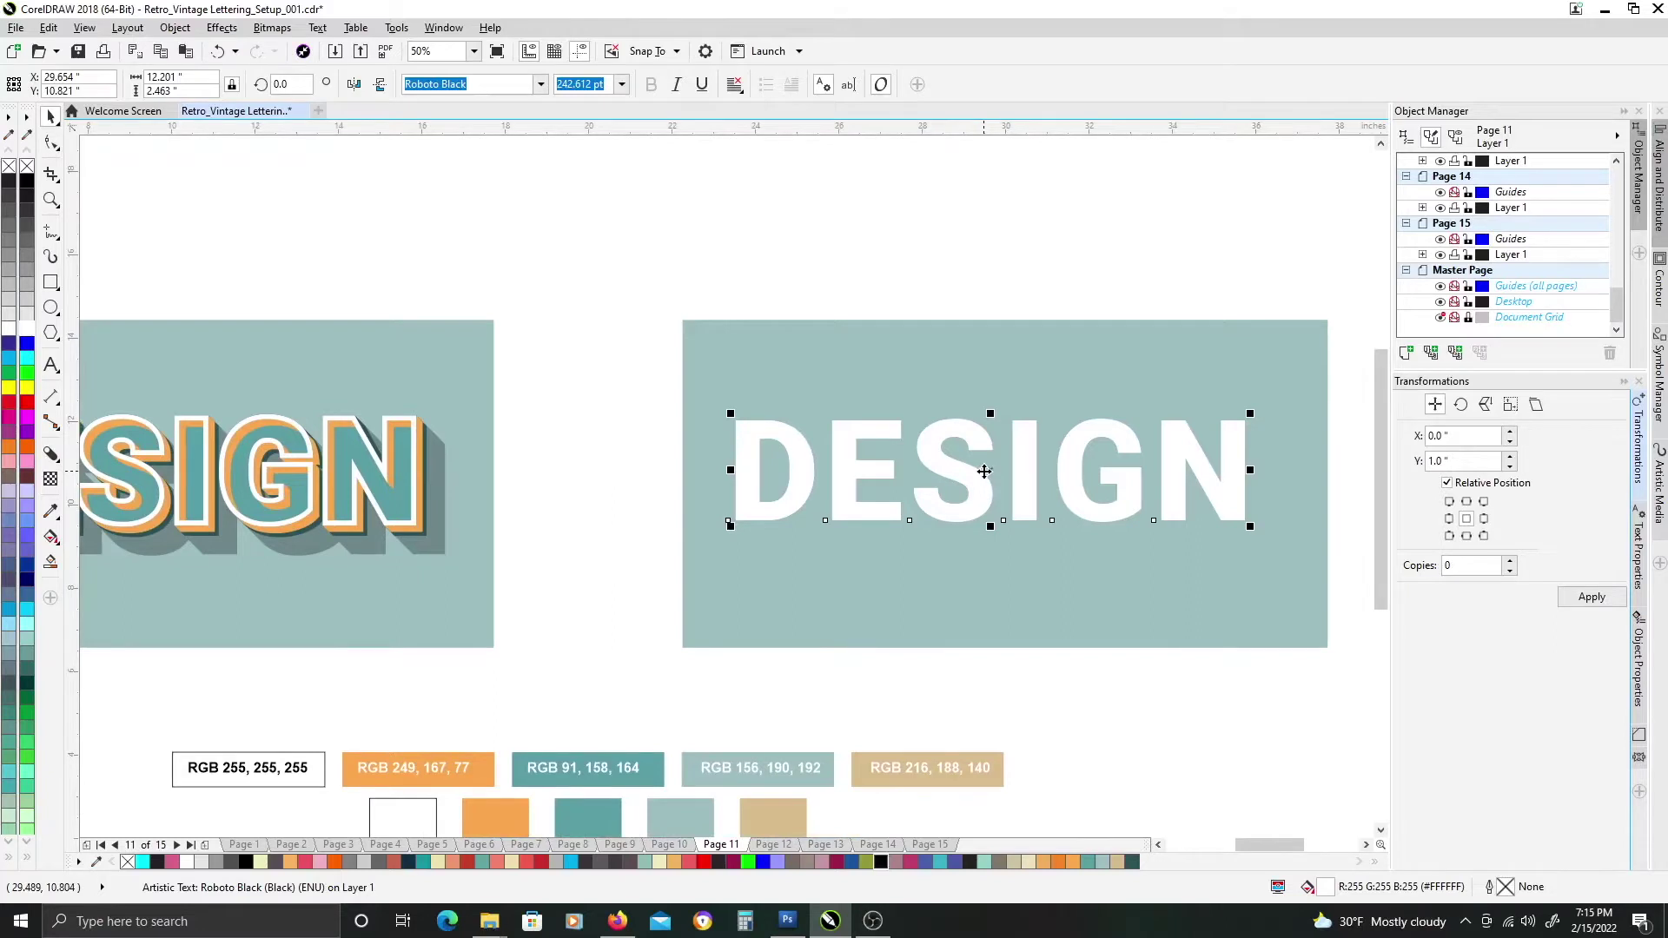
pyautogui.scroll(1, 984, 471)
pyautogui.scroll(-1, 695, 509)
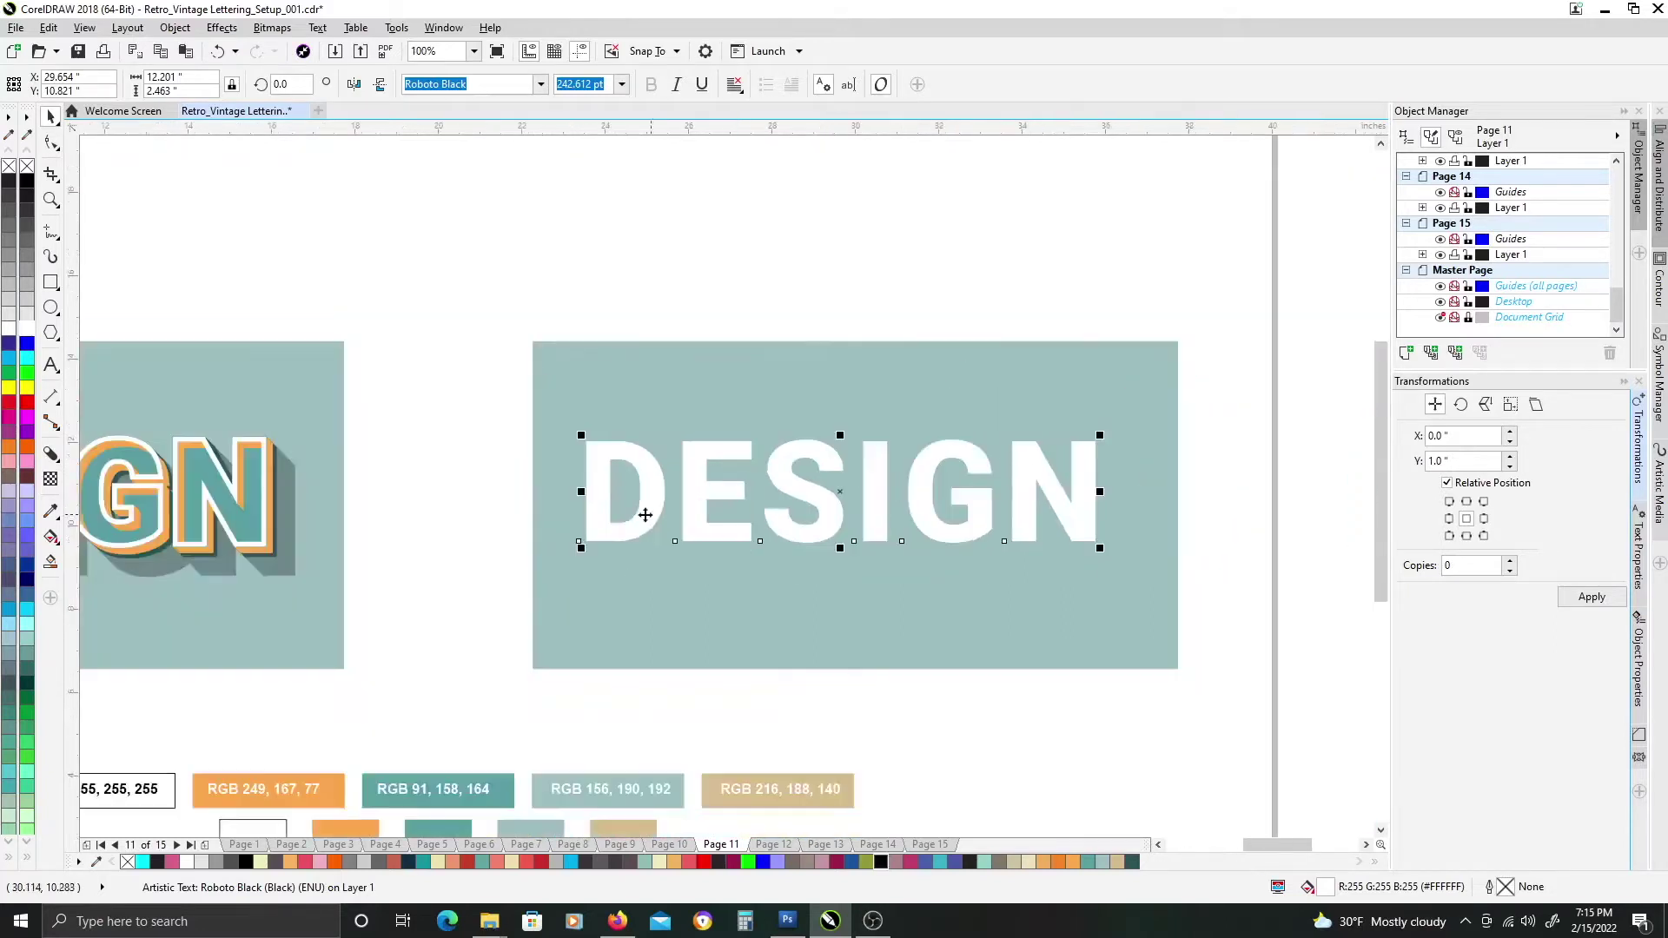
pyautogui.hscroll(-5, 645, 515)
pyautogui.scroll(1, 506, 473)
pyautogui.hscroll(-1, 605, 513)
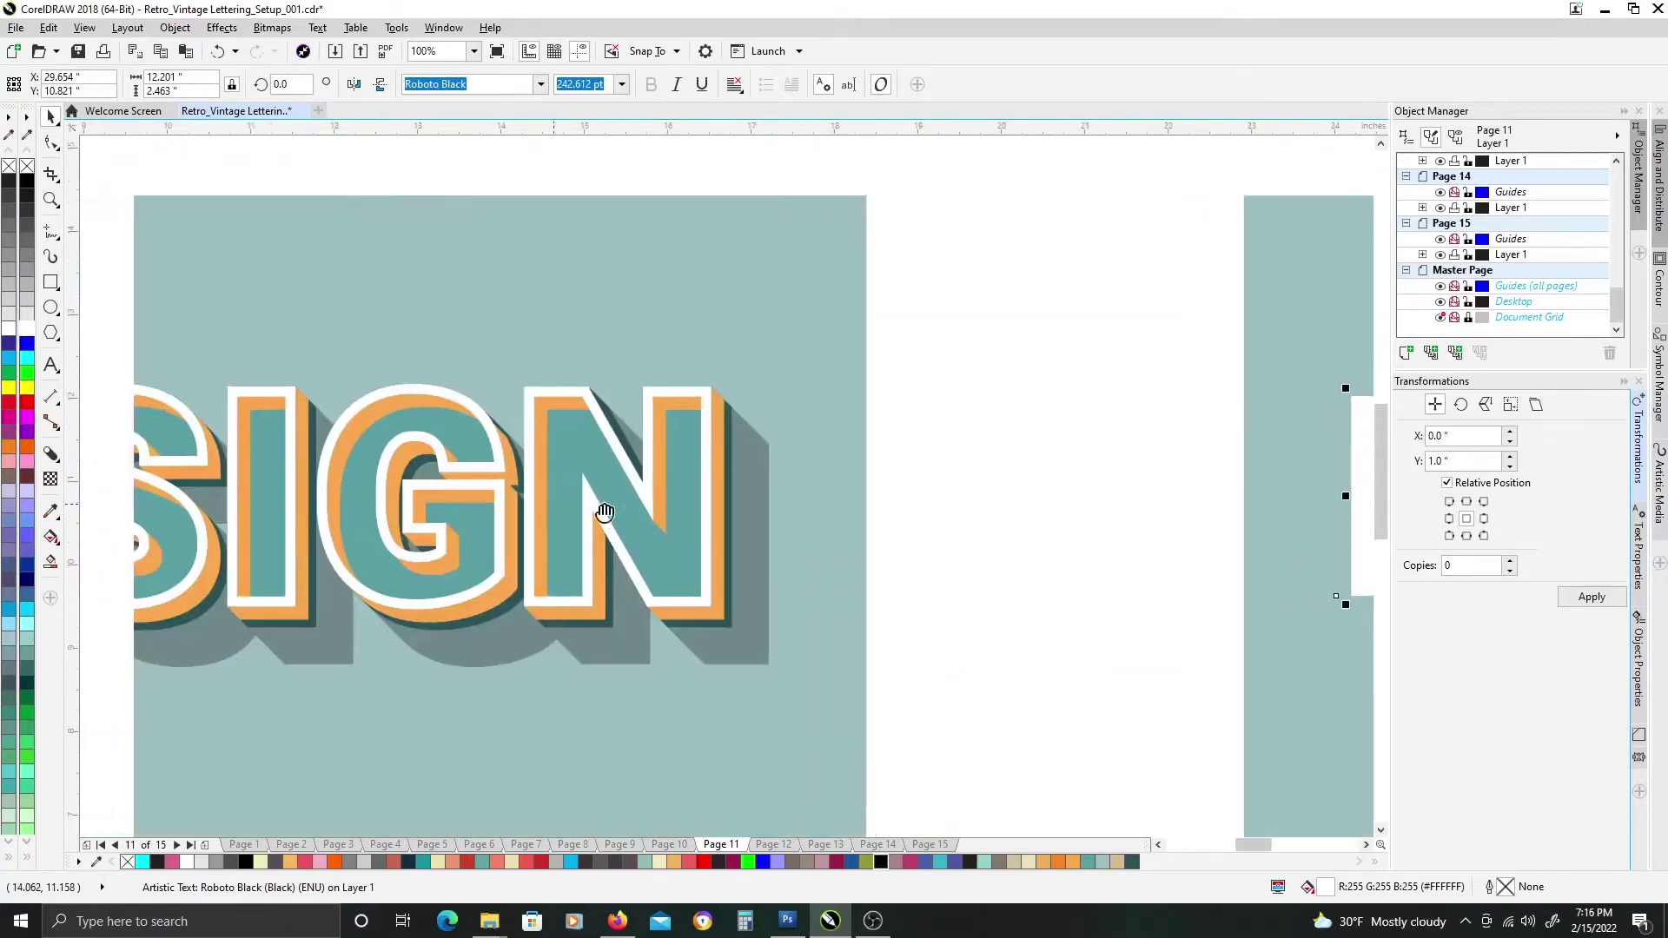
pyautogui.hscroll(-2, 604, 512)
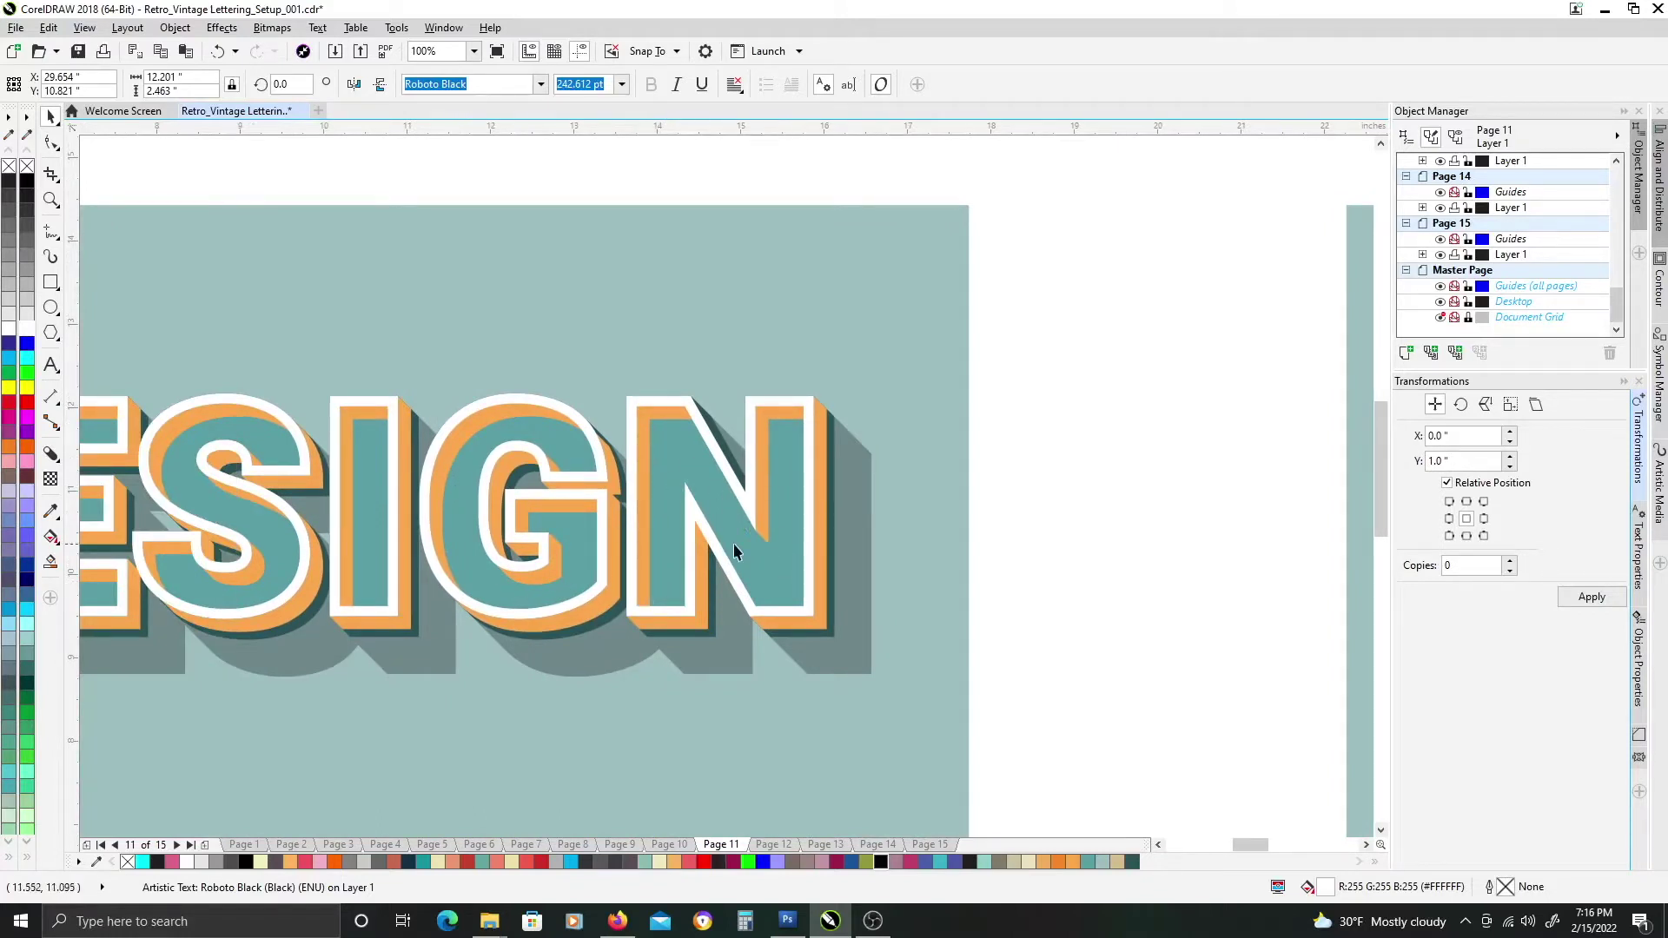
pyautogui.scroll(-2, 734, 552)
pyautogui.hscroll(2, 864, 533)
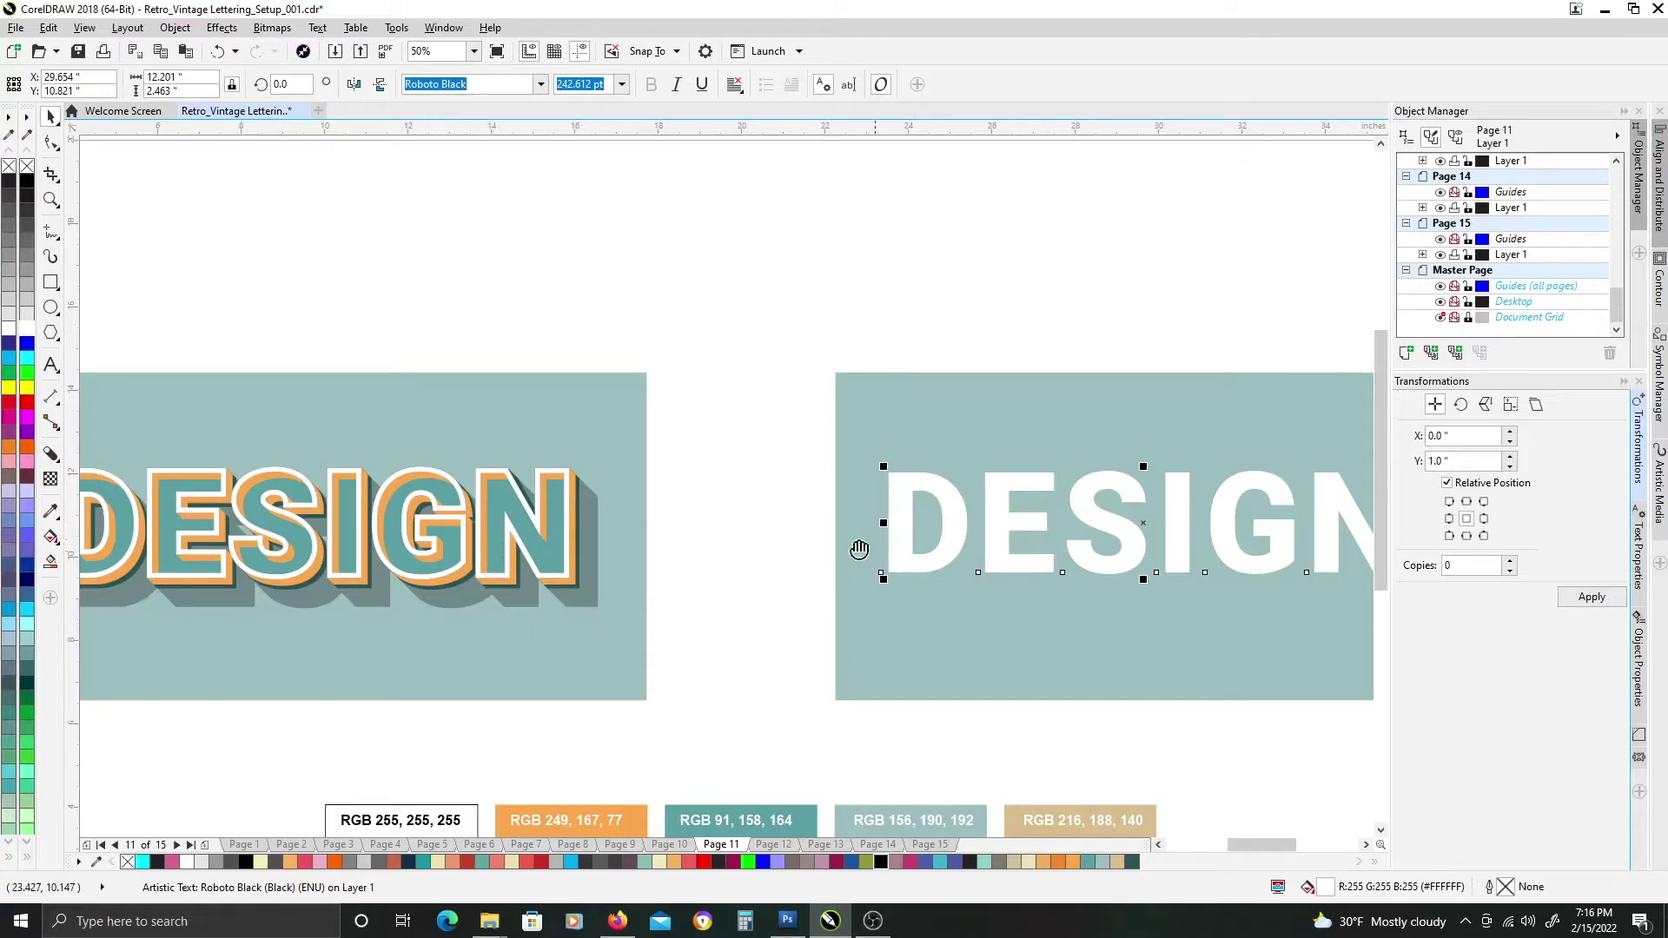
pyautogui.hscroll(1, 860, 548)
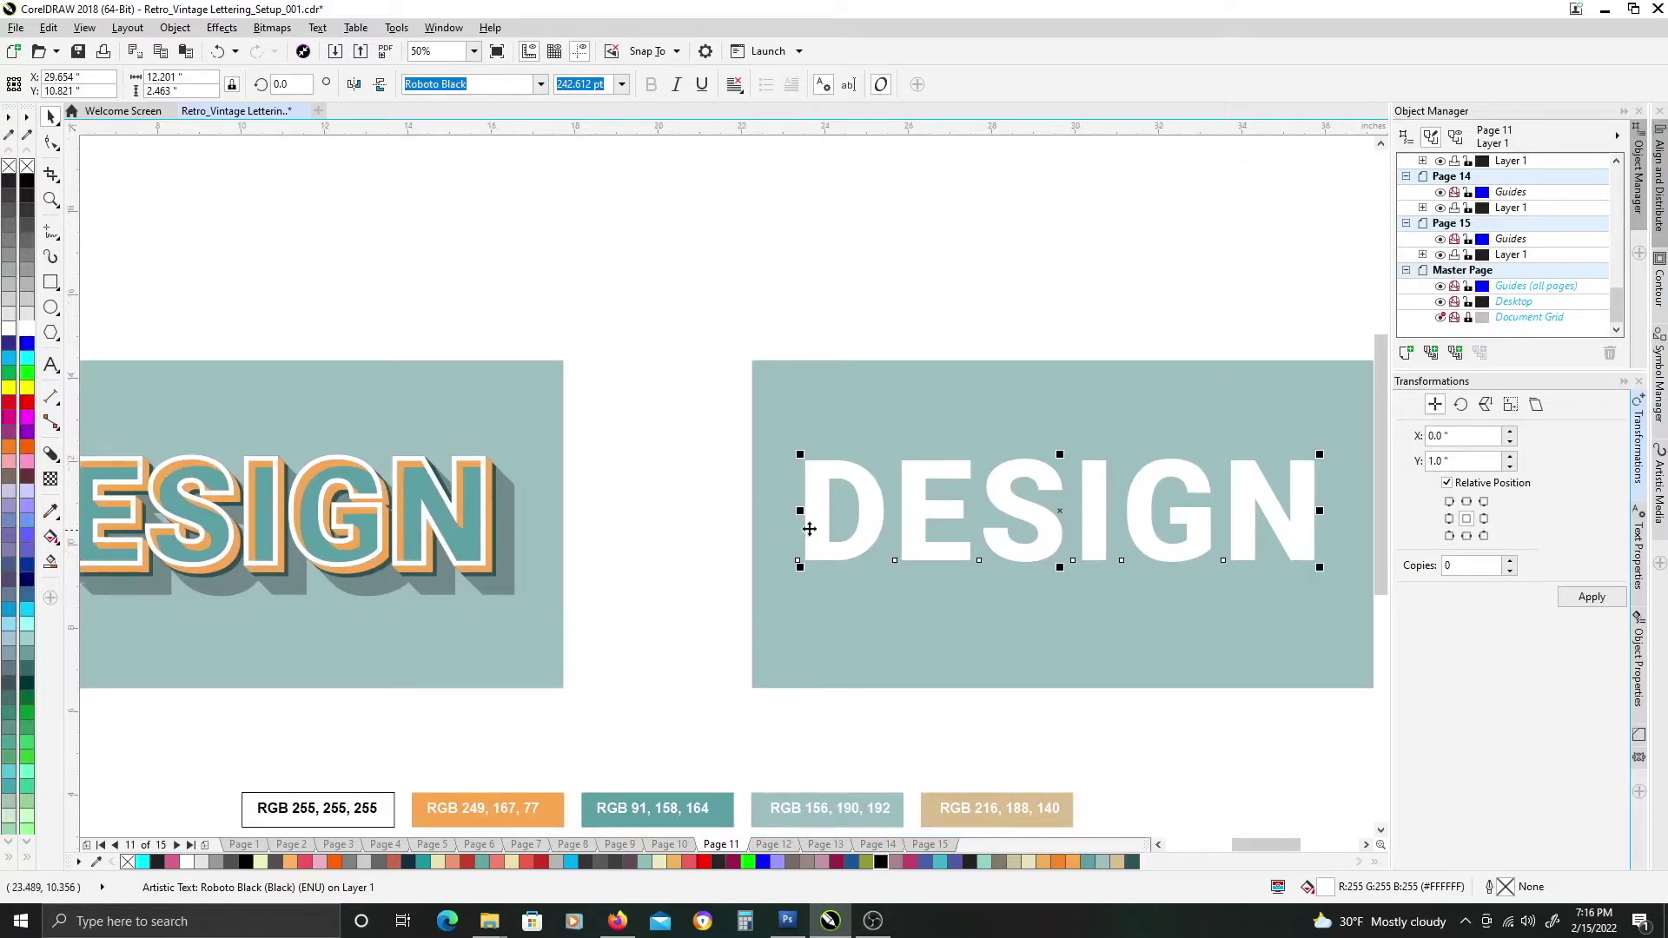
pyautogui.hscroll(-2, 809, 529)
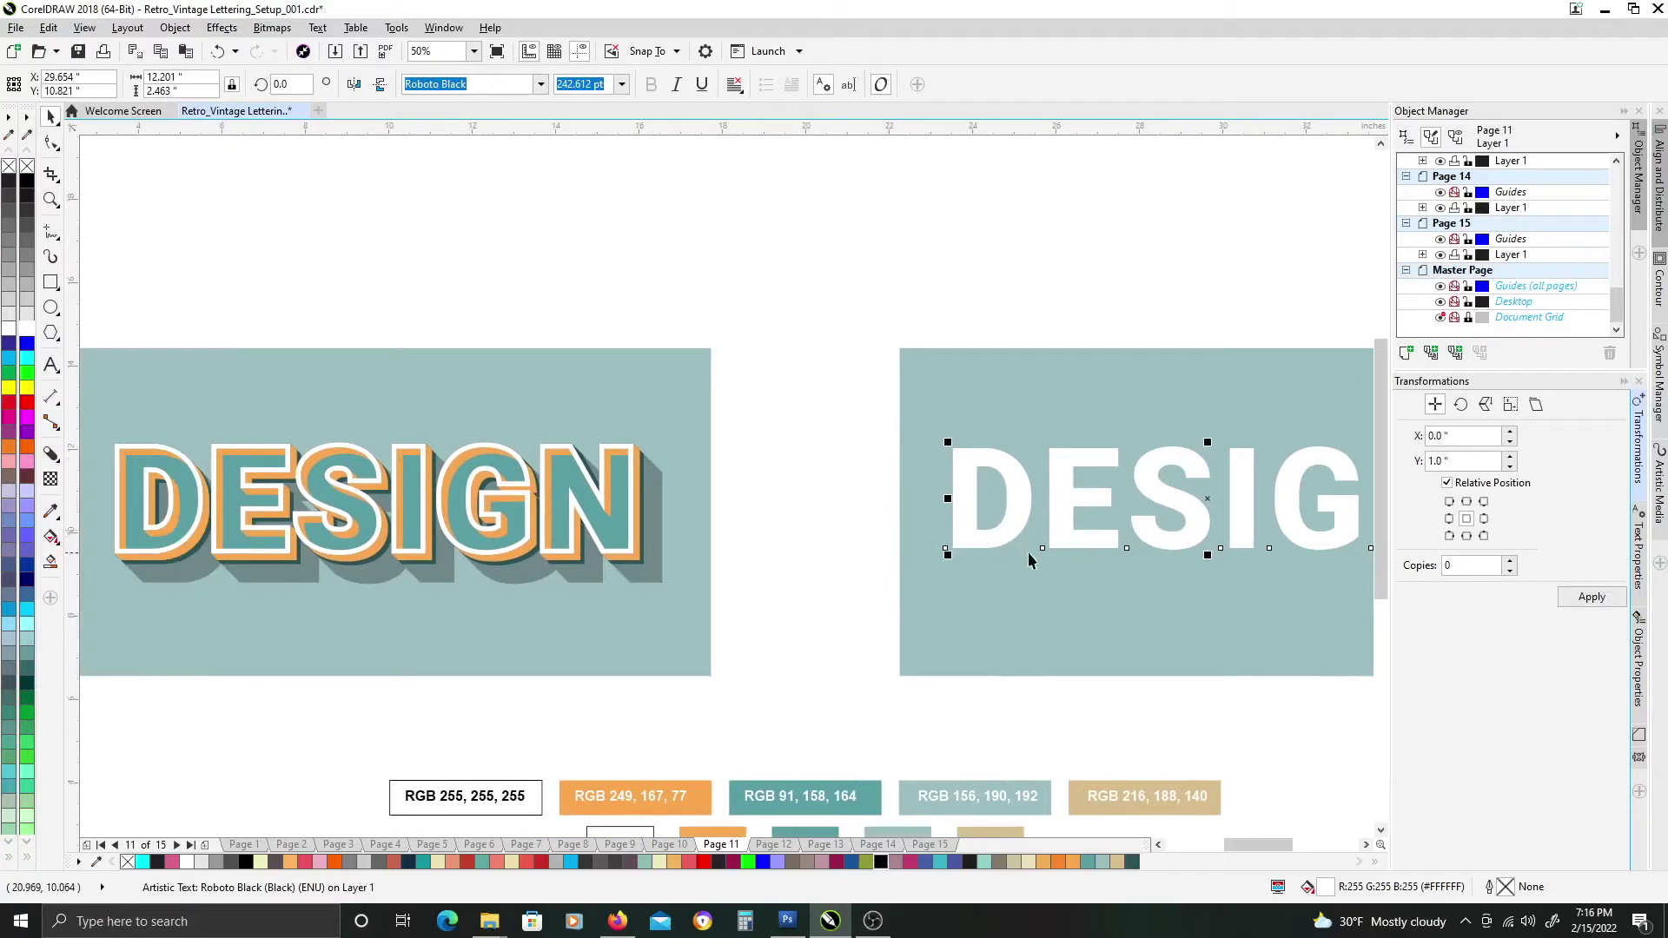
pyautogui.hscroll(2, 1030, 560)
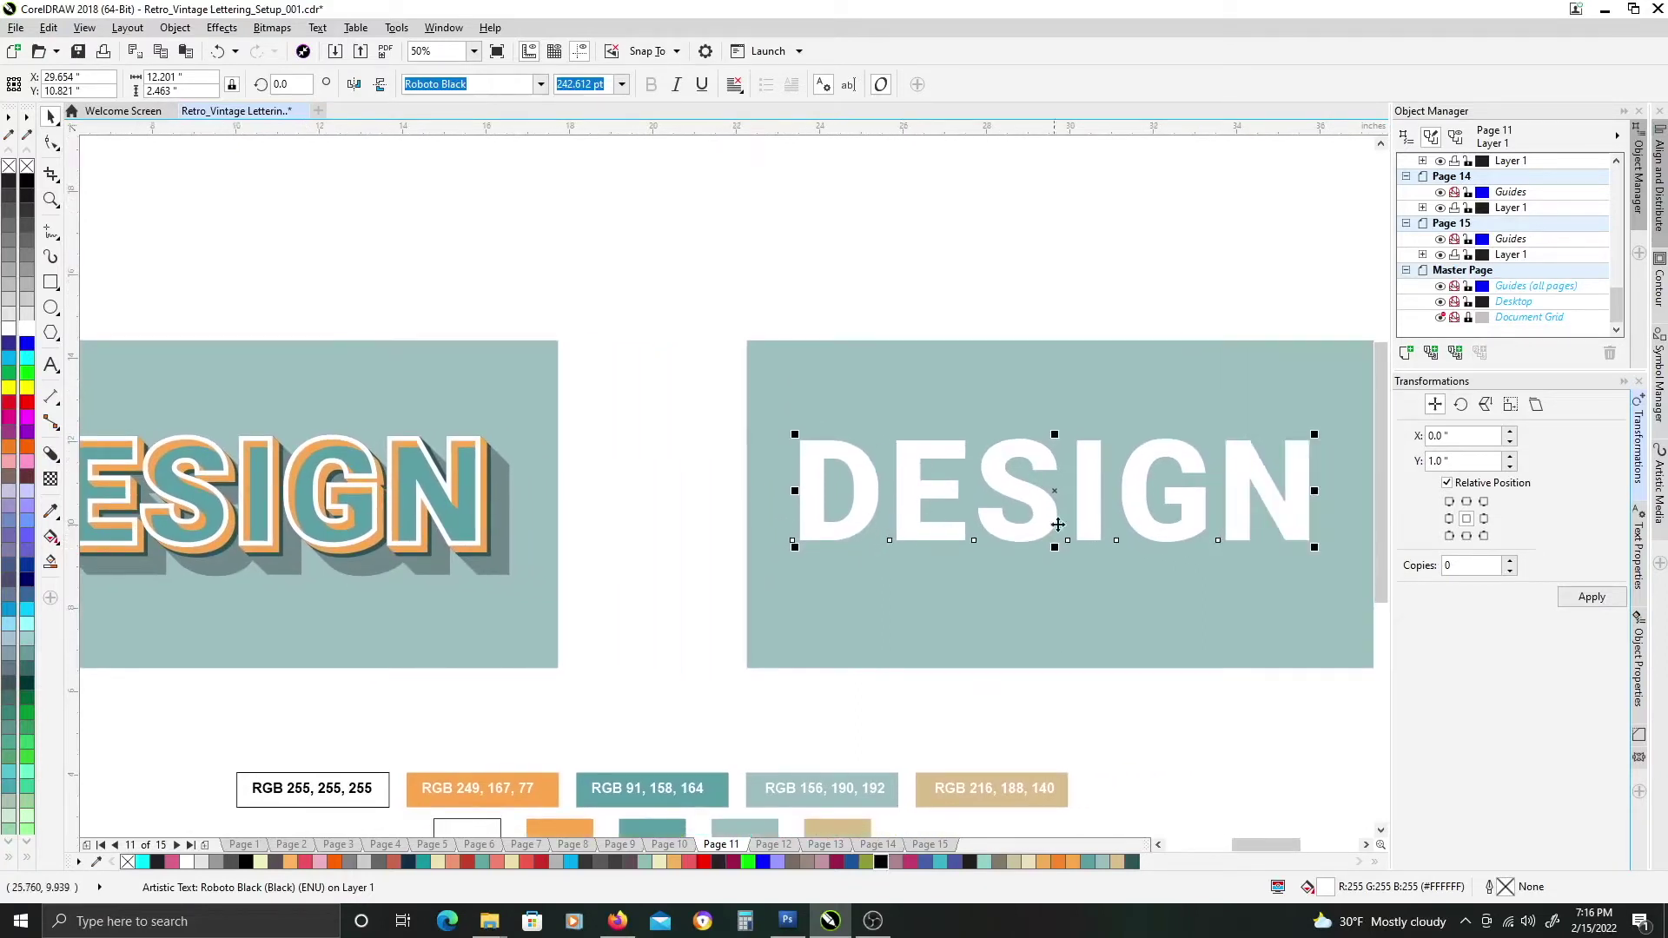
pyautogui.hscroll(1, 869, 530)
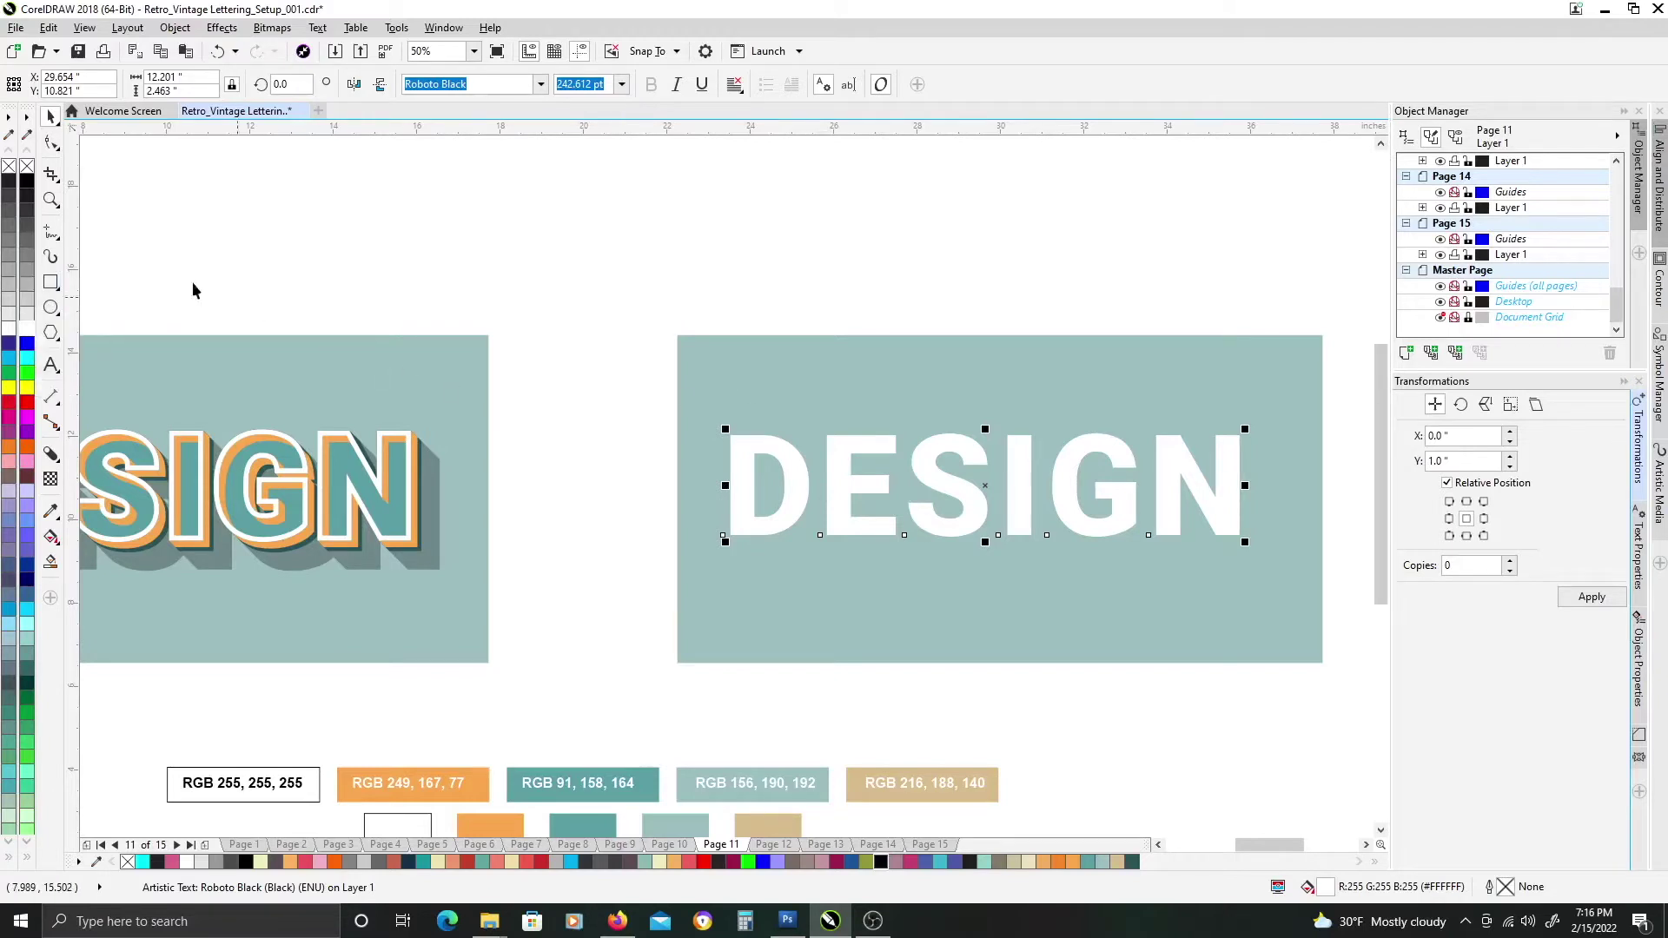
# Fill the DESIGN text light grey #CCCCCC with a black hairline outline.
pyautogui.click(24, 286)
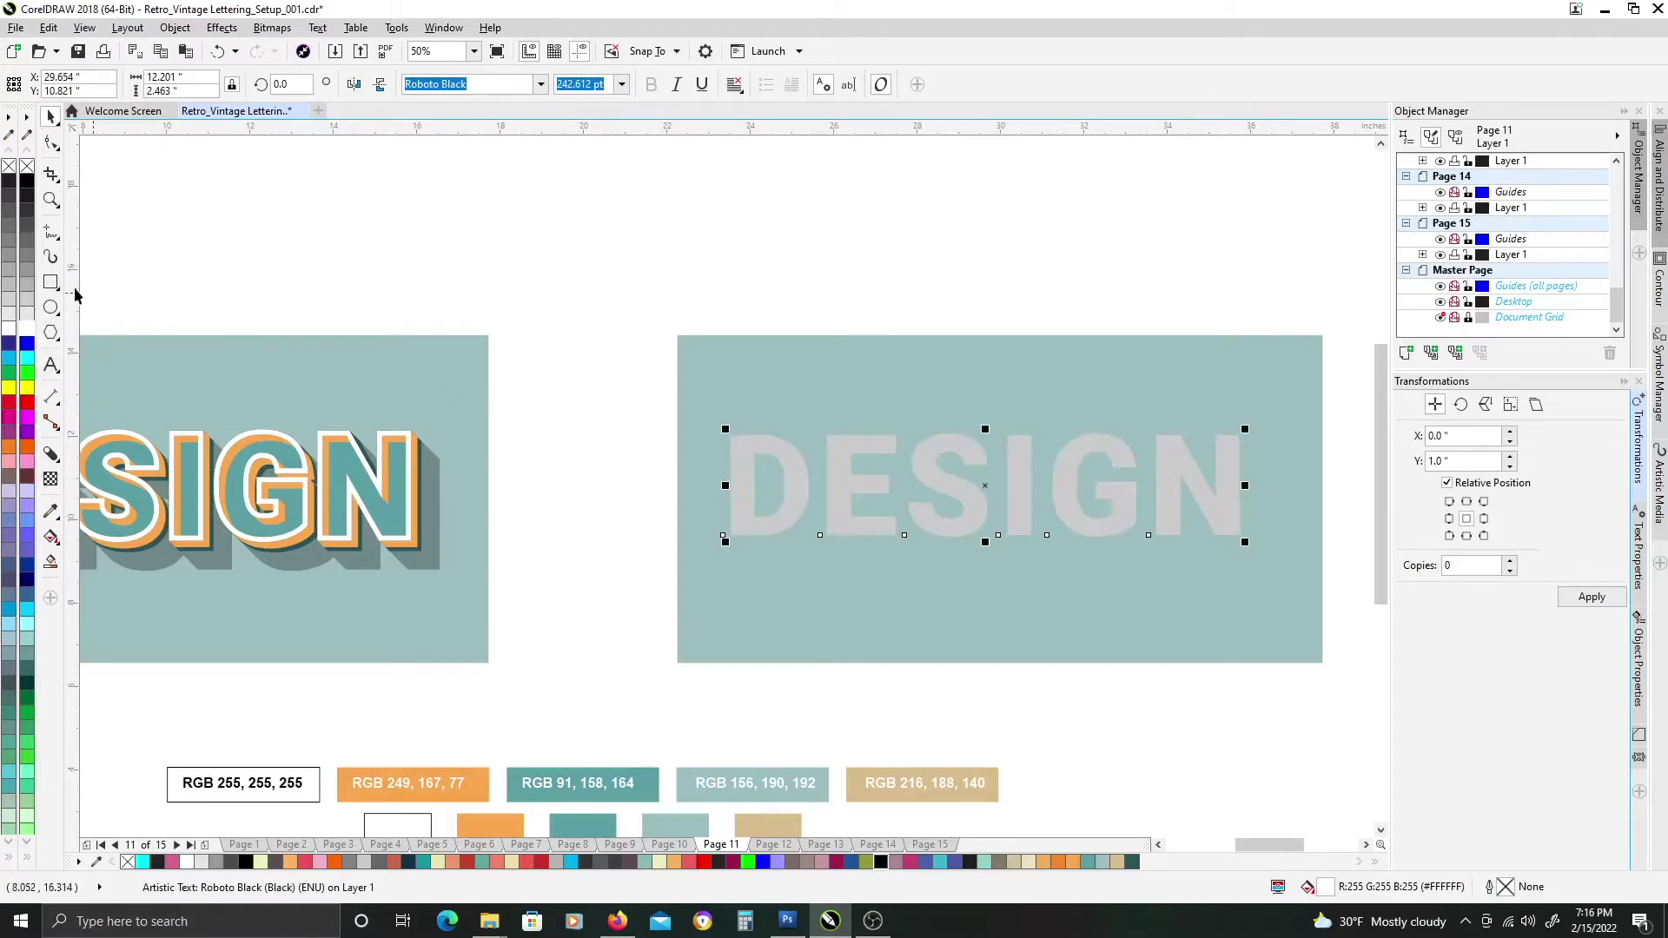
pyautogui.rightClick(27, 181)
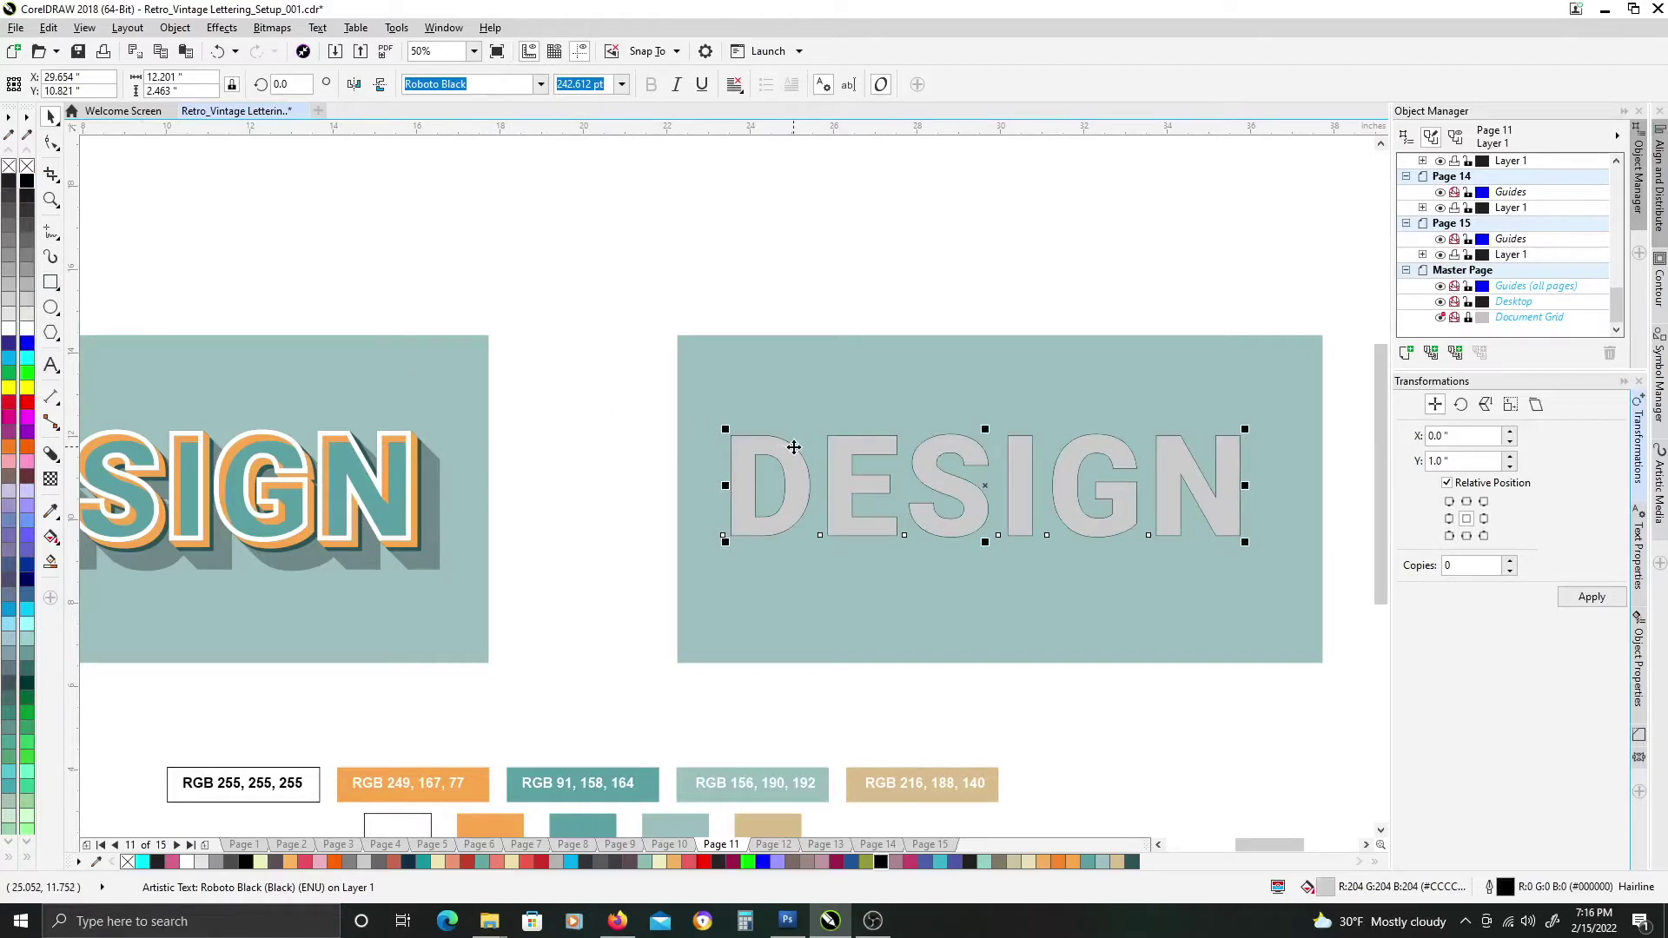
pyautogui.scroll(2, 394, 443)
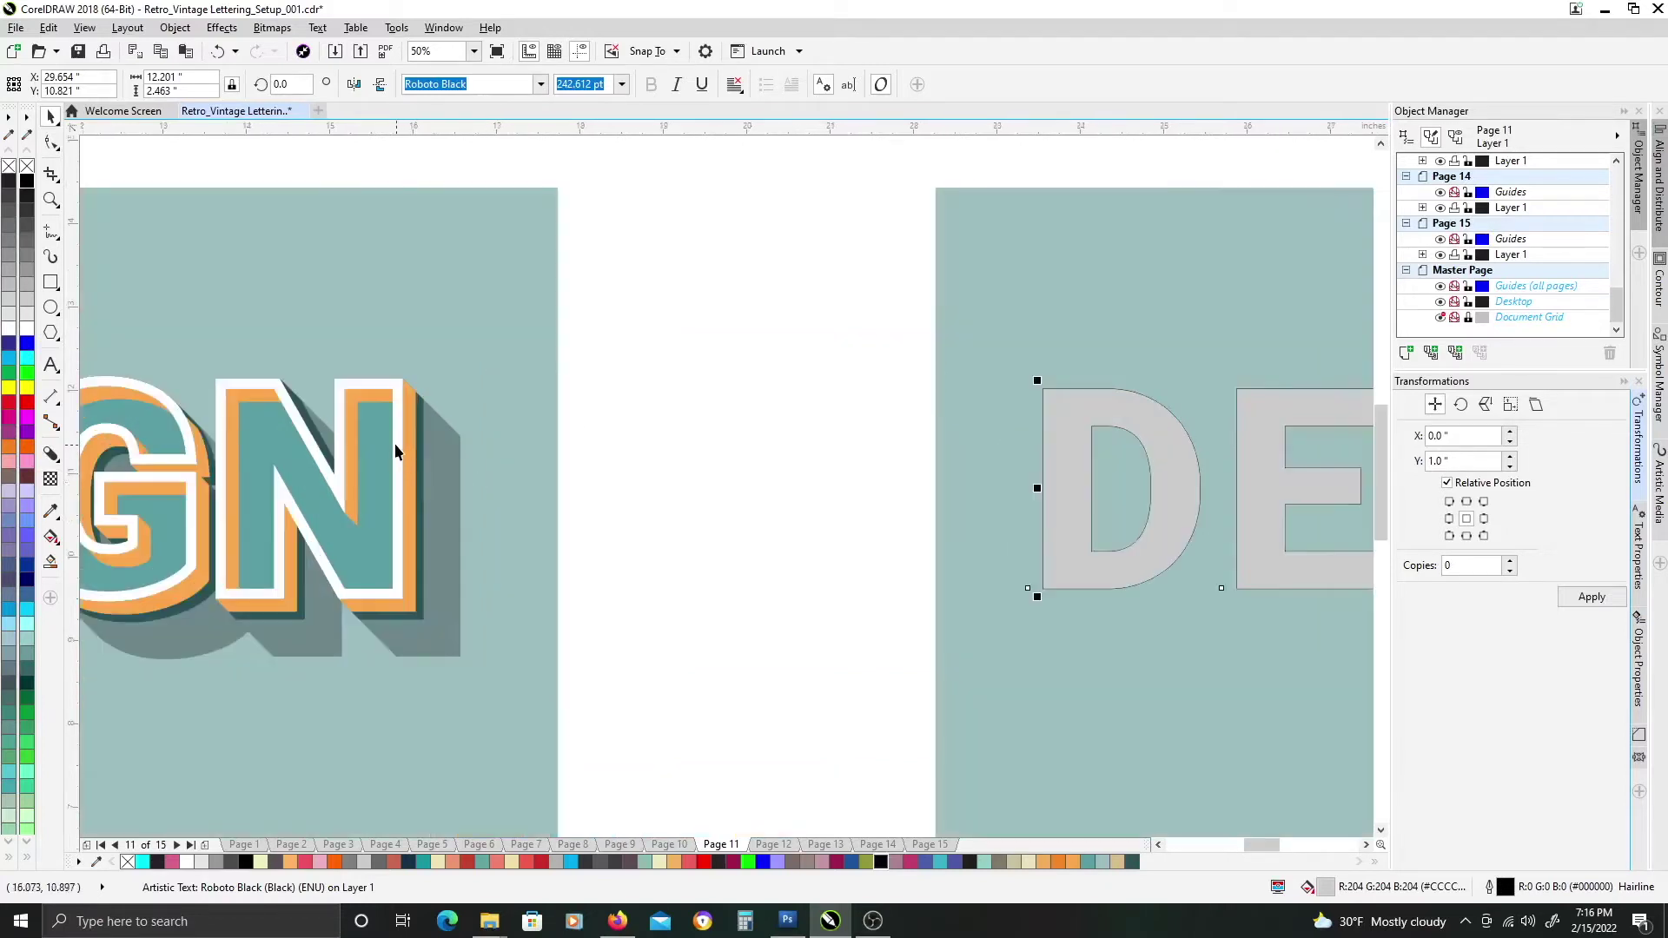
# Inspect the example's white outline, orange extrusion and teal letters, then reselect the grey text.
pyautogui.click(397, 444)
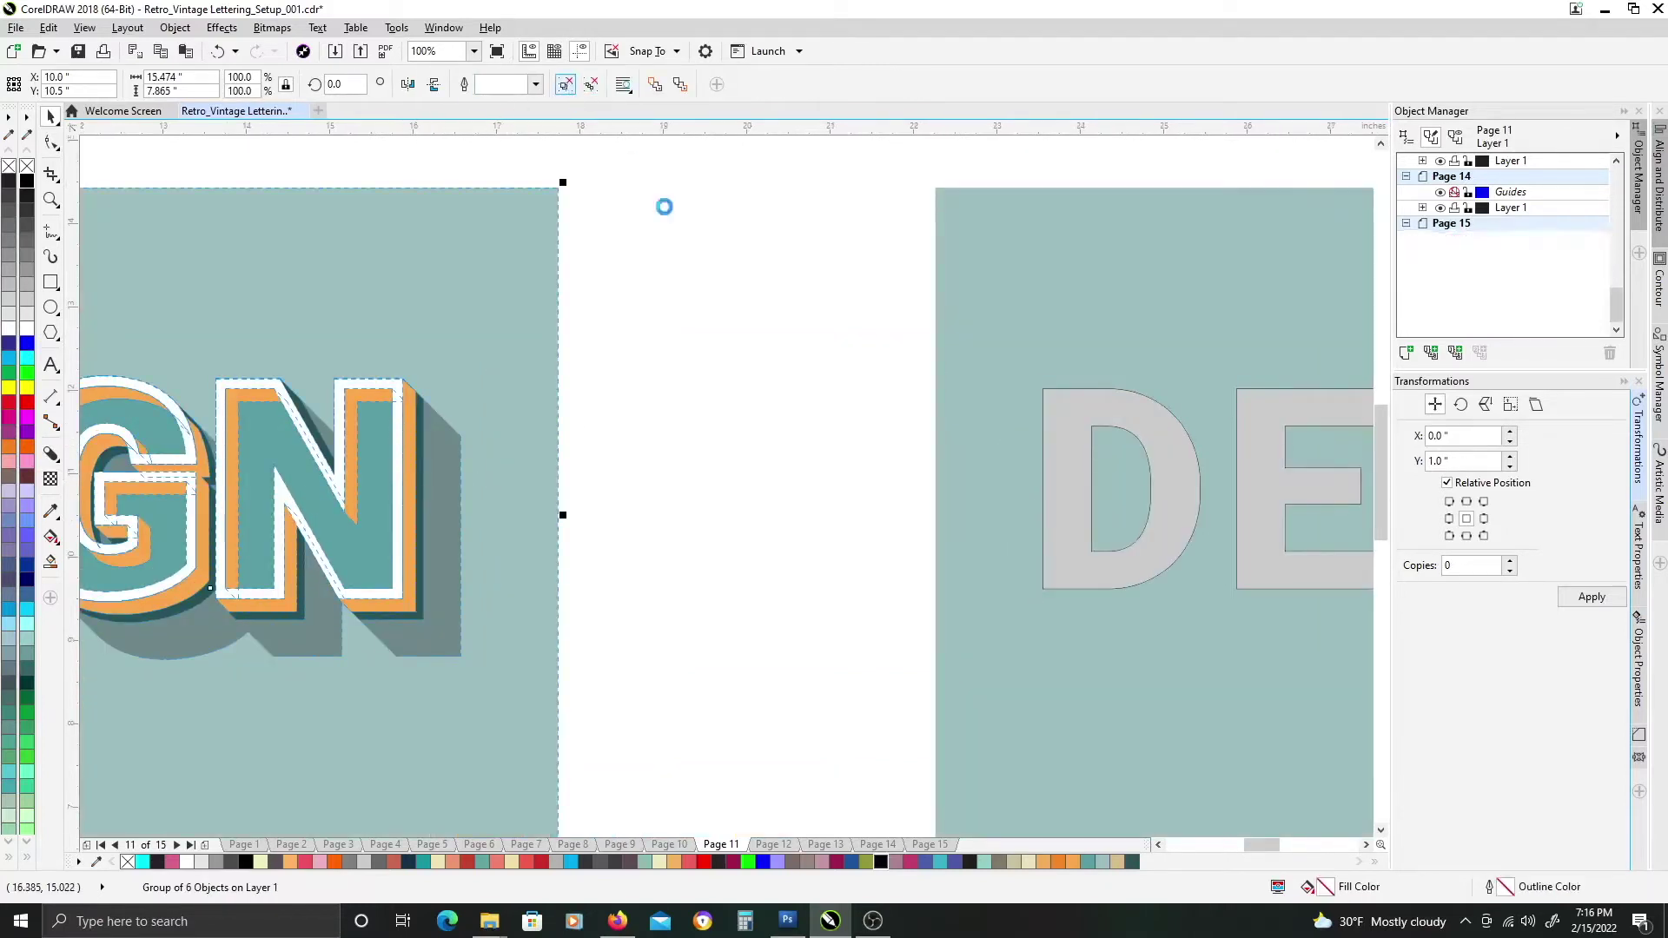
pyautogui.keyDown('ctrl'); pyautogui.click(383, 385); pyautogui.keyUp('ctrl')
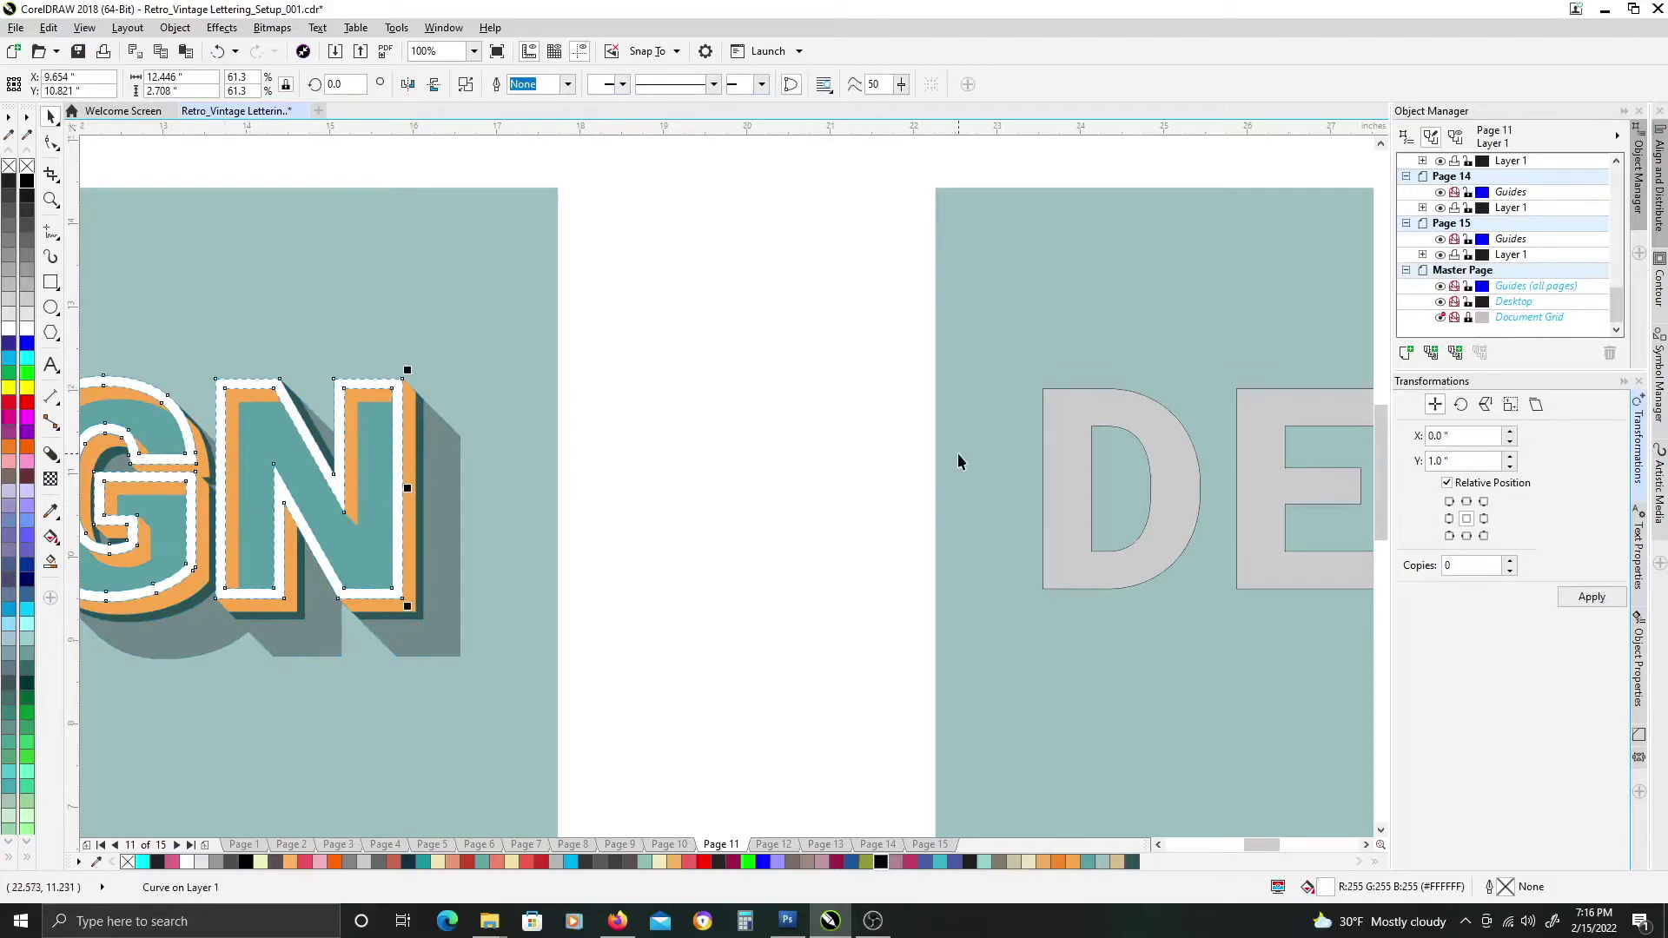
pyautogui.hscroll(1, 1111, 485)
pyautogui.hscroll(-4, 343, 444)
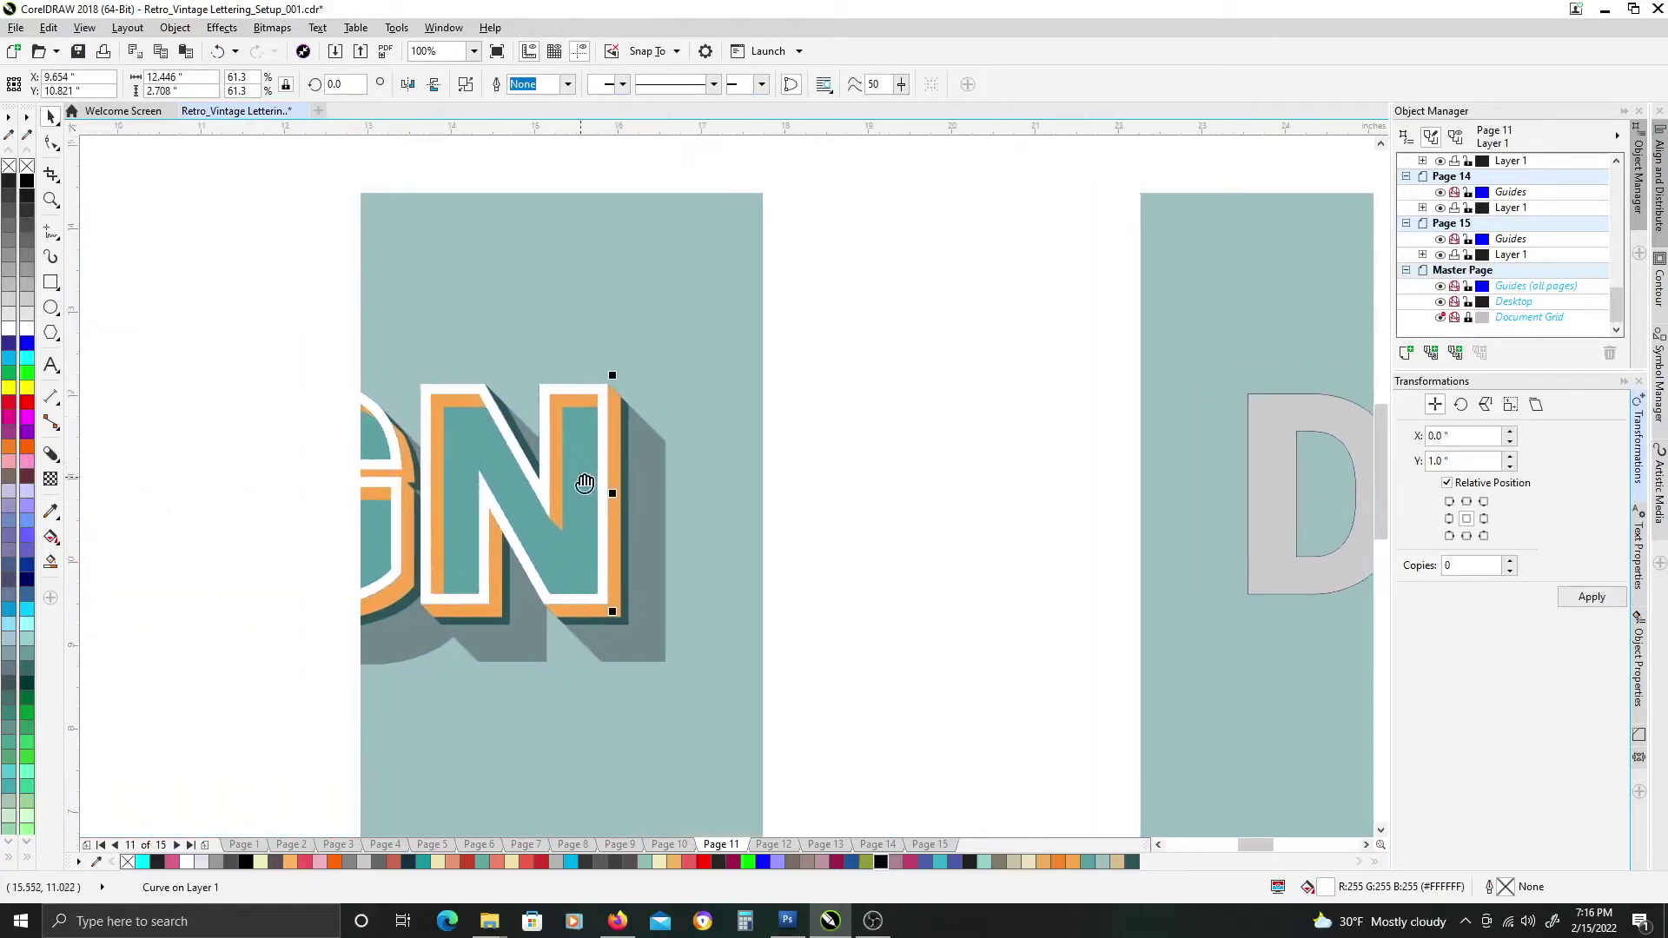
pyautogui.keyDown('ctrl'); pyautogui.click(587, 406); pyautogui.keyUp('ctrl')
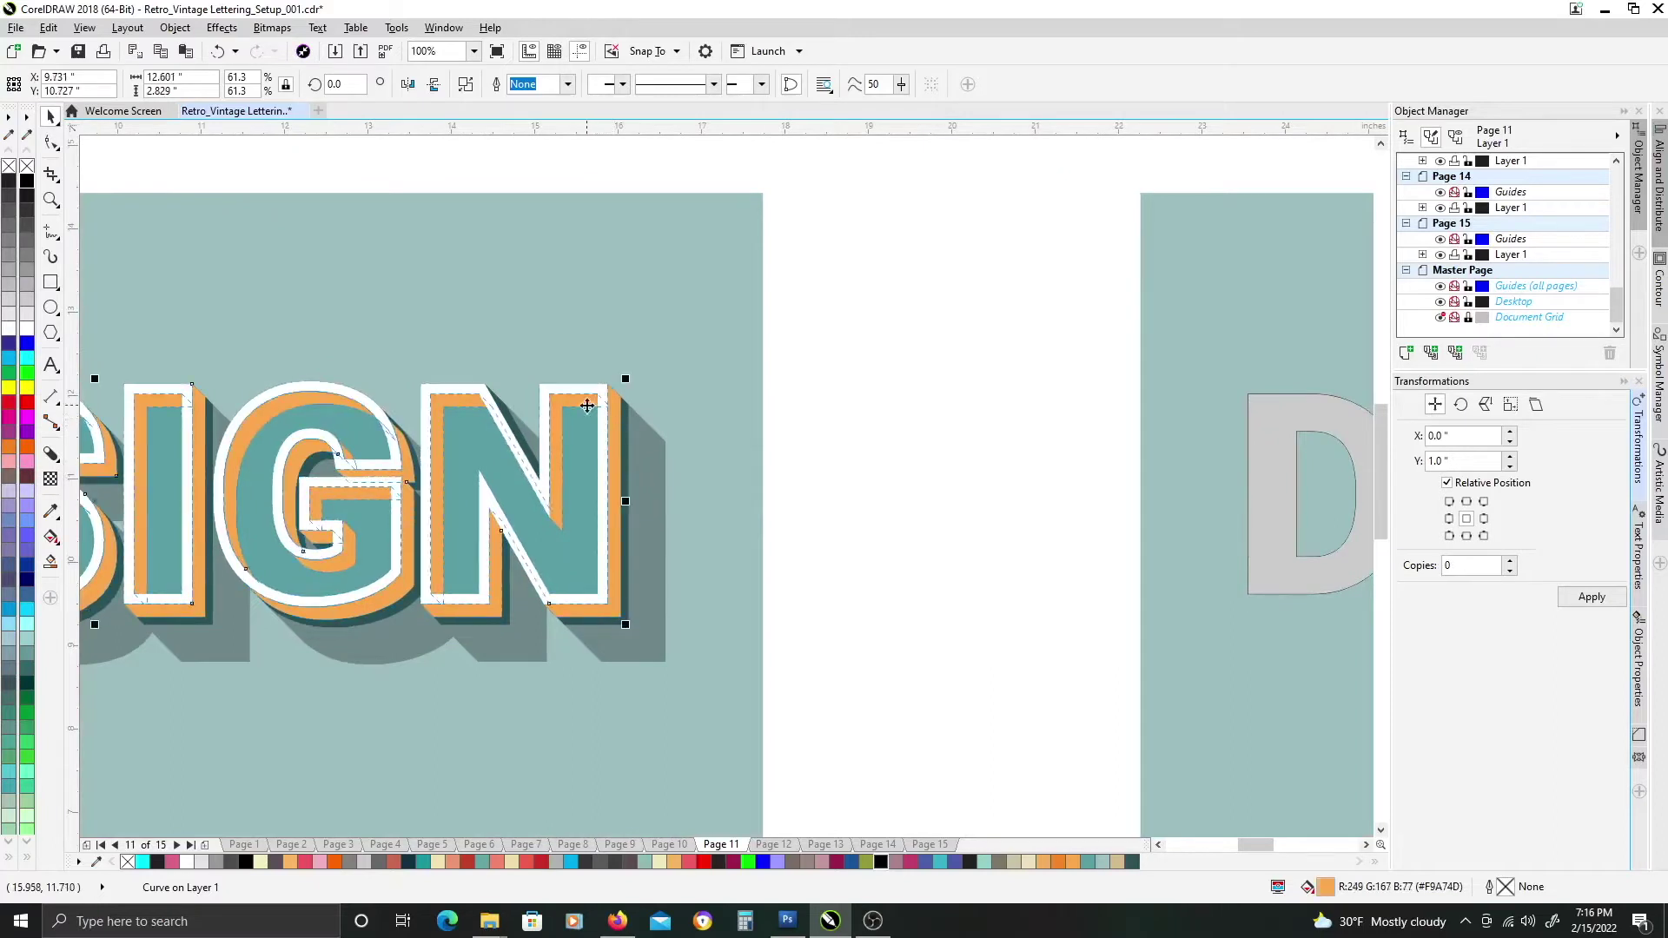
pyautogui.click(577, 459)
pyautogui.hscroll(6, 997, 504)
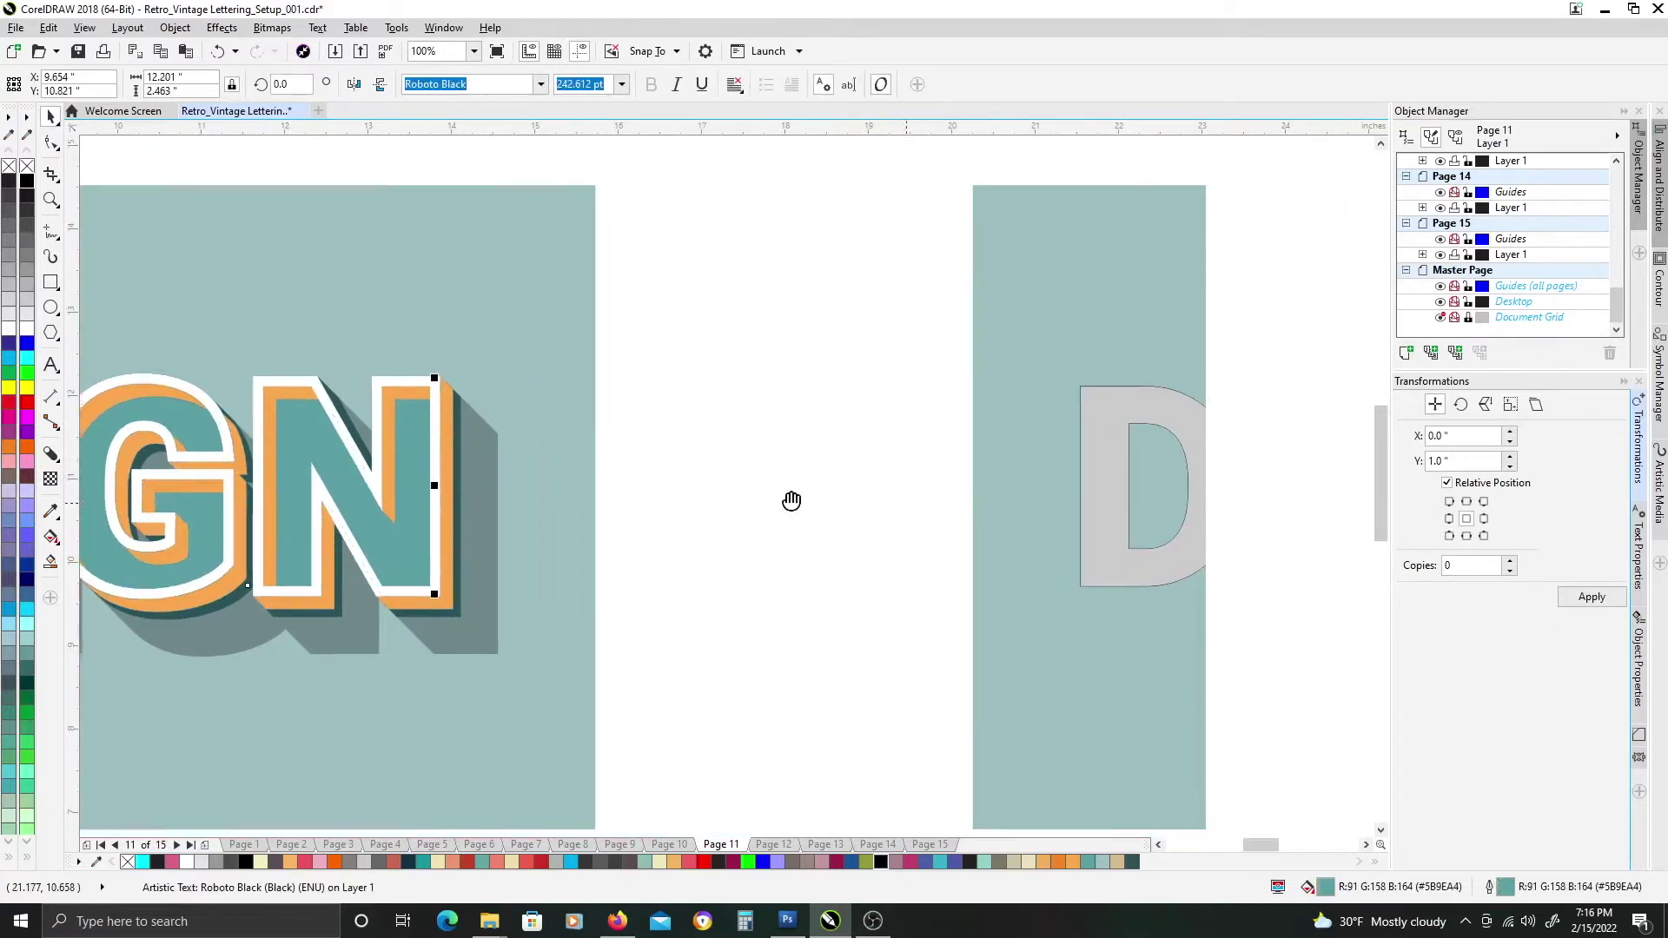
pyautogui.click(811, 435)
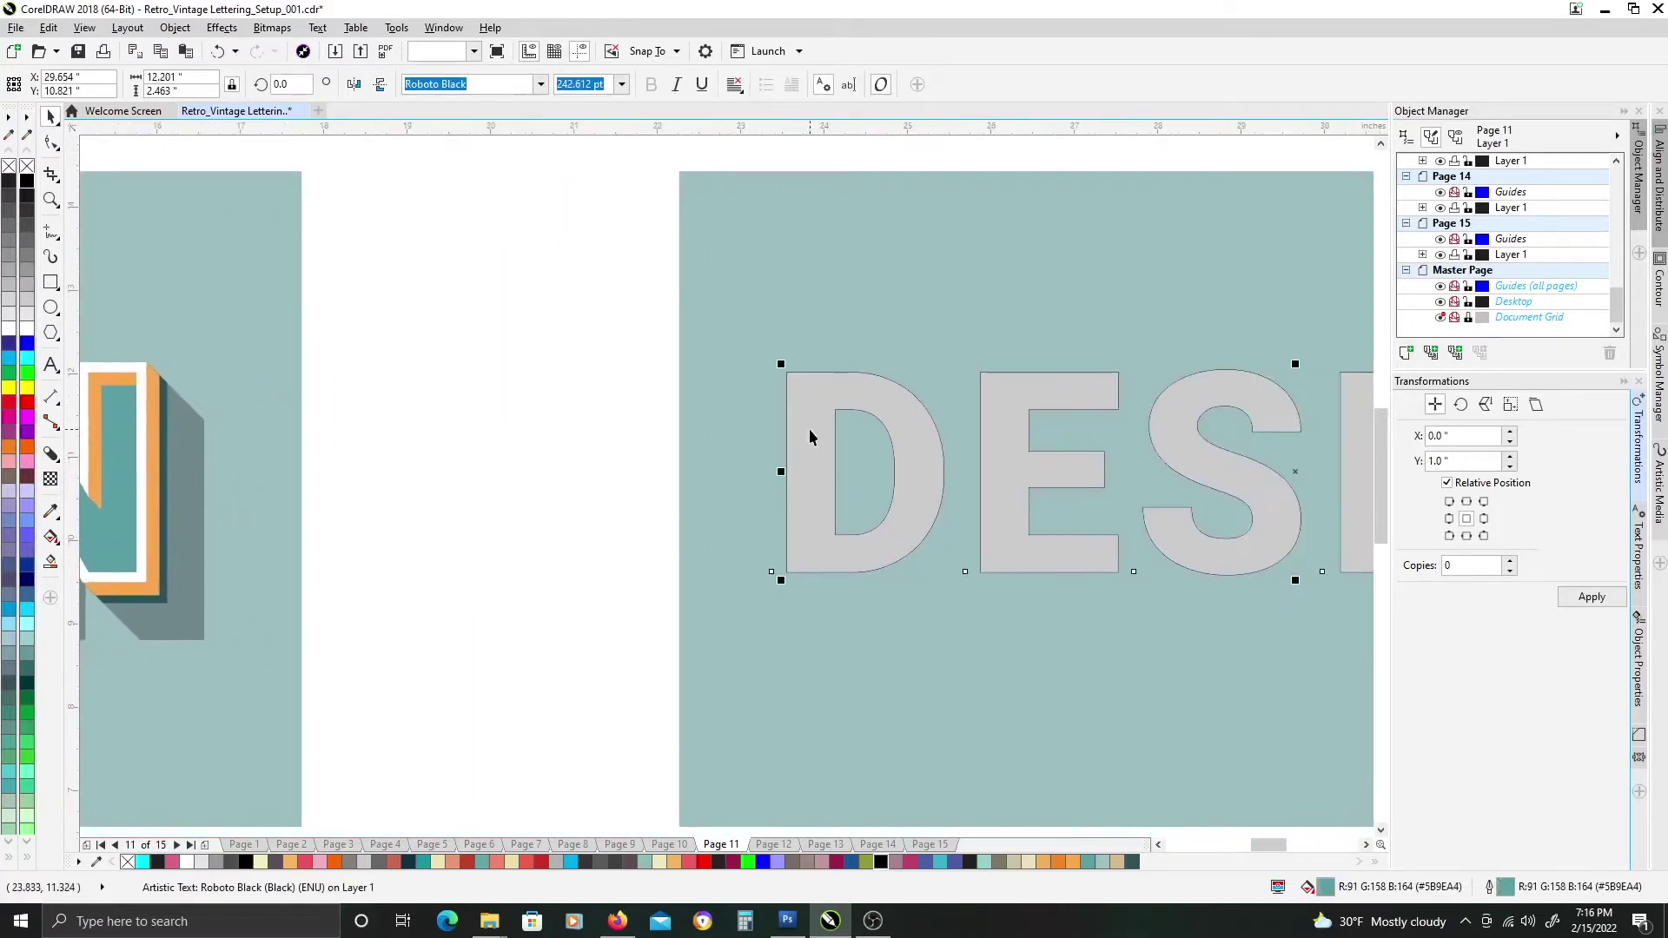
pyautogui.scroll(-3, 971, 469)
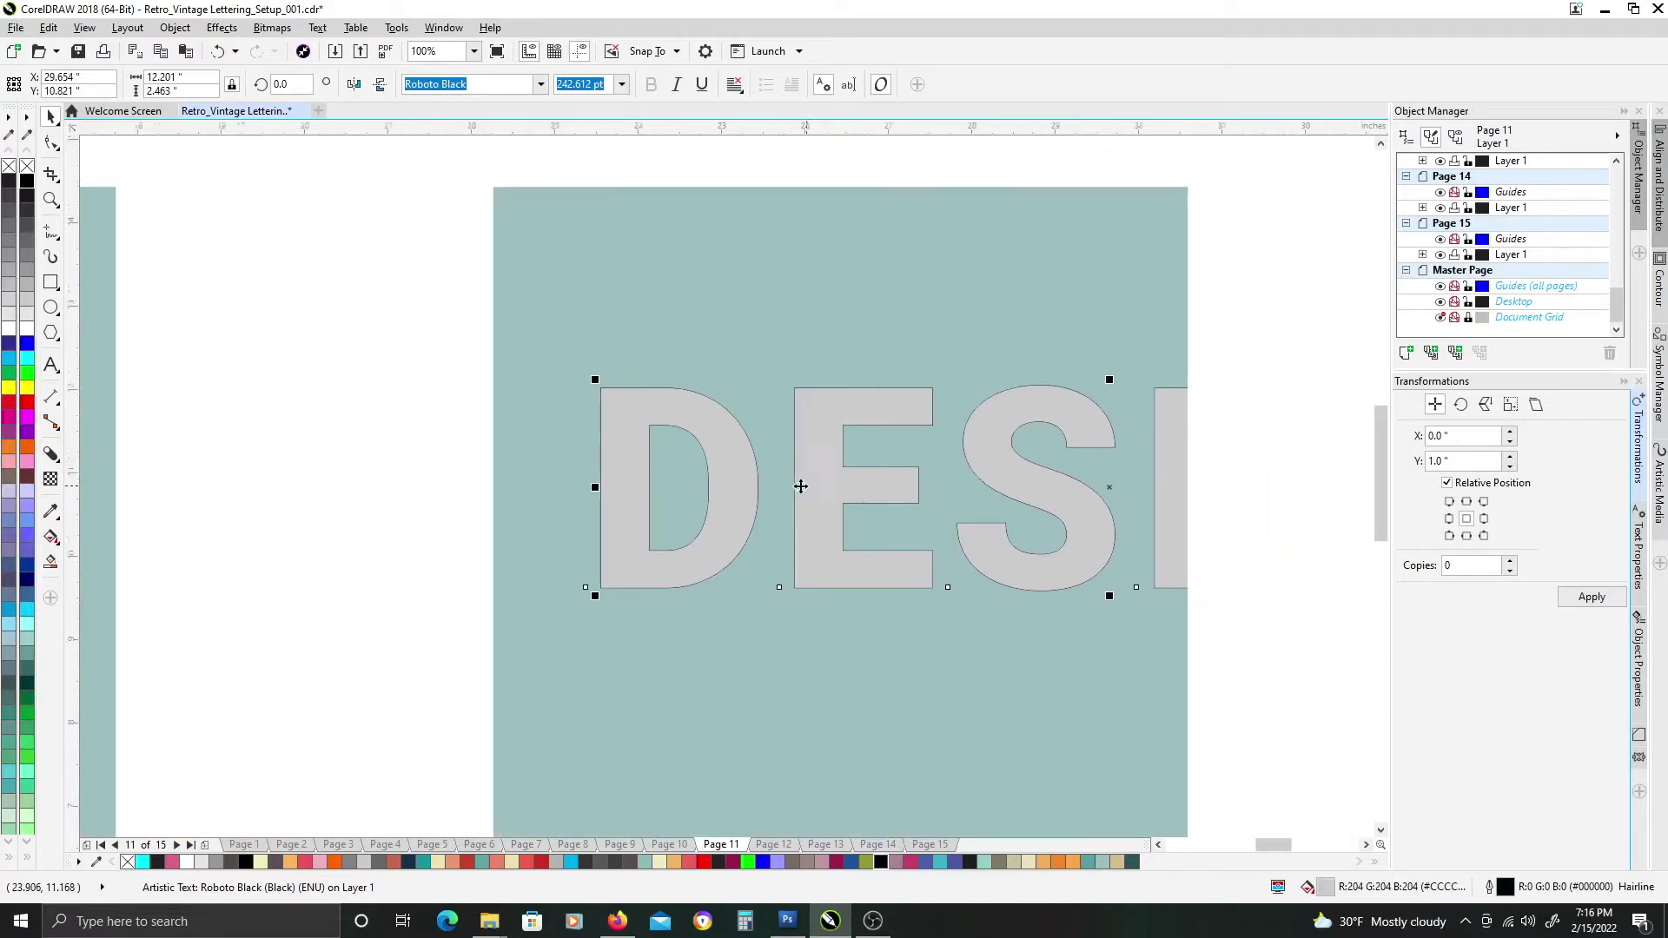
pyautogui.scroll(2, 999, 486)
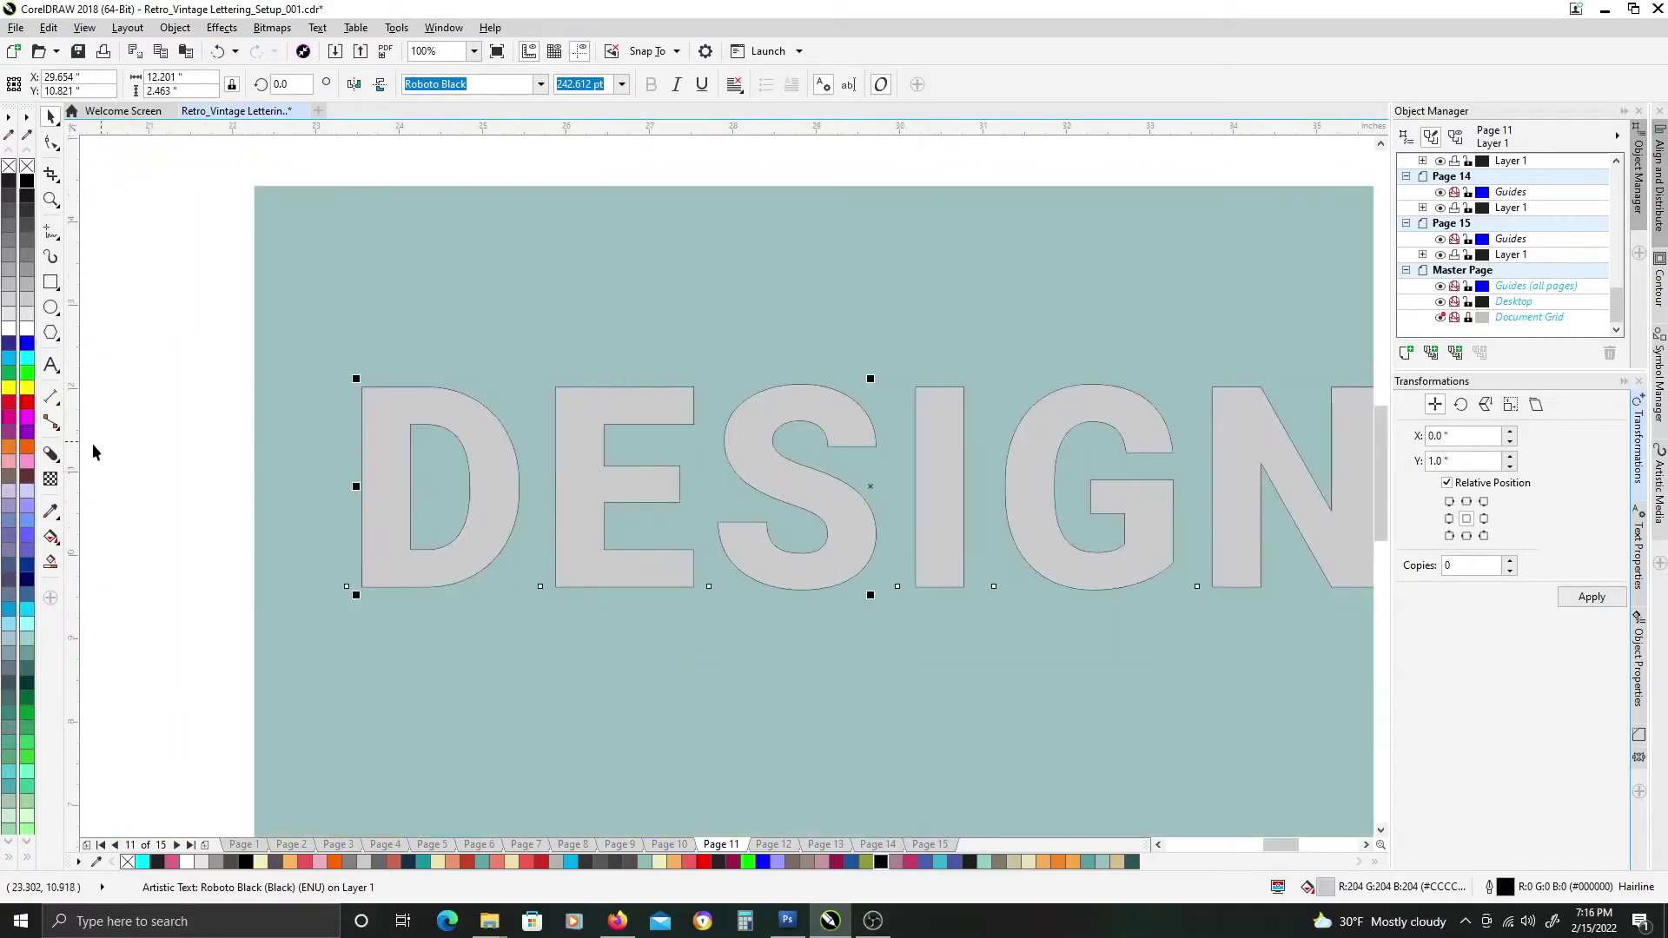
# Add an outside contour to the DESIGN text and reduce its offset from 0.2" to 0.12".
pyautogui.click(50, 456)
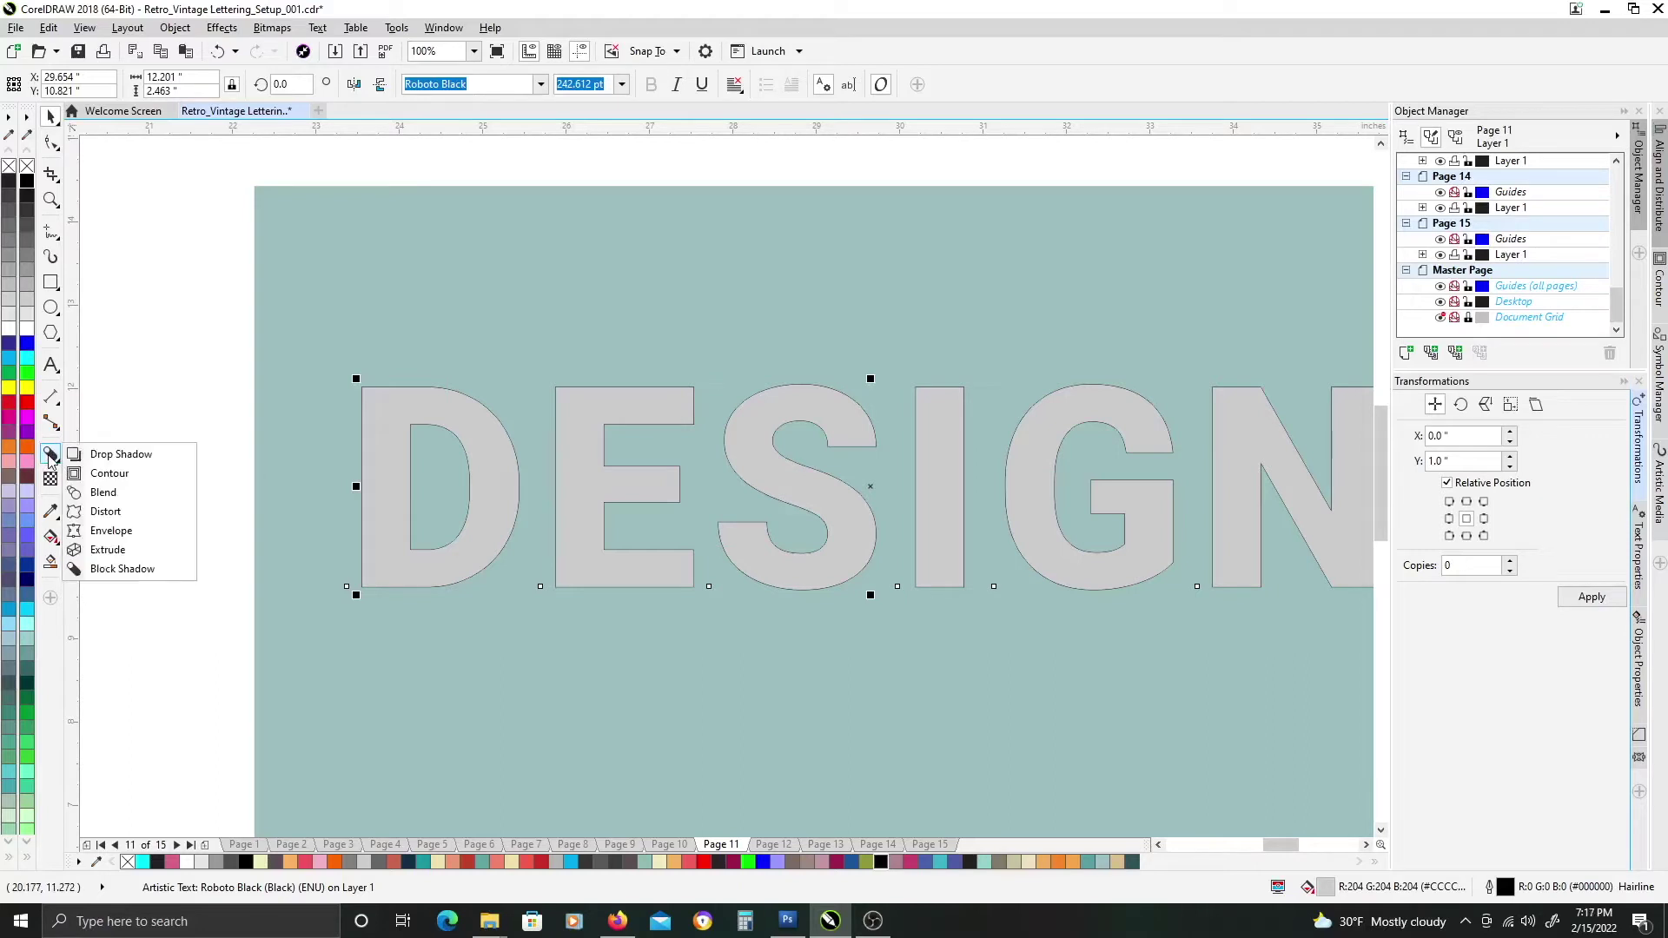
pyautogui.click(106, 476)
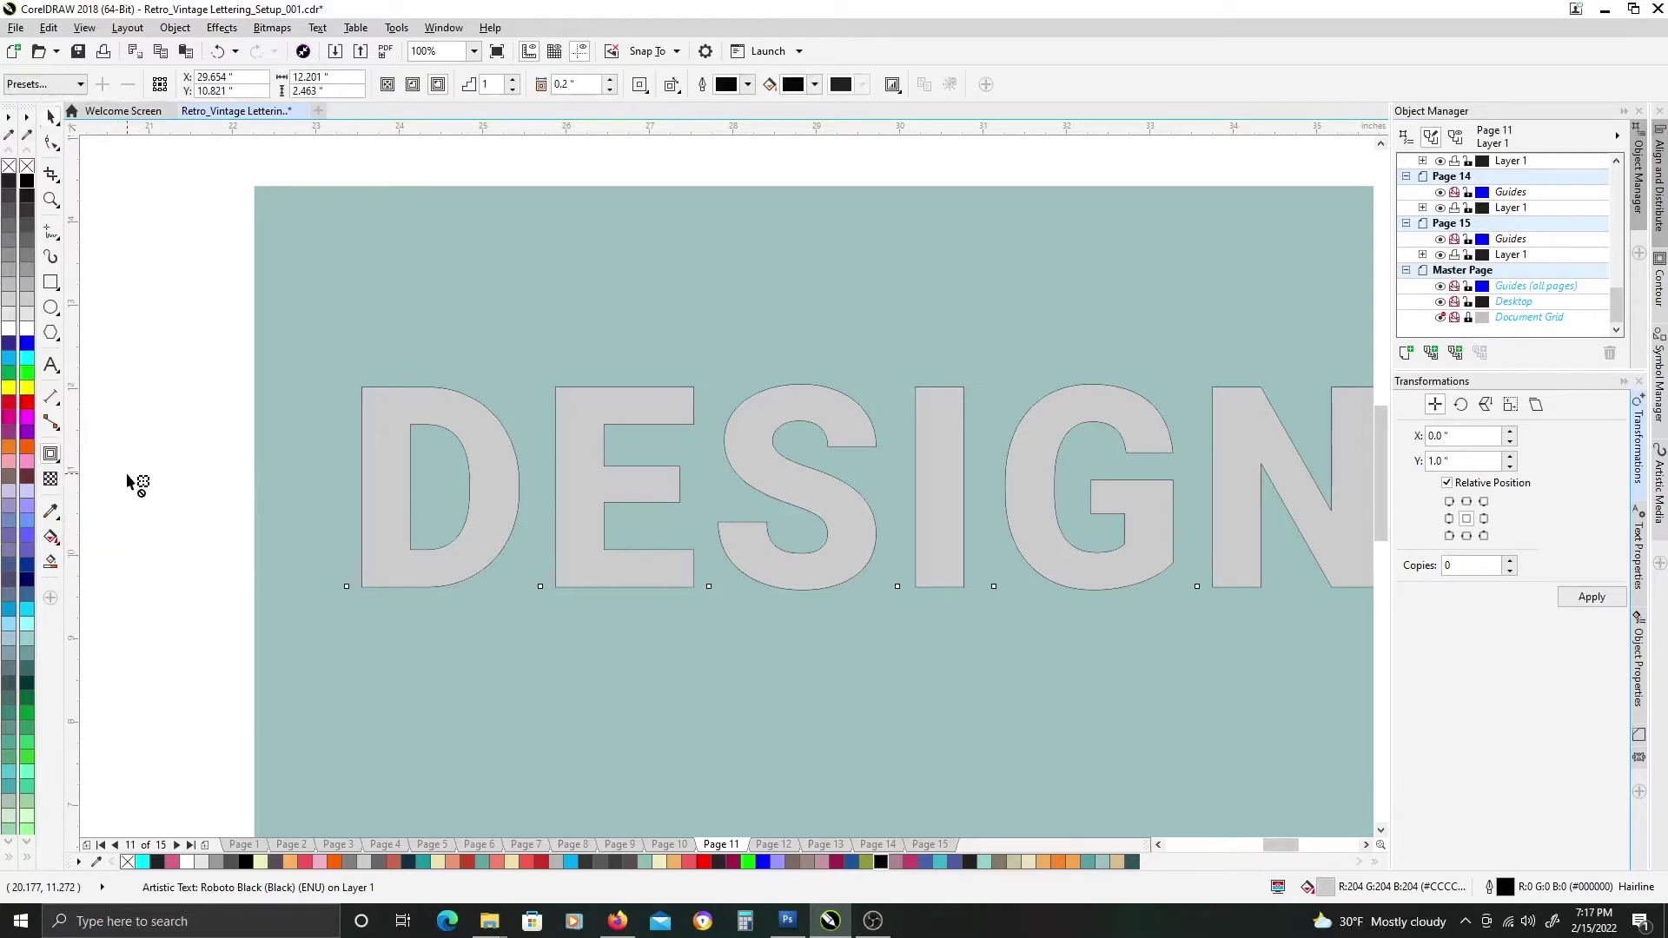
pyautogui.click(439, 85)
pyautogui.click(608, 90)
pyautogui.click(608, 90)
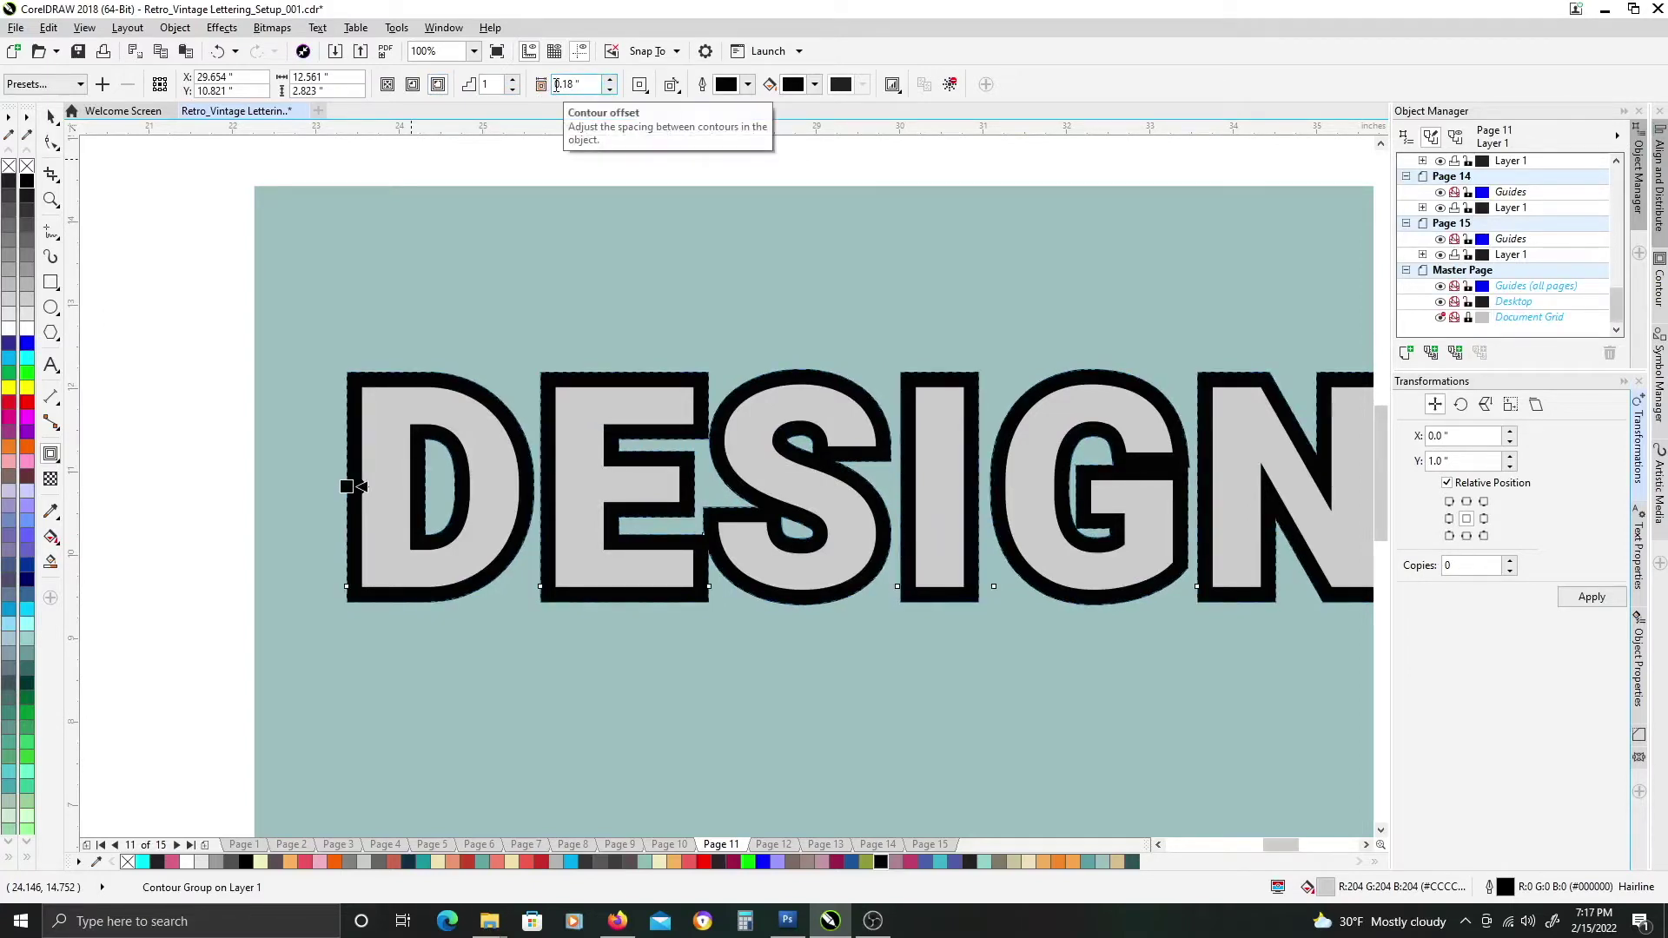
pyautogui.click(610, 90)
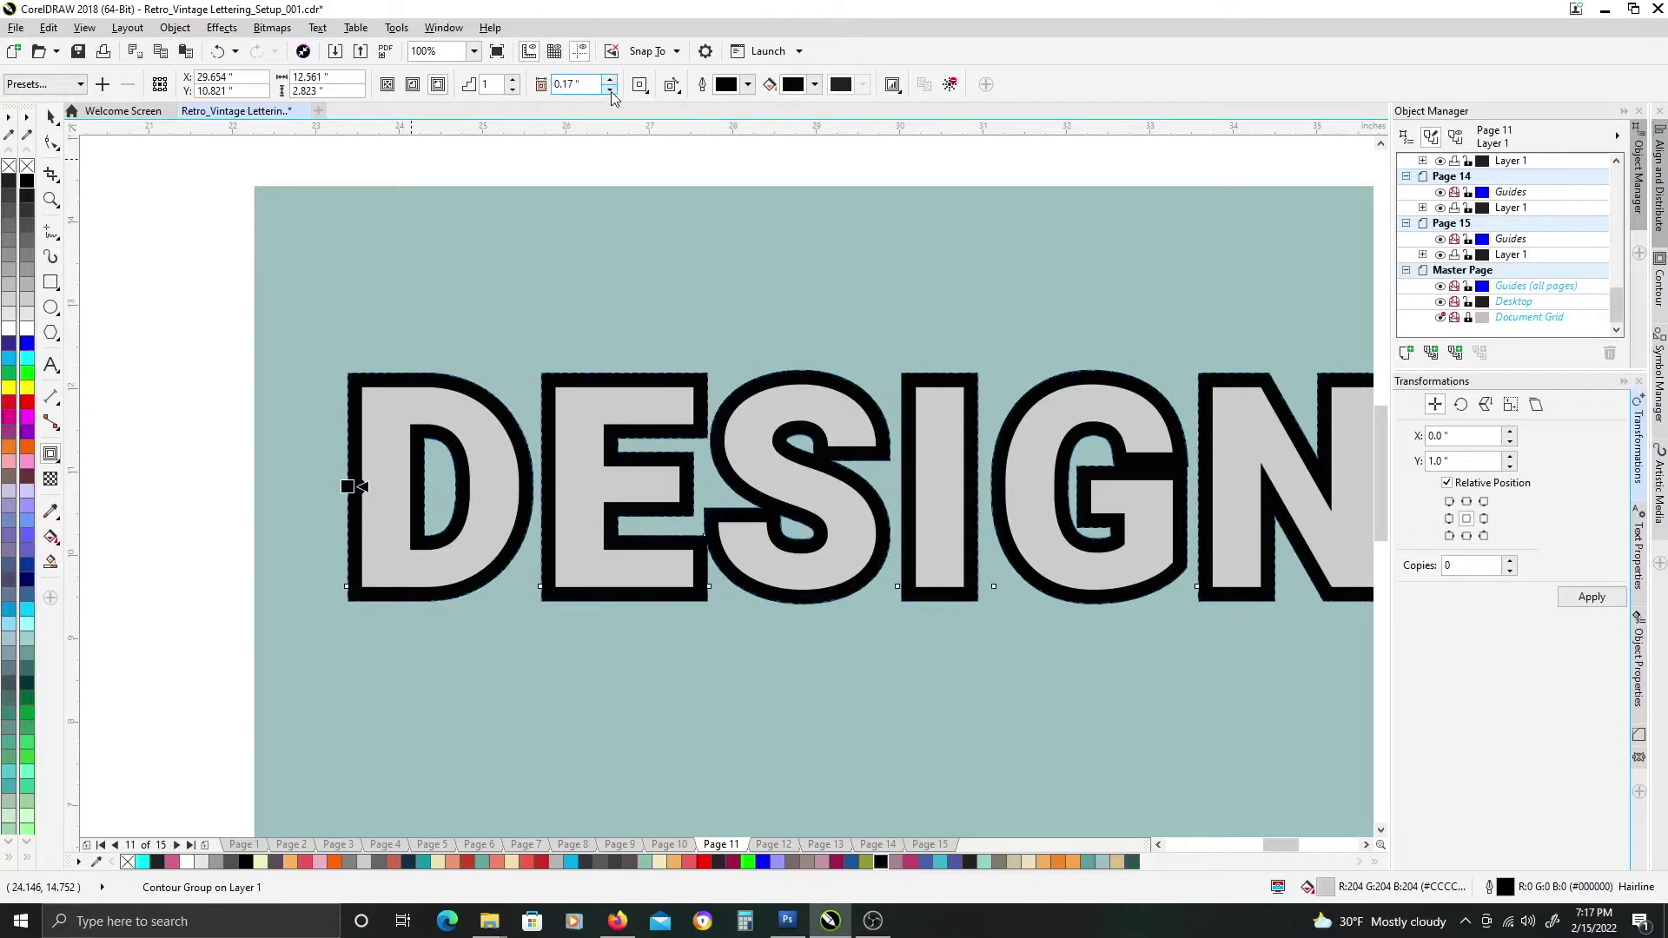
pyautogui.click(611, 90)
pyautogui.click(611, 90)
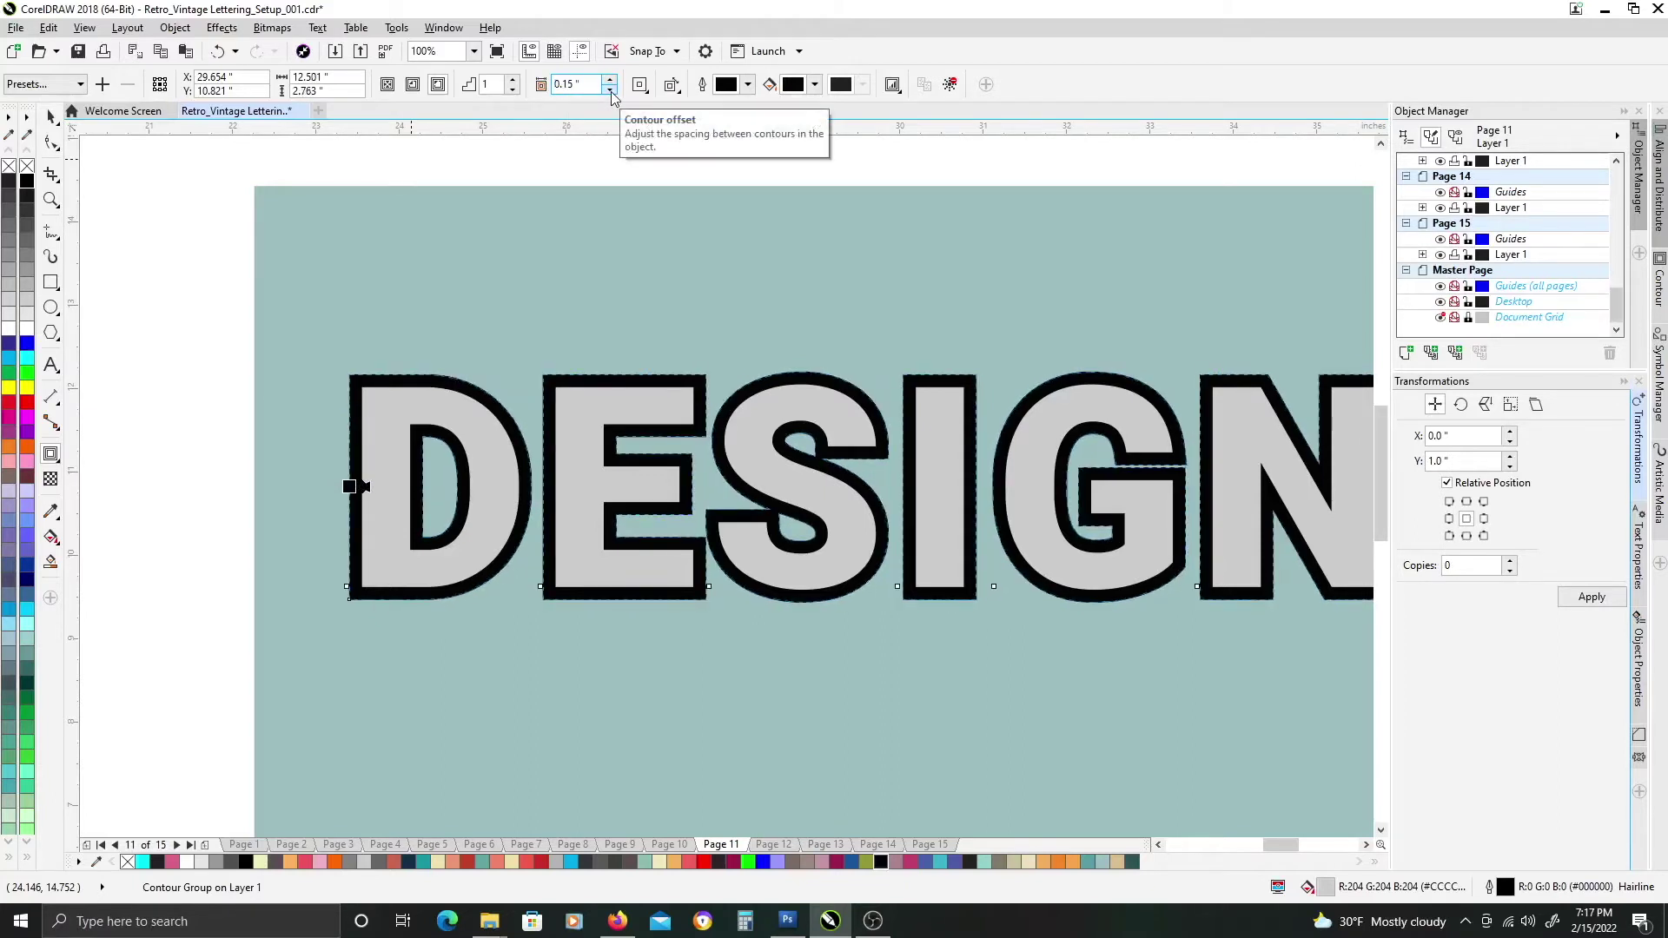
pyautogui.click(611, 90)
pyautogui.click(611, 90)
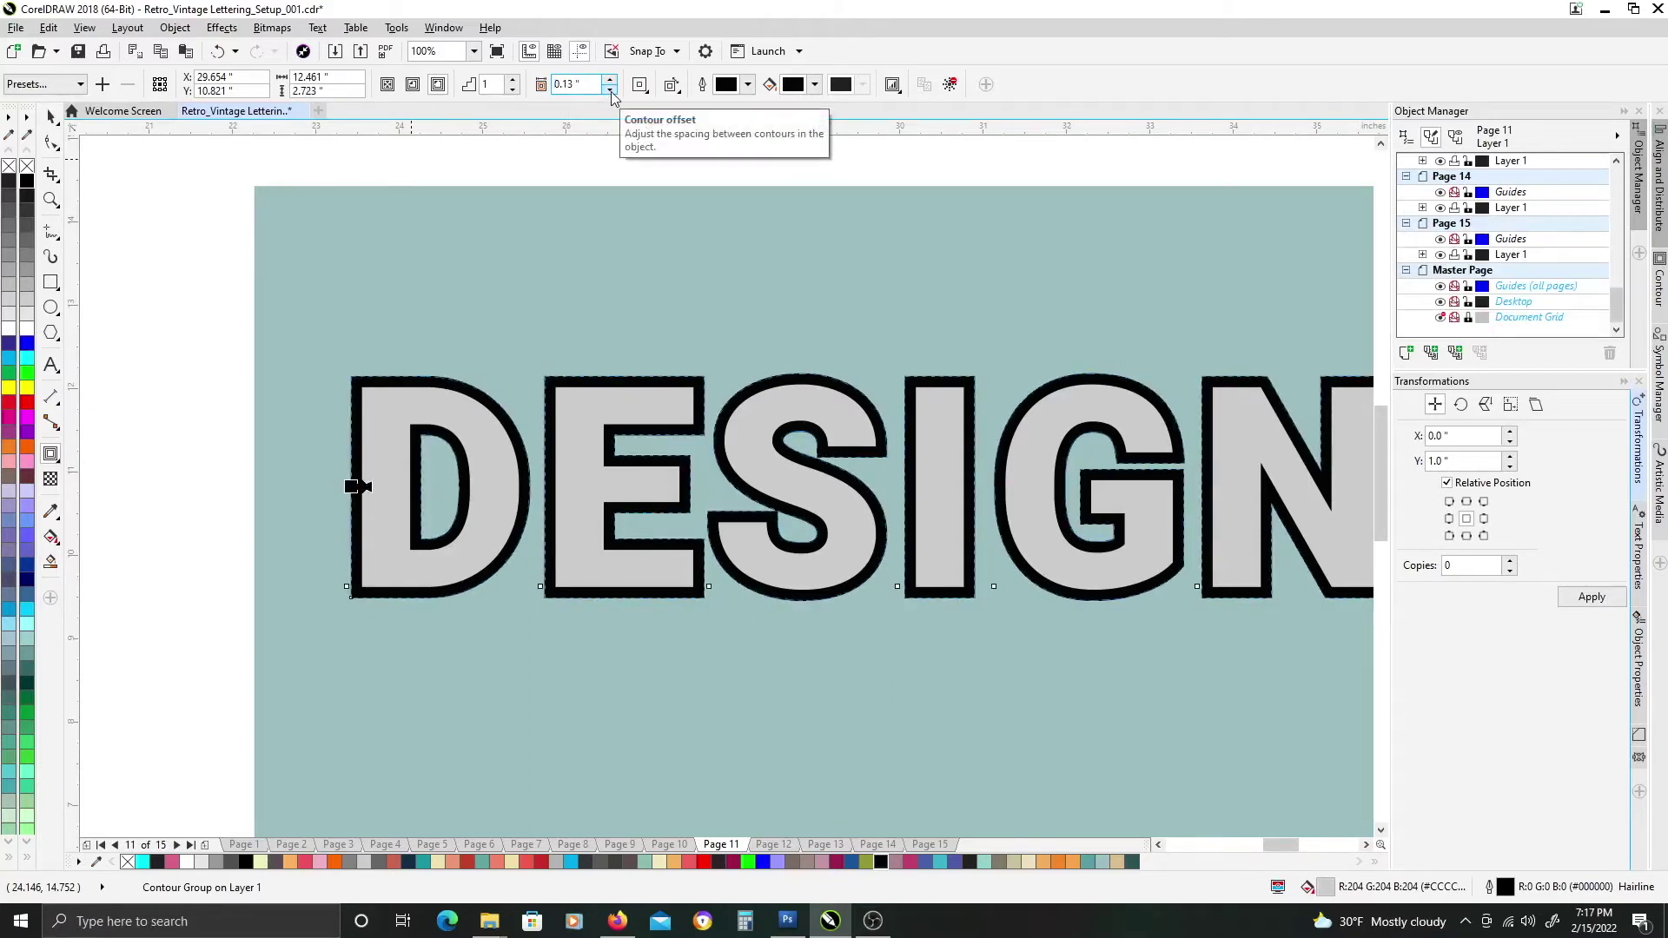
pyautogui.click(610, 91)
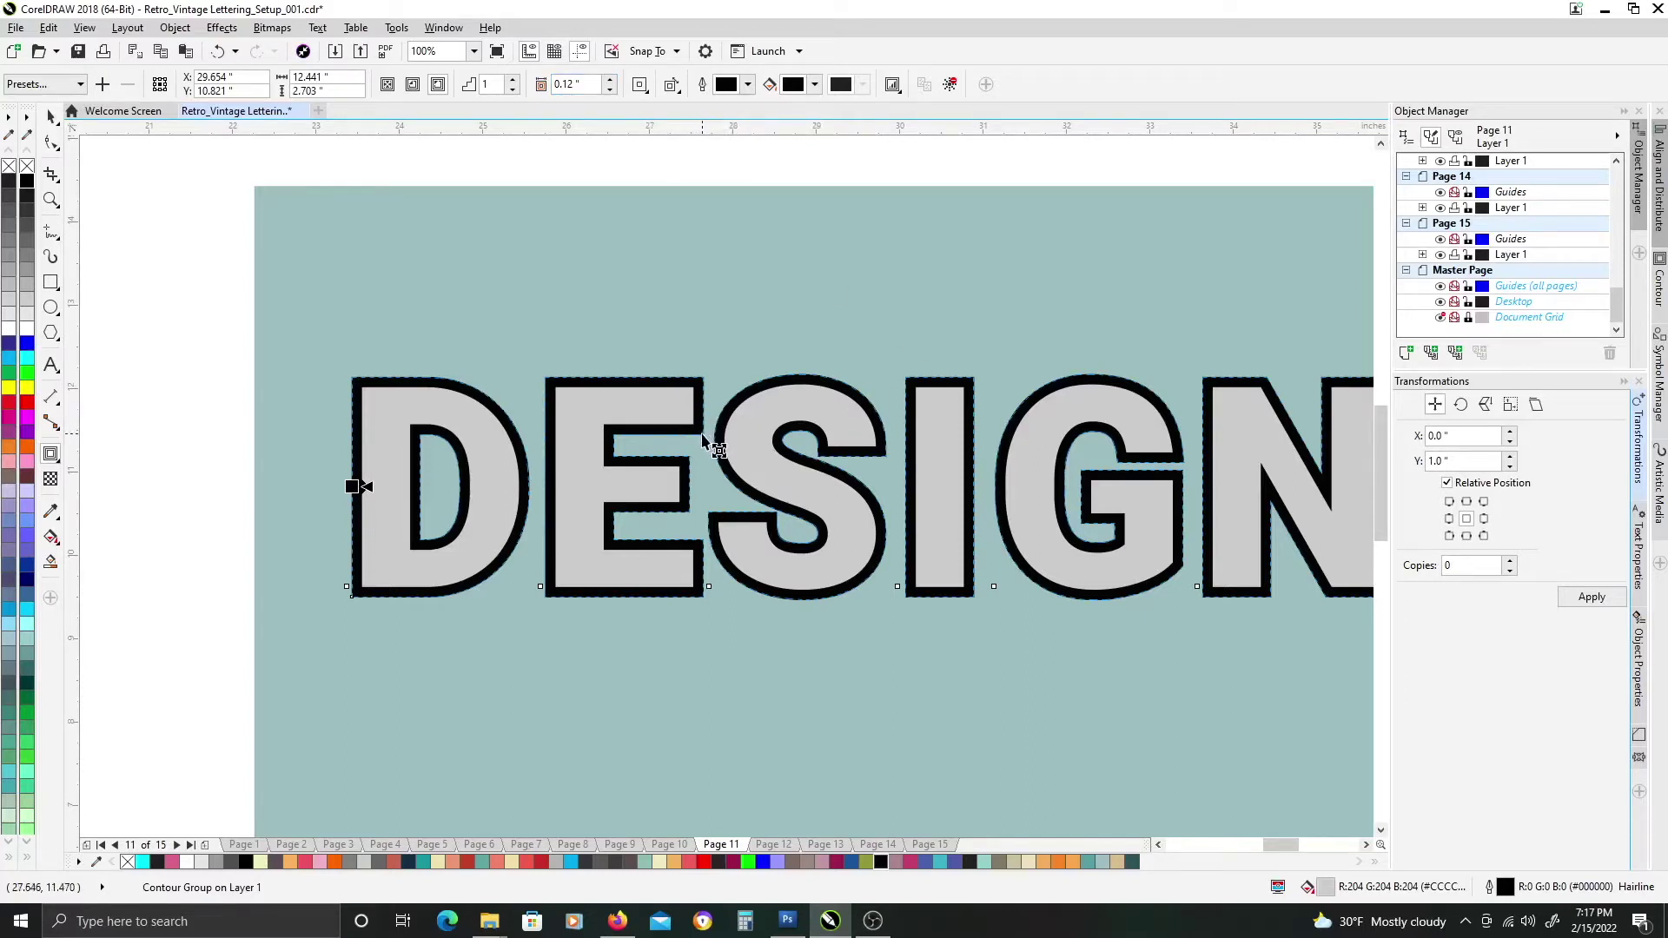
# Check the contour across the letters and lower its offset to 0.11".
pyautogui.scroll(4, 817, 456)
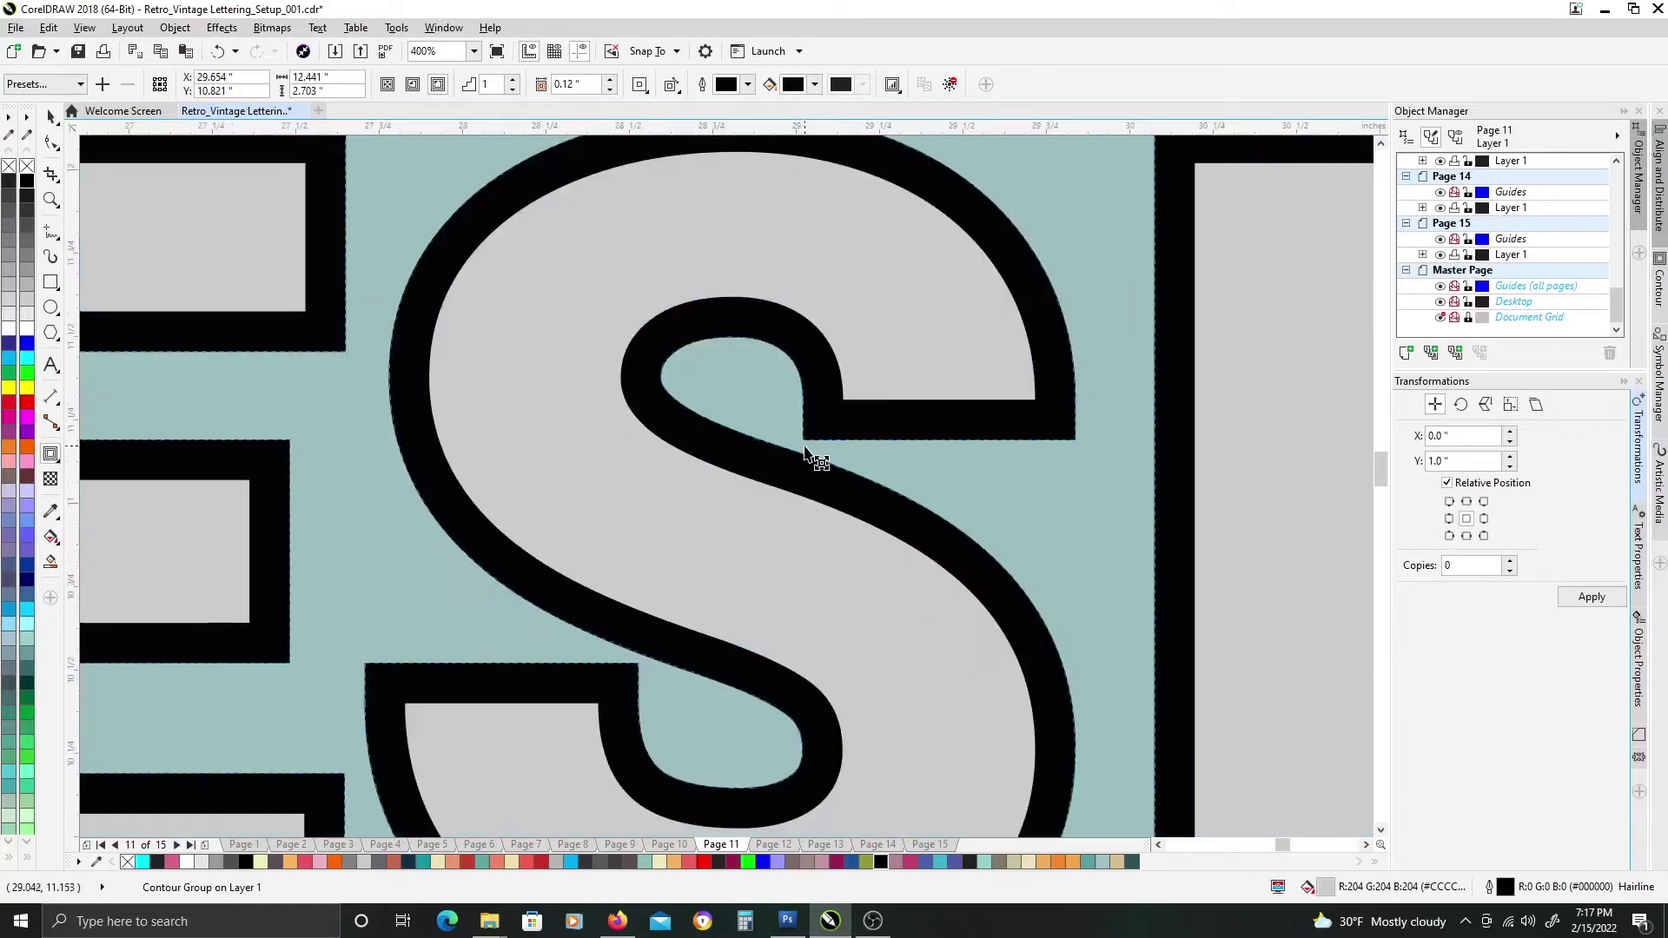
pyautogui.scroll(-1, 799, 448)
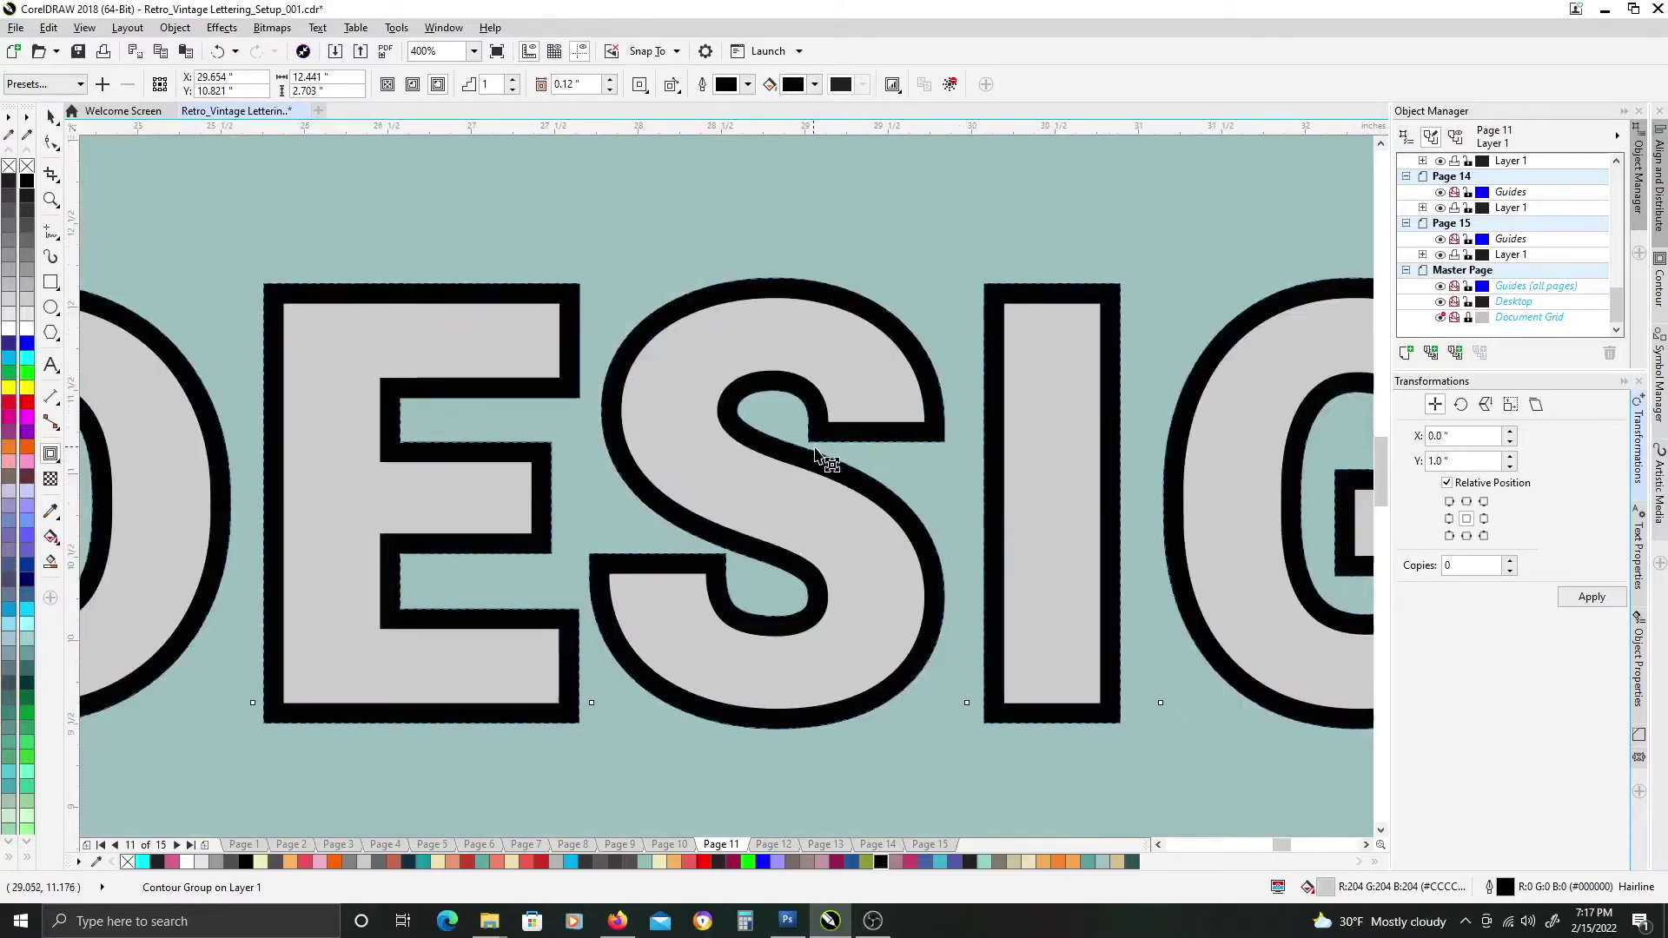
pyautogui.moveTo(817, 458); pyautogui.dragTo(663, 440)
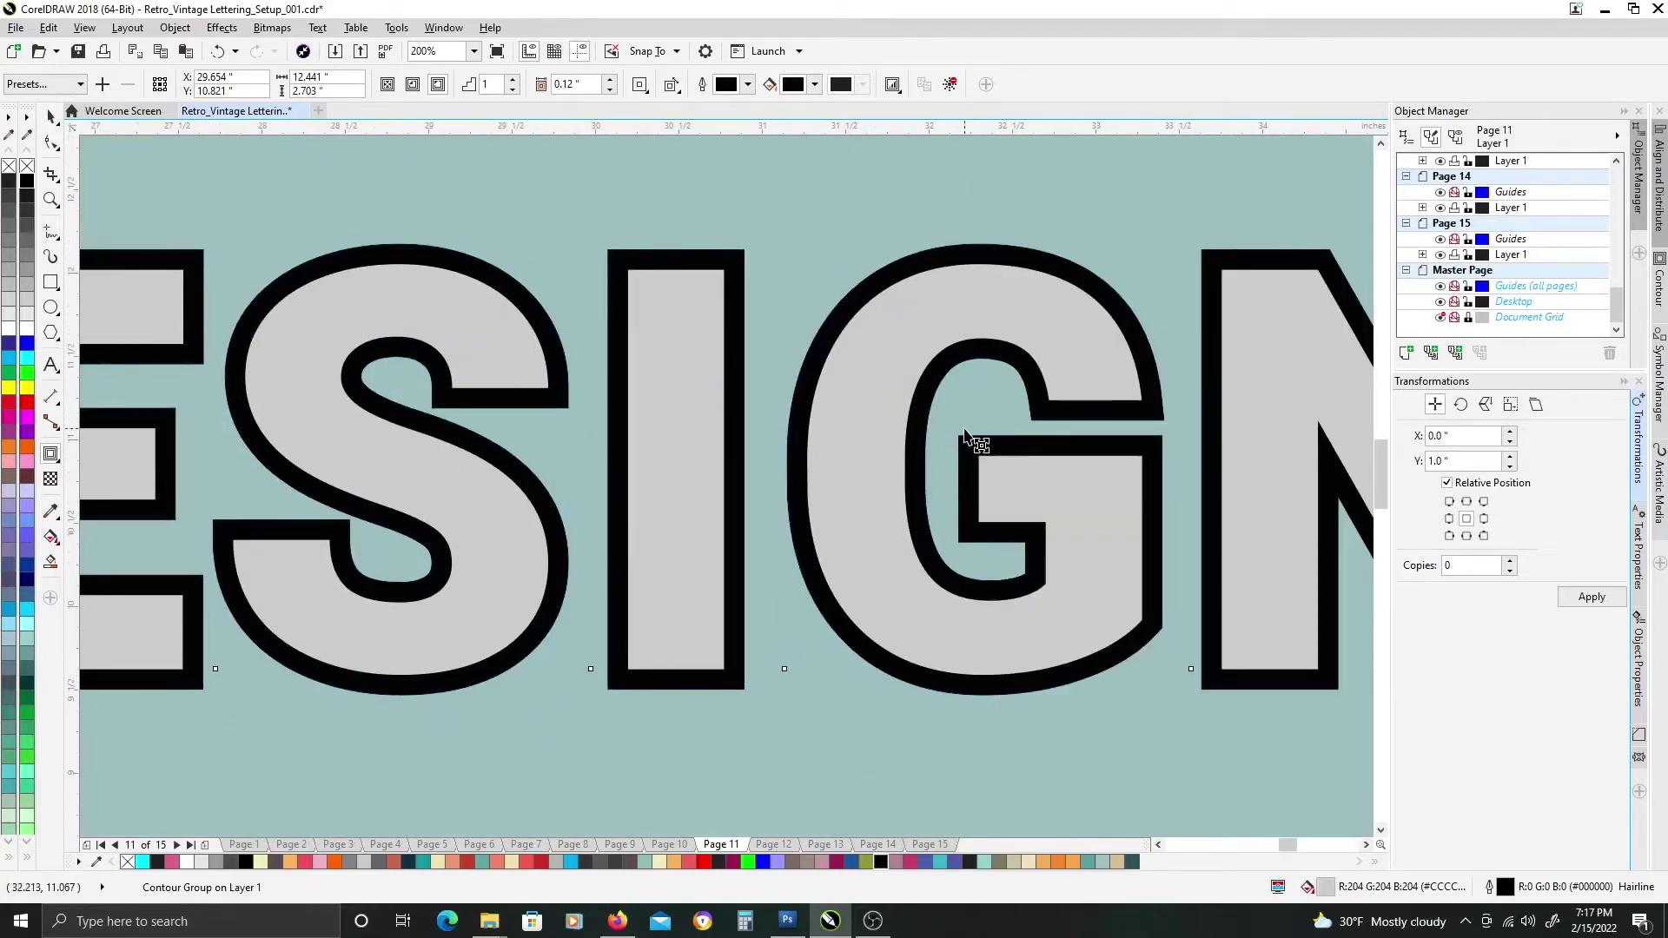
pyautogui.moveTo(975, 440); pyautogui.dragTo(805, 439)
pyautogui.moveTo(539, 435); pyautogui.dragTo(806, 432)
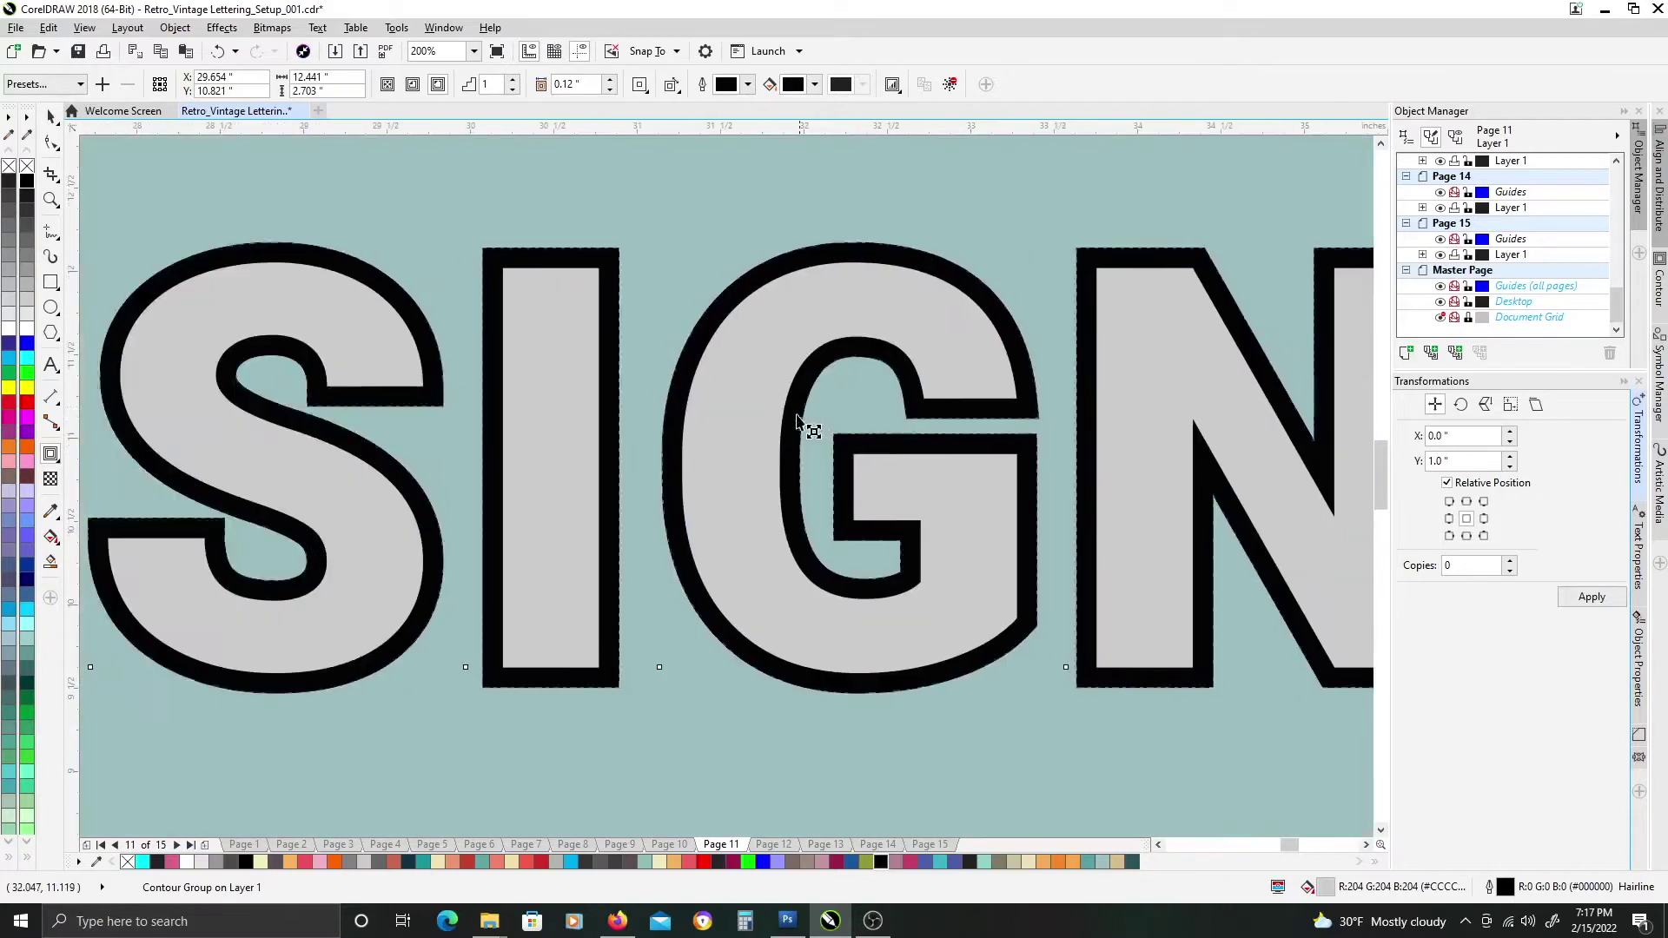
pyautogui.moveTo(516, 411); pyautogui.dragTo(783, 430)
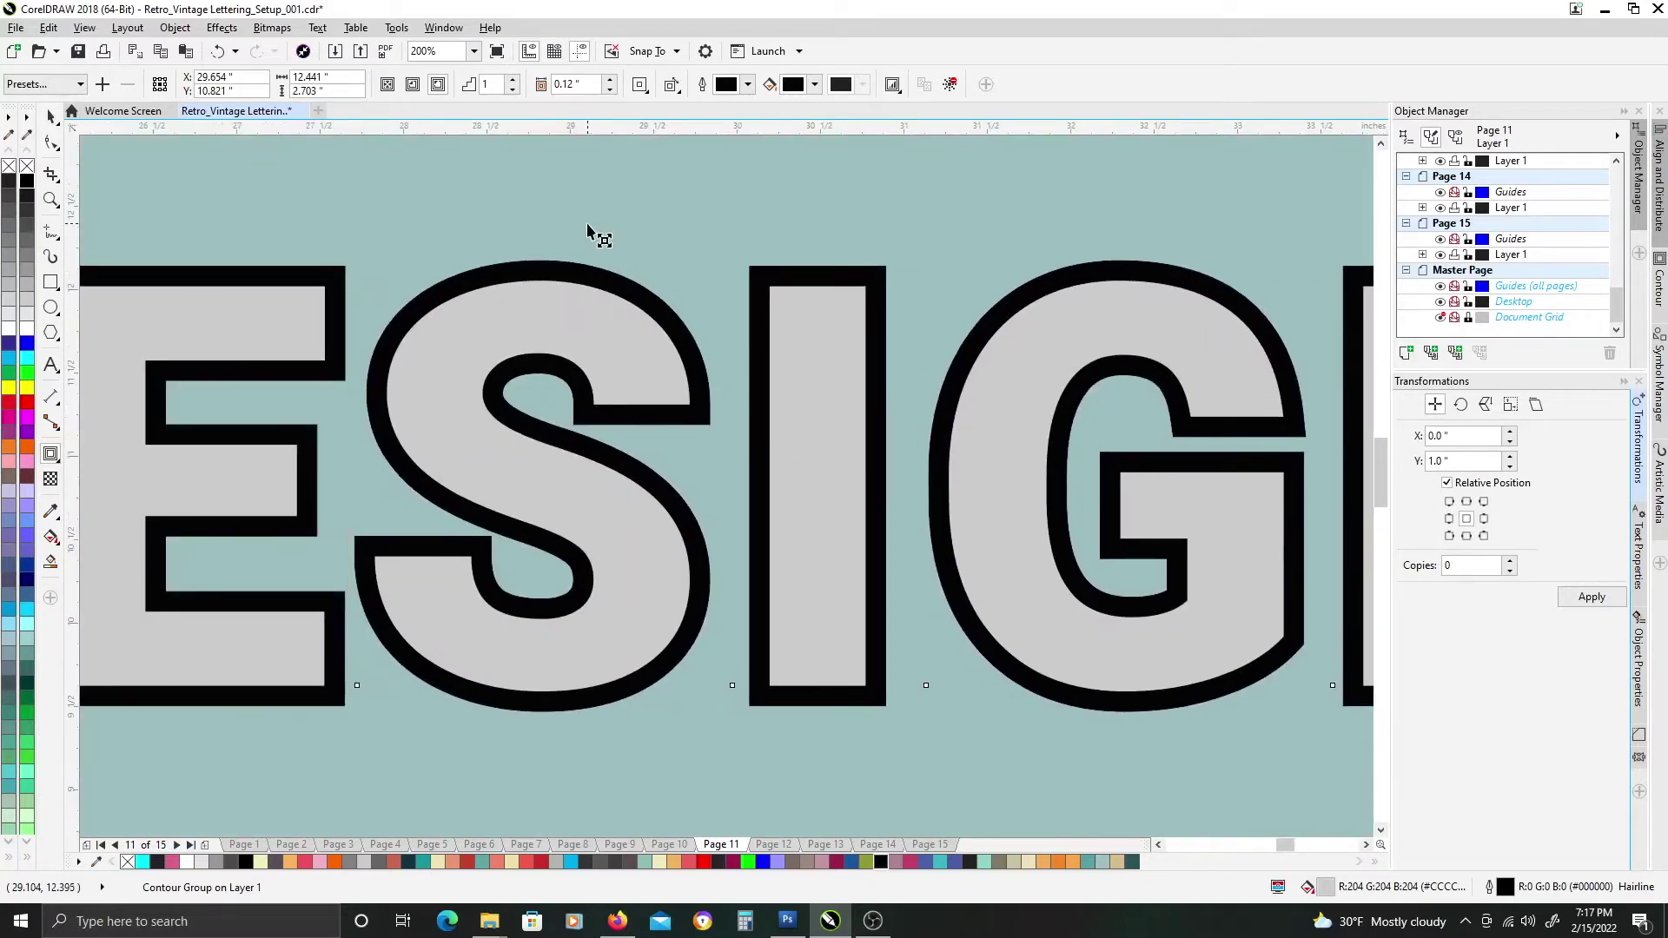
pyautogui.click(609, 88)
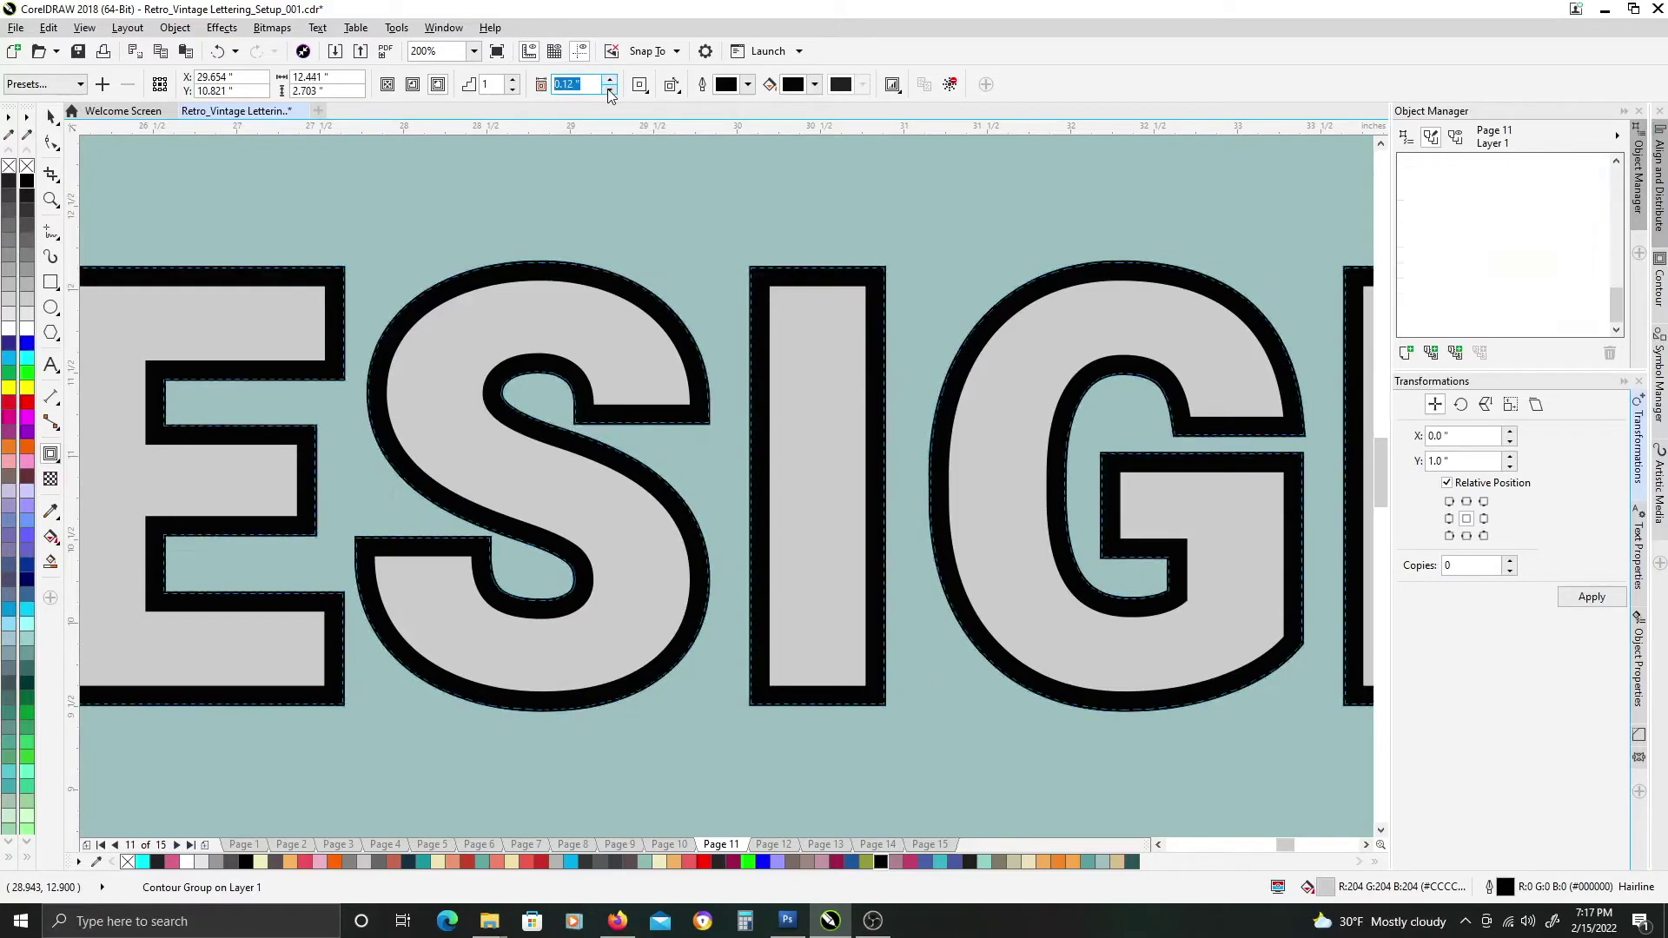
pyautogui.scroll(-2, 608, 286)
pyautogui.moveTo(608, 287); pyautogui.dragTo(611, 348)
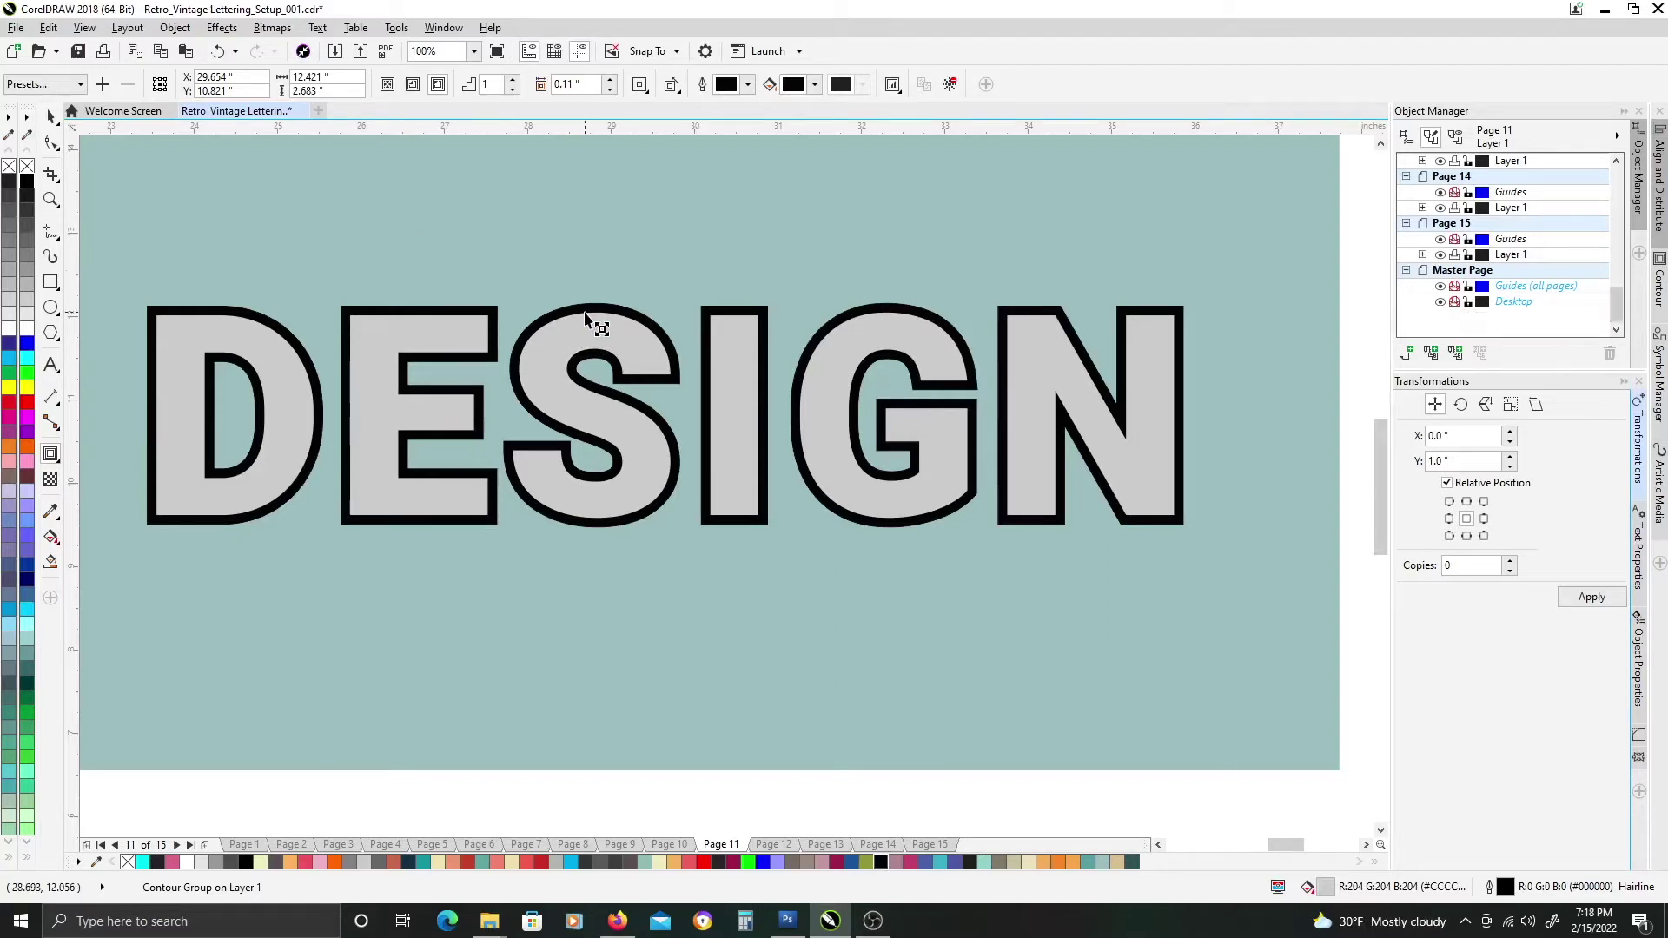
# Break the contour apart with Ctrl+K and test-move the black curve, then undo.
pyautogui.hotkey('ctrl', 'k')
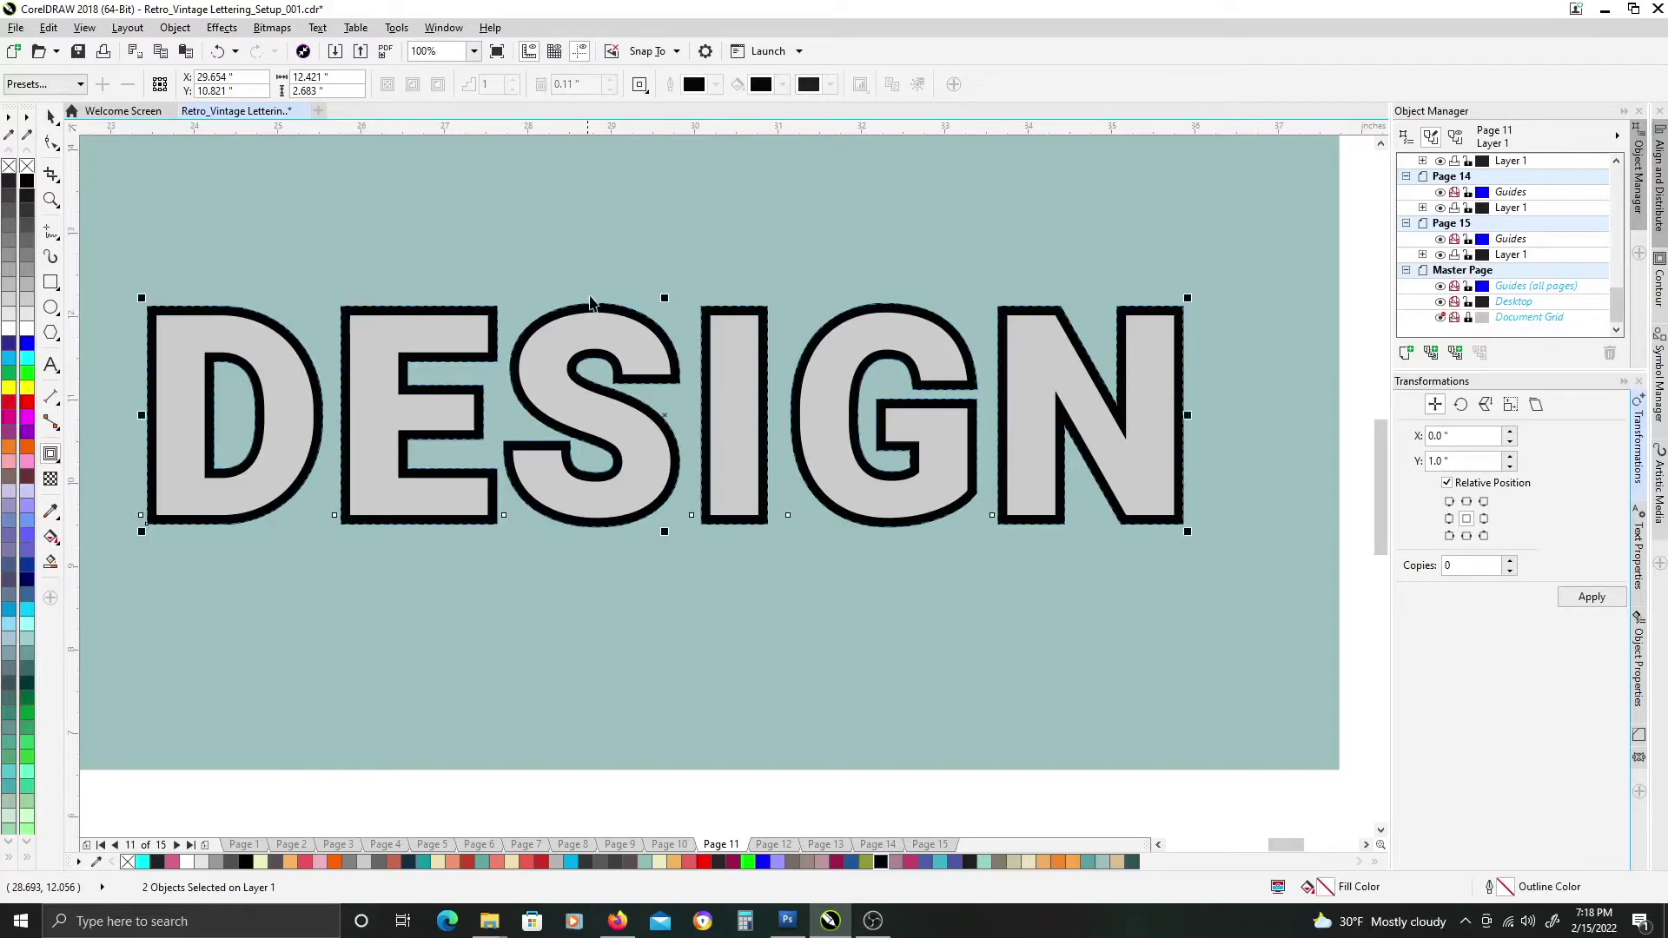
pyautogui.click(599, 313)
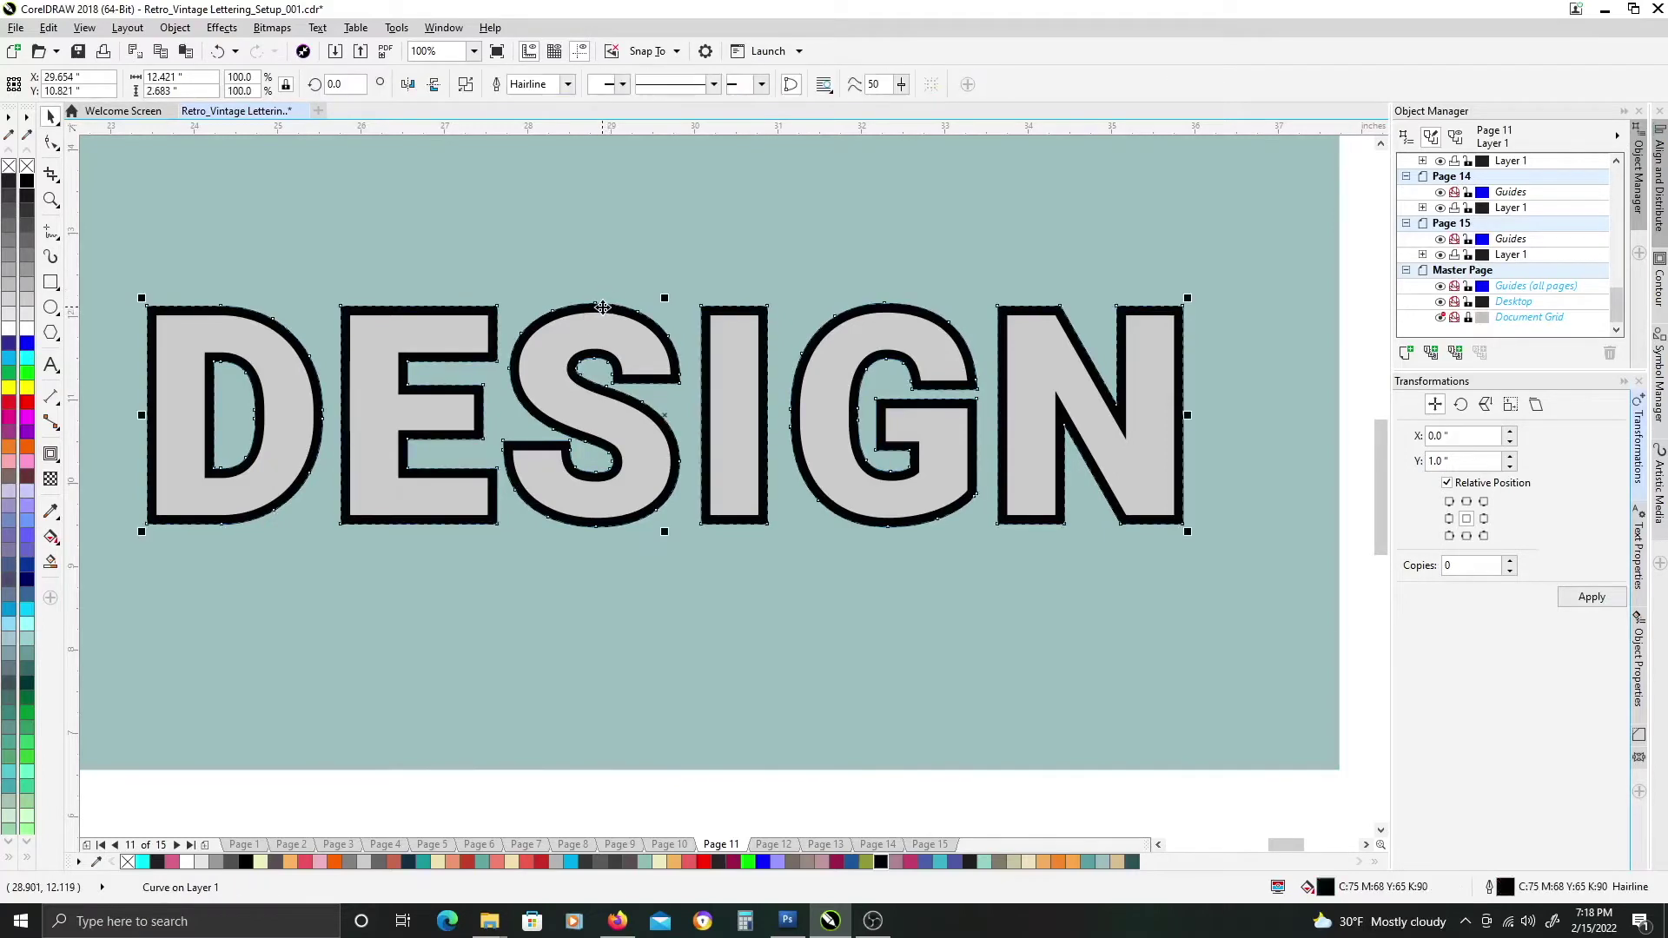
pyautogui.moveTo(602, 307); pyautogui.dragTo(658, 192)
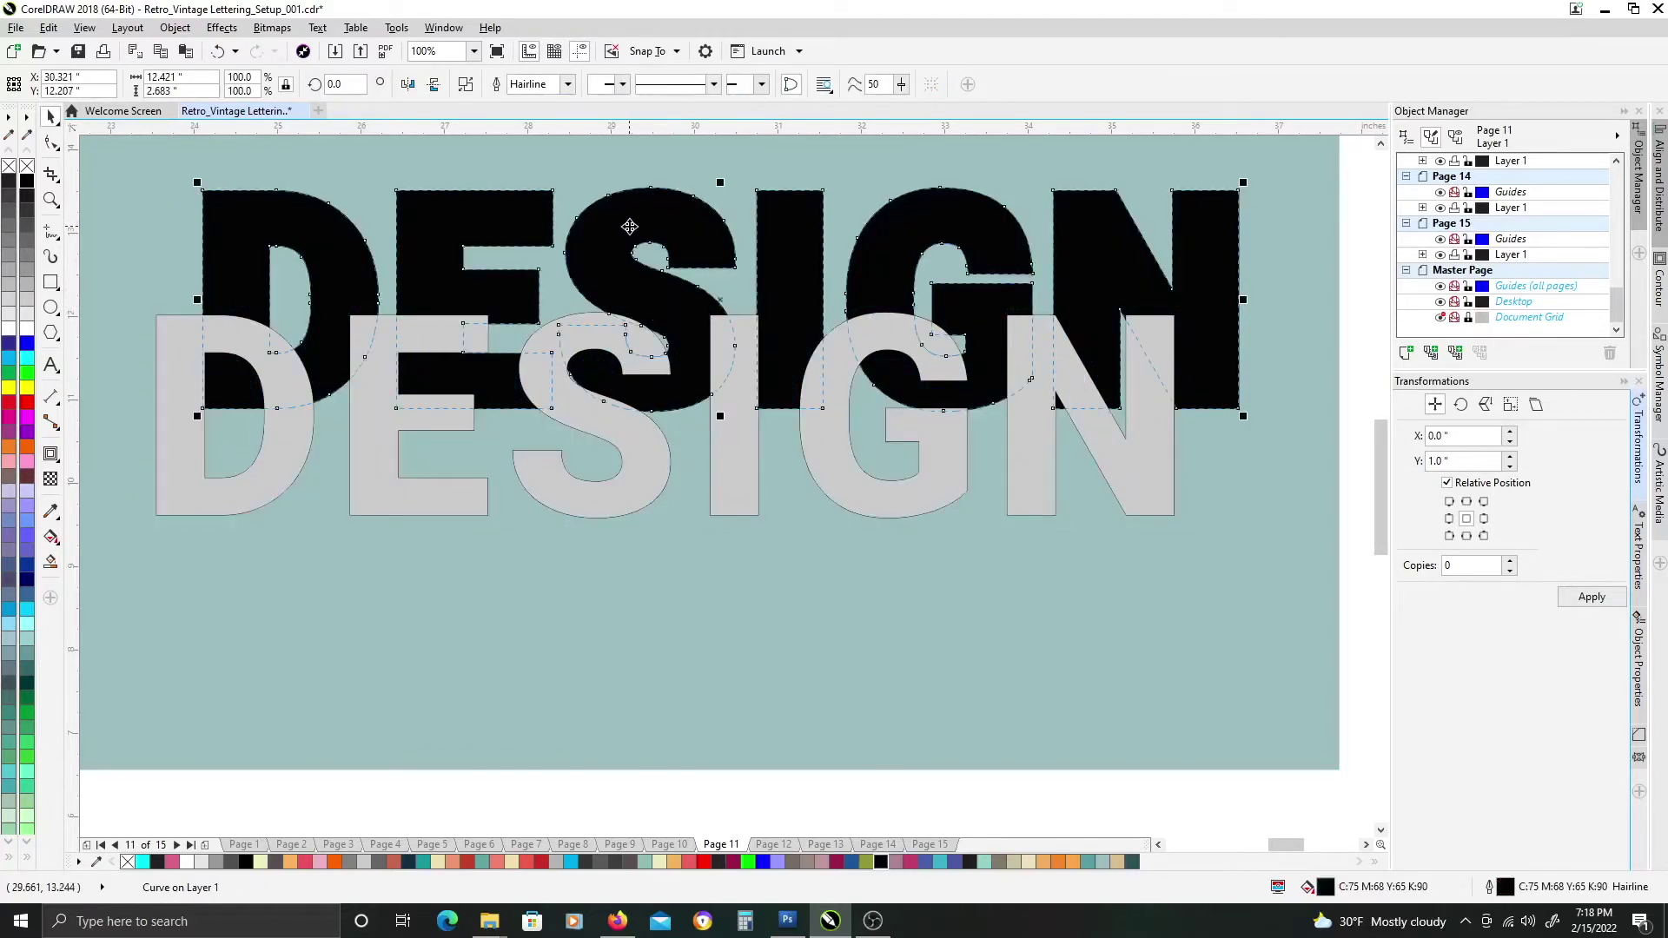
pyautogui.hotkey('ctrl', 'z')
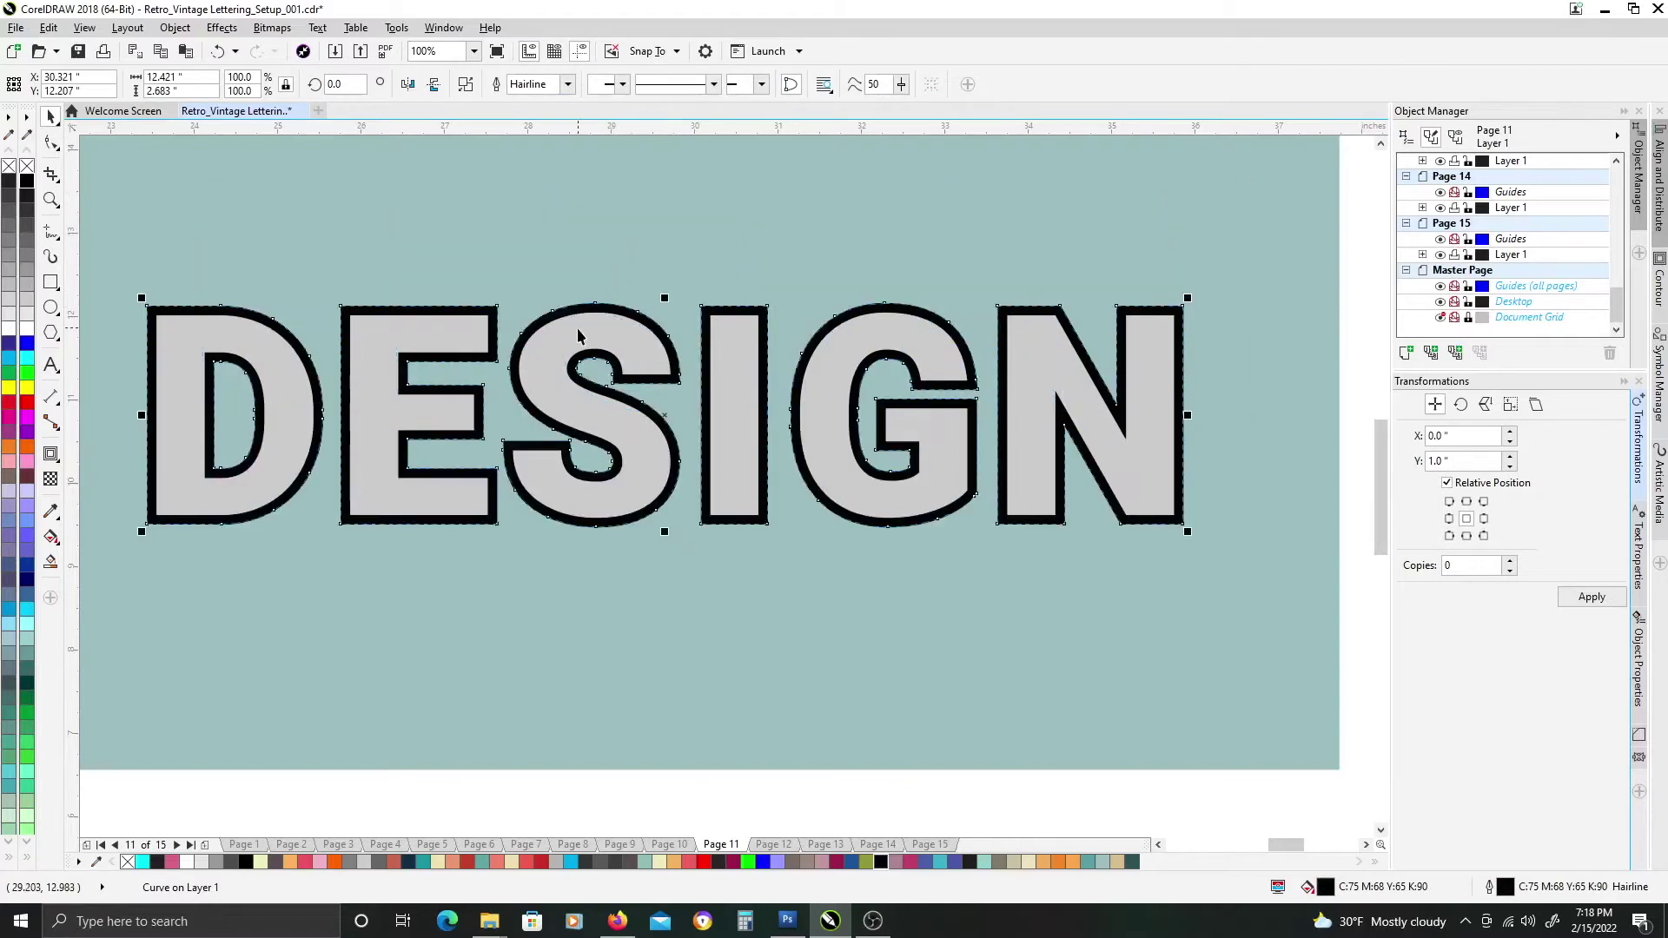
# Select the grey DESIGN text, then the separated black contour curve.
pyautogui.click(628, 349)
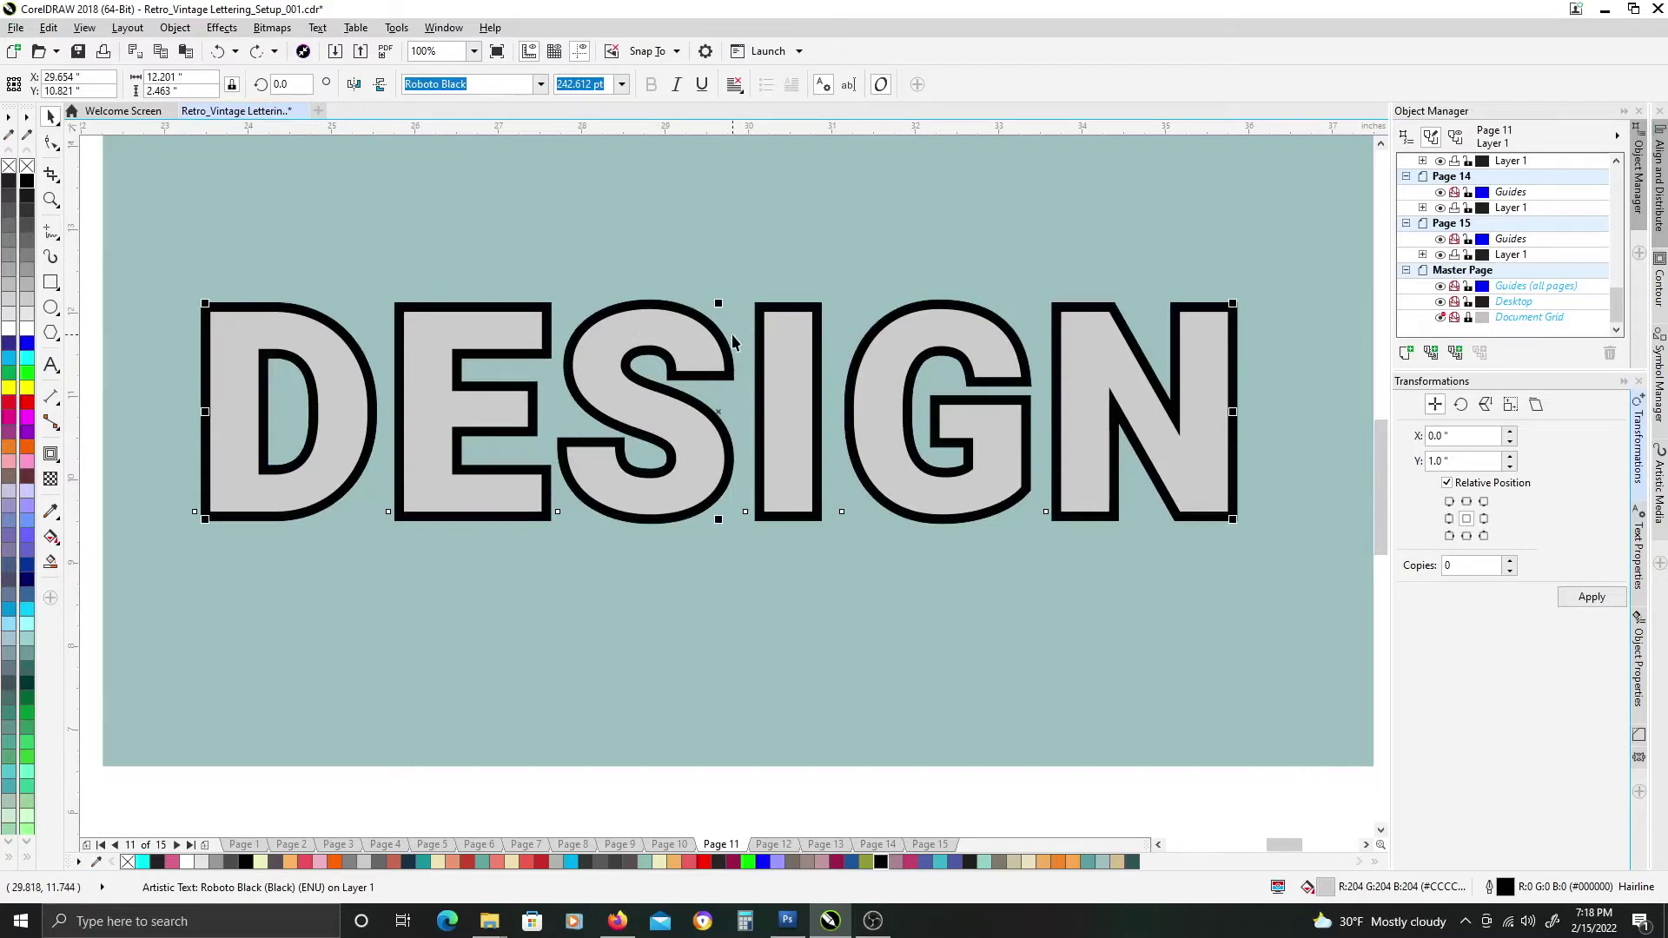
pyautogui.scroll(1, 782, 356)
pyautogui.hscroll(-1, 781, 356)
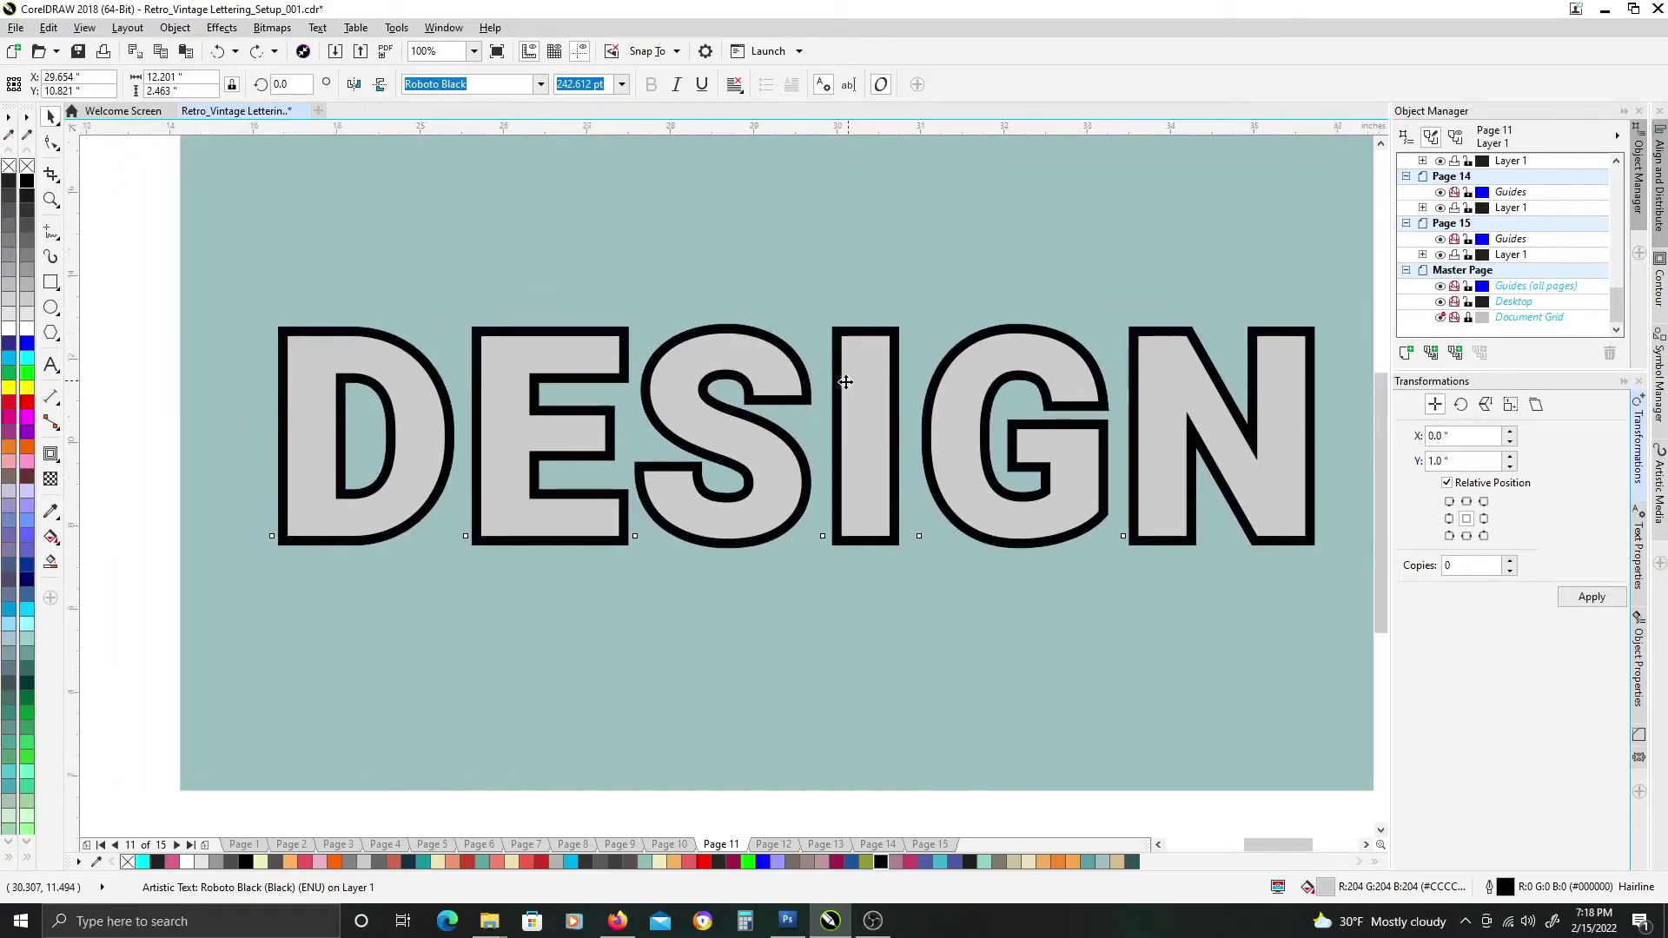
pyautogui.scroll(-2, 845, 383)
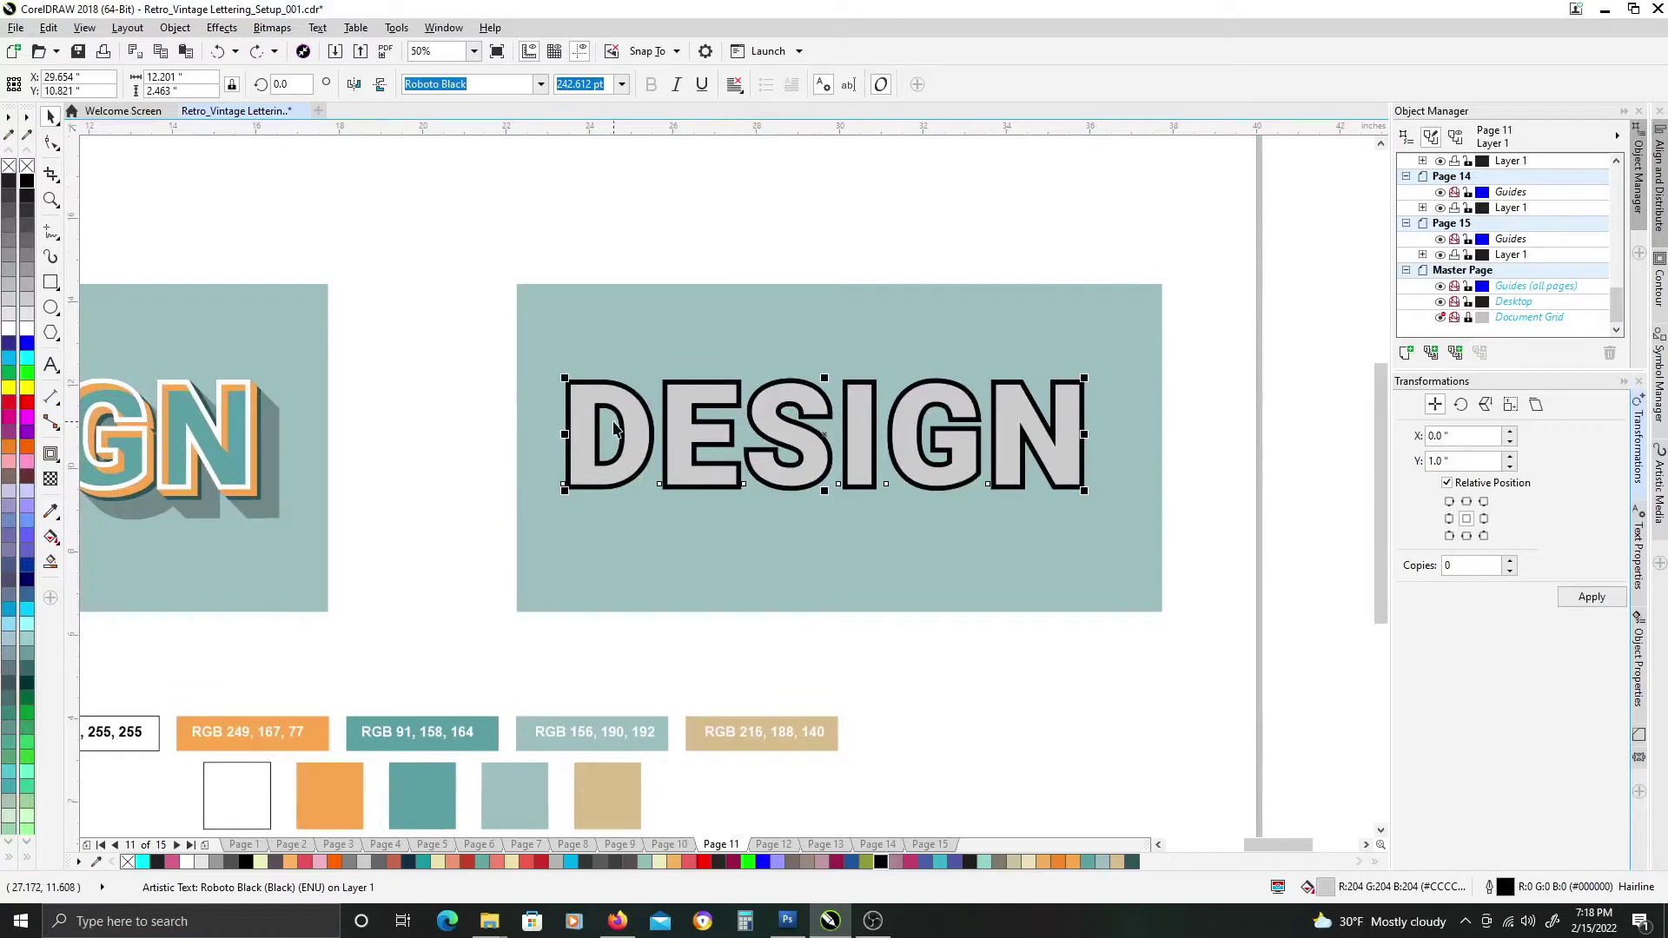
pyautogui.scroll(2, 613, 429)
pyautogui.hotkey('ctrl', 'q')
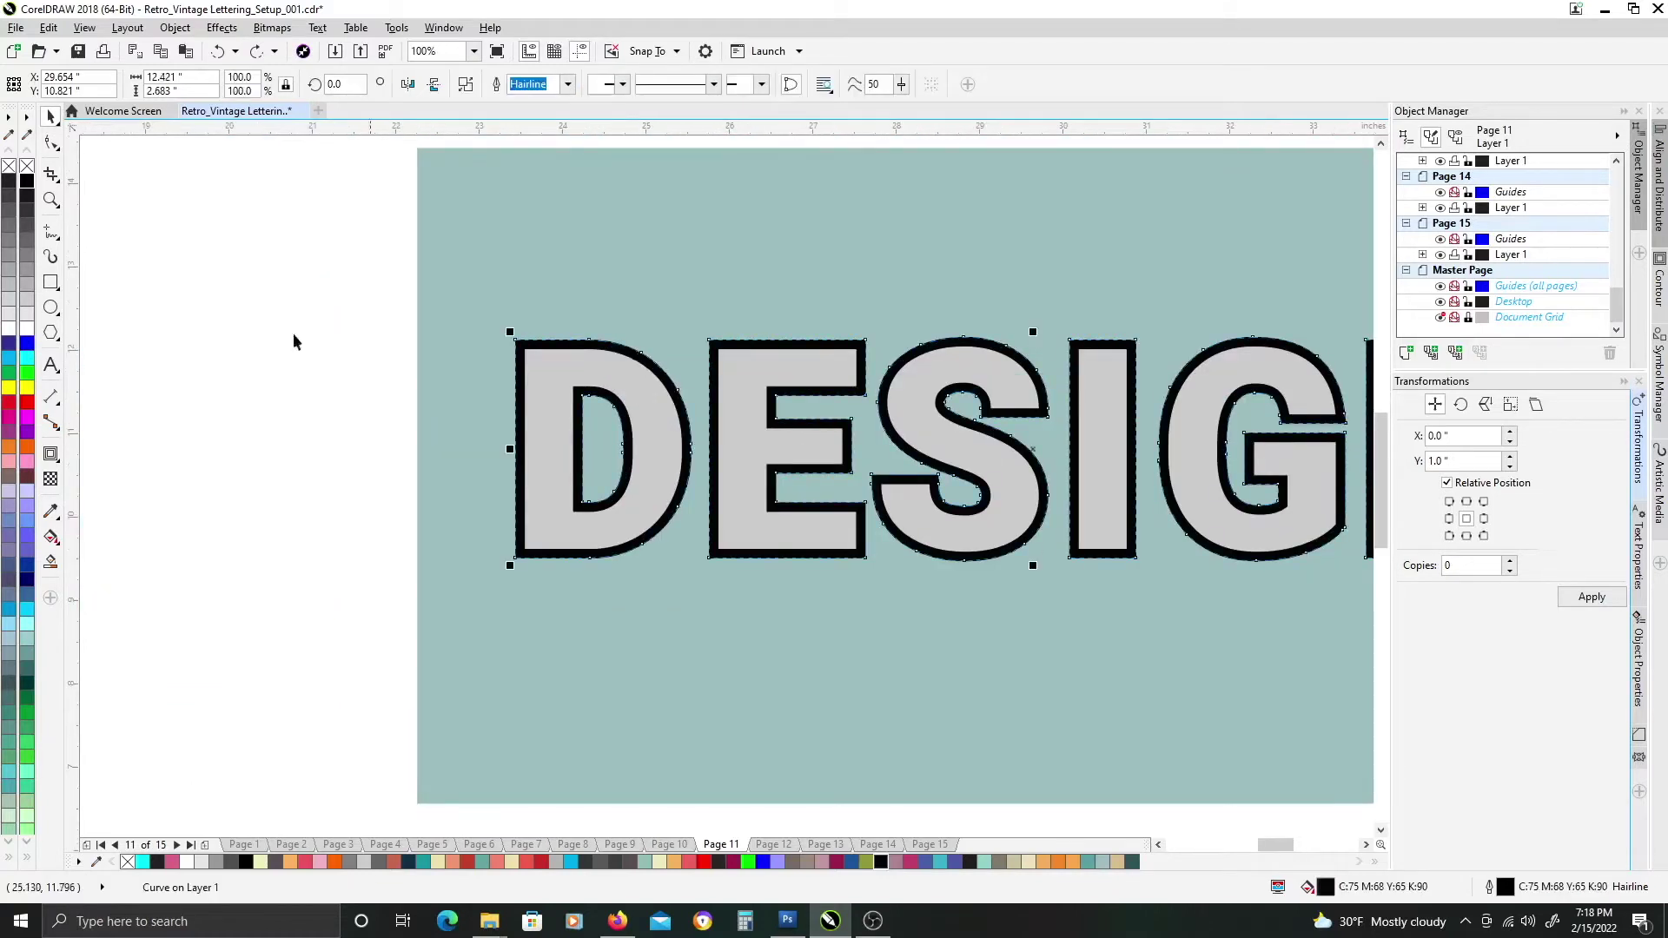
# Fill the contour shape white and give it a black hairline outline.
pyautogui.click(27, 333)
pyautogui.hscroll(2, 683, 443)
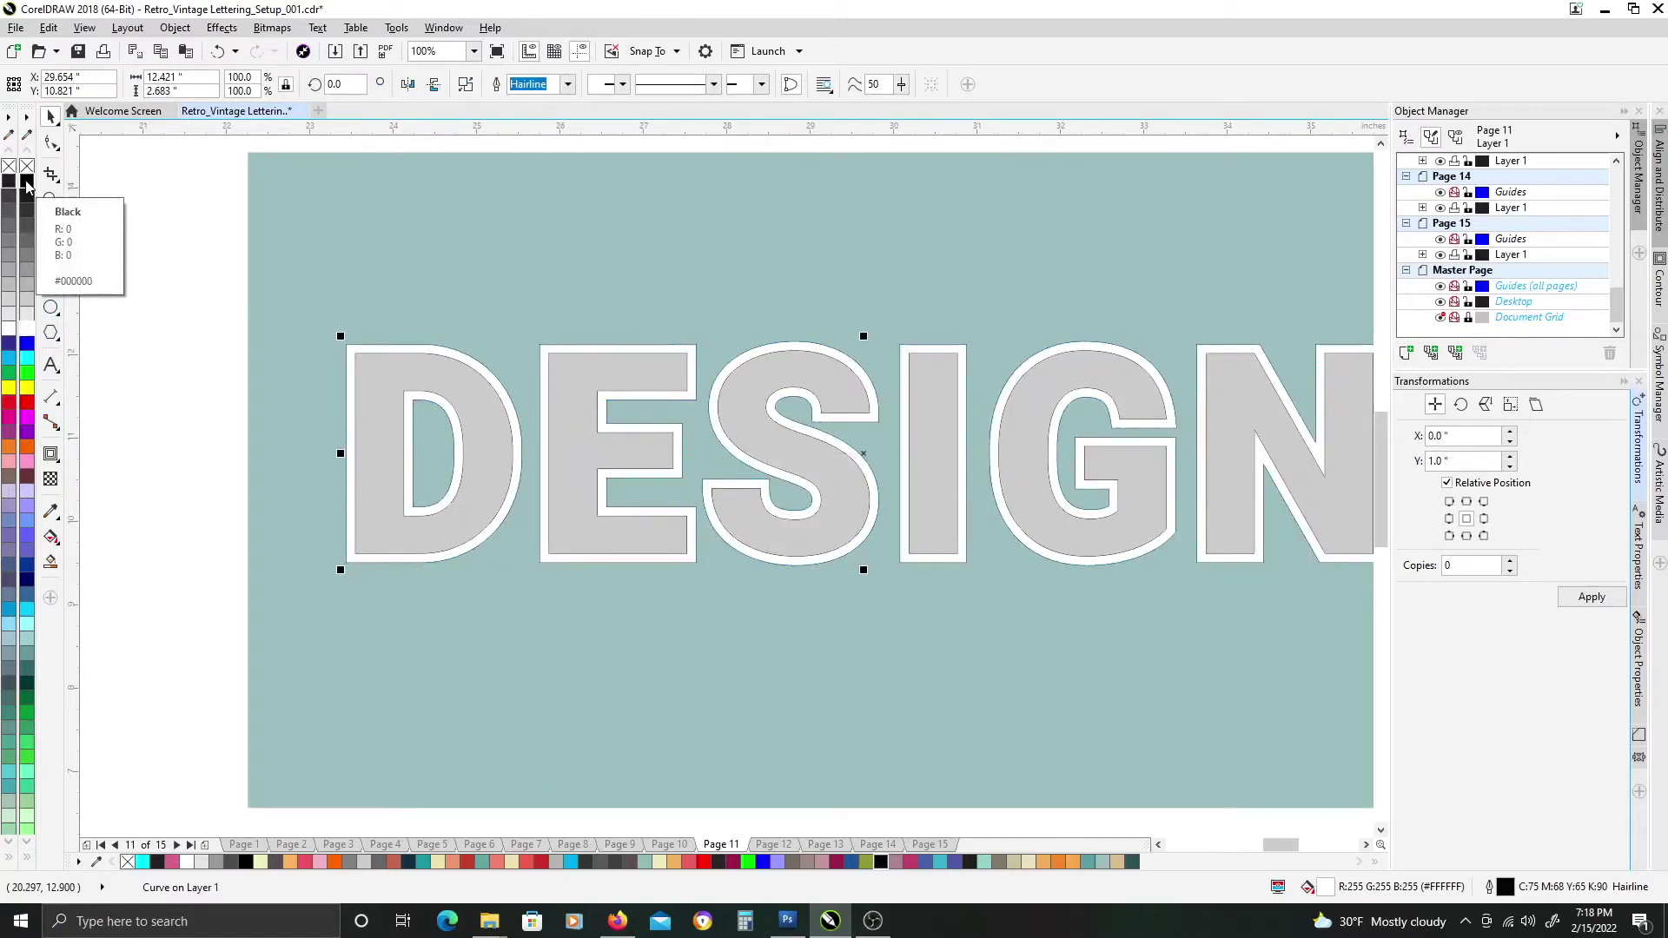
pyautogui.rightClick(27, 184)
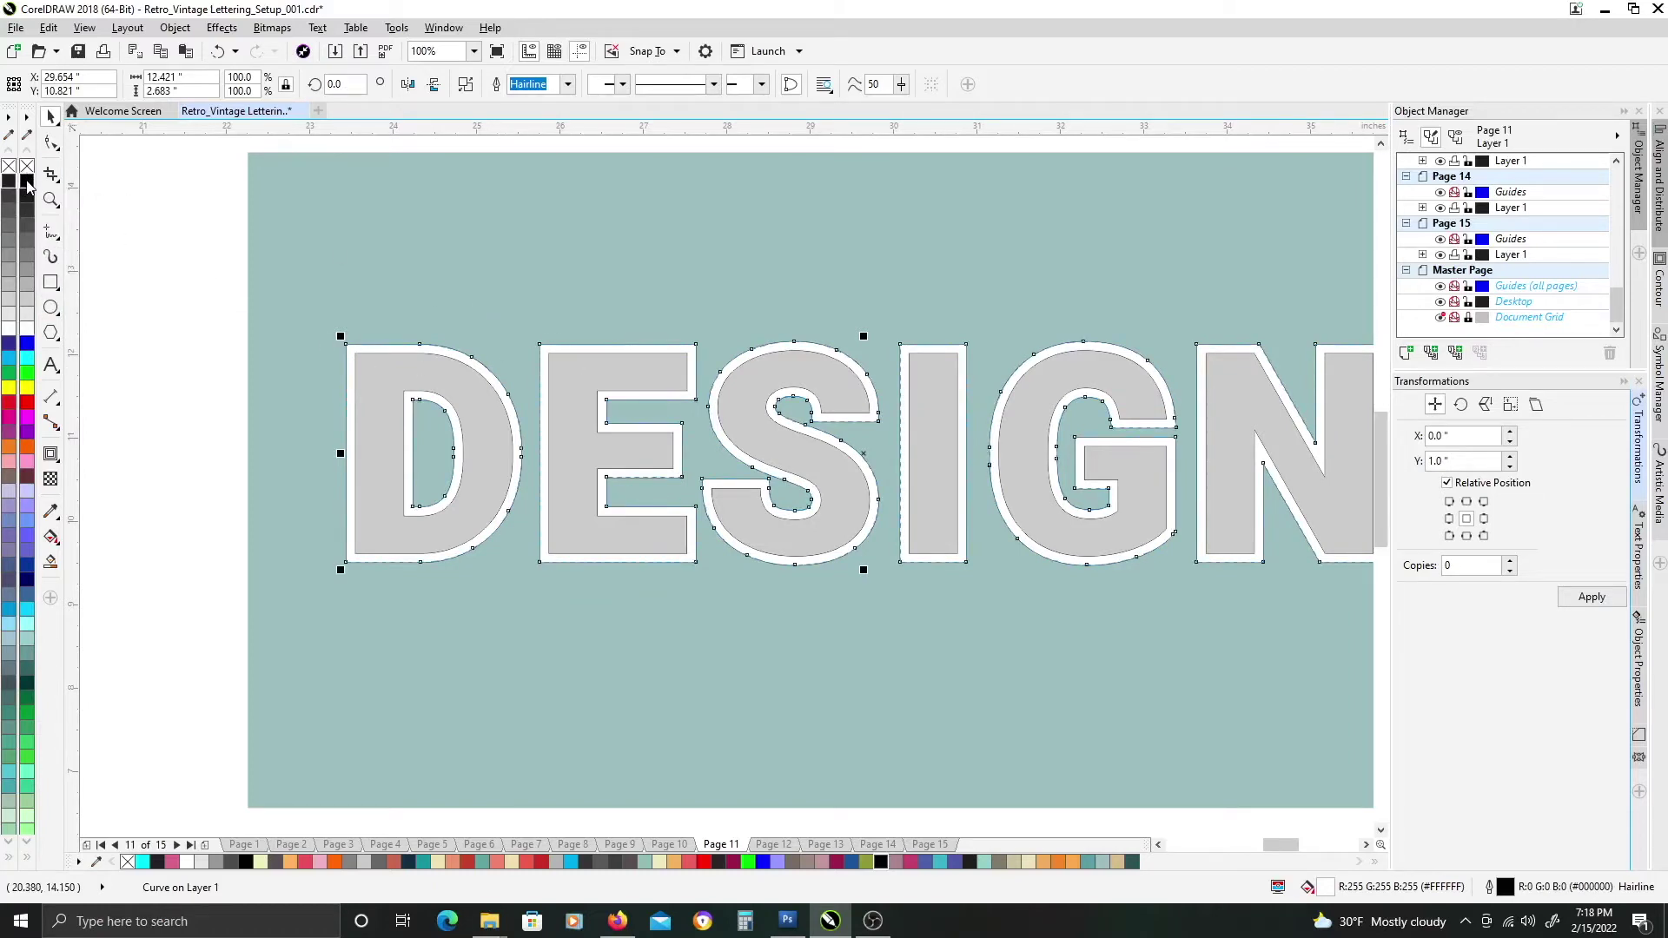
# Preview the lettering, then drag the white contour off the letters to check it.
pyautogui.click(221, 349)
pyautogui.scroll(-2, 387, 450)
pyautogui.hscroll(-3, 347, 434)
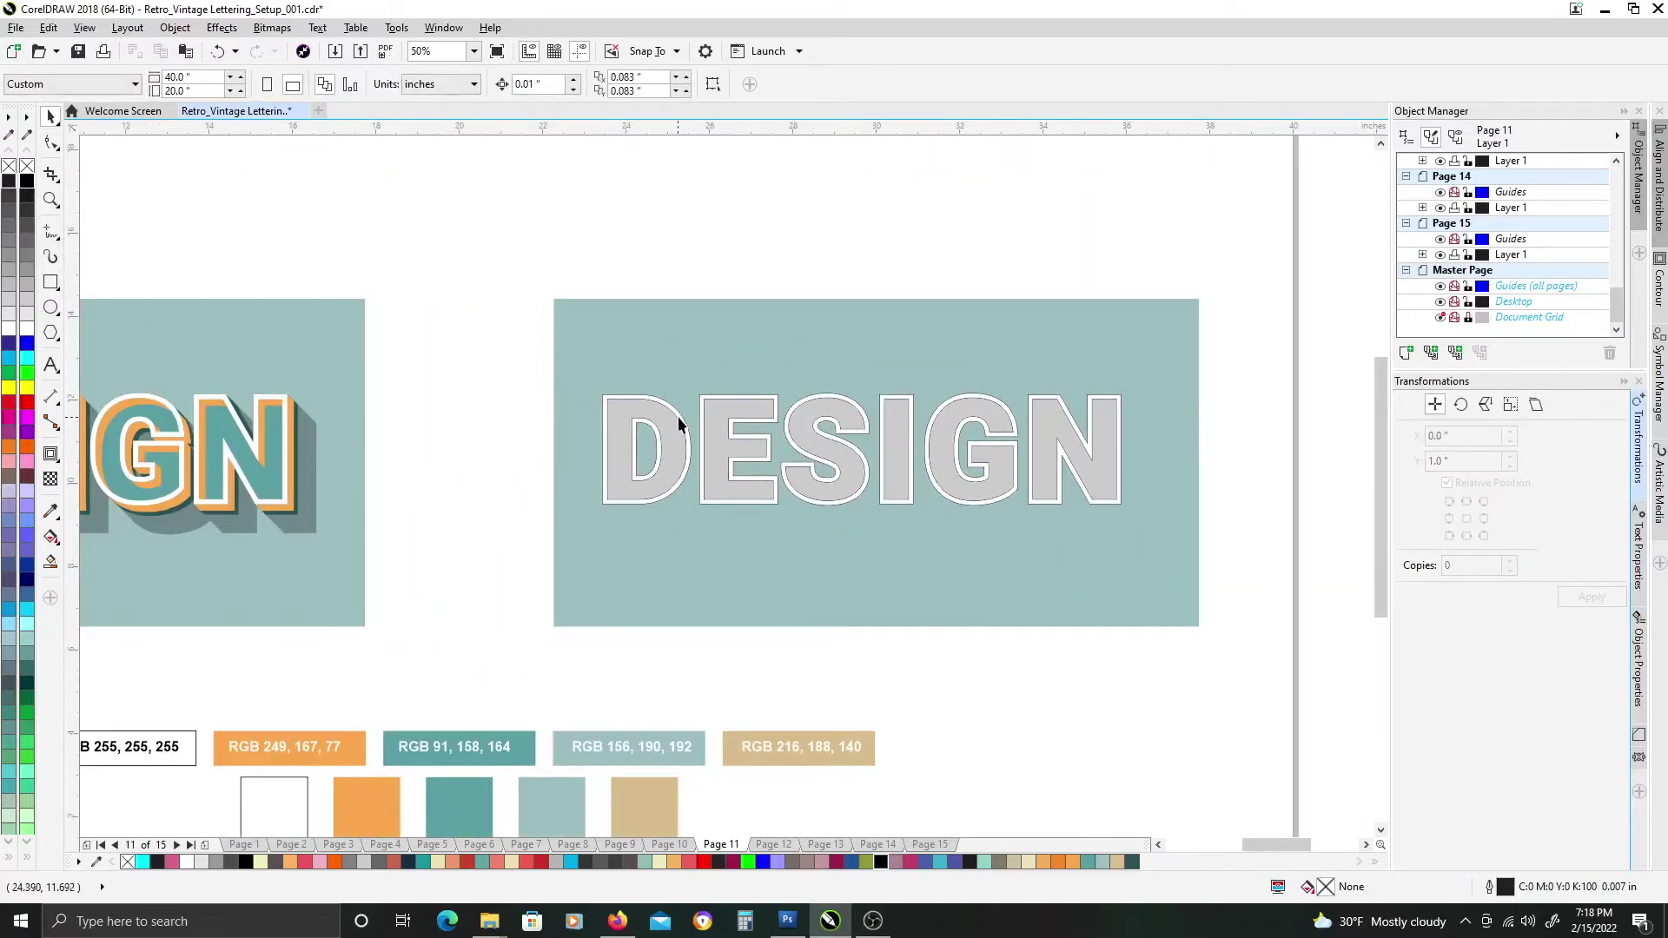
pyautogui.scroll(2, 649, 412)
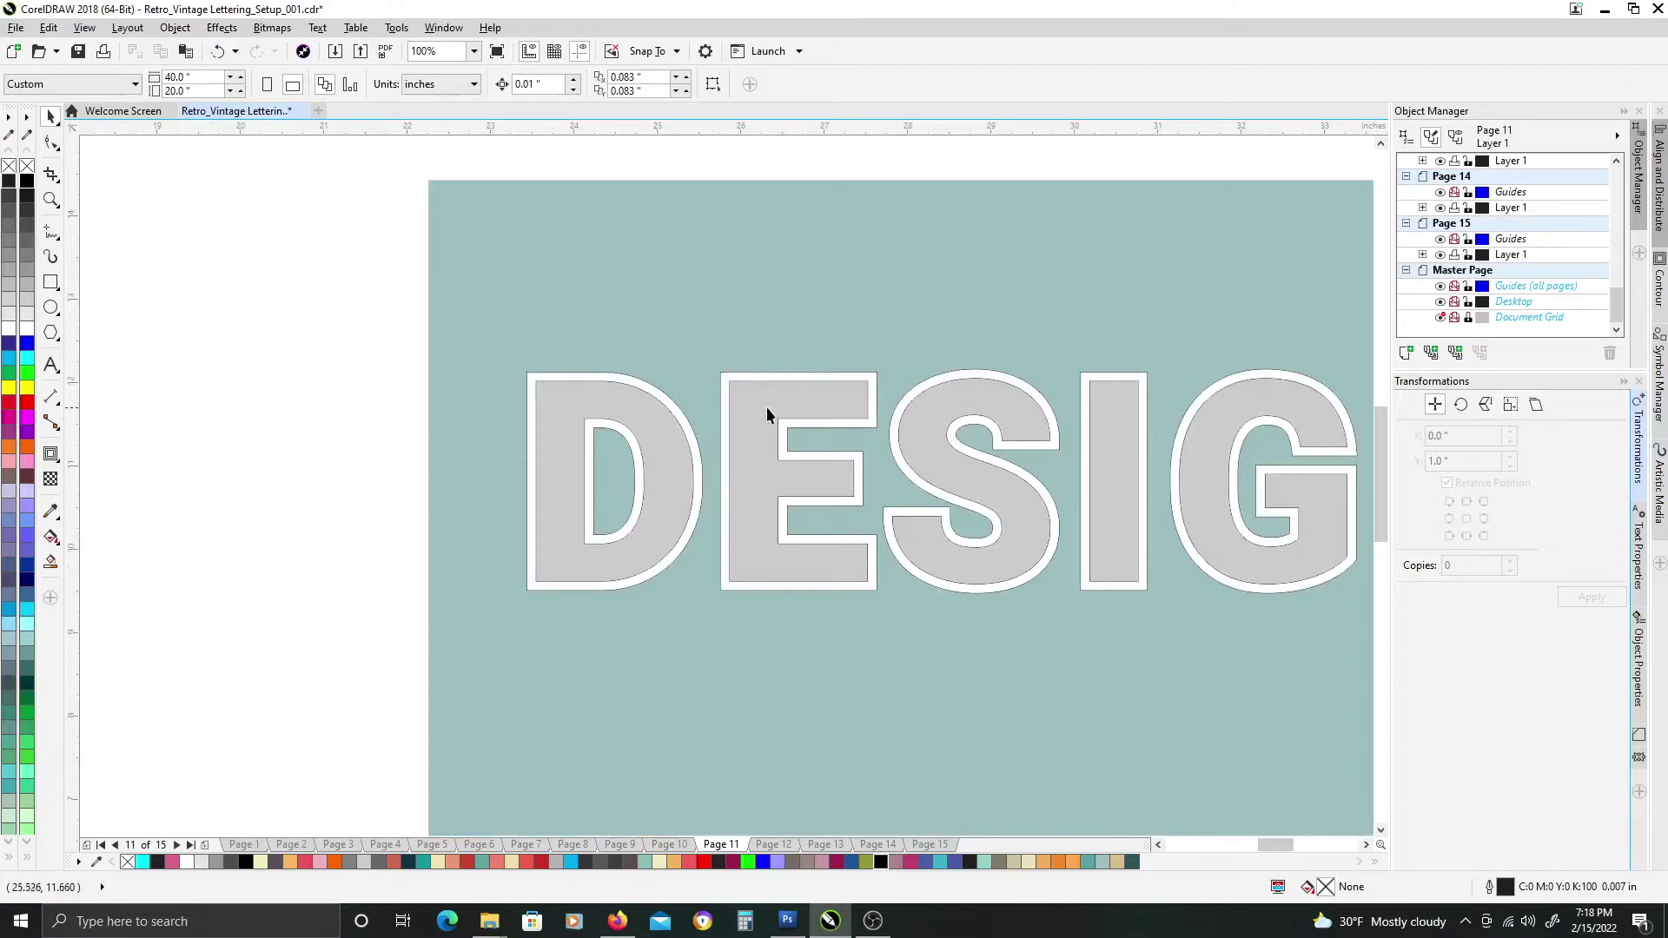
pyautogui.hscroll(2, 678, 416)
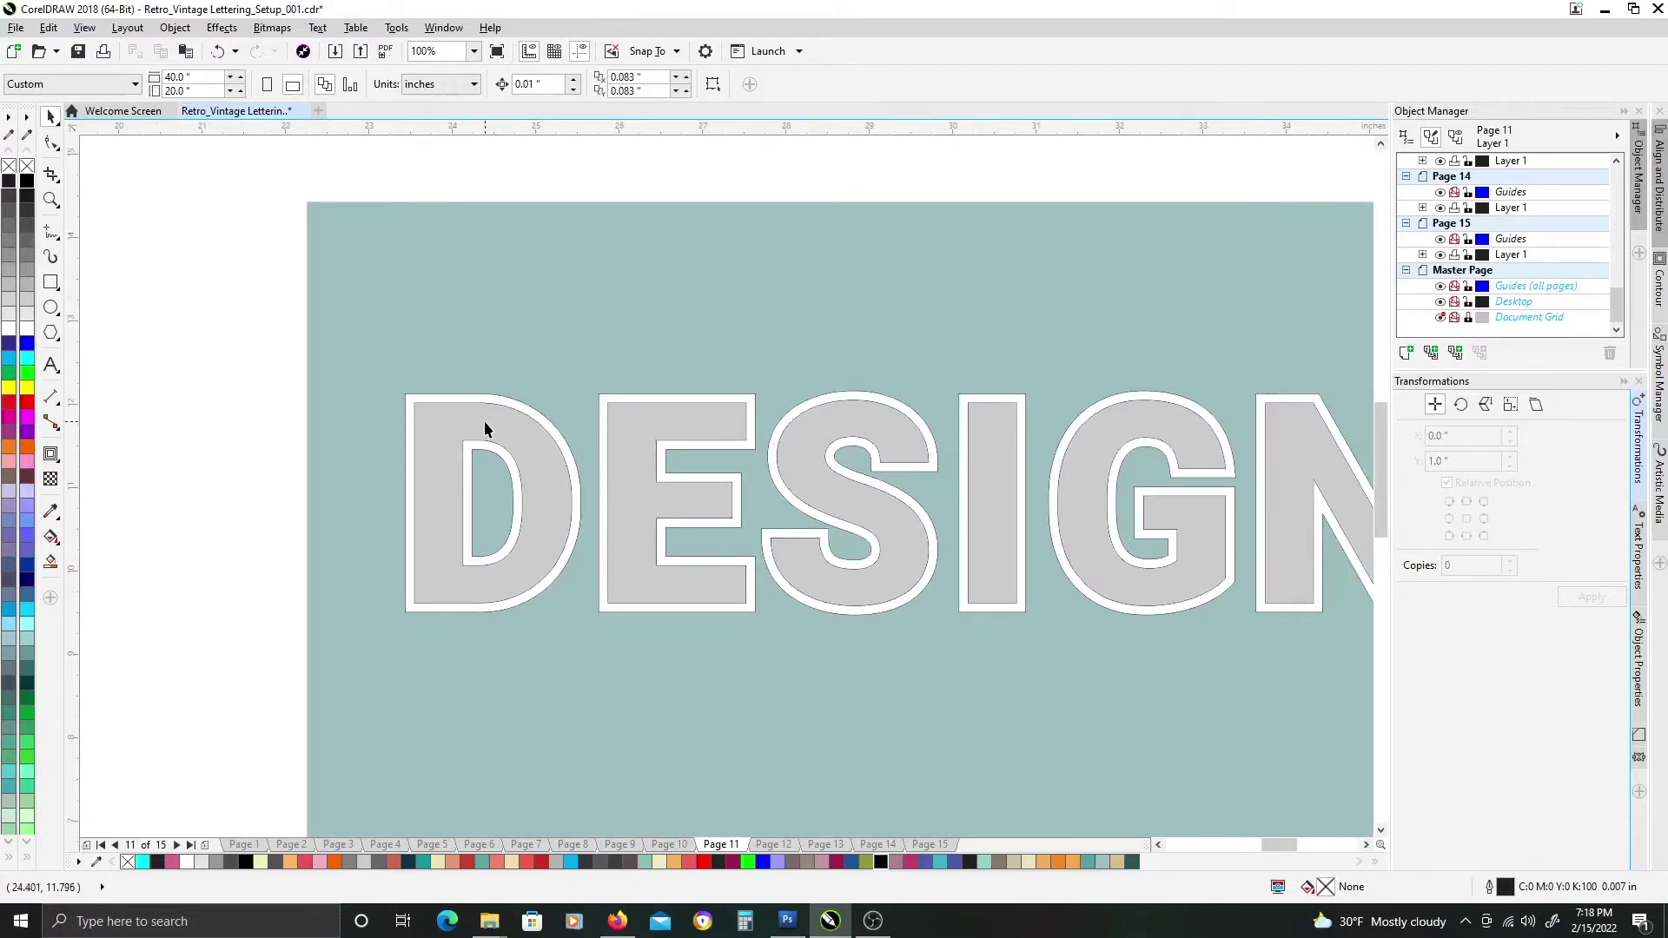
pyautogui.scroll(2, 485, 428)
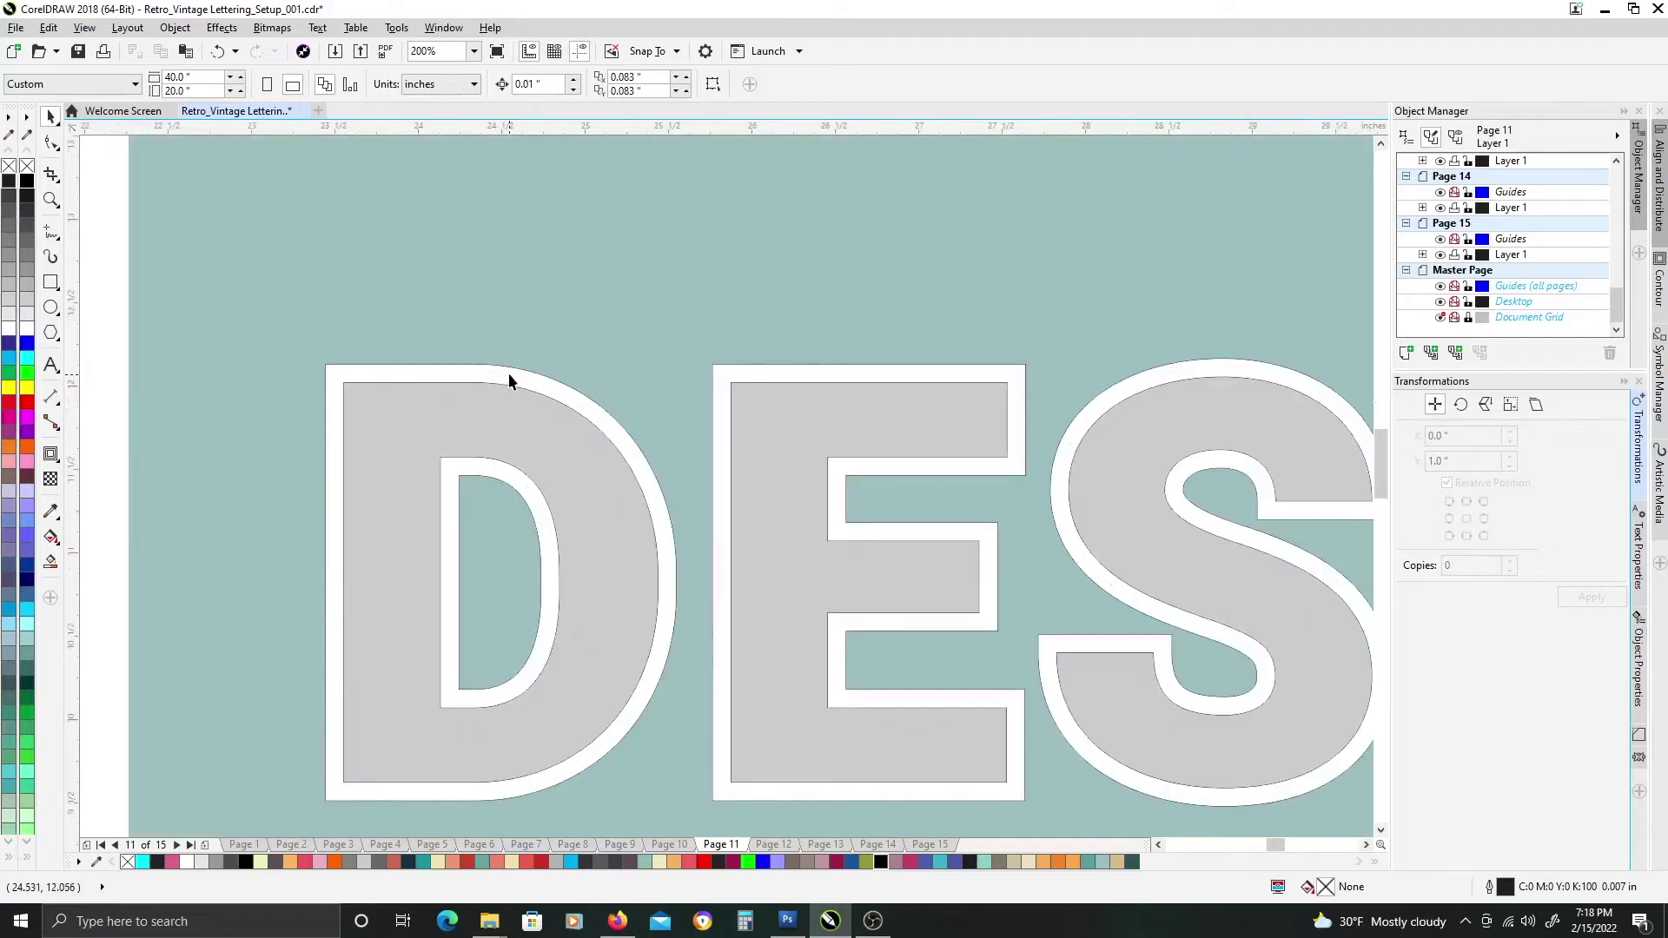
pyautogui.click(558, 398)
pyautogui.scroll(-2, 560, 400)
pyautogui.moveTo(574, 406); pyautogui.dragTo(426, 273)
# Put the white contour back behind the grey DESIGN letters.
pyautogui.click(519, 426)
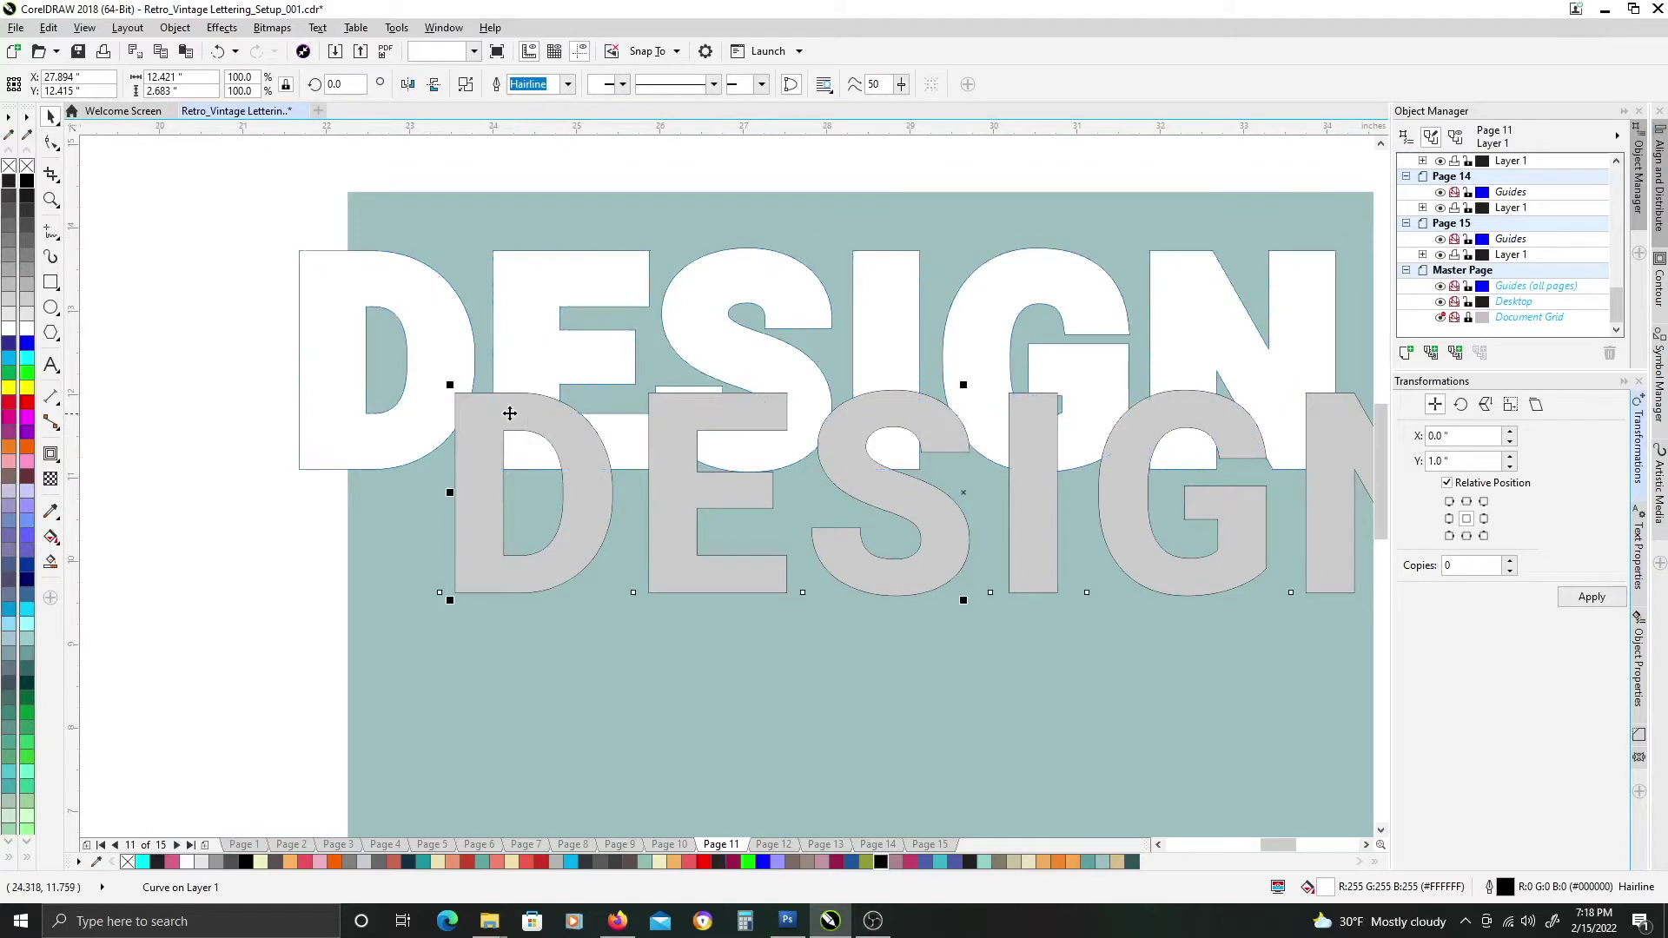
pyautogui.hotkey('ctrl', 'z')
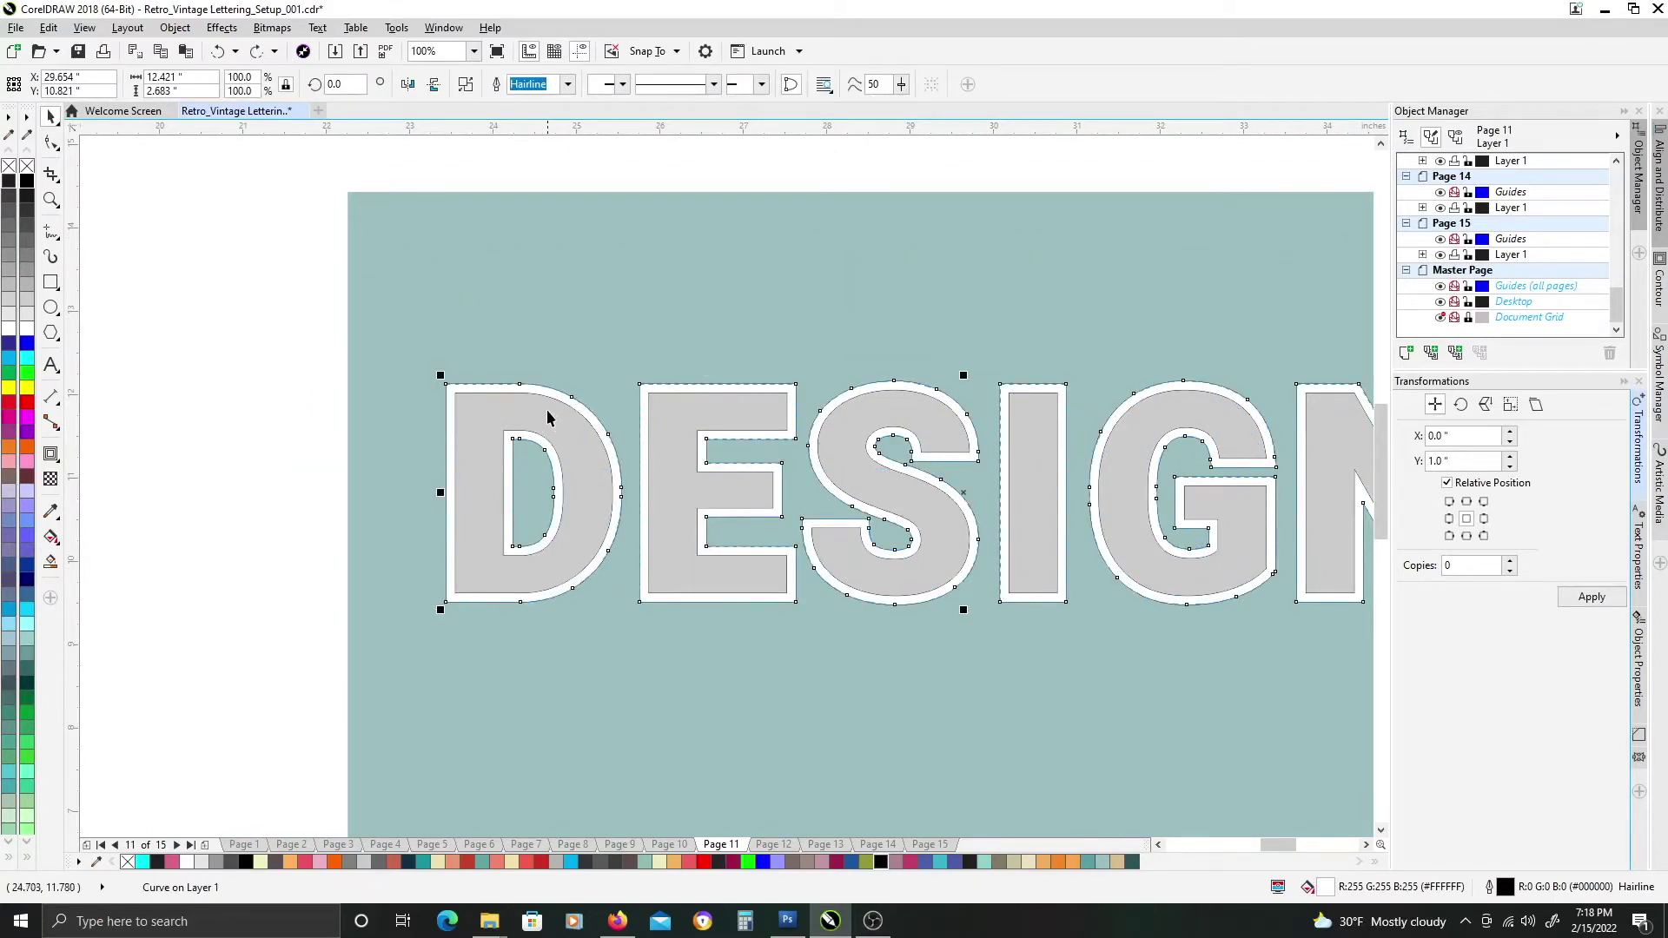
pyautogui.scroll(2, 547, 417)
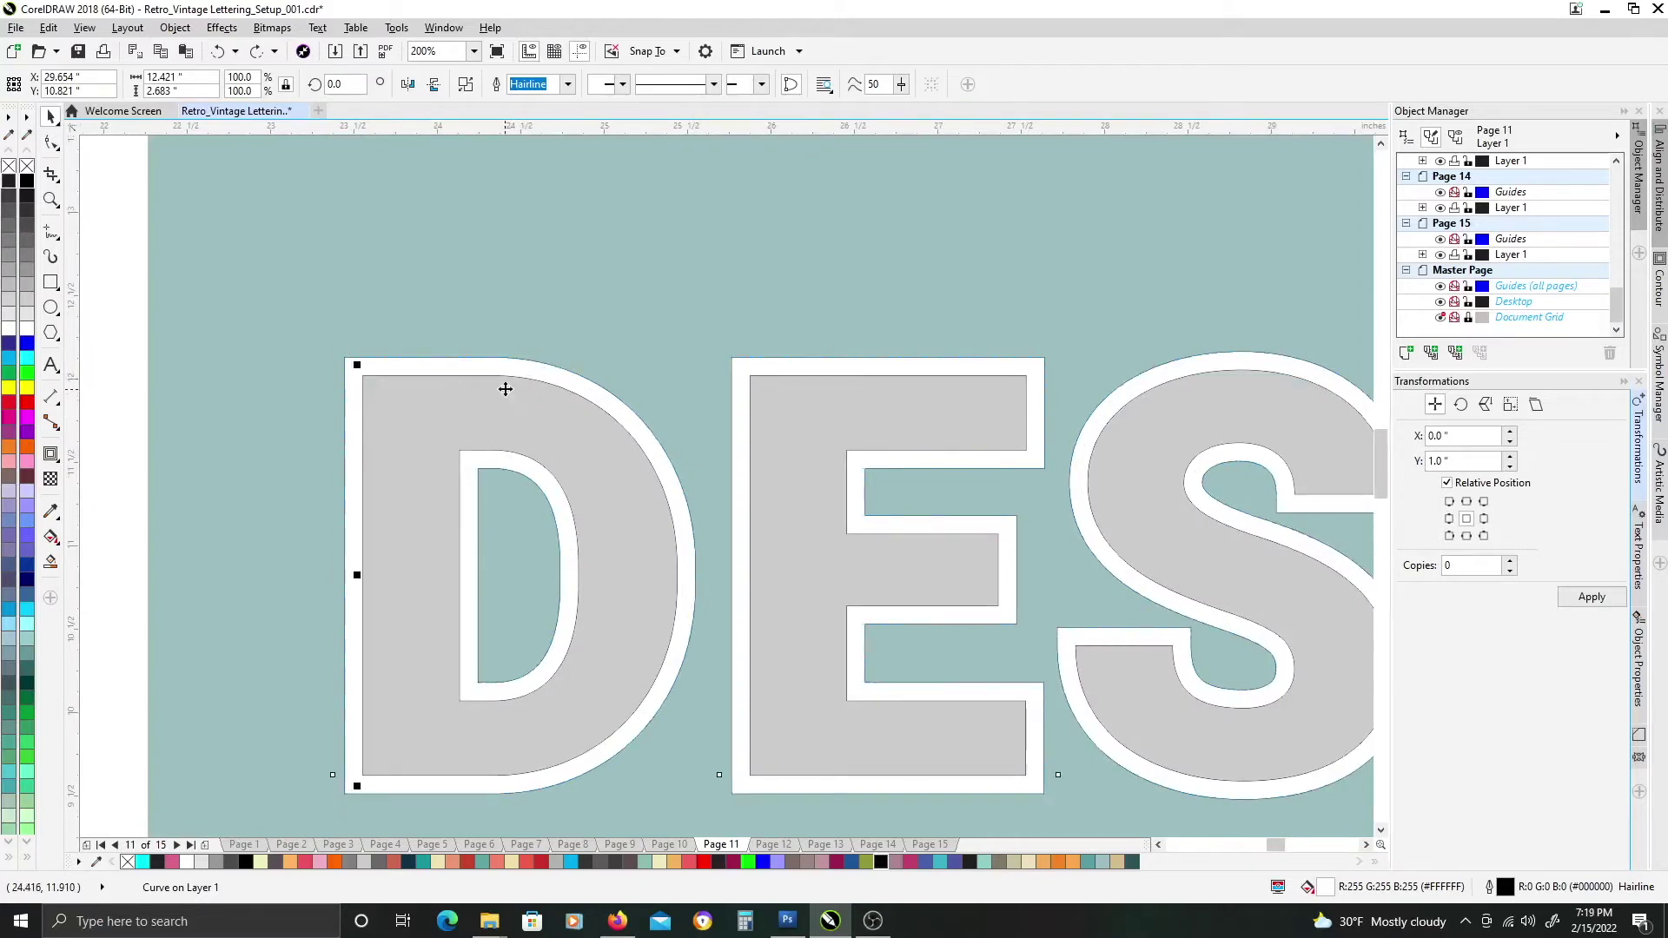
# Trim the grey letters out of the white outline, test-move it, then undo the move.
pyautogui.click(491, 388)
pyautogui.click(428, 406)
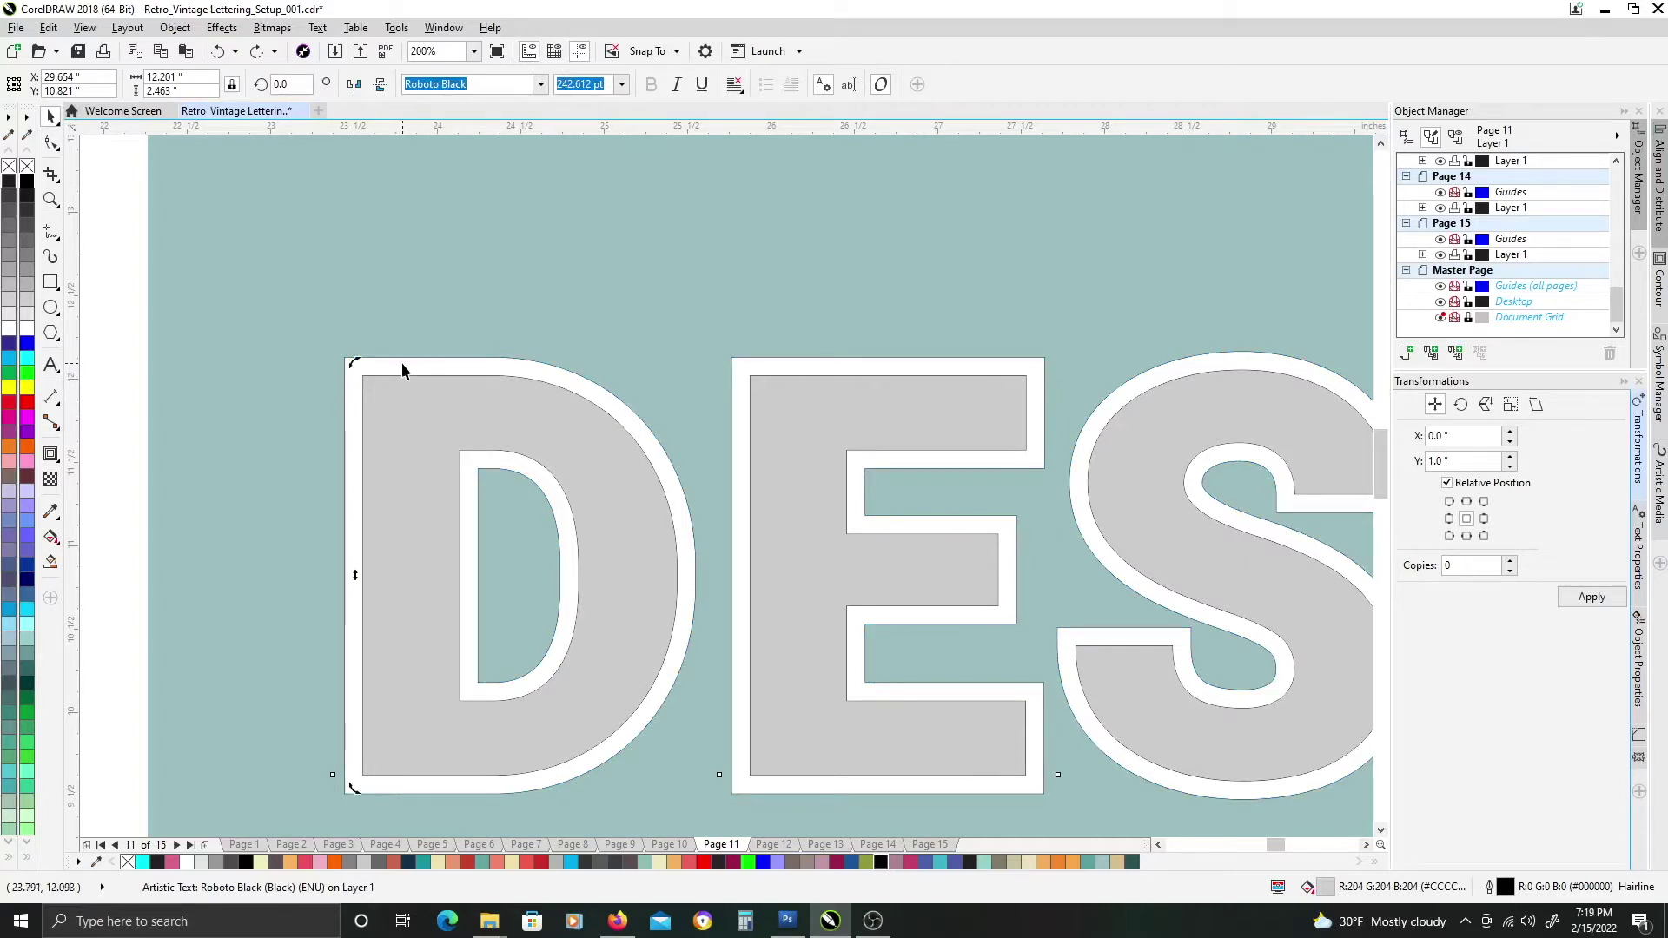
pyautogui.keyDown('shift'); pyautogui.click(402, 364); pyautogui.keyUp('shift')
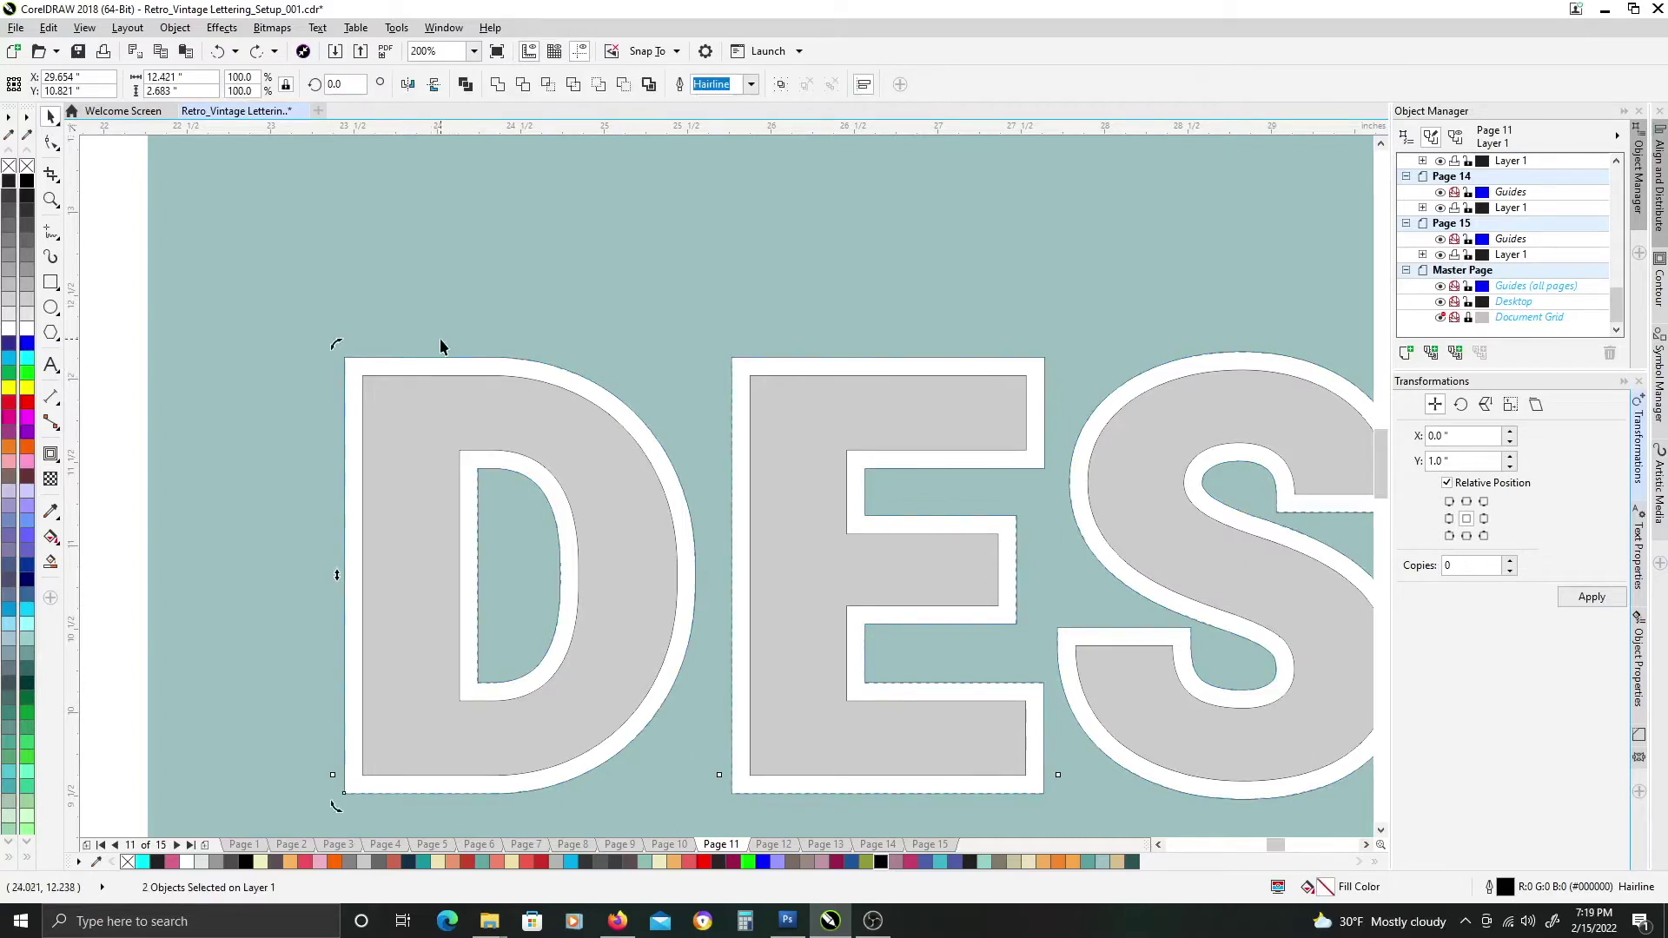
pyautogui.click(522, 84)
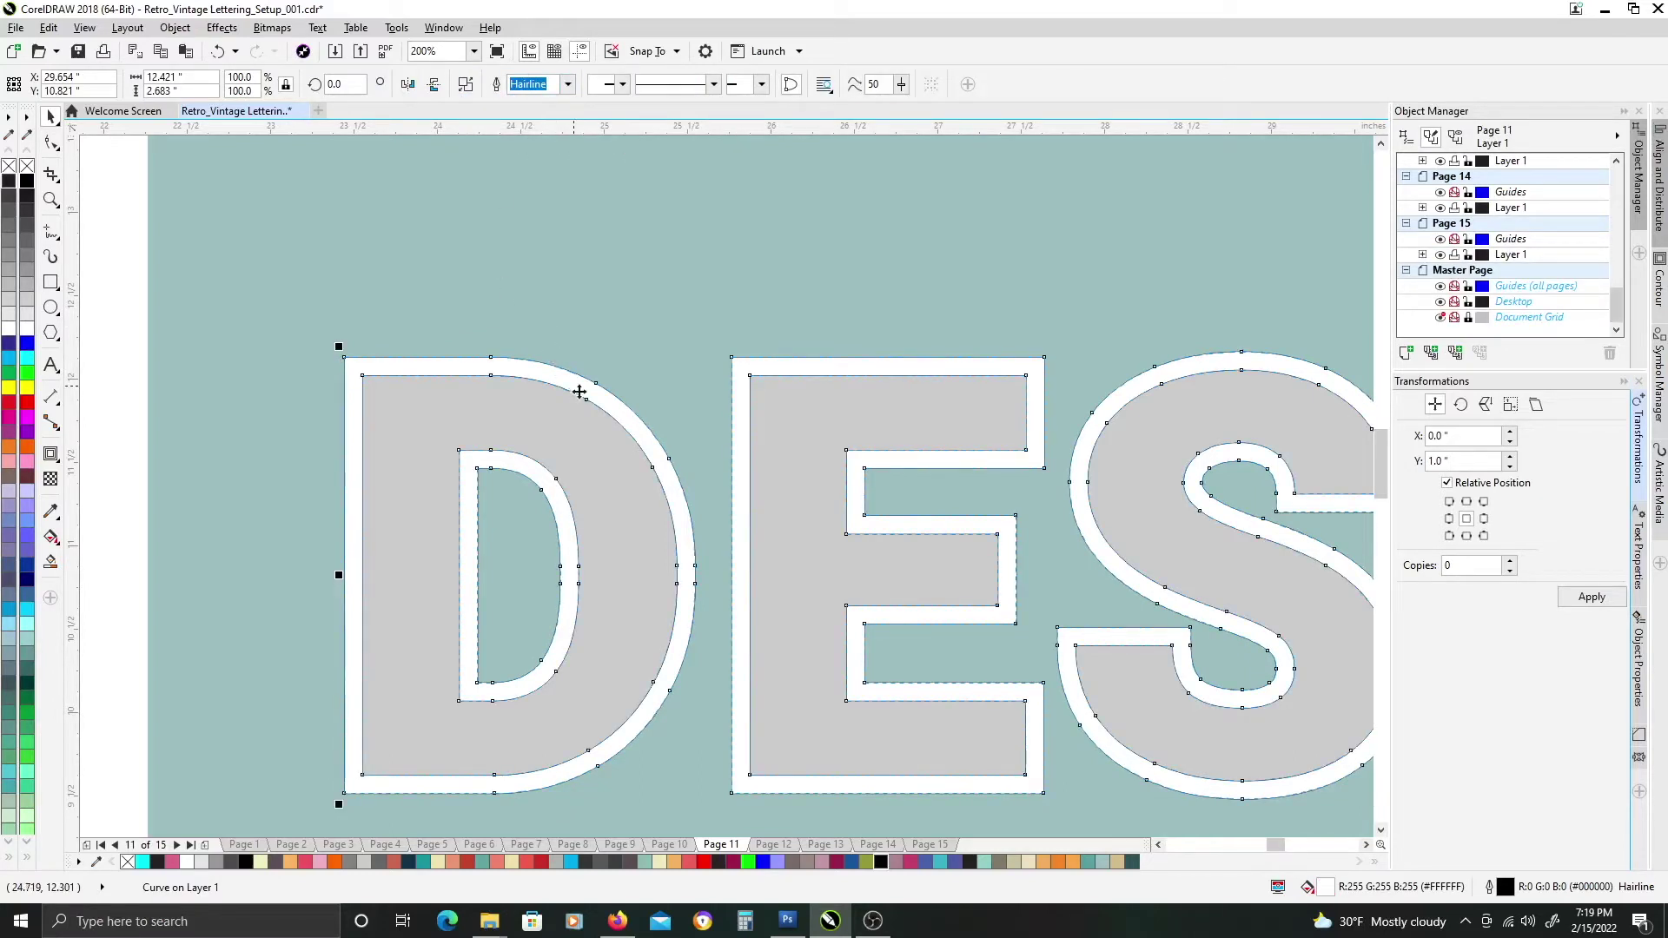
pyautogui.scroll(-2, 581, 401)
pyautogui.moveTo(570, 453); pyautogui.dragTo(583, 374)
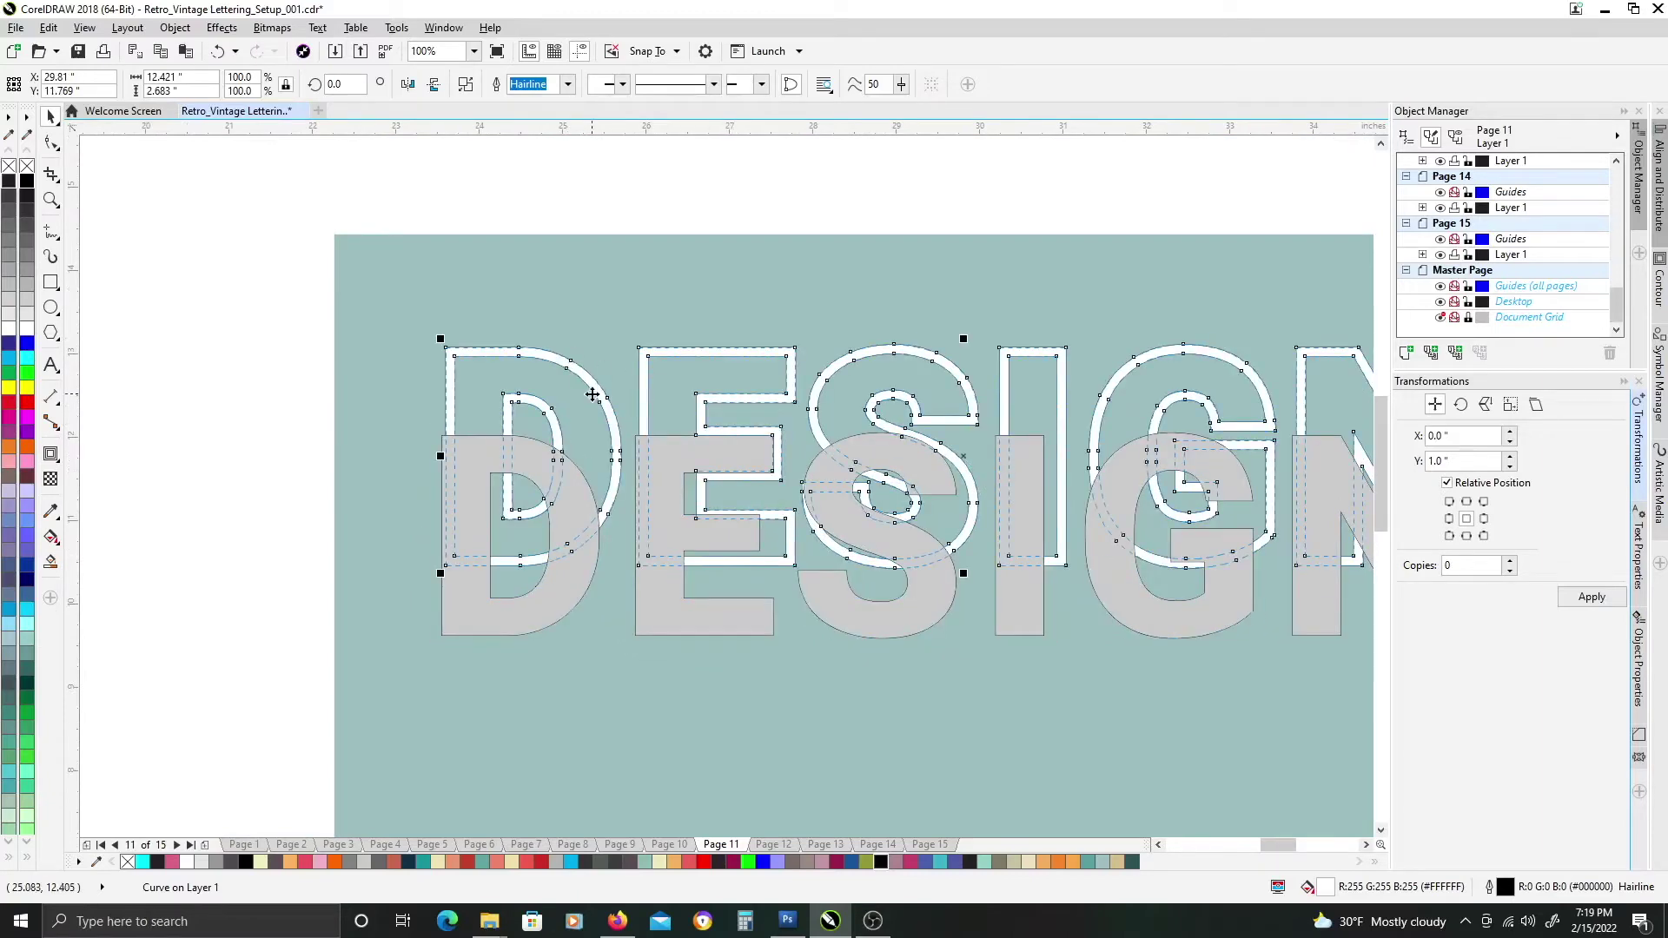
pyautogui.hotkey('ctrl', 'z')
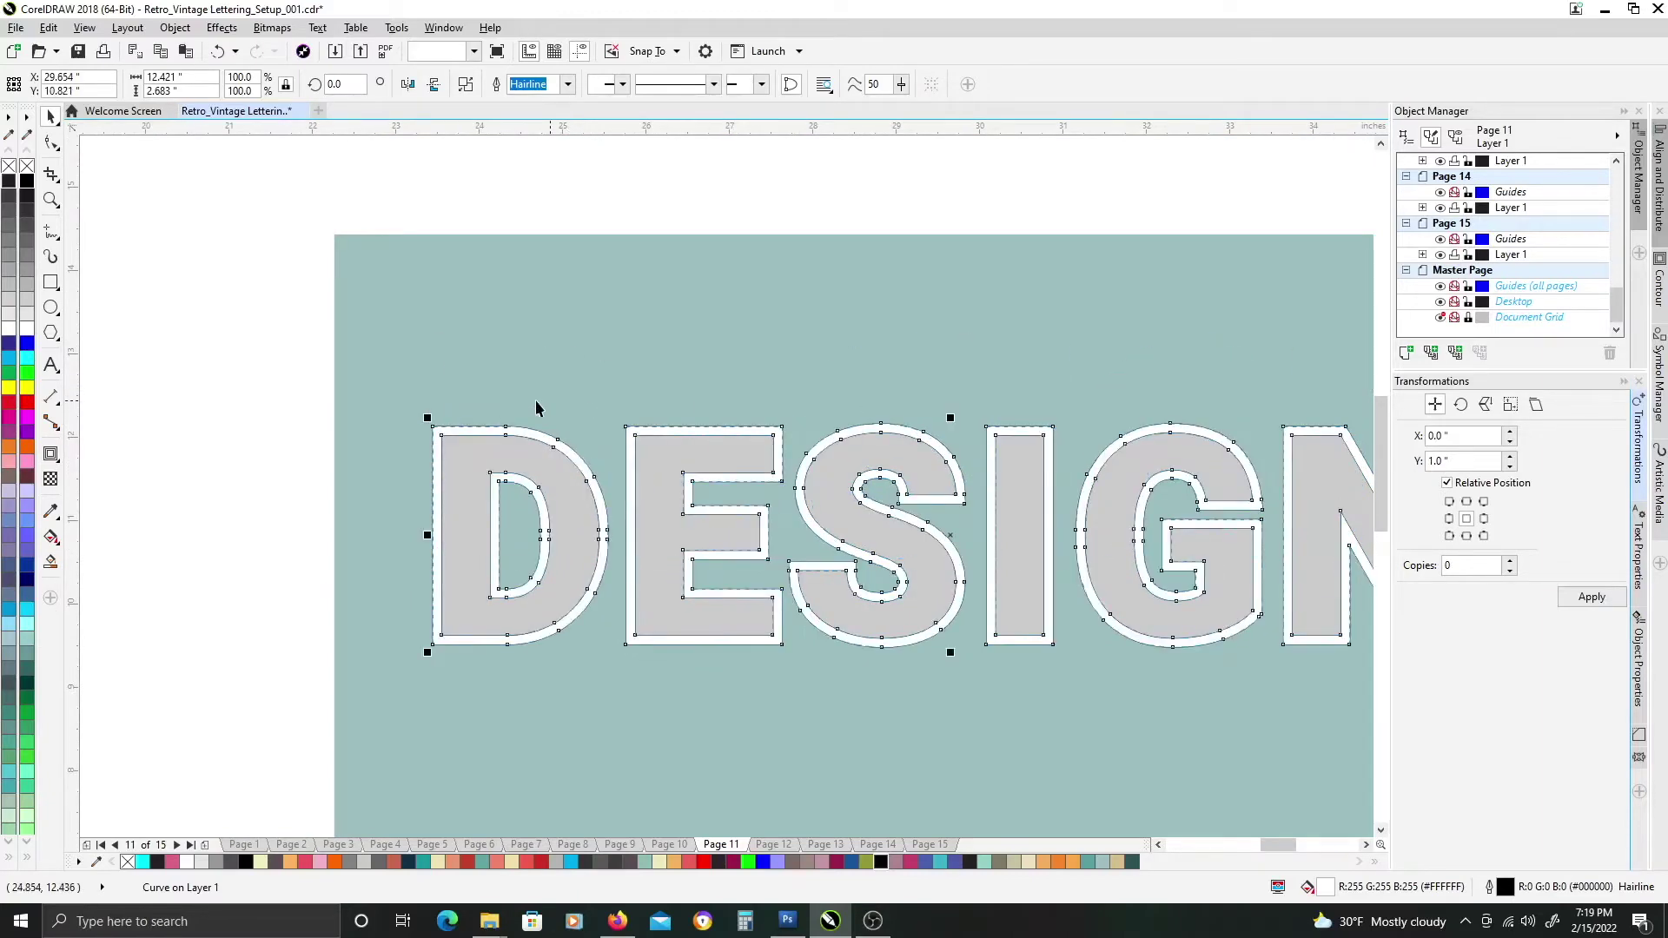
# Deselect the lettering and review the white outline framing DESIGN.
pyautogui.hscroll(-3, 537, 426)
pyautogui.scroll(-1, 537, 426)
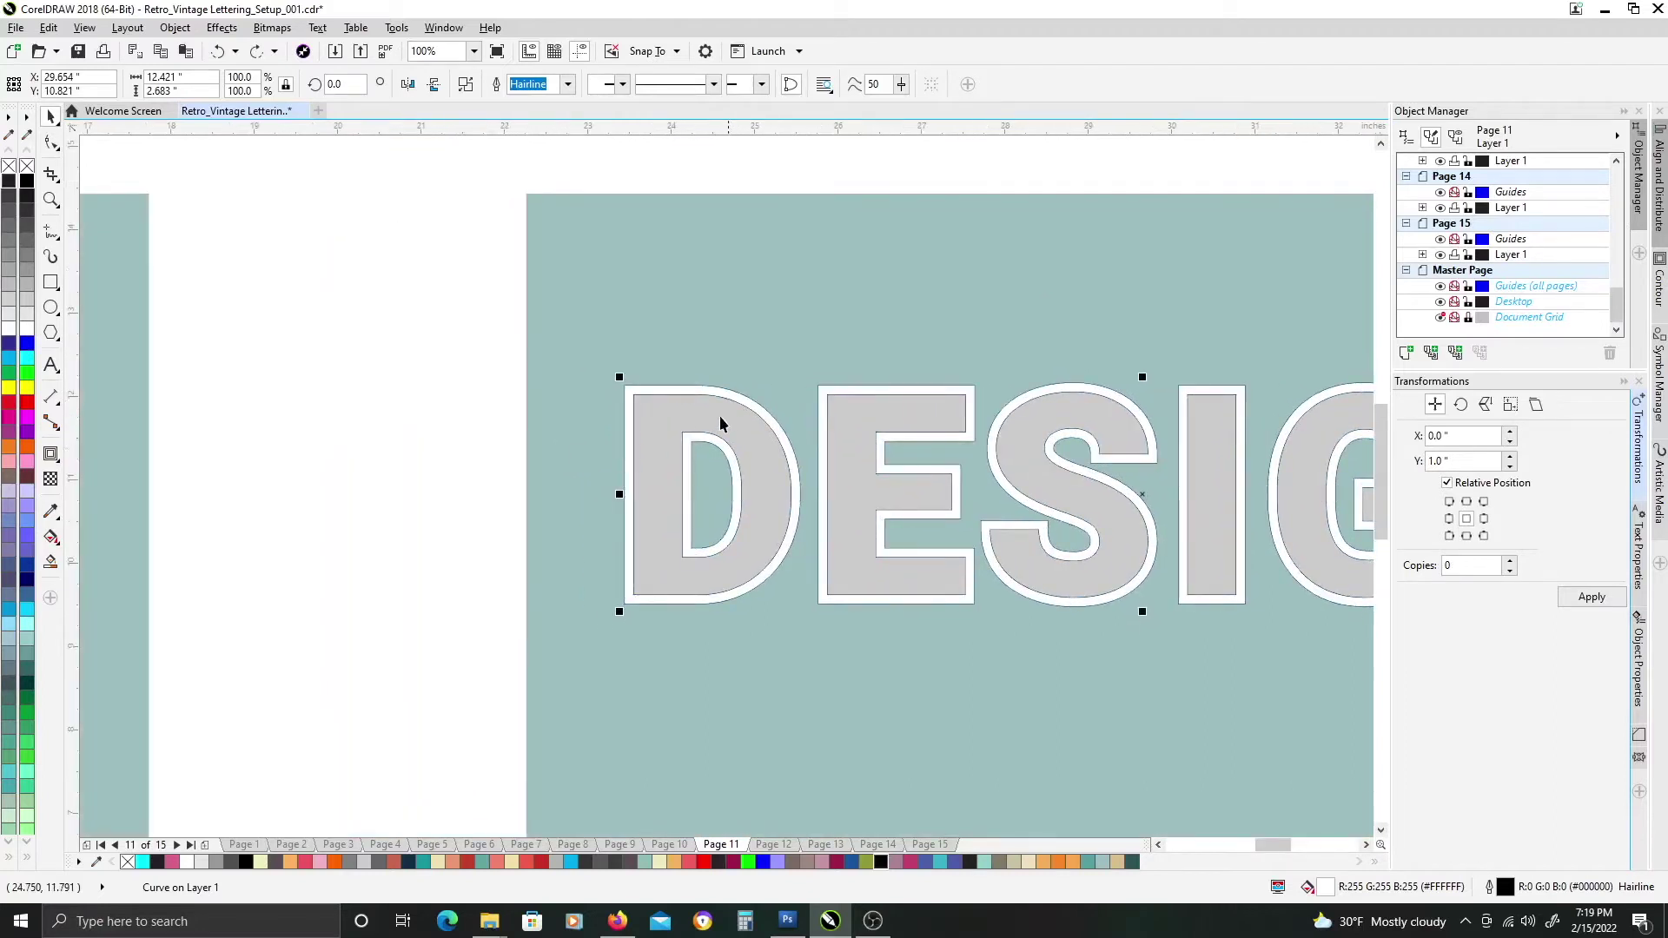
pyautogui.scroll(-2, 621, 409)
pyautogui.scroll(2, 643, 417)
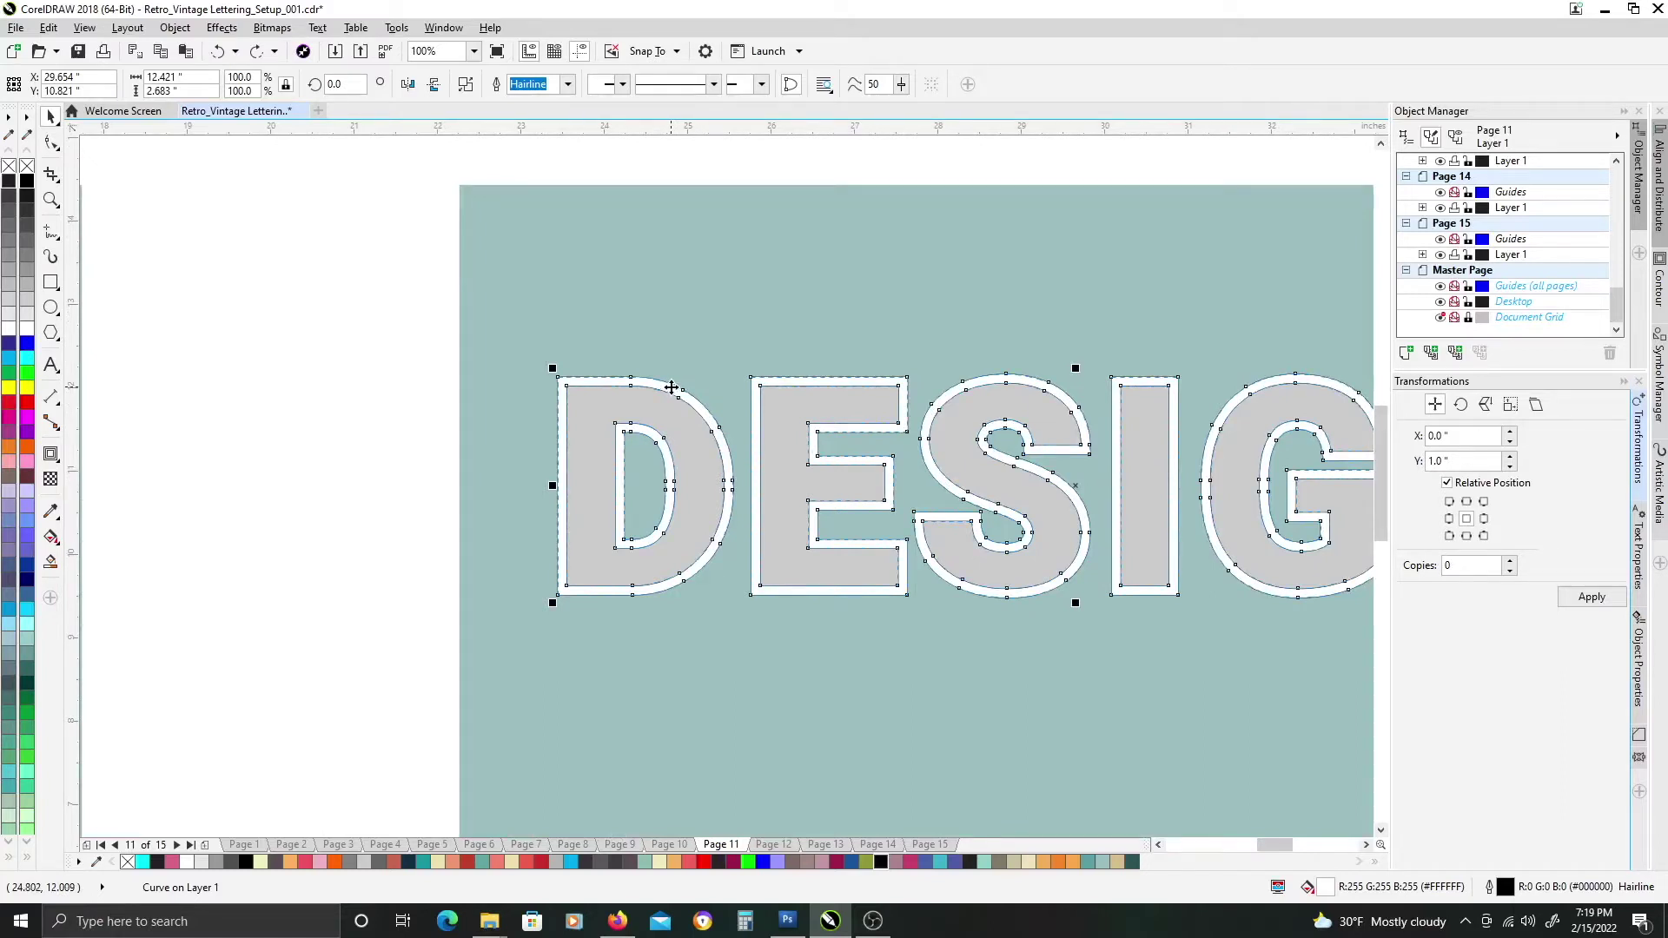
pyautogui.click(368, 324)
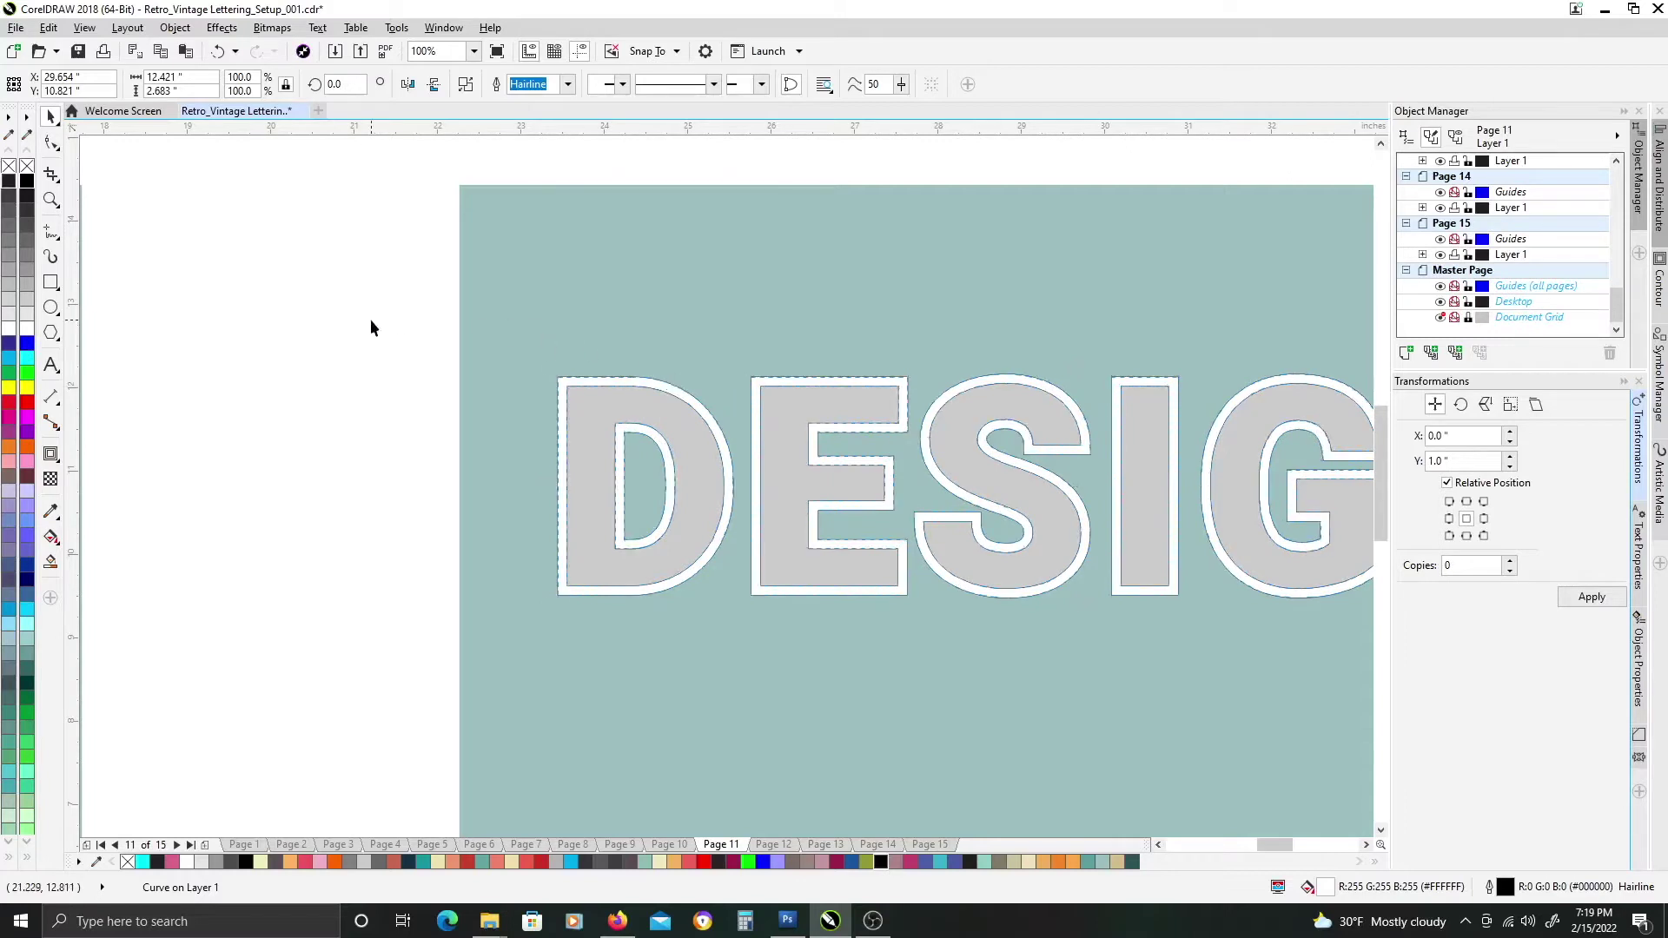
pyautogui.scroll(-2, 562, 451)
# Inspect the orange outline of the finished sample's letter N.
pyautogui.moveTo(361, 448); pyautogui.dragTo(549, 447)
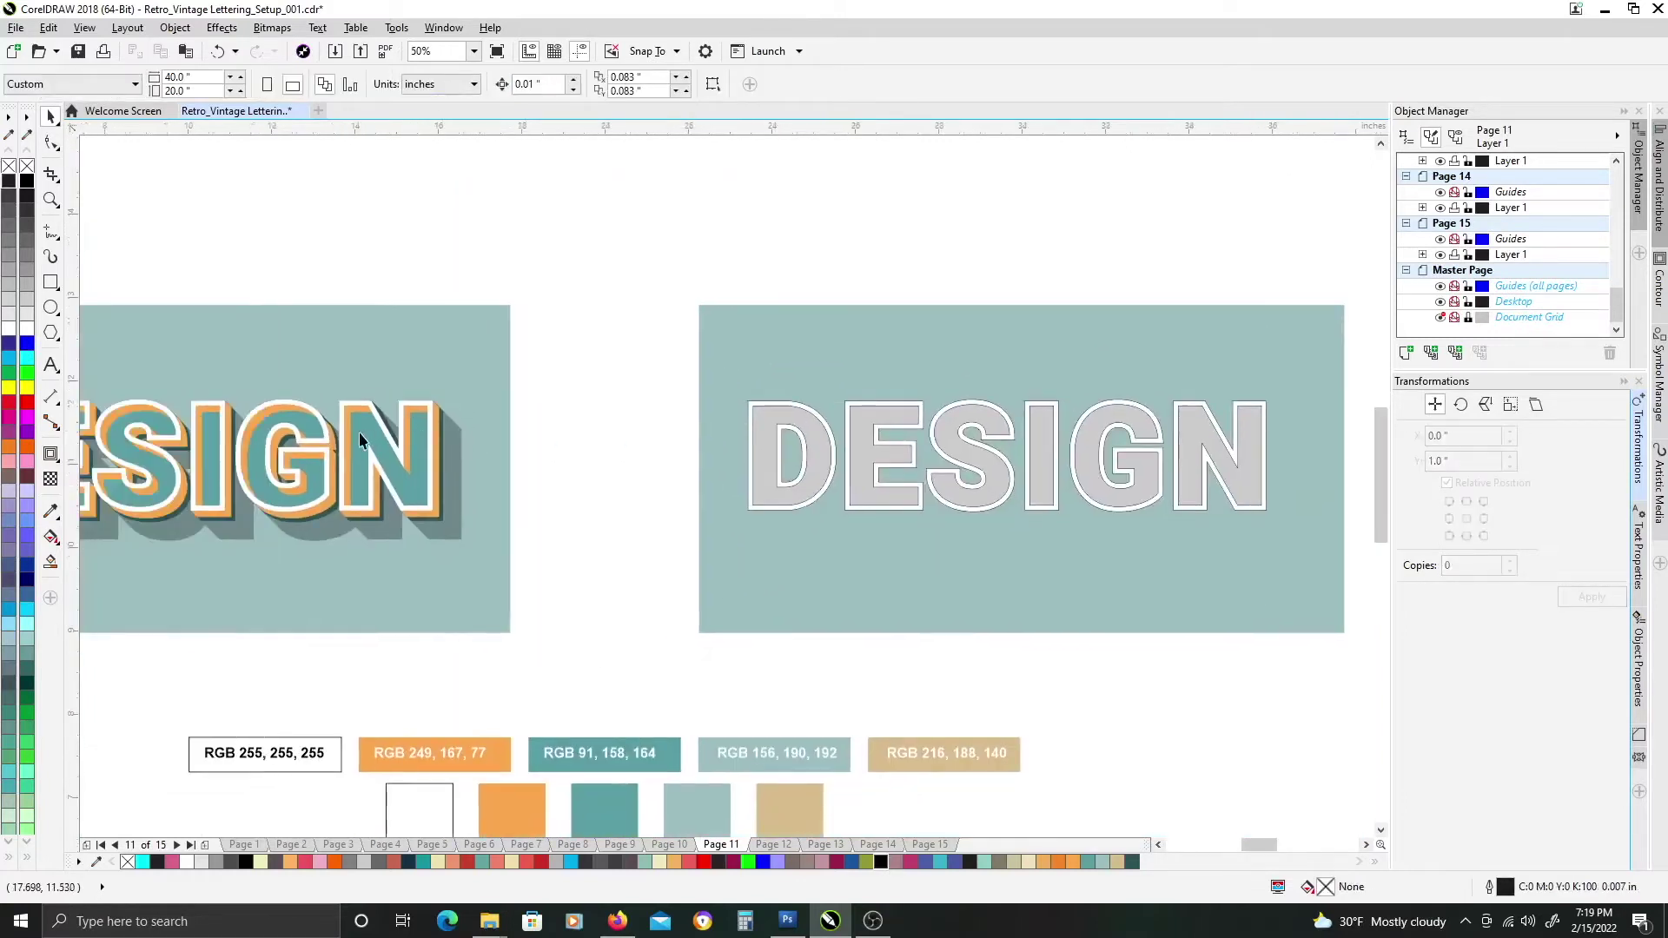
pyautogui.scroll(4, 322, 385)
pyautogui.click(301, 350)
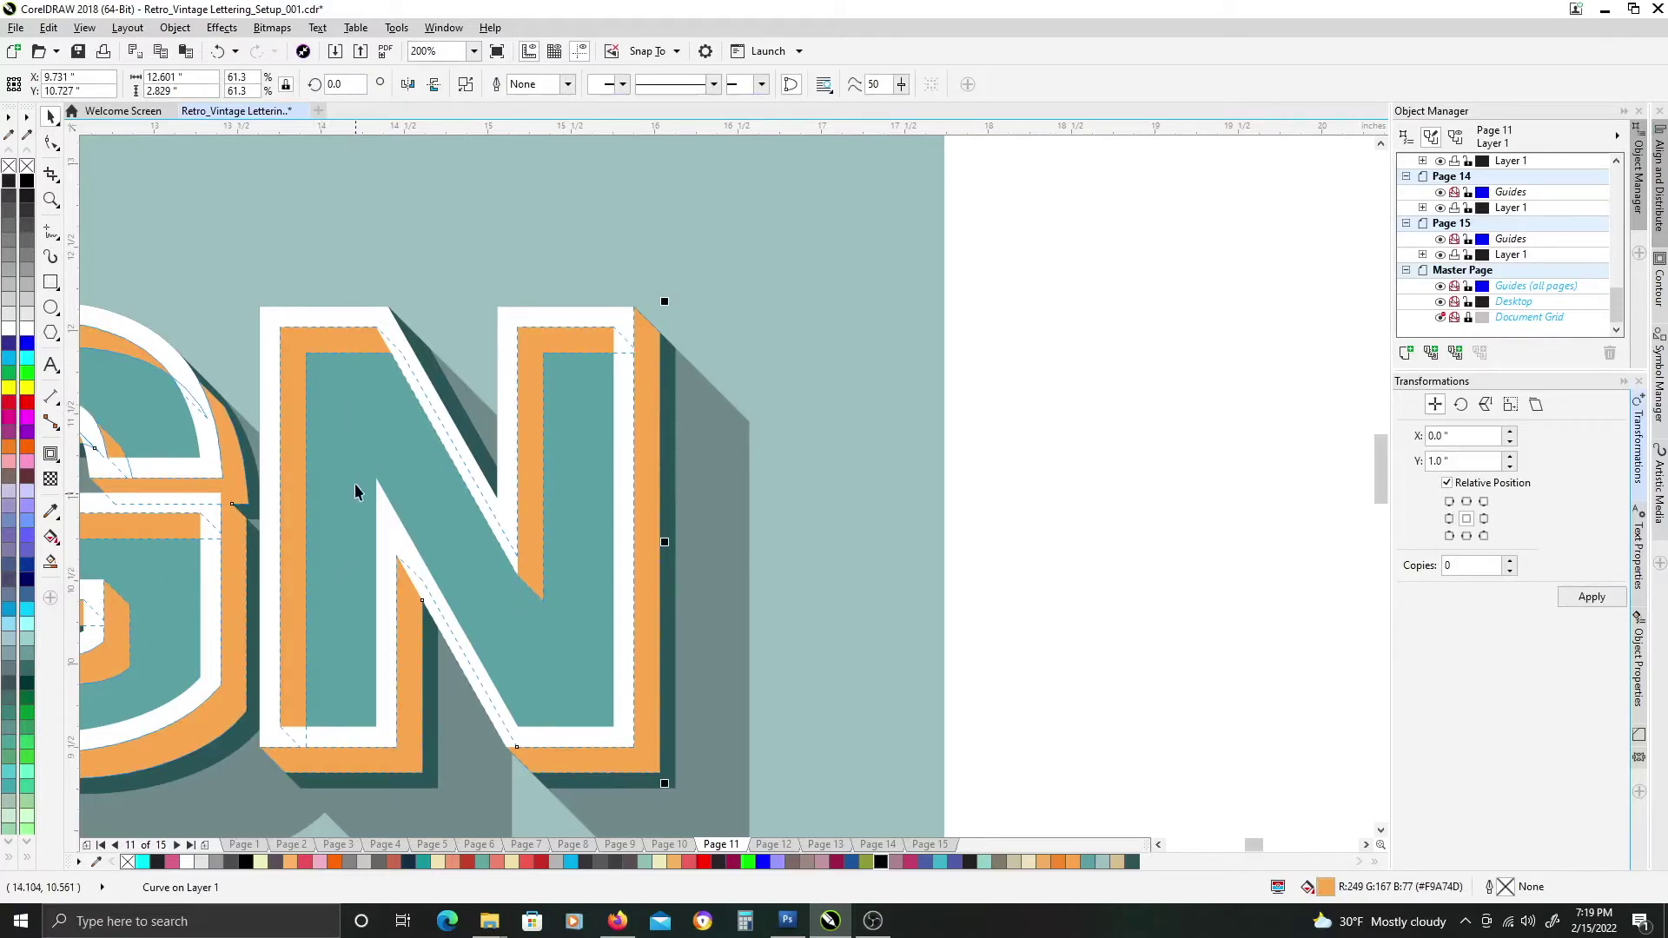
pyautogui.scroll(-2, 578, 576)
pyautogui.hscroll(6, 811, 533)
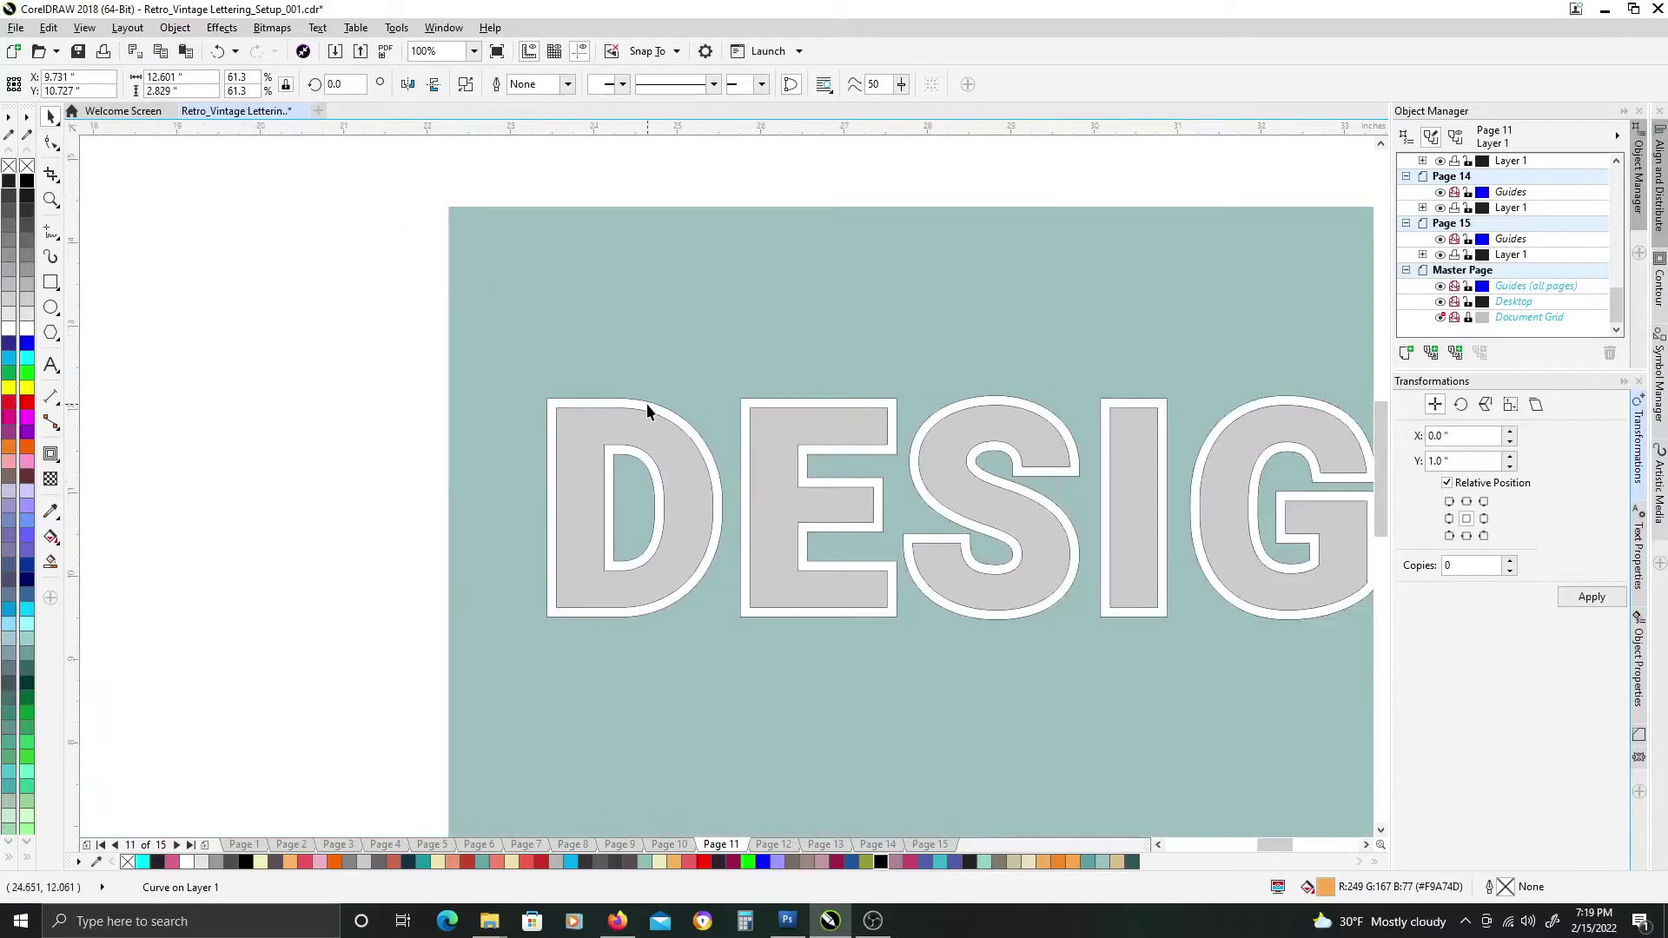
# Extrude the white DESIGN outline downward from the letter I with depth 20.
pyautogui.click(647, 403)
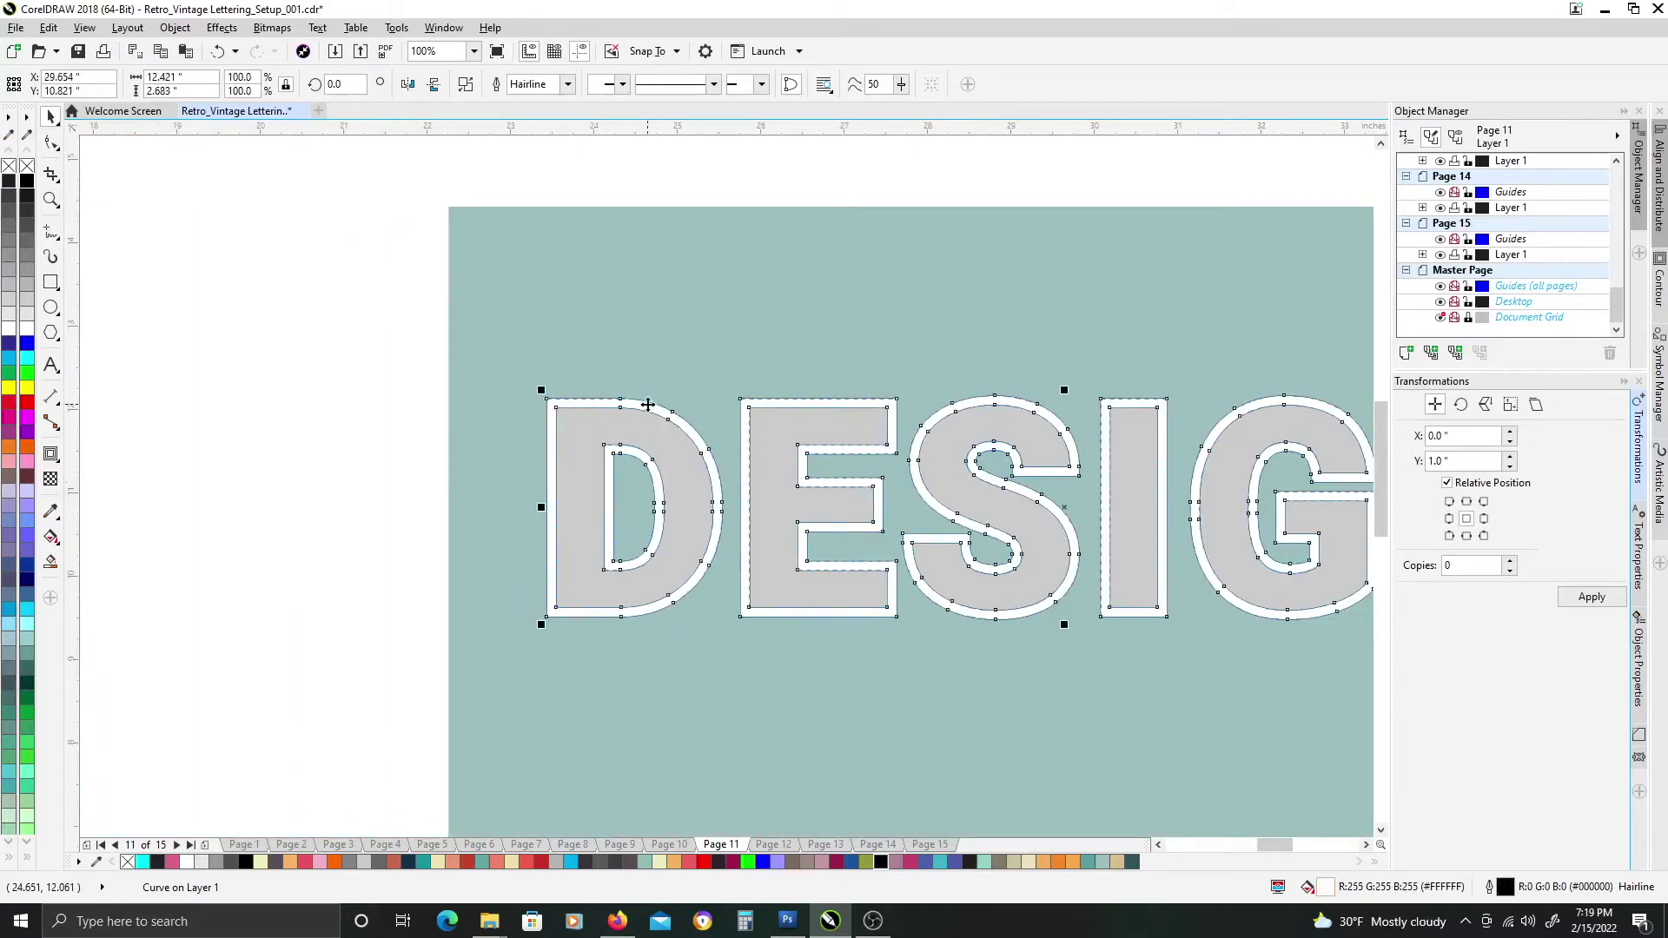
pyautogui.click(51, 458)
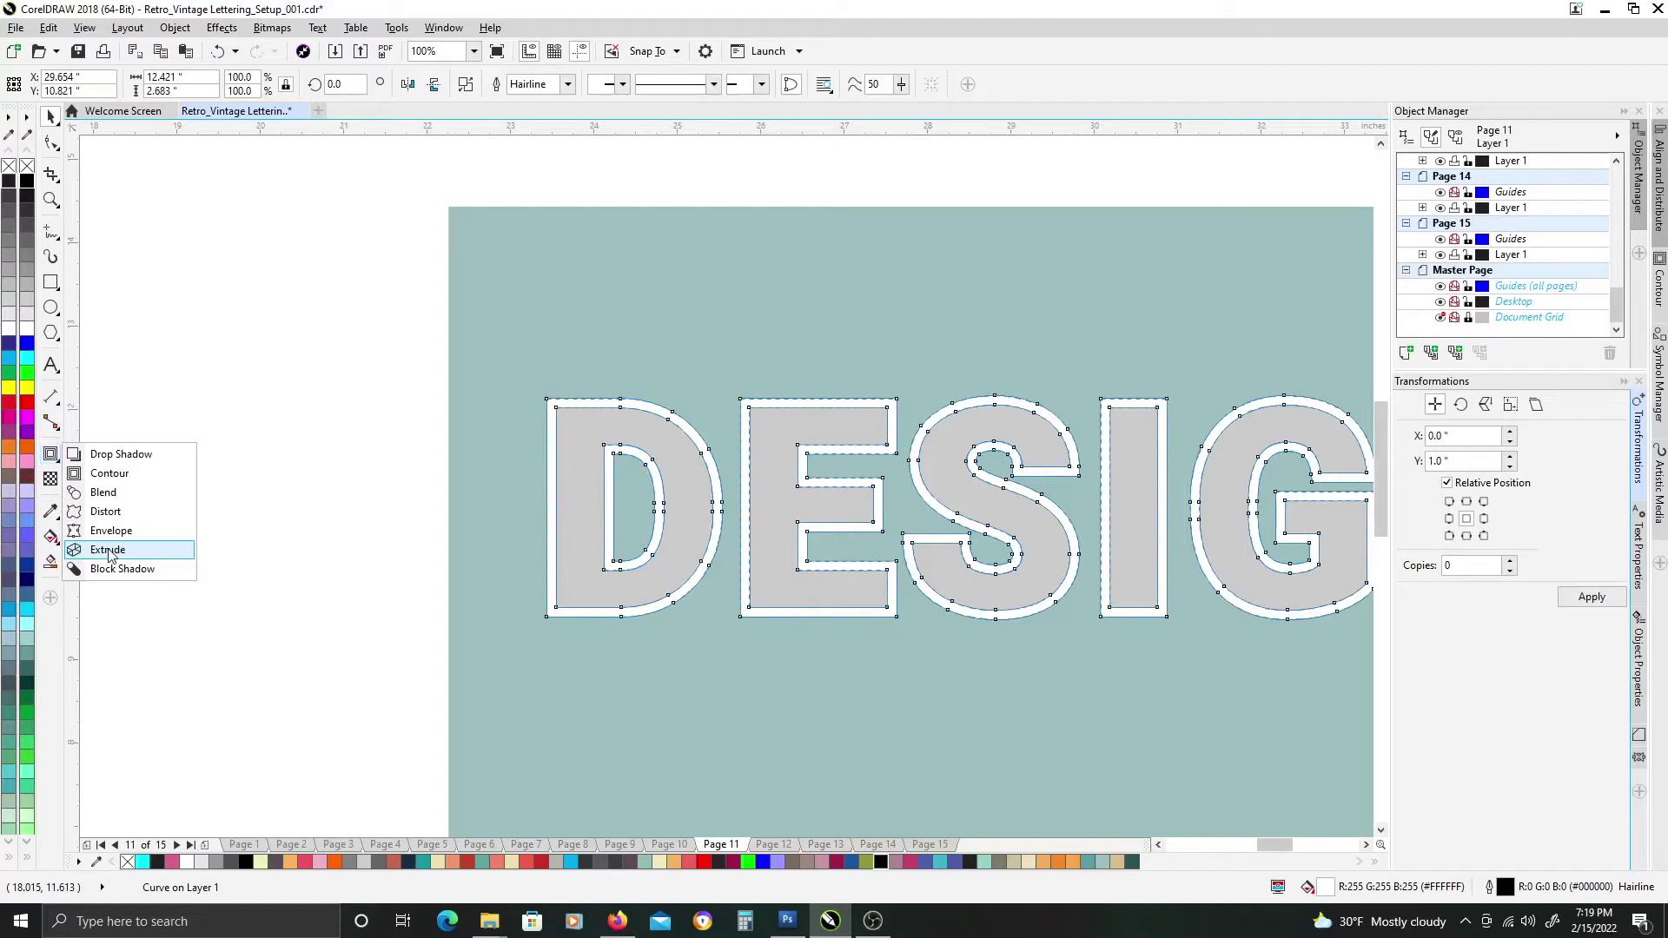
pyautogui.click(107, 551)
pyautogui.moveTo(785, 527); pyautogui.dragTo(547, 474)
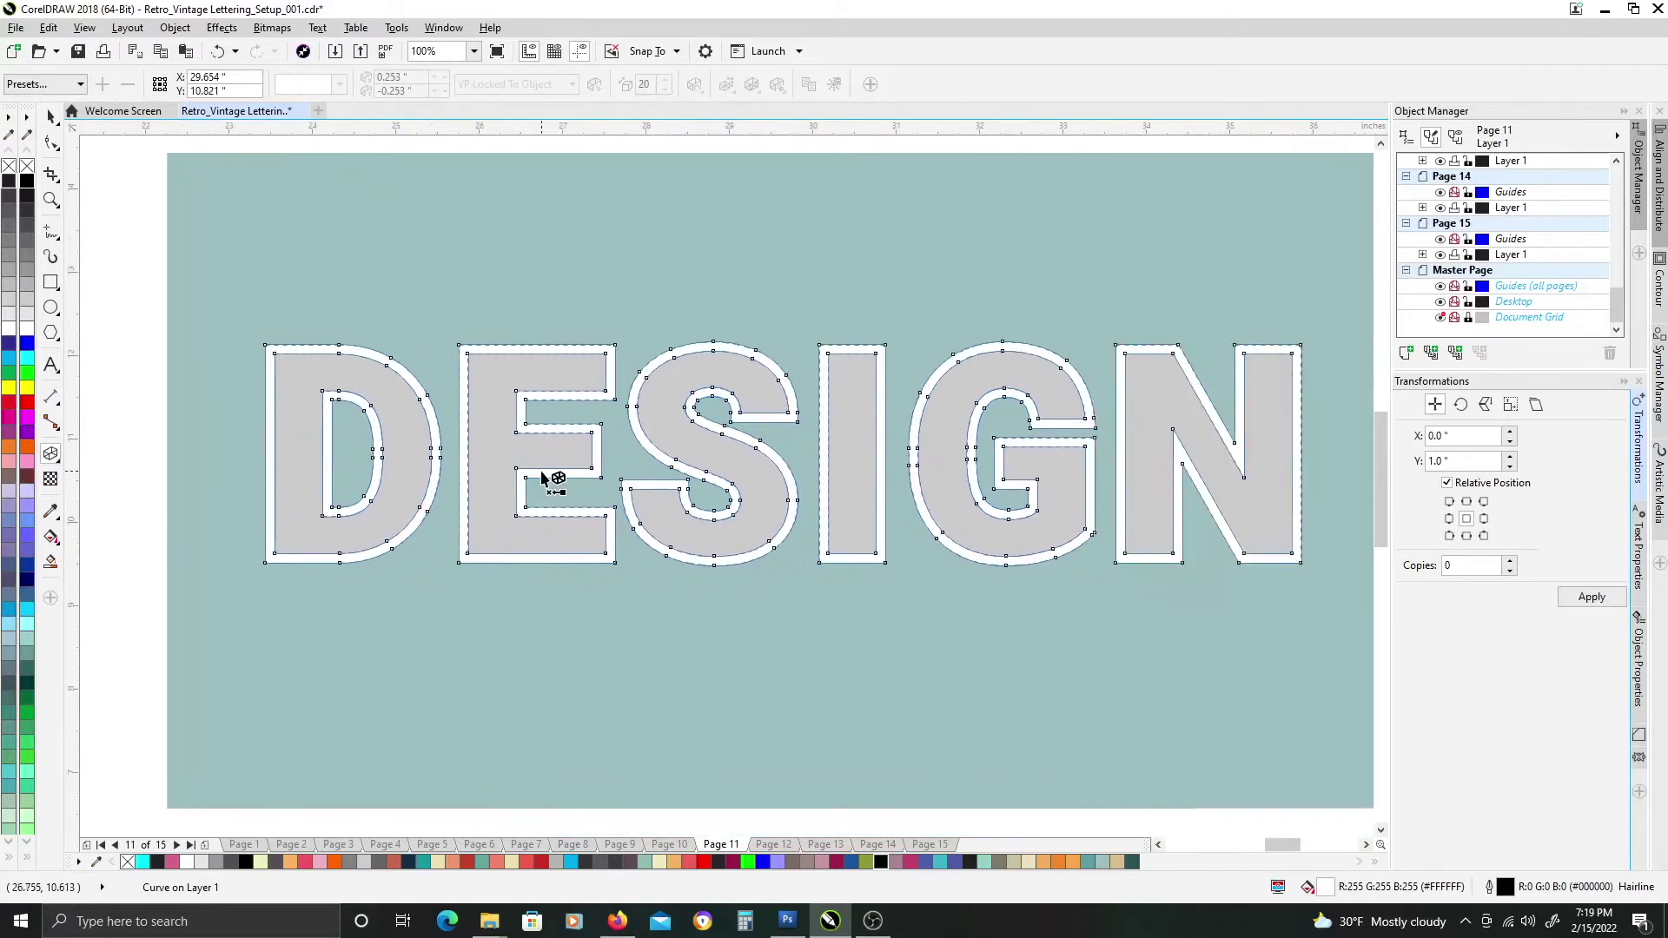
pyautogui.moveTo(849, 495); pyautogui.dragTo(738, 484)
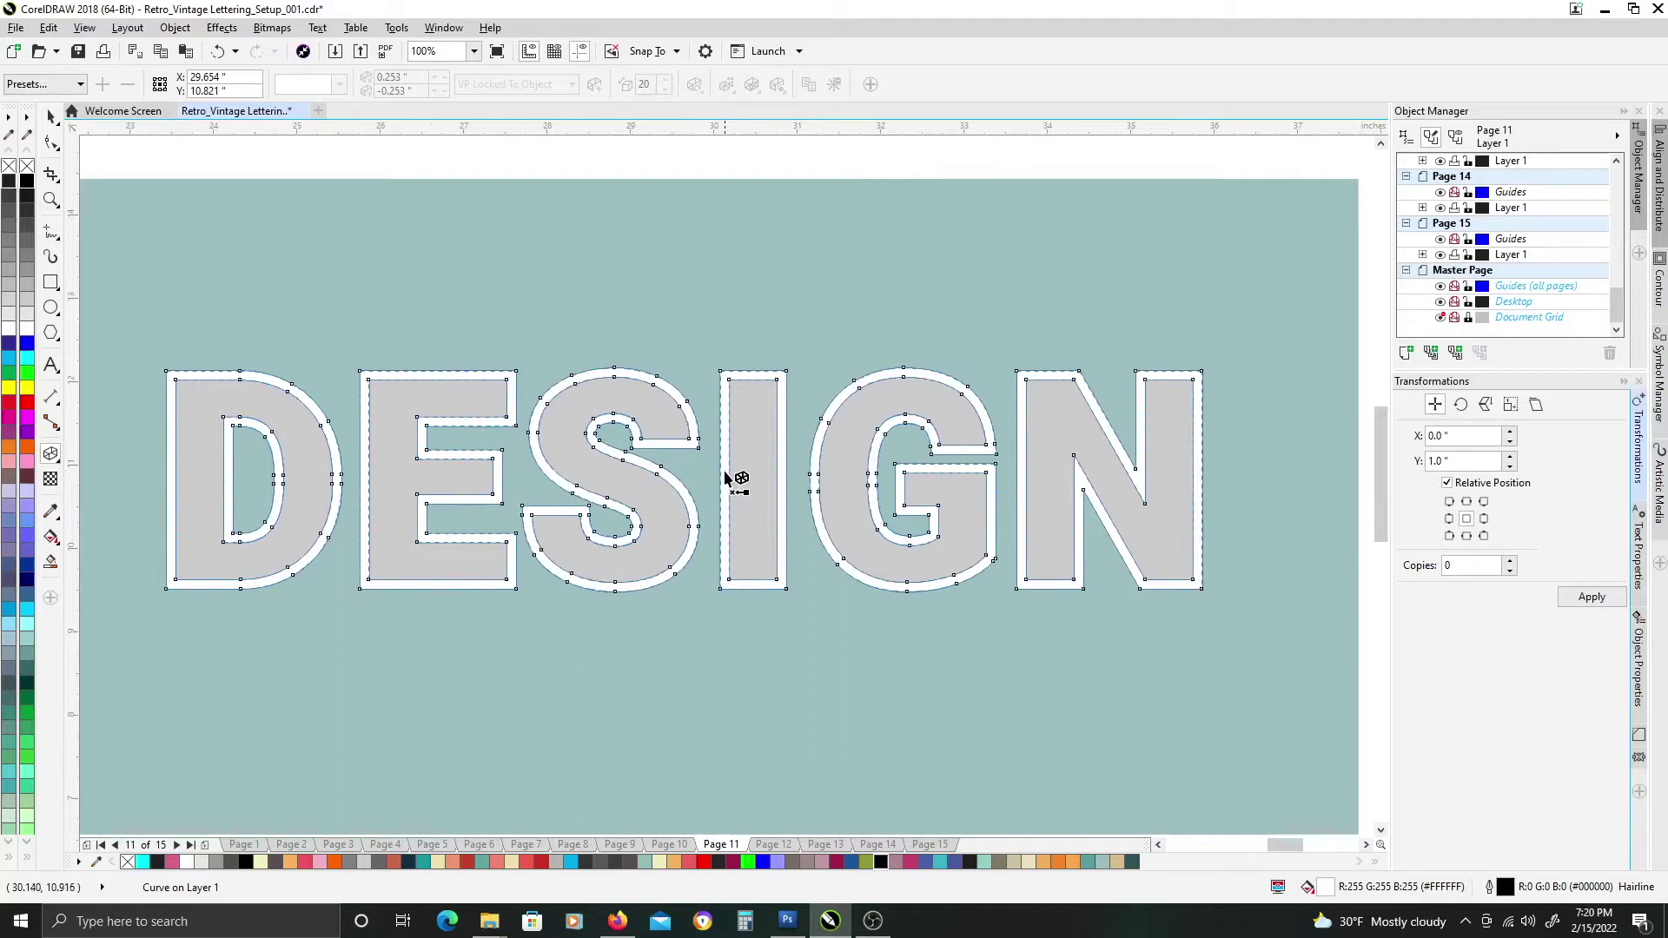
pyautogui.moveTo(725, 476)
pyautogui.mouseDown()
pyautogui.moveTo(763, 533)
pyautogui.moveTo(763, 570)
pyautogui.moveTo(819, 607)
pyautogui.moveTo(779, 600)
pyautogui.moveTo(782, 577)
pyautogui.moveTo(741, 543)
pyautogui.moveTo(682, 575)
pyautogui.moveTo(731, 698)
pyautogui.moveTo(506, 608)
pyautogui.moveTo(759, 547)
pyautogui.moveTo(650, 680)
pyautogui.moveTo(764, 660)
pyautogui.moveTo(715, 658)
pyautogui.mouseUp()
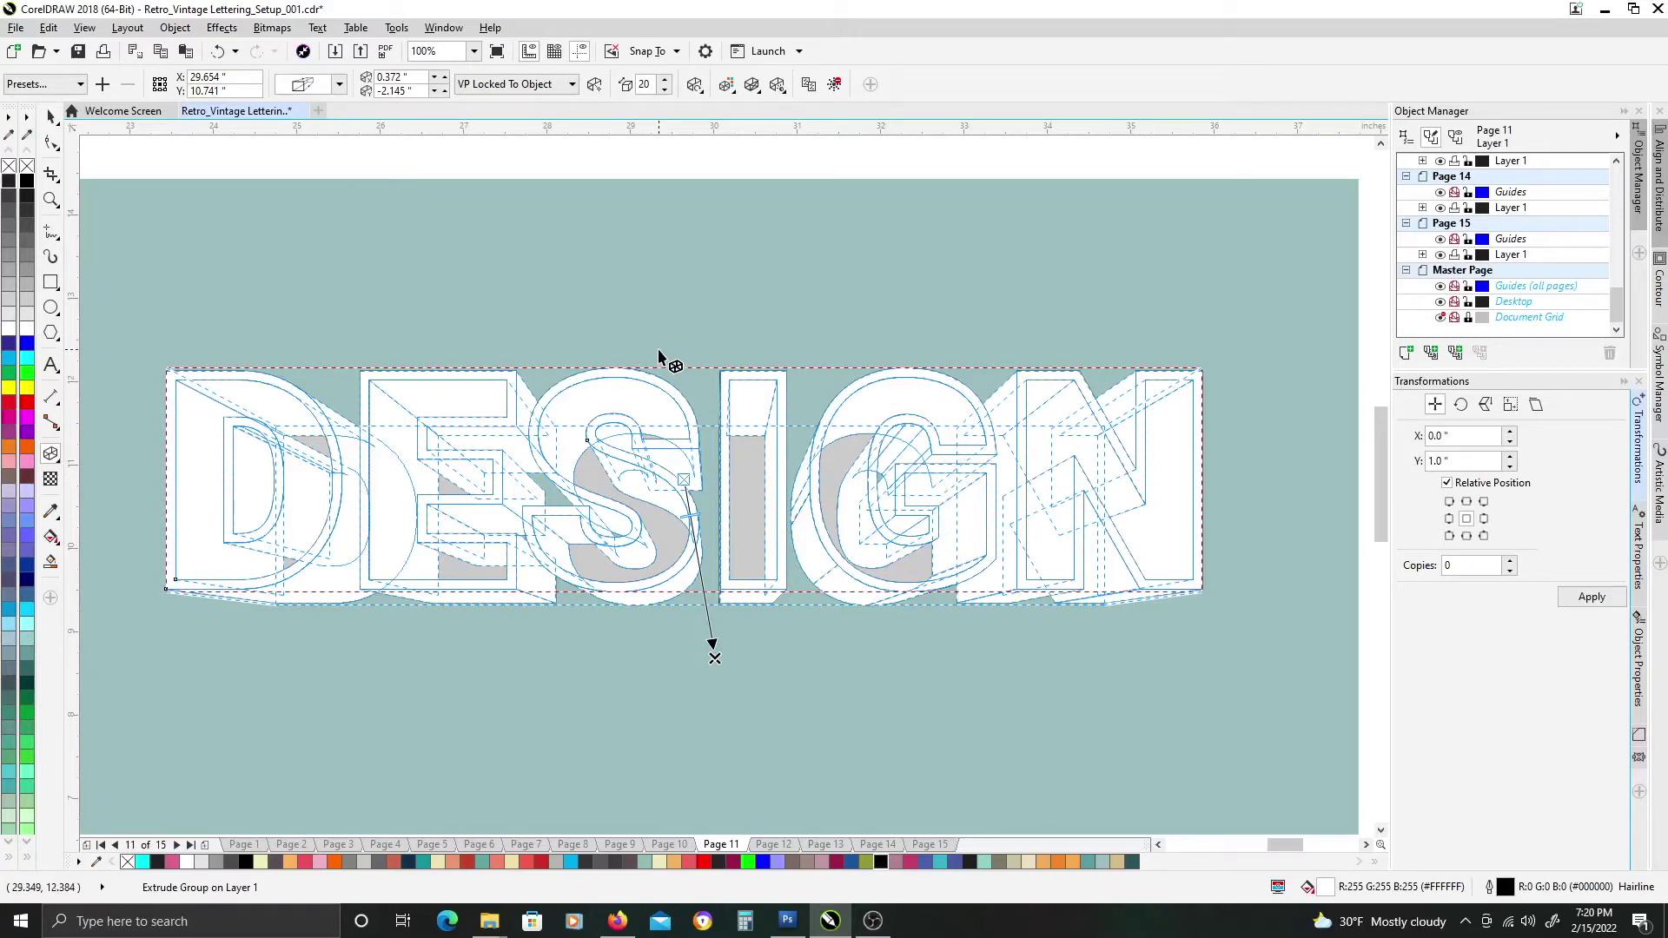
# Switch the extrusion type to back-and-down and drag the vanishing point up for shallower depth.
pyautogui.click(339, 86)
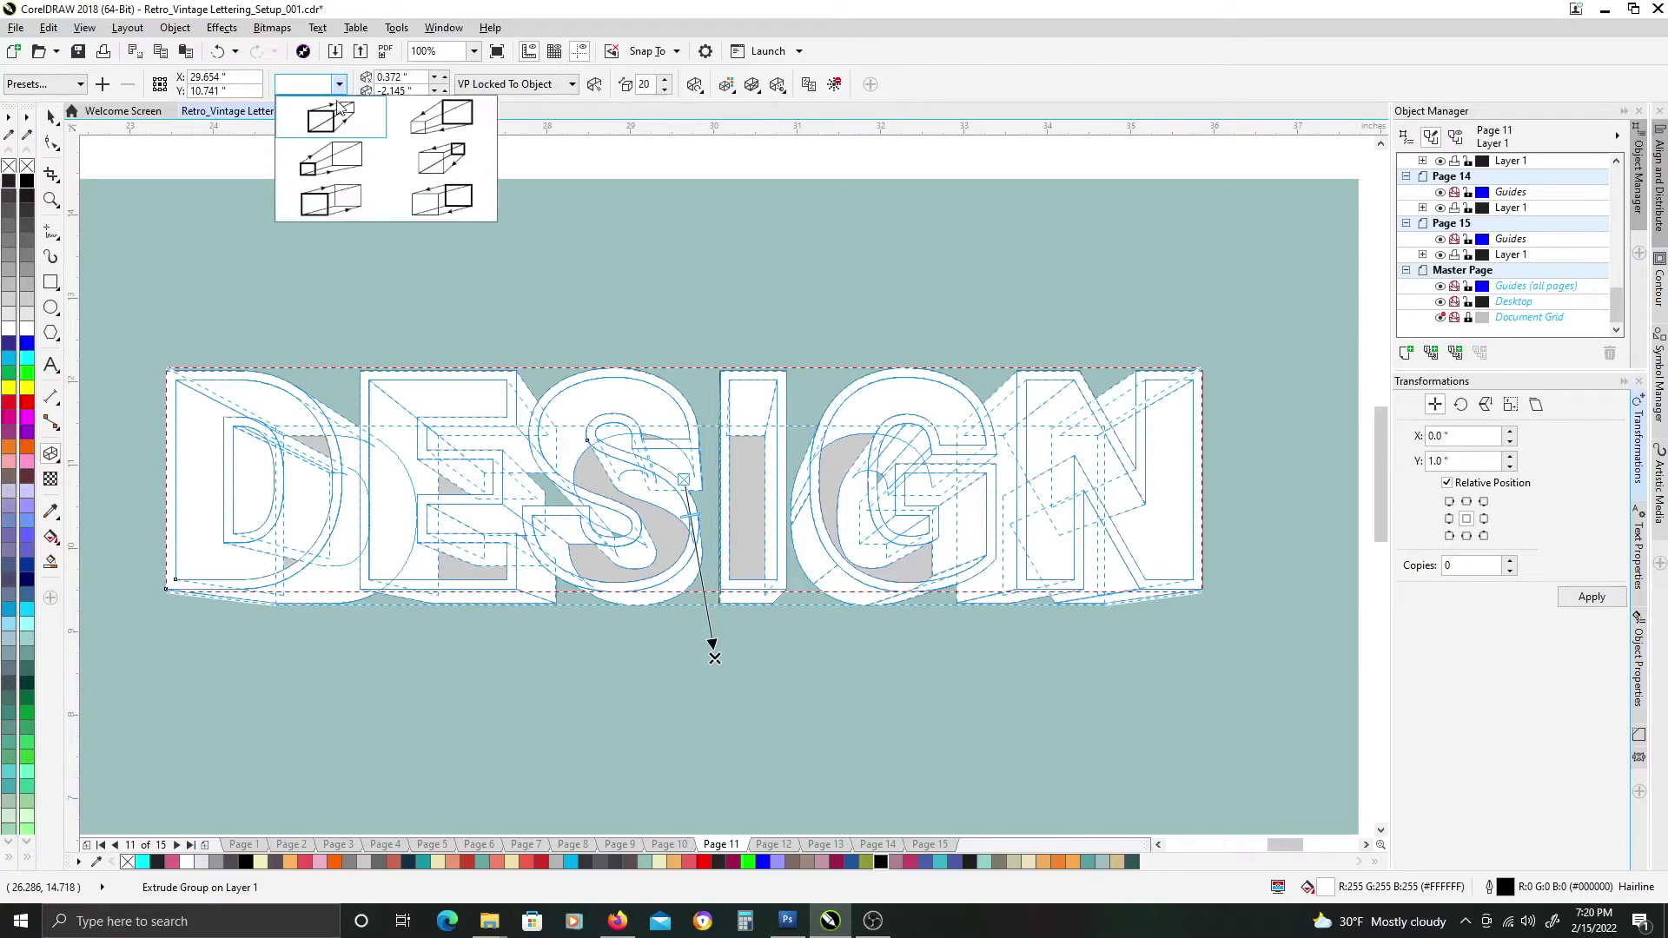
pyautogui.click(331, 203)
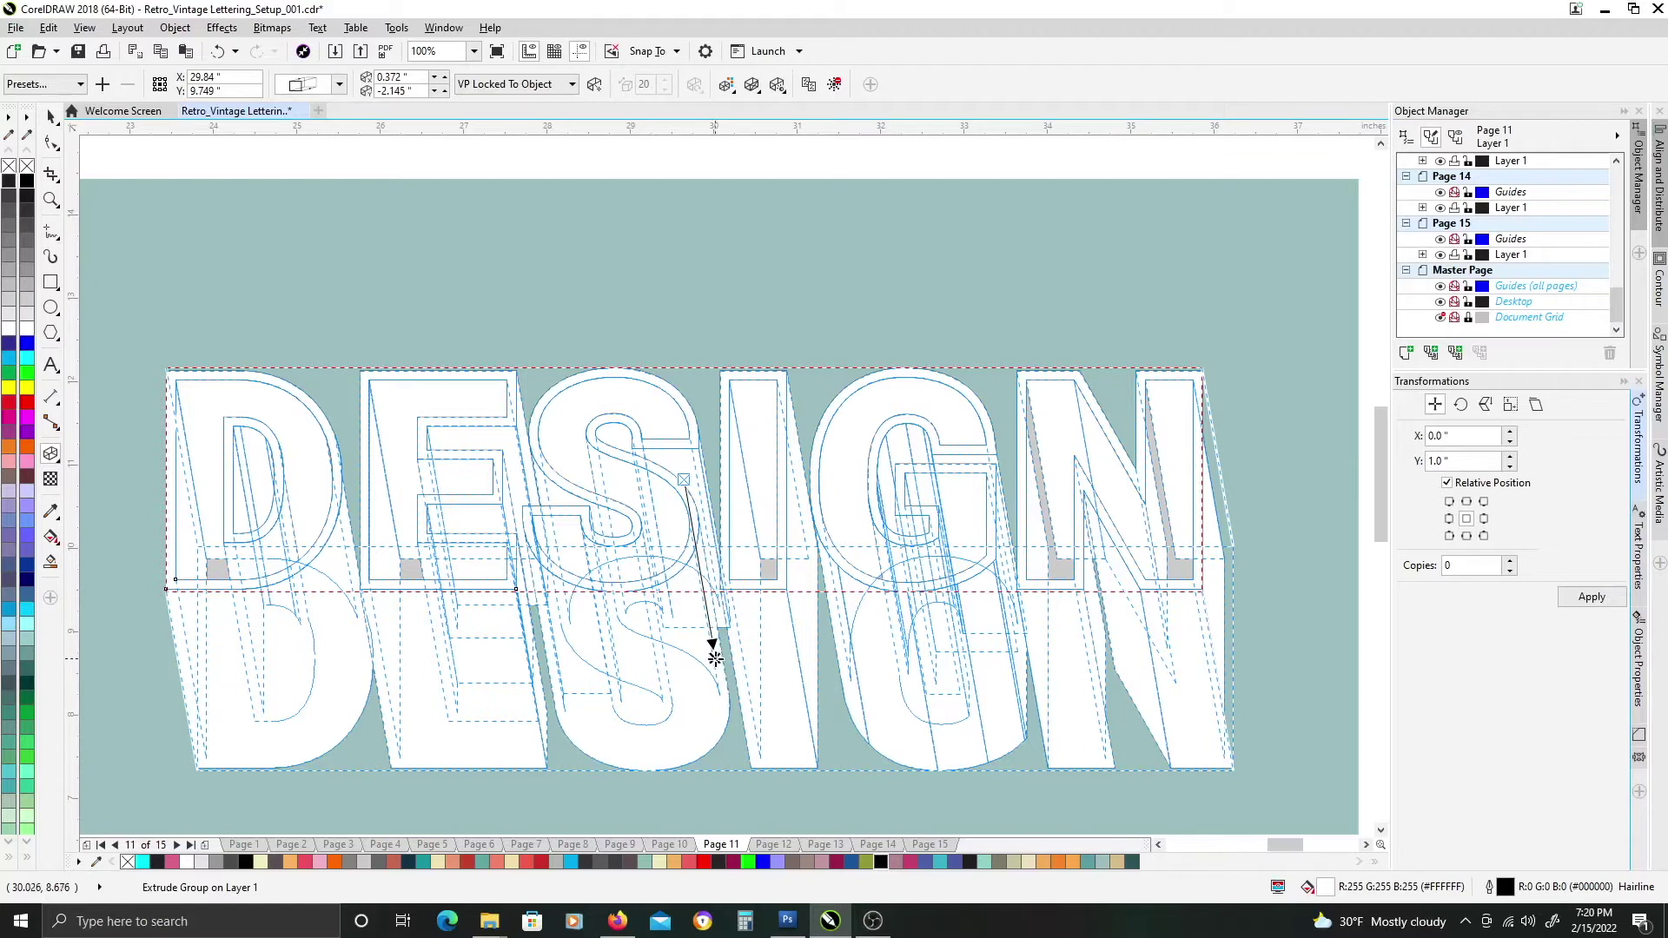
pyautogui.moveTo(714, 659); pyautogui.dragTo(709, 503)
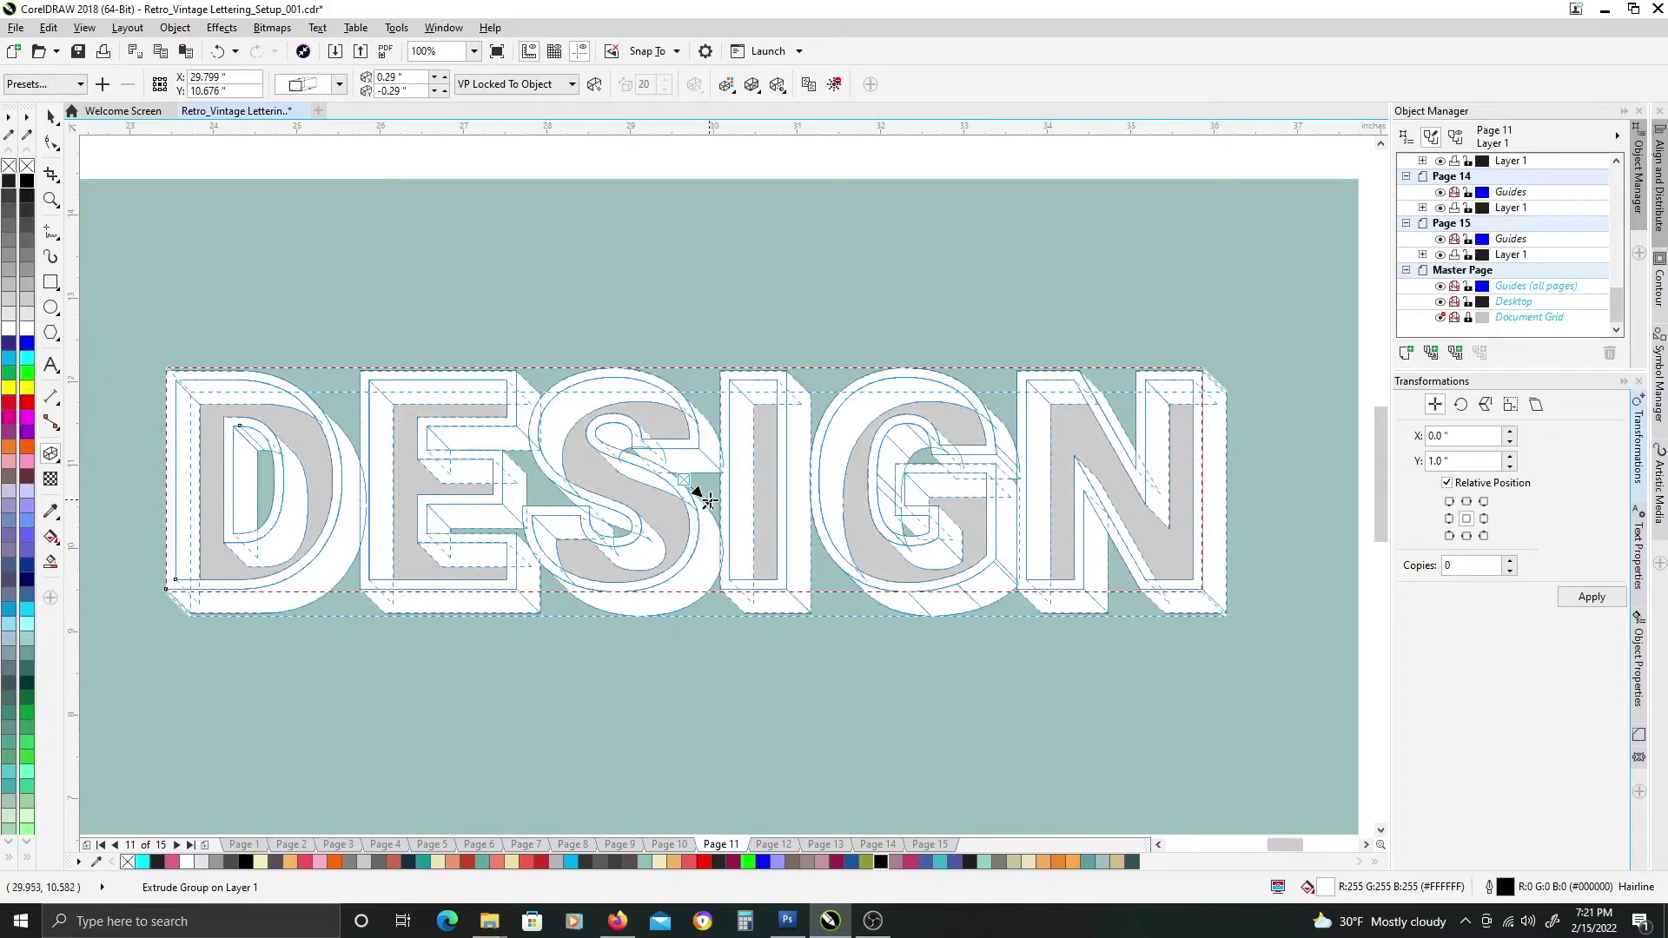
# Set the extrusion vanishing point to 0.199", -0.199" for a thin lower-right 3D edge.
pyautogui.scroll(1, 708, 502)
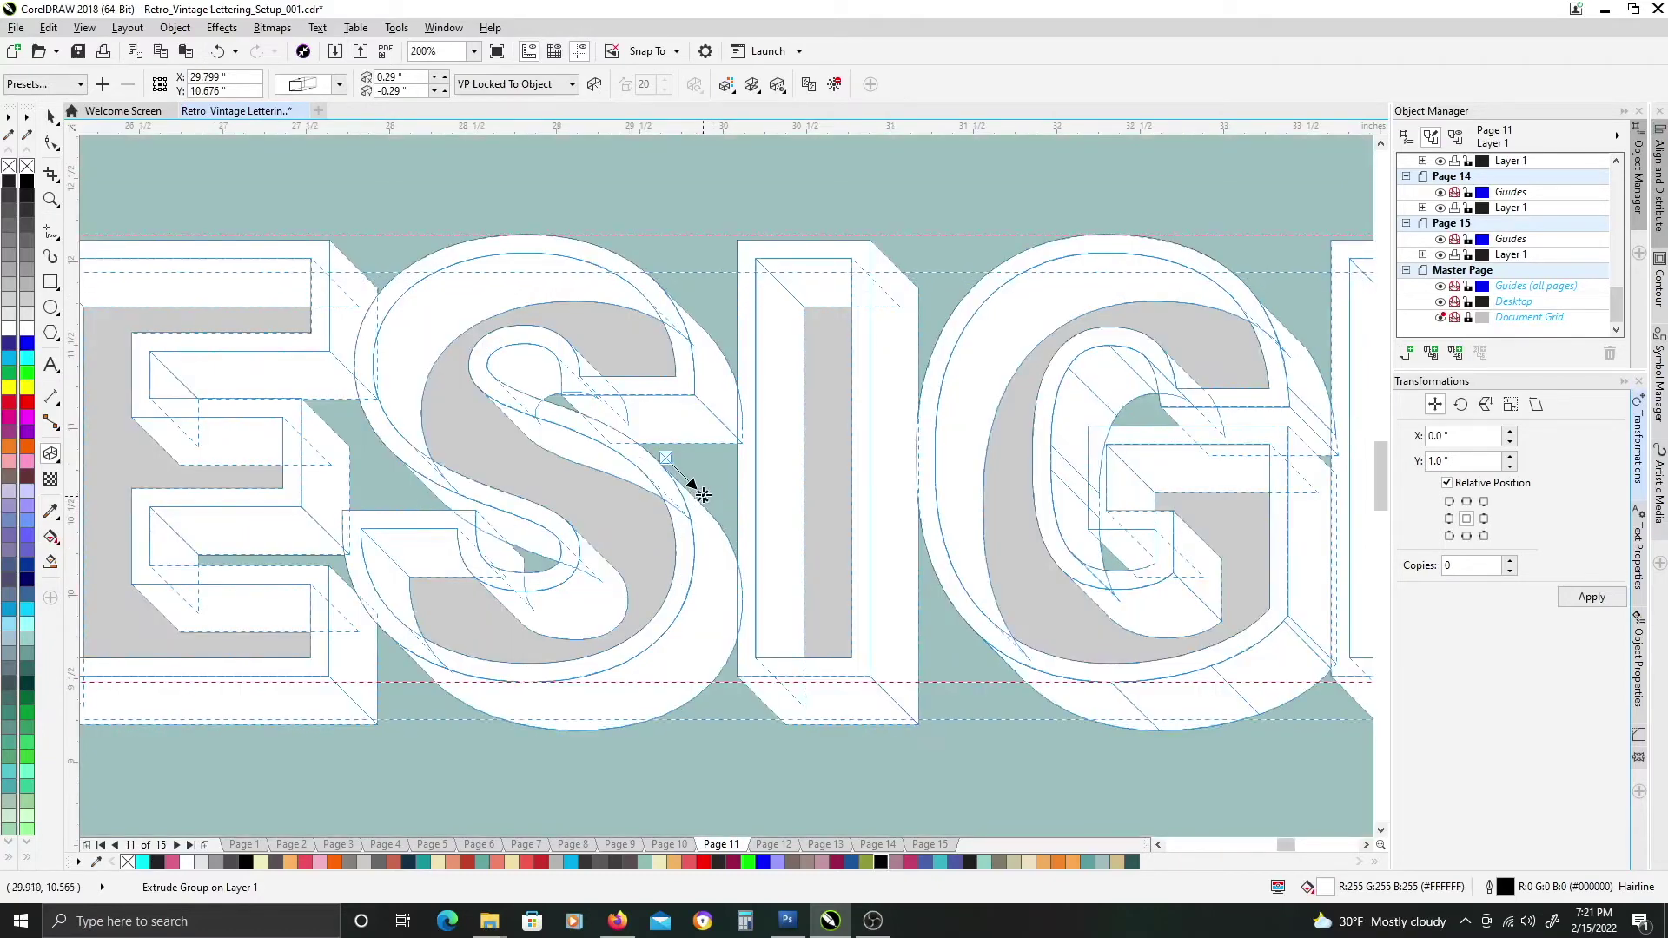
pyautogui.moveTo(702, 492); pyautogui.dragTo(700, 493)
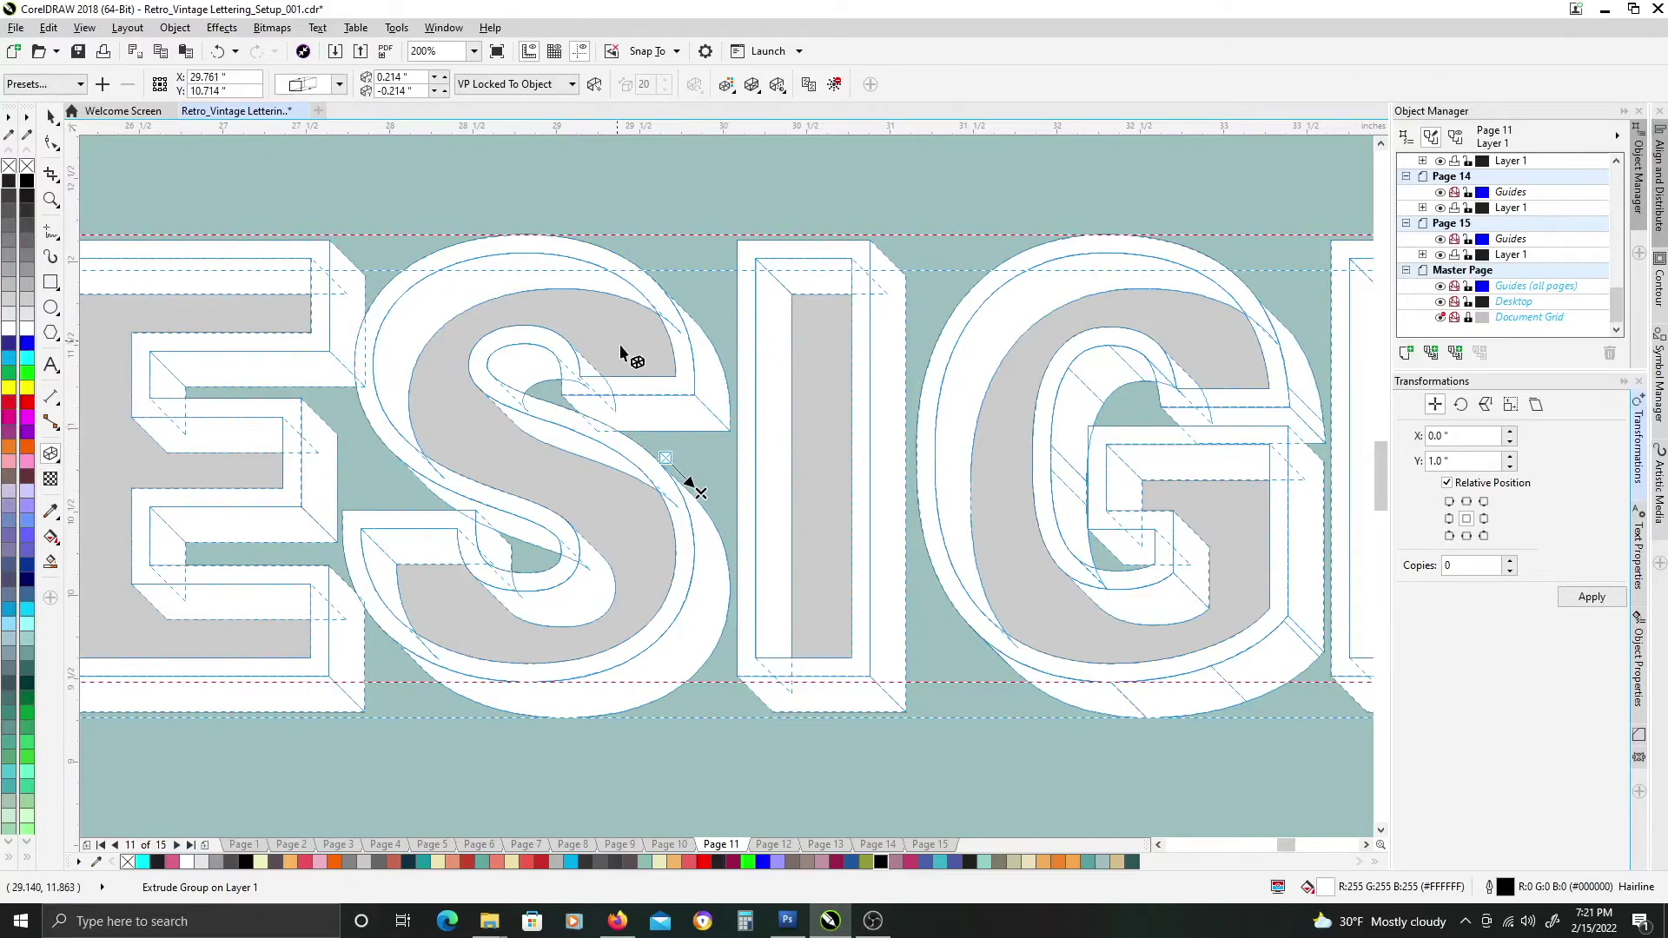
pyautogui.click(379, 90)
pyautogui.write('-')
pyautogui.moveTo(697, 491); pyautogui.dragTo(696, 489)
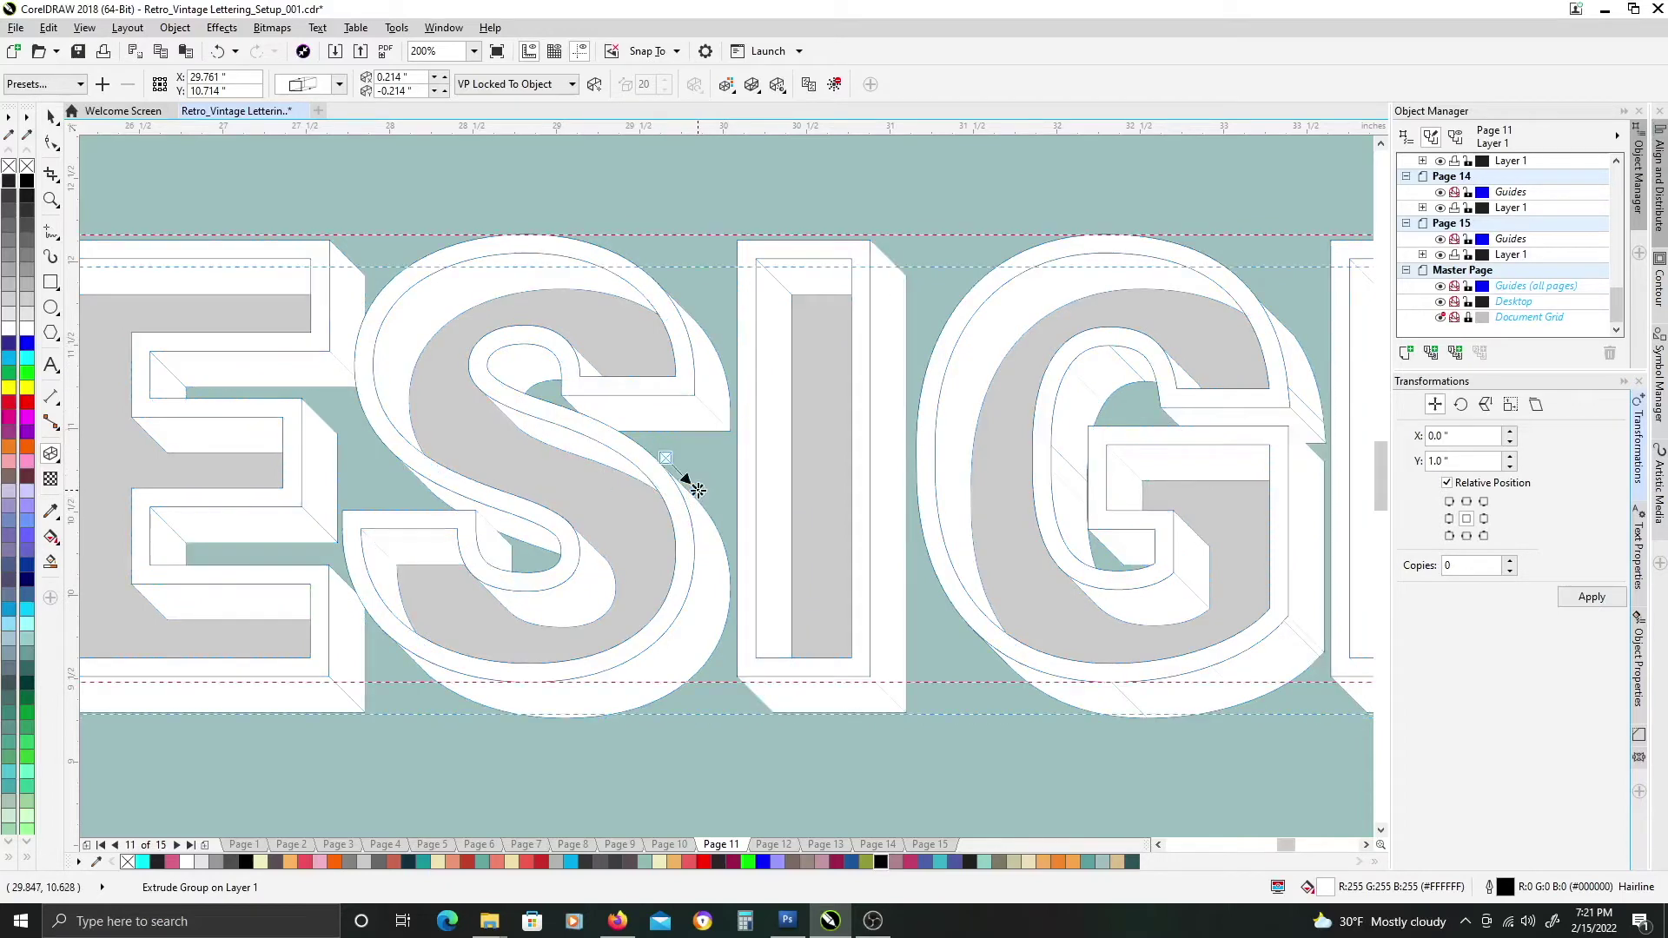
pyautogui.scroll(-2, 534, 504)
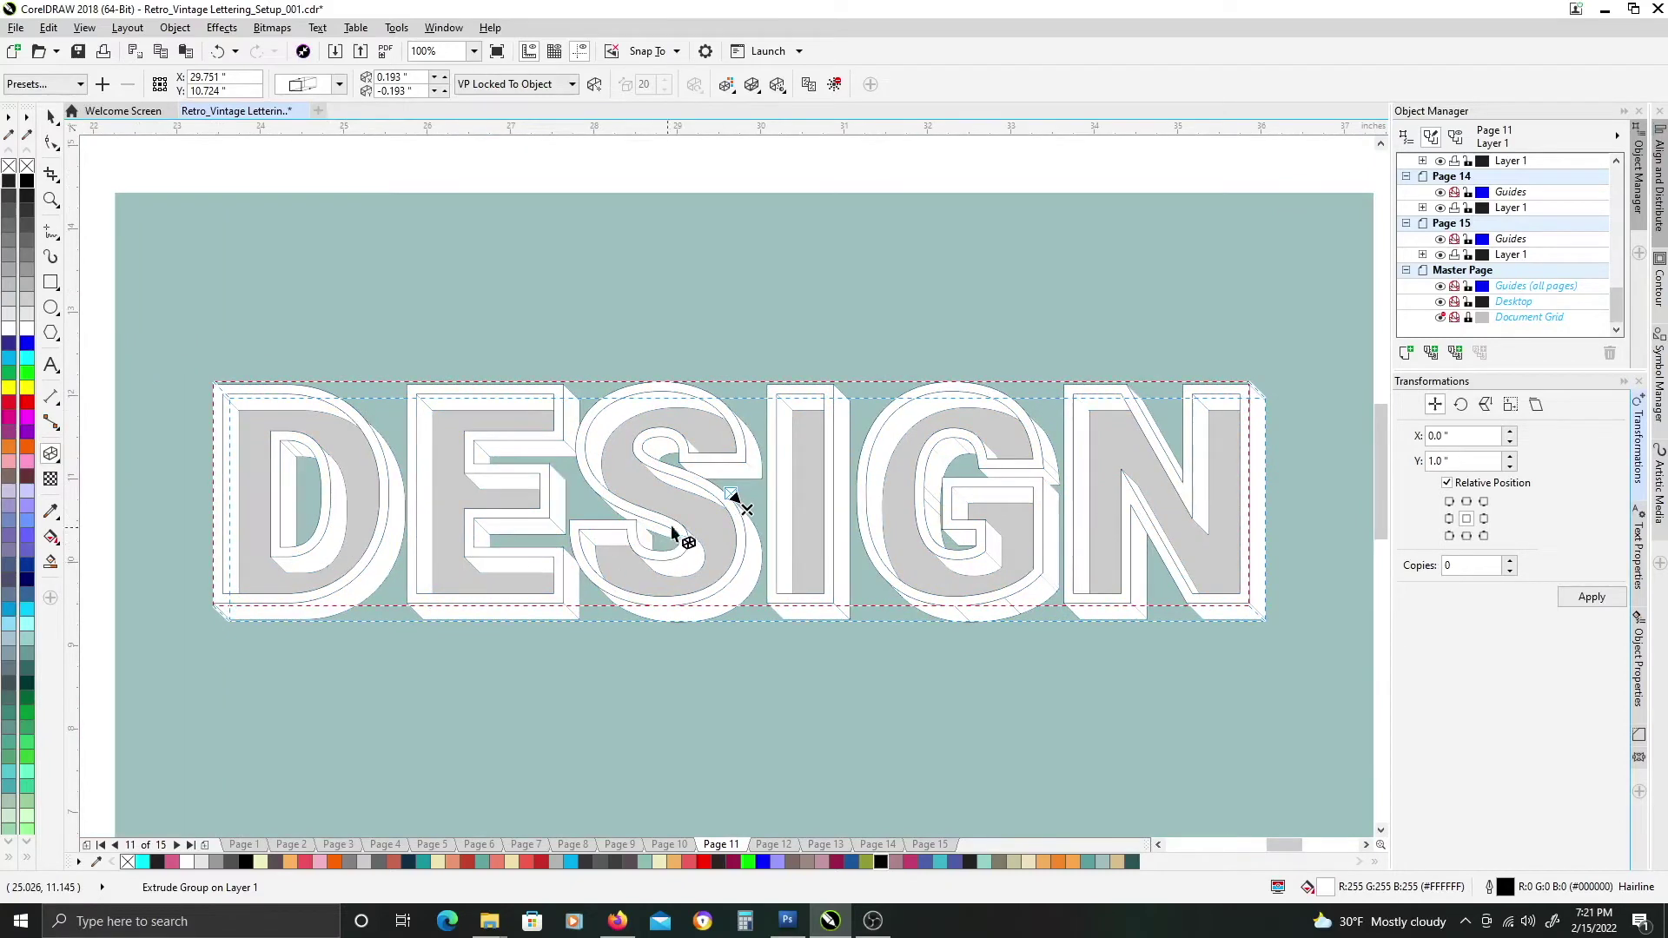
pyautogui.moveTo(735, 497); pyautogui.dragTo(754, 515)
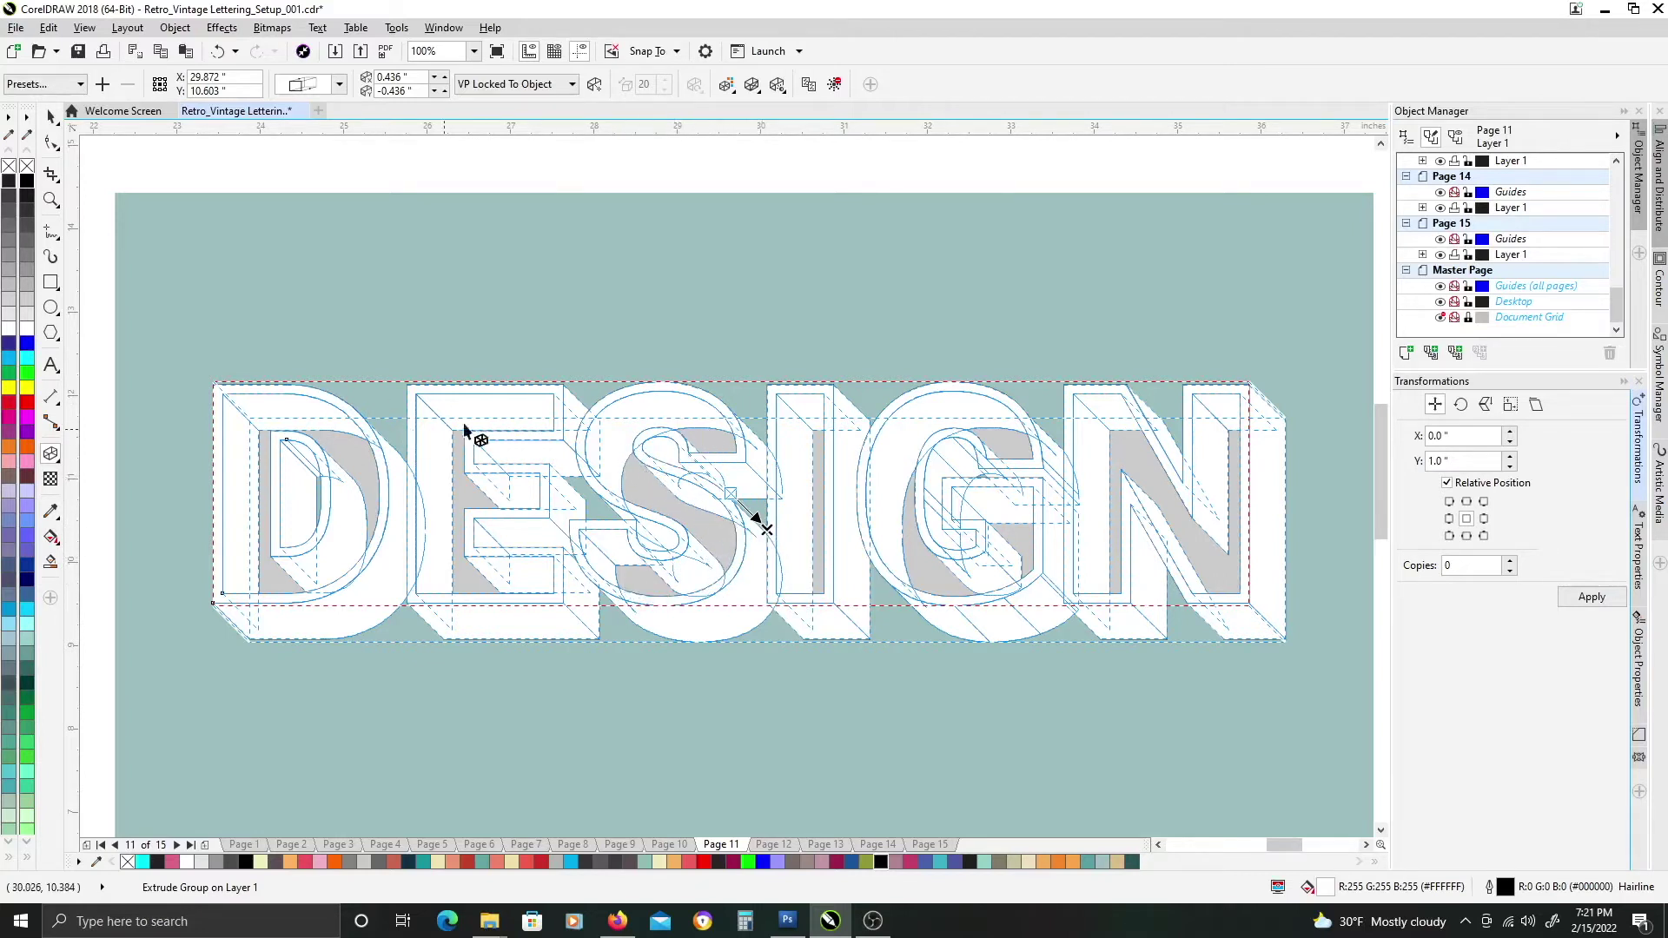
pyautogui.moveTo(754, 516); pyautogui.dragTo(750, 512)
pyautogui.scroll(3, 751, 513)
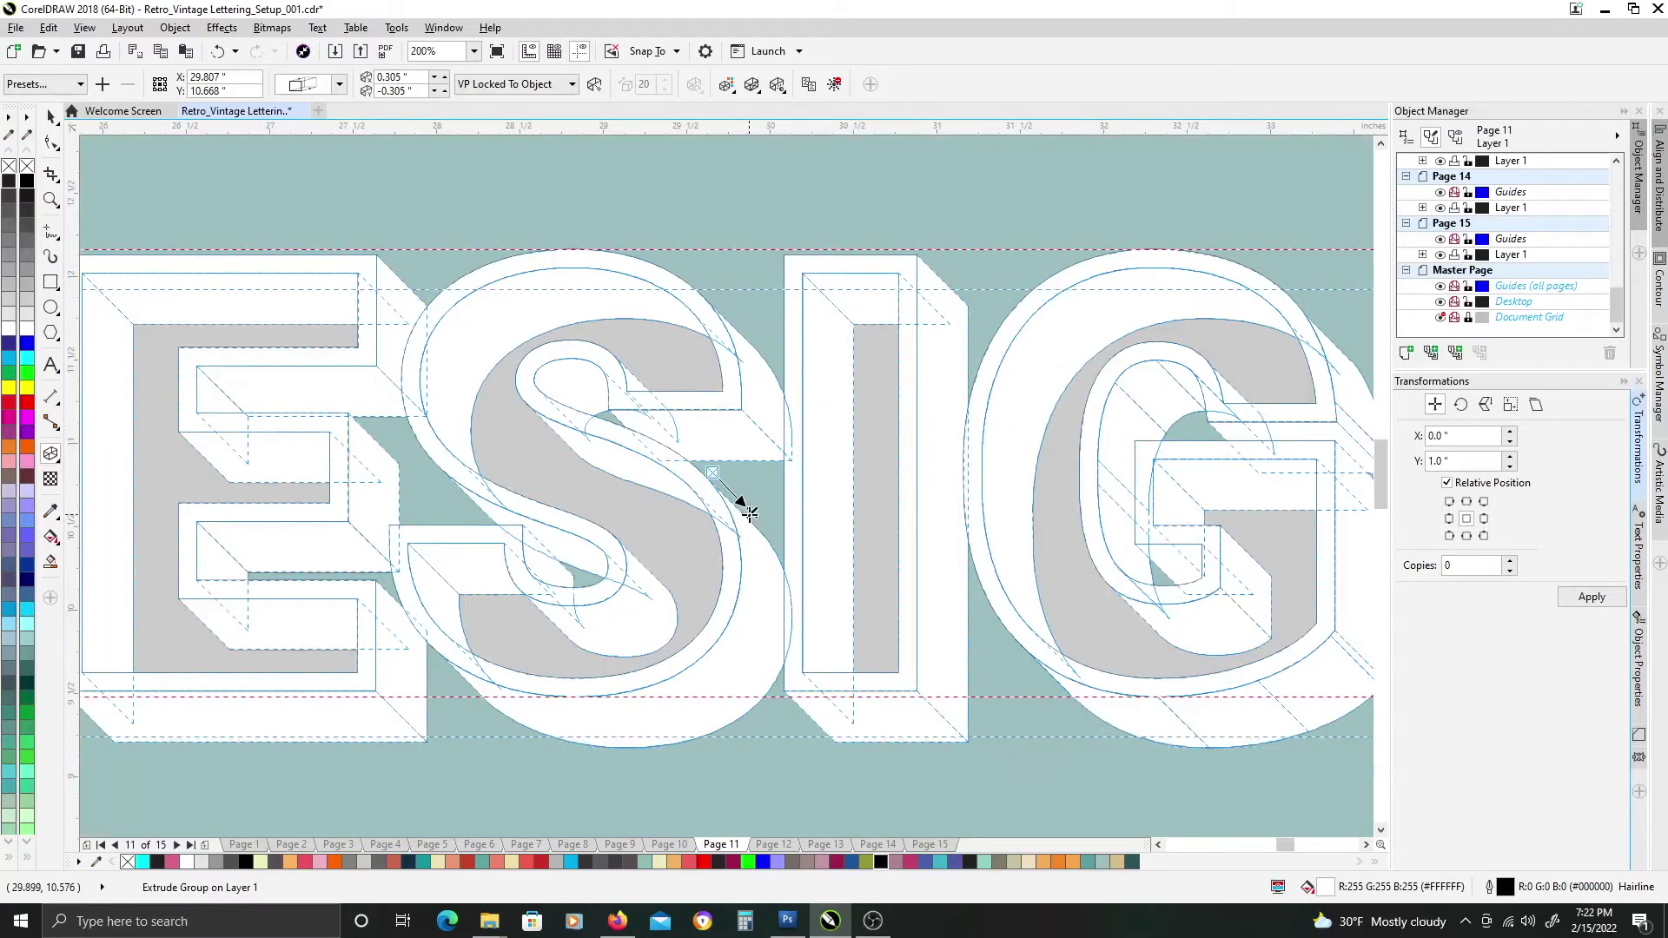
pyautogui.moveTo(744, 507); pyautogui.dragTo(746, 508)
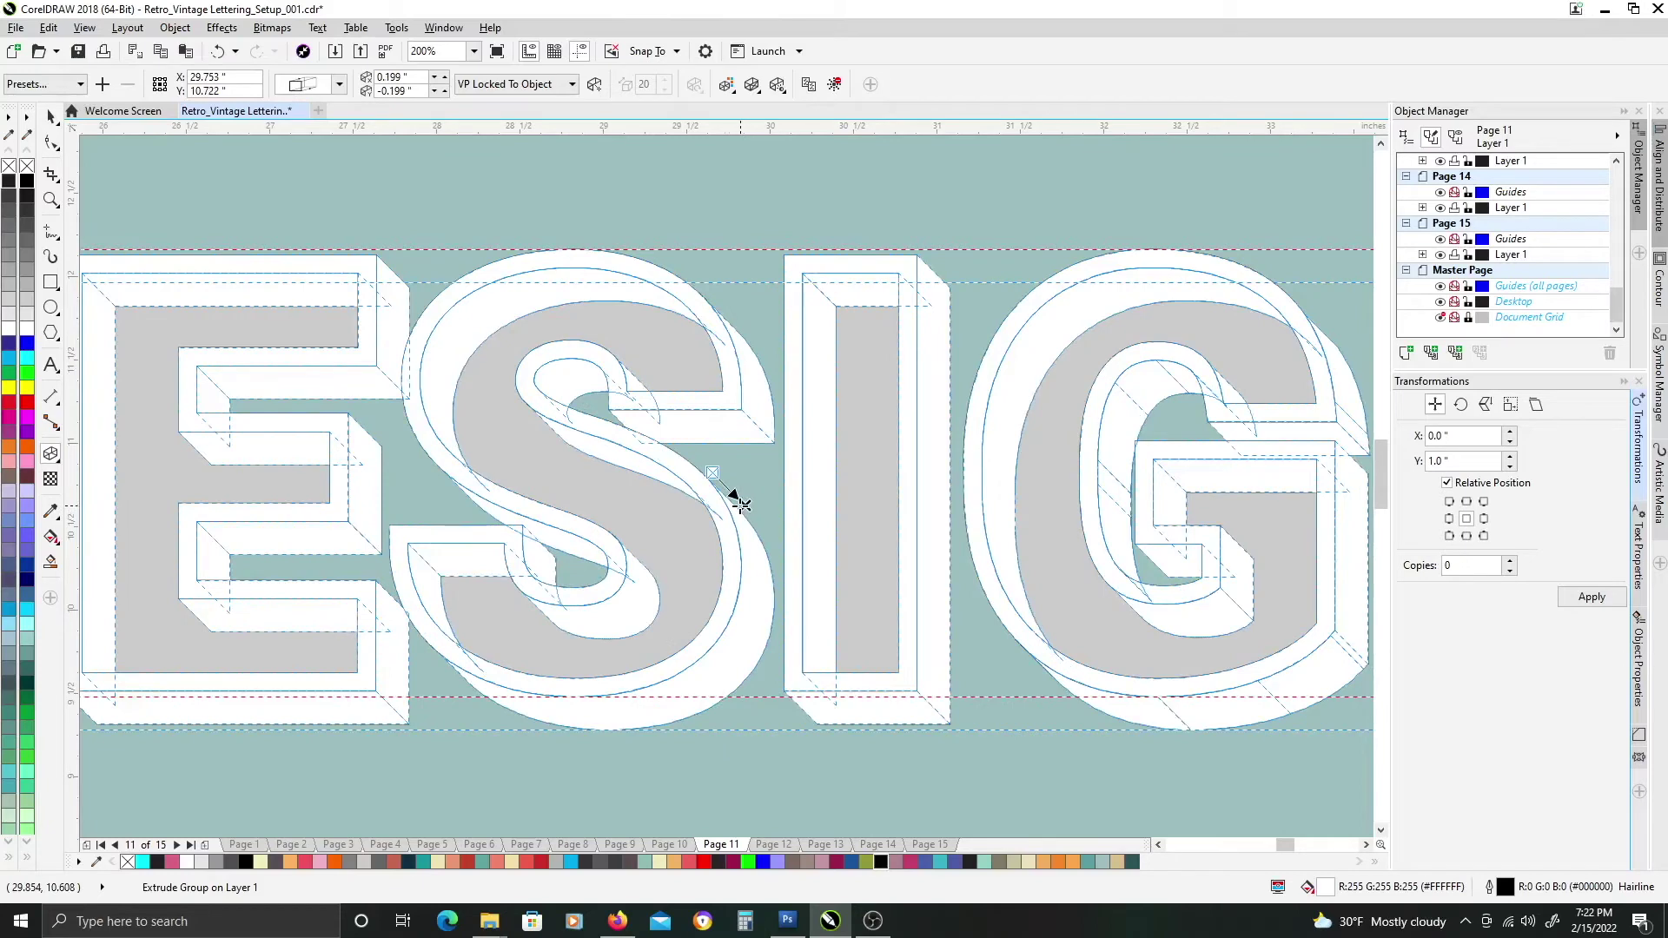
pyautogui.scroll(-3, 743, 504)
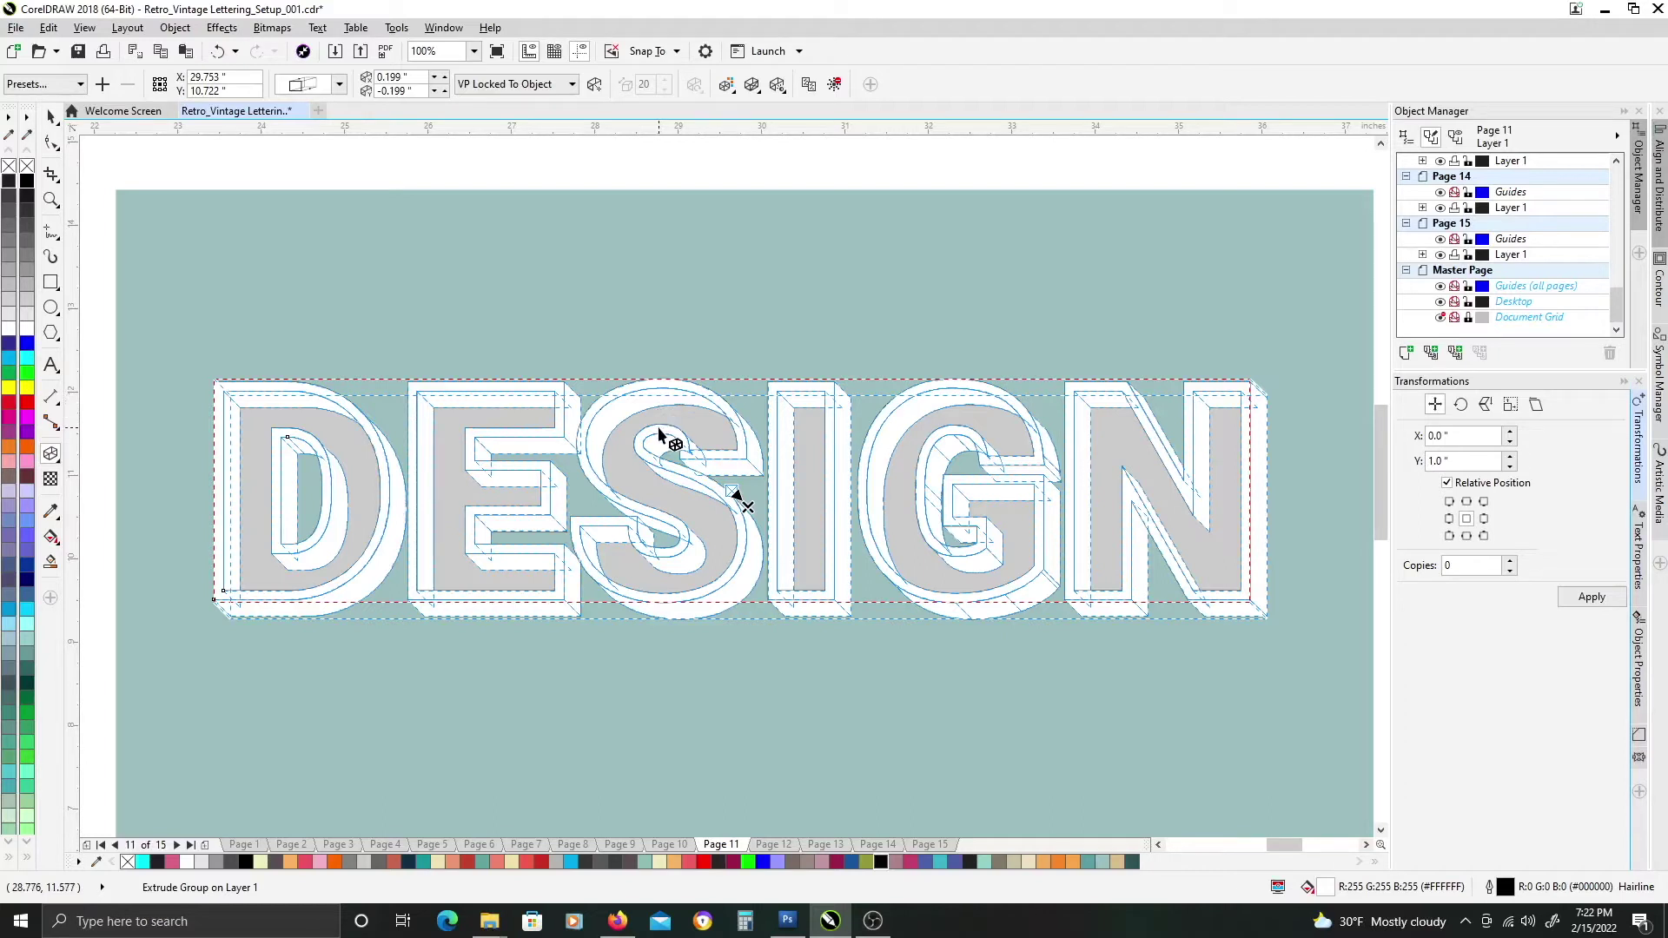
pyautogui.press('Escape')
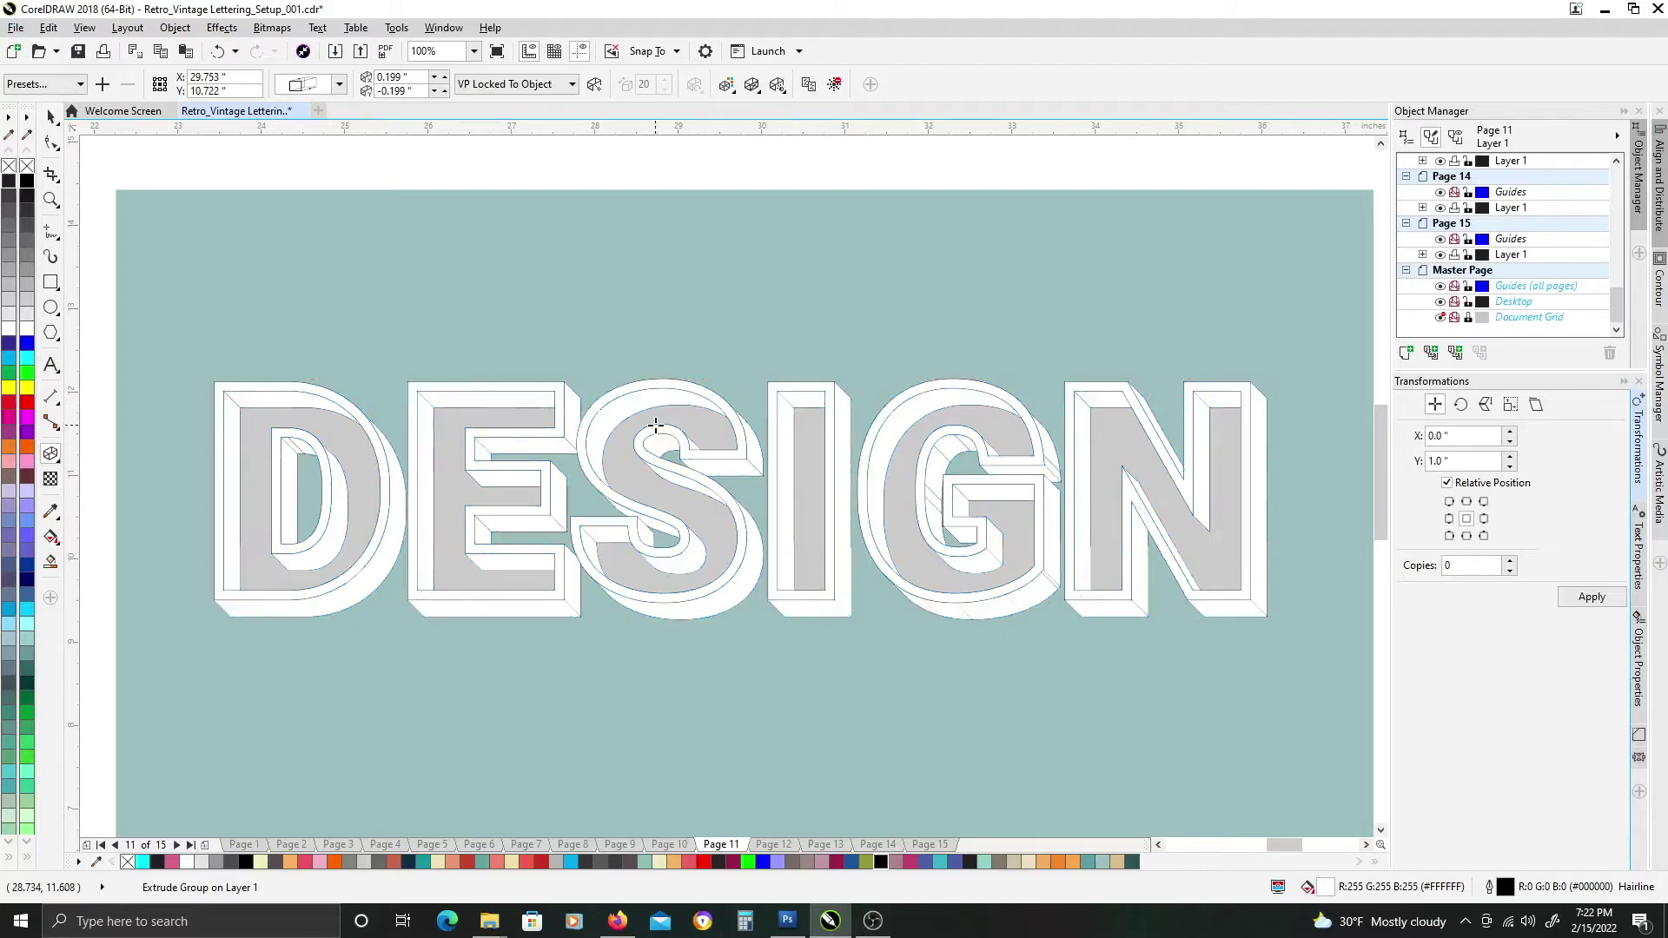
pyautogui.click(655, 427)
pyautogui.click(655, 396)
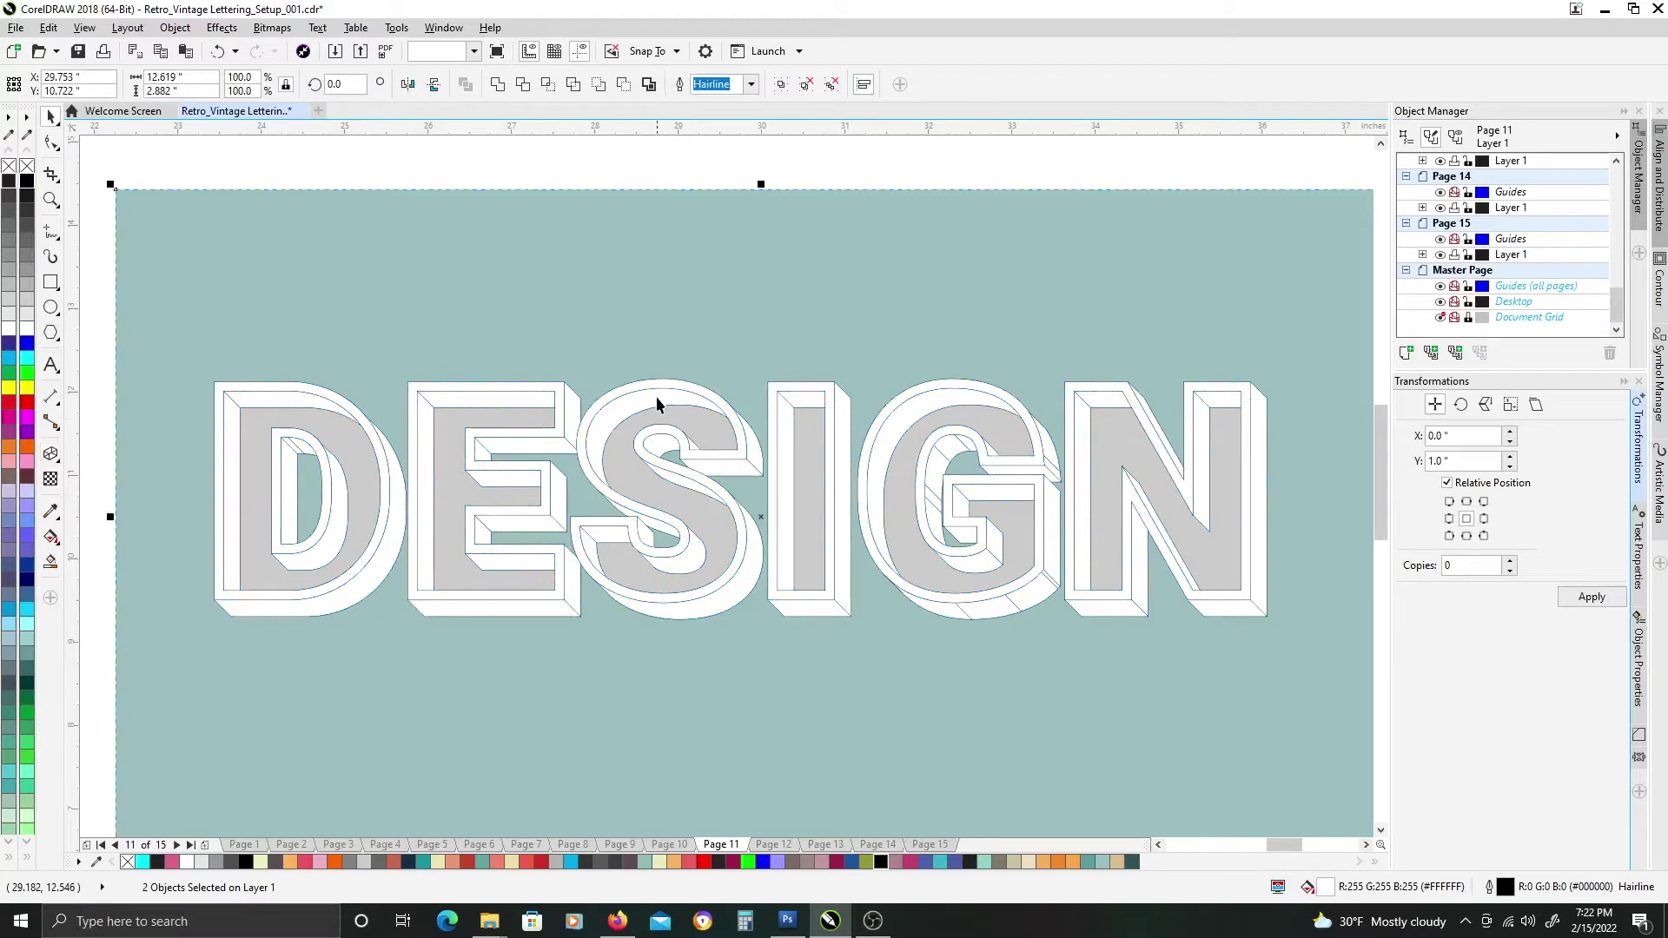
pyautogui.click(636, 405)
pyautogui.moveTo(636, 404); pyautogui.dragTo(683, 263)
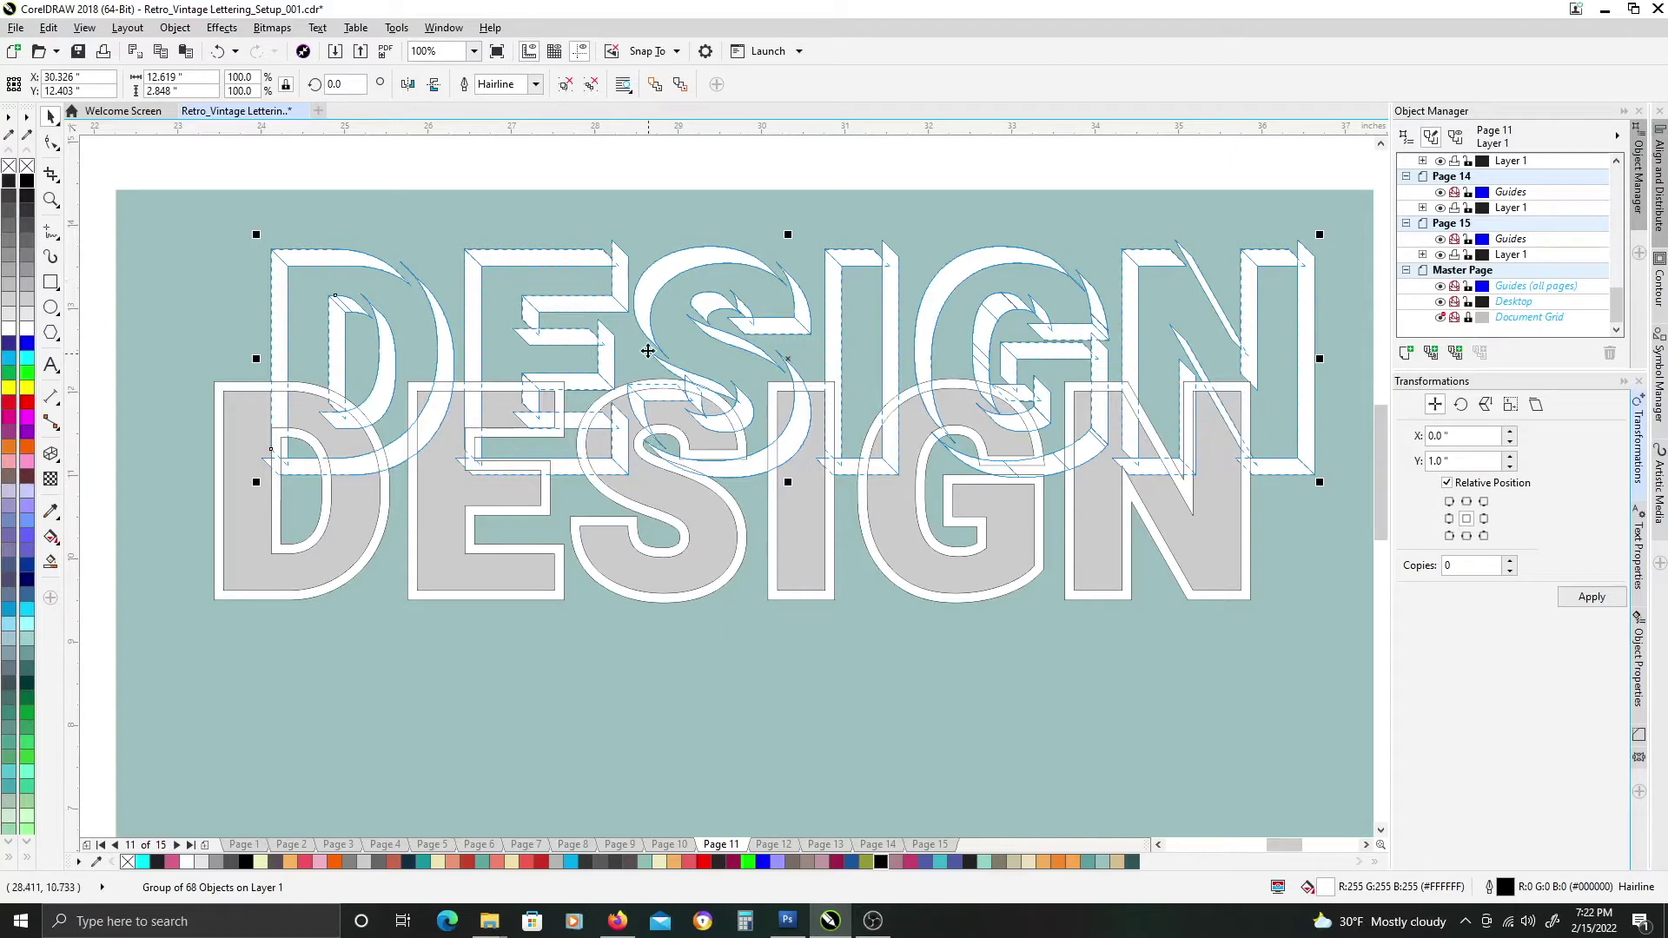
pyautogui.hotkey('ctrl', 'z')
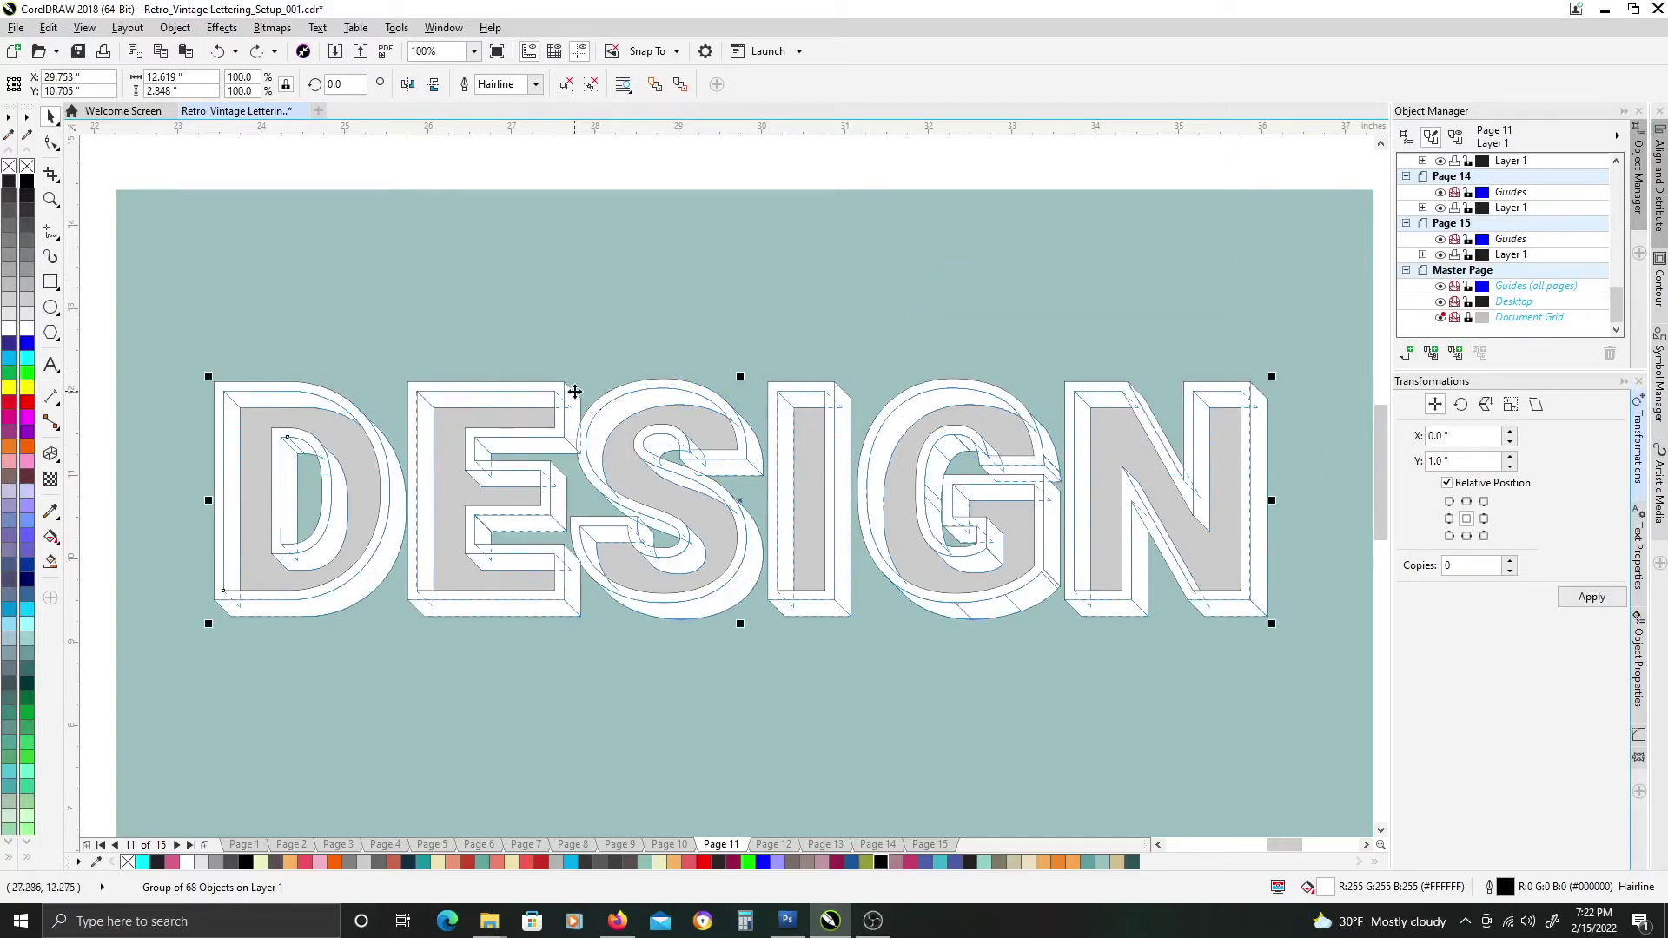
pyautogui.scroll(-2, 696, 445)
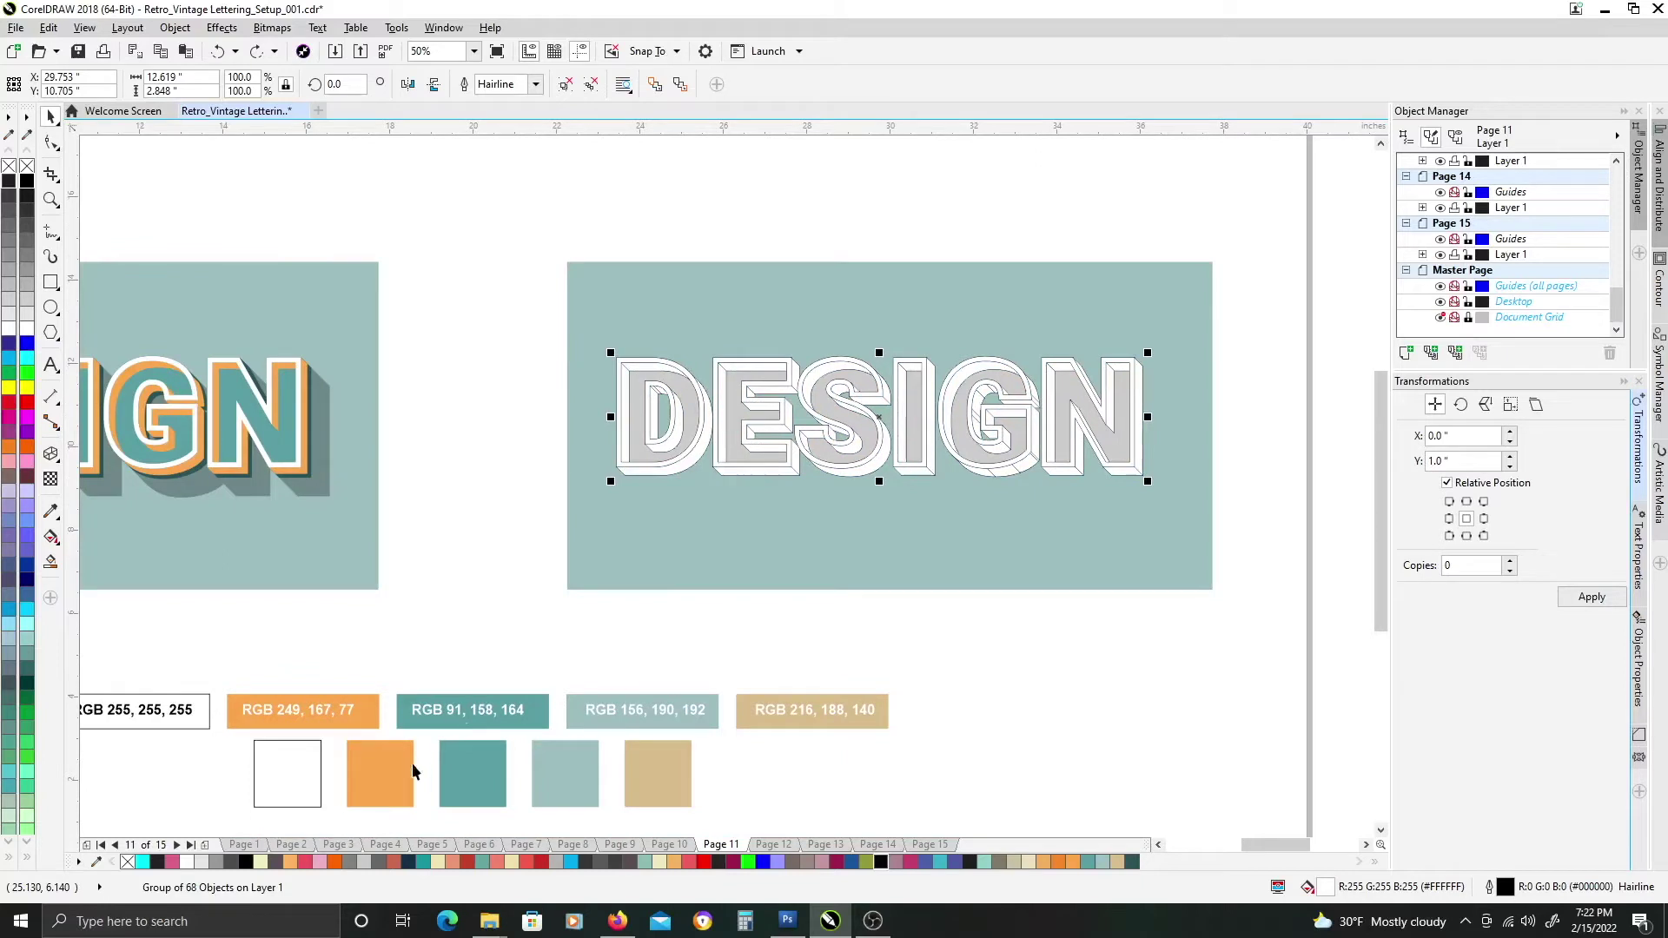
pyautogui.click(390, 795)
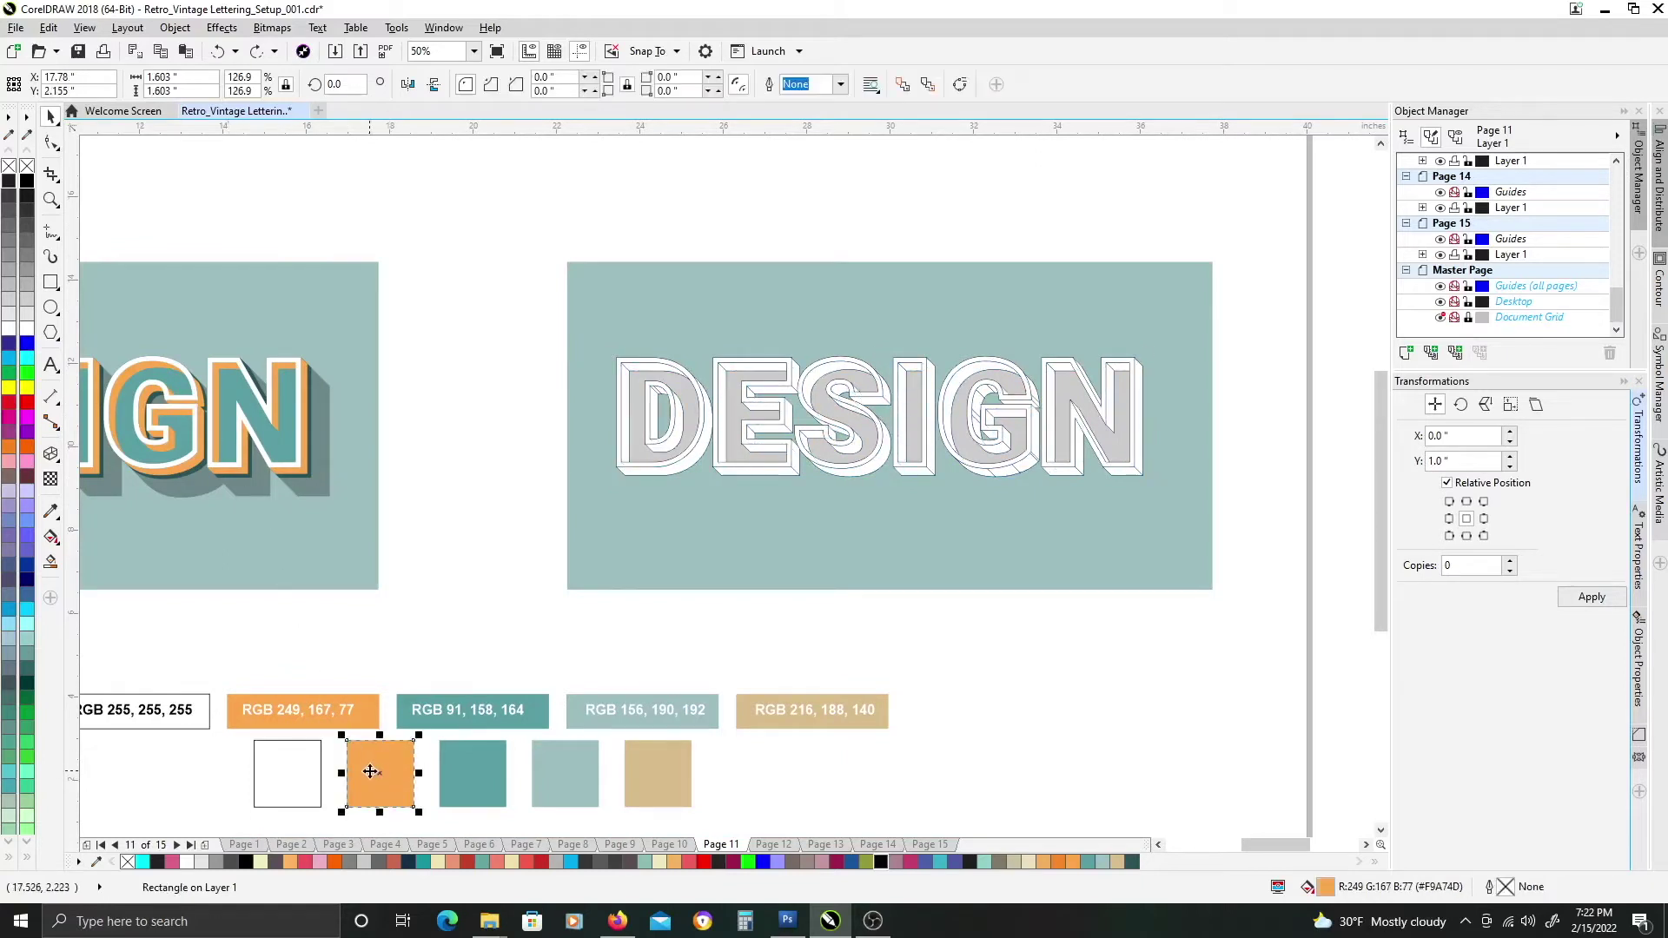
# Copy the orange RGB 249, 167, 77 fill onto the DESIGN extrusion.
pyautogui.moveTo(368, 771); pyautogui.dragTo(625, 374)
pyautogui.click(679, 431)
pyautogui.click(639, 366)
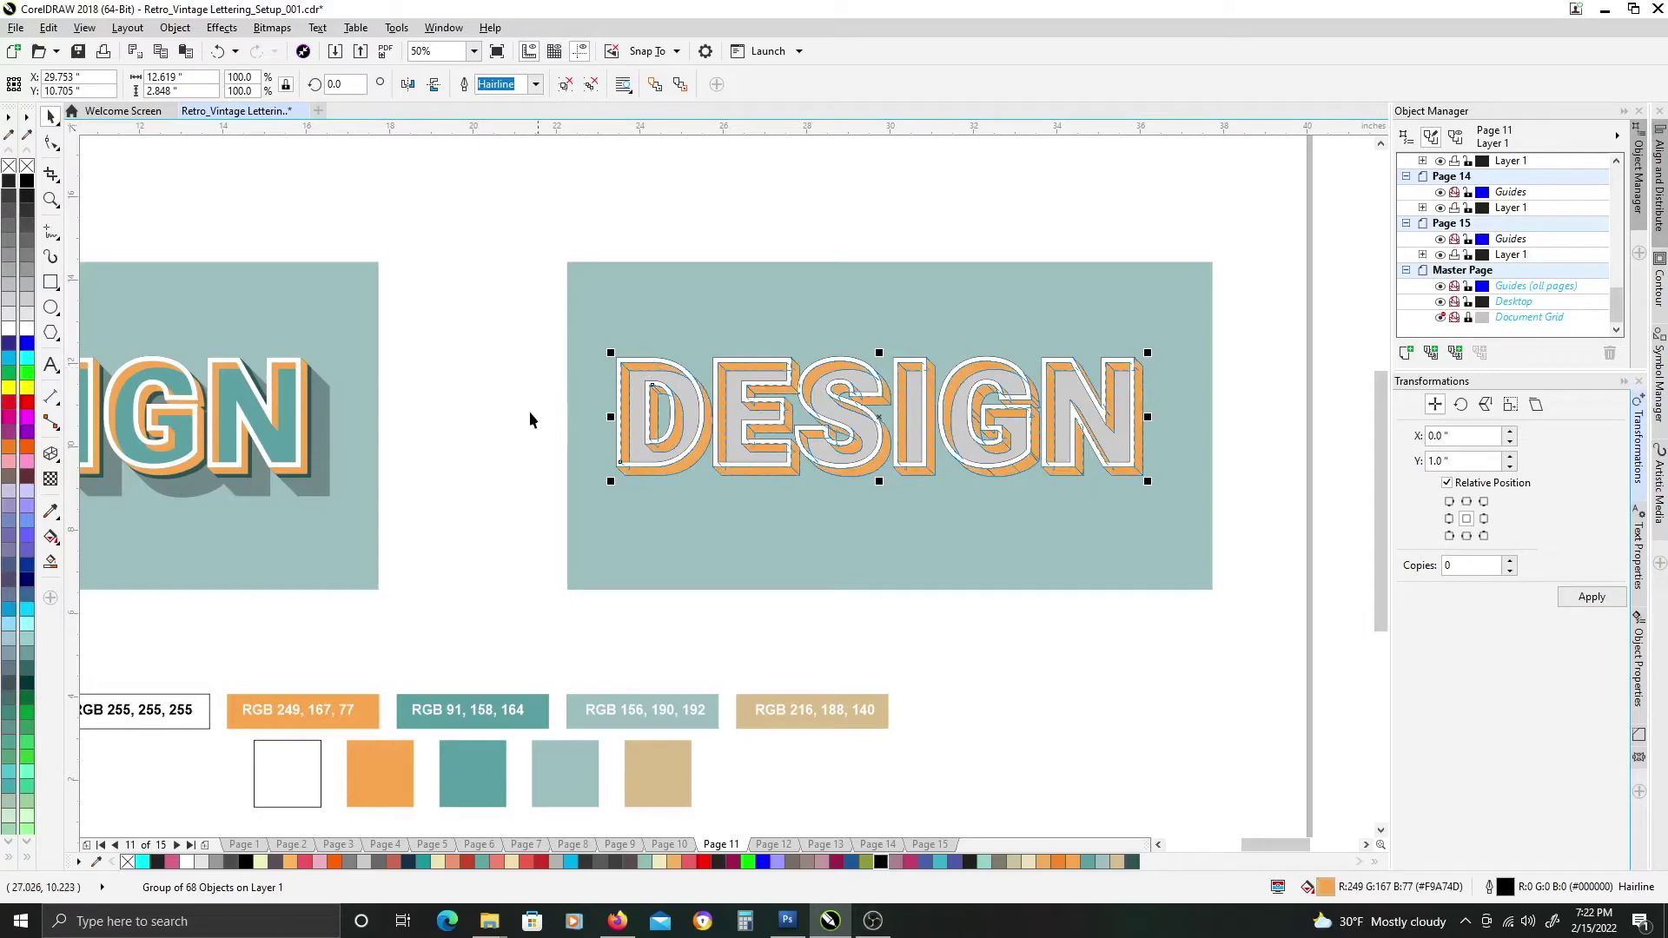
# Select the whole lettering group and set its outline to No Color.
pyautogui.press('Escape')
pyautogui.scroll(2, 780, 445)
pyautogui.scroll(2, 674, 319)
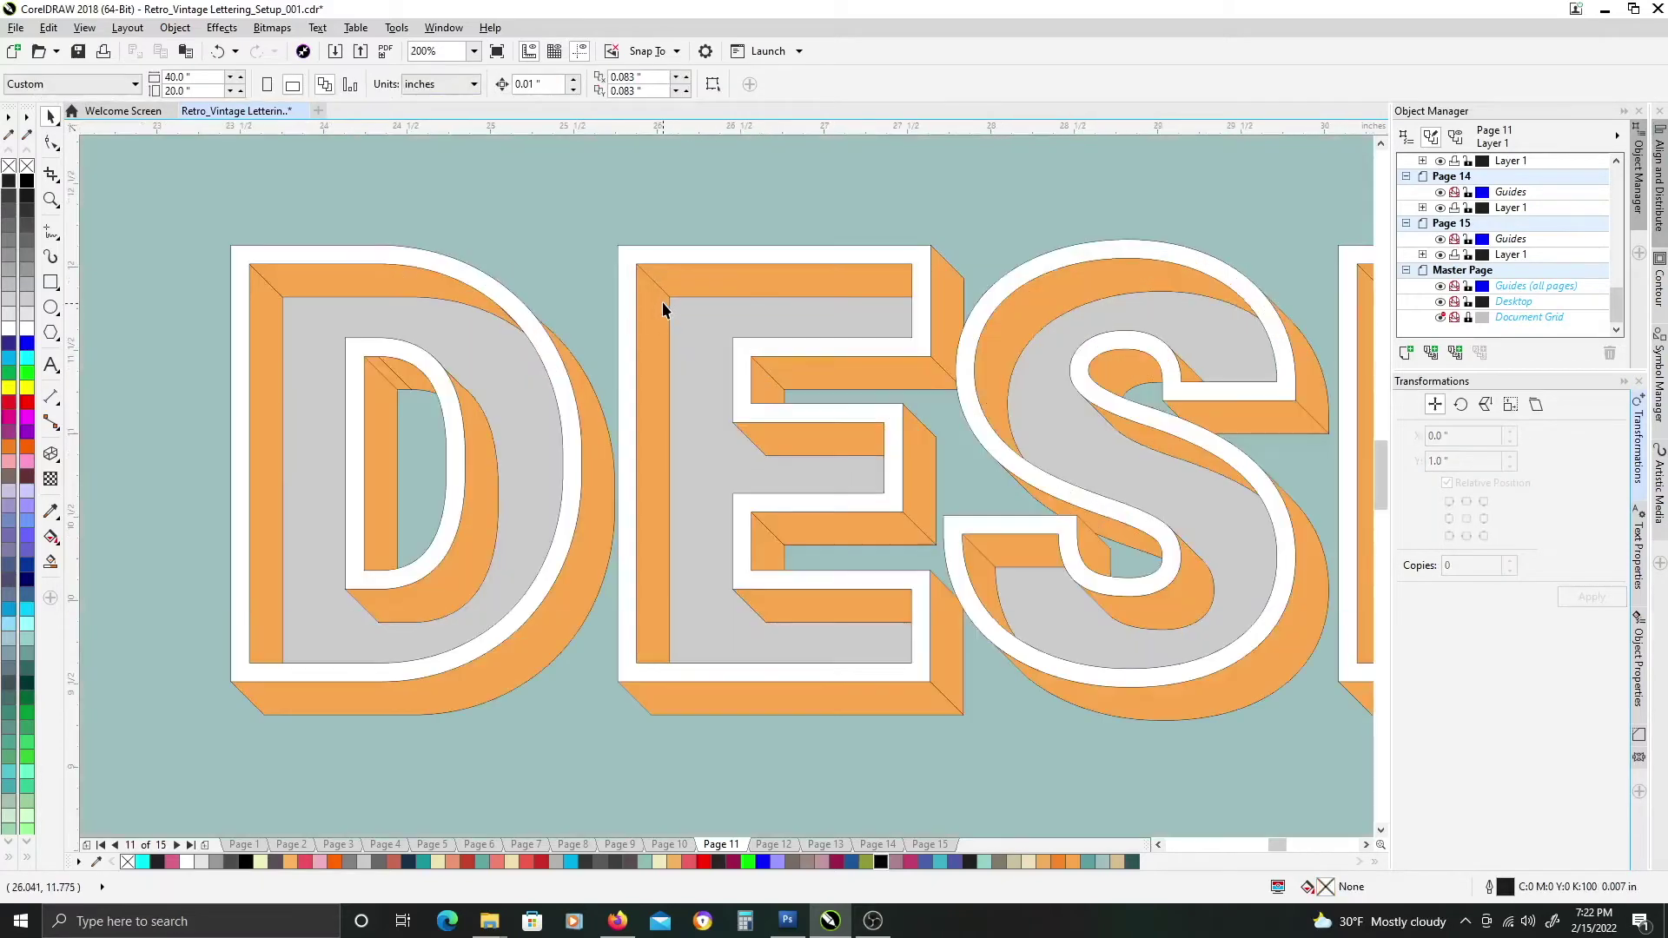
pyautogui.click(664, 311)
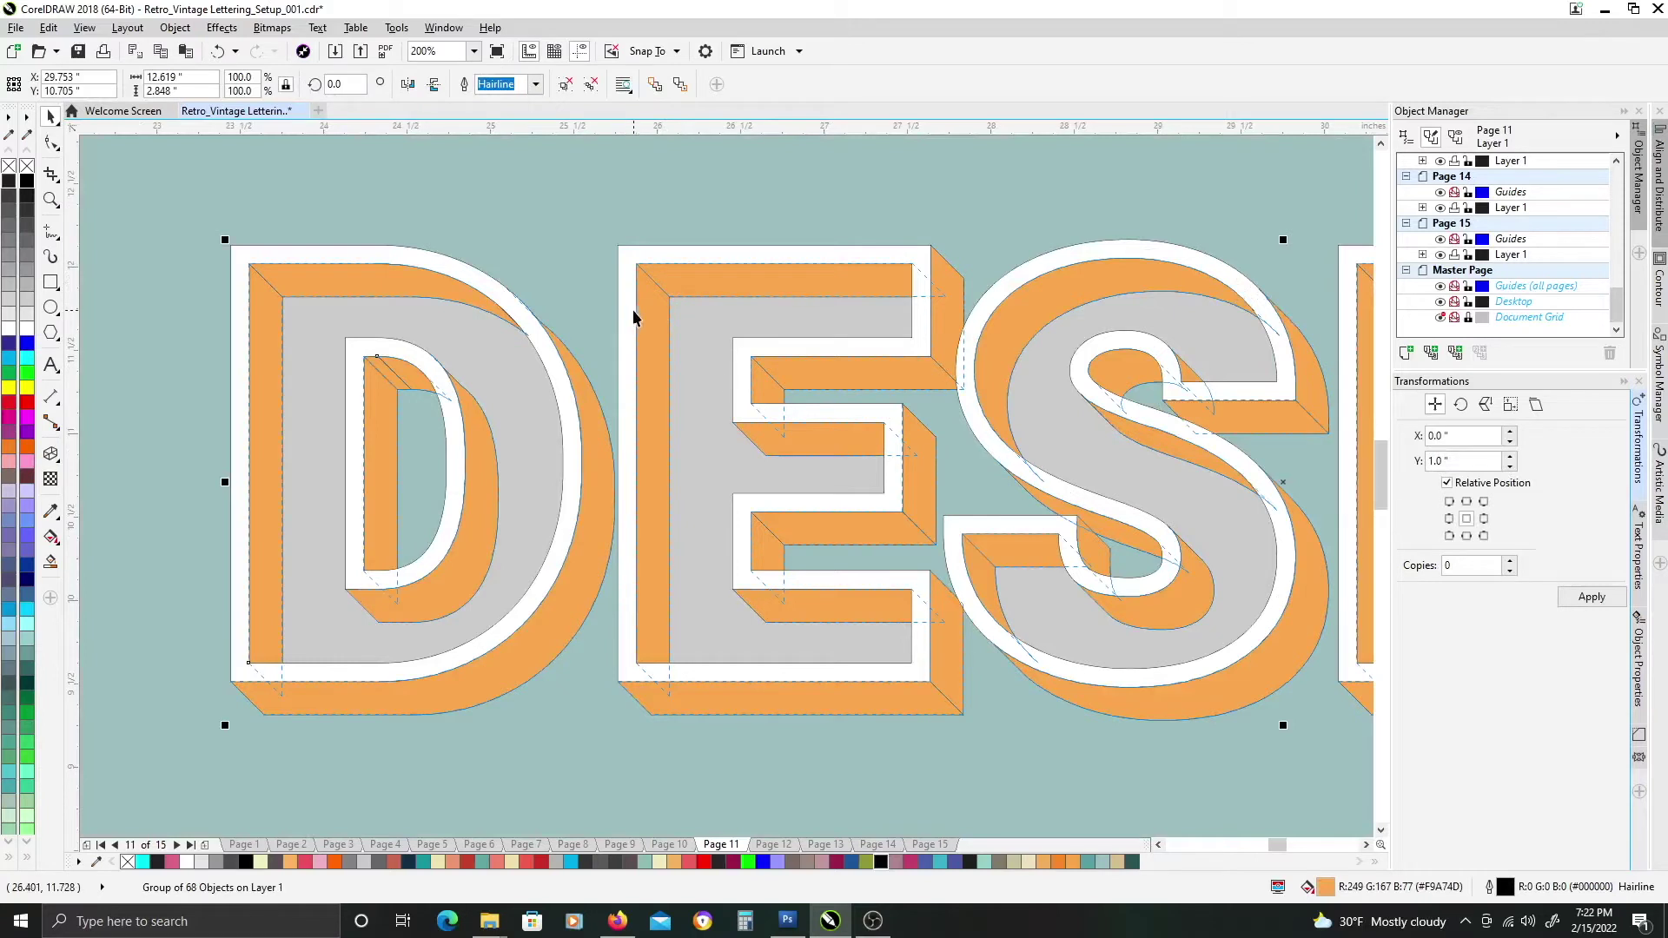
pyautogui.click(669, 263)
pyautogui.keyDown('ctrl'); pyautogui.click(663, 254); pyautogui.keyUp('ctrl')
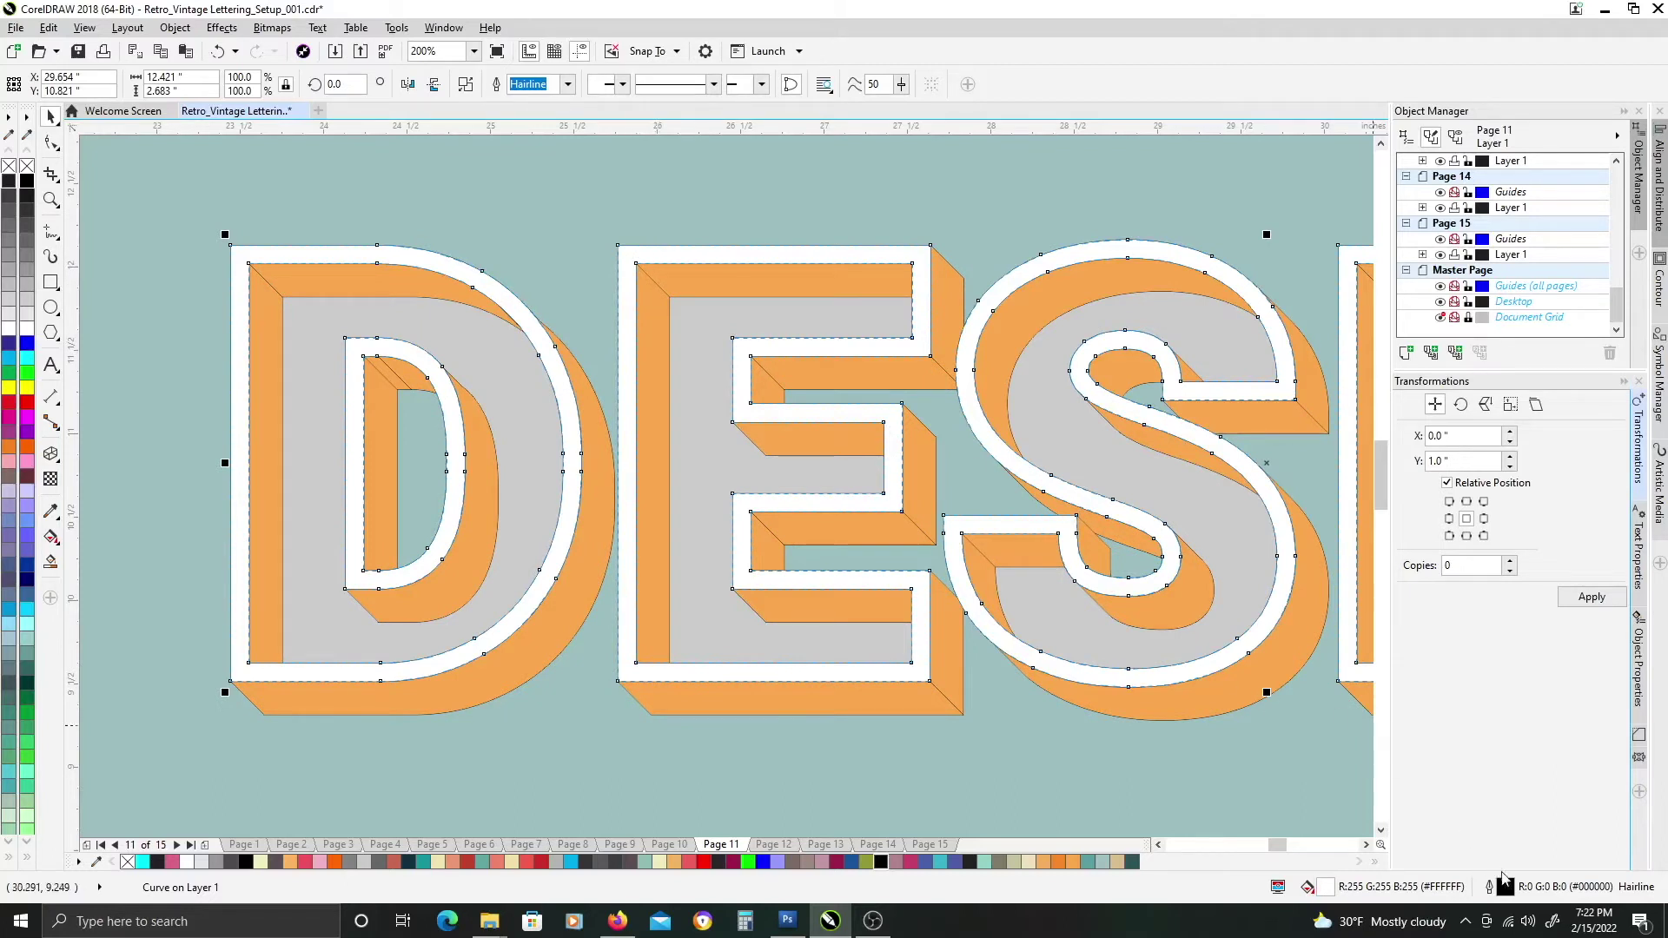
pyautogui.click(665, 323)
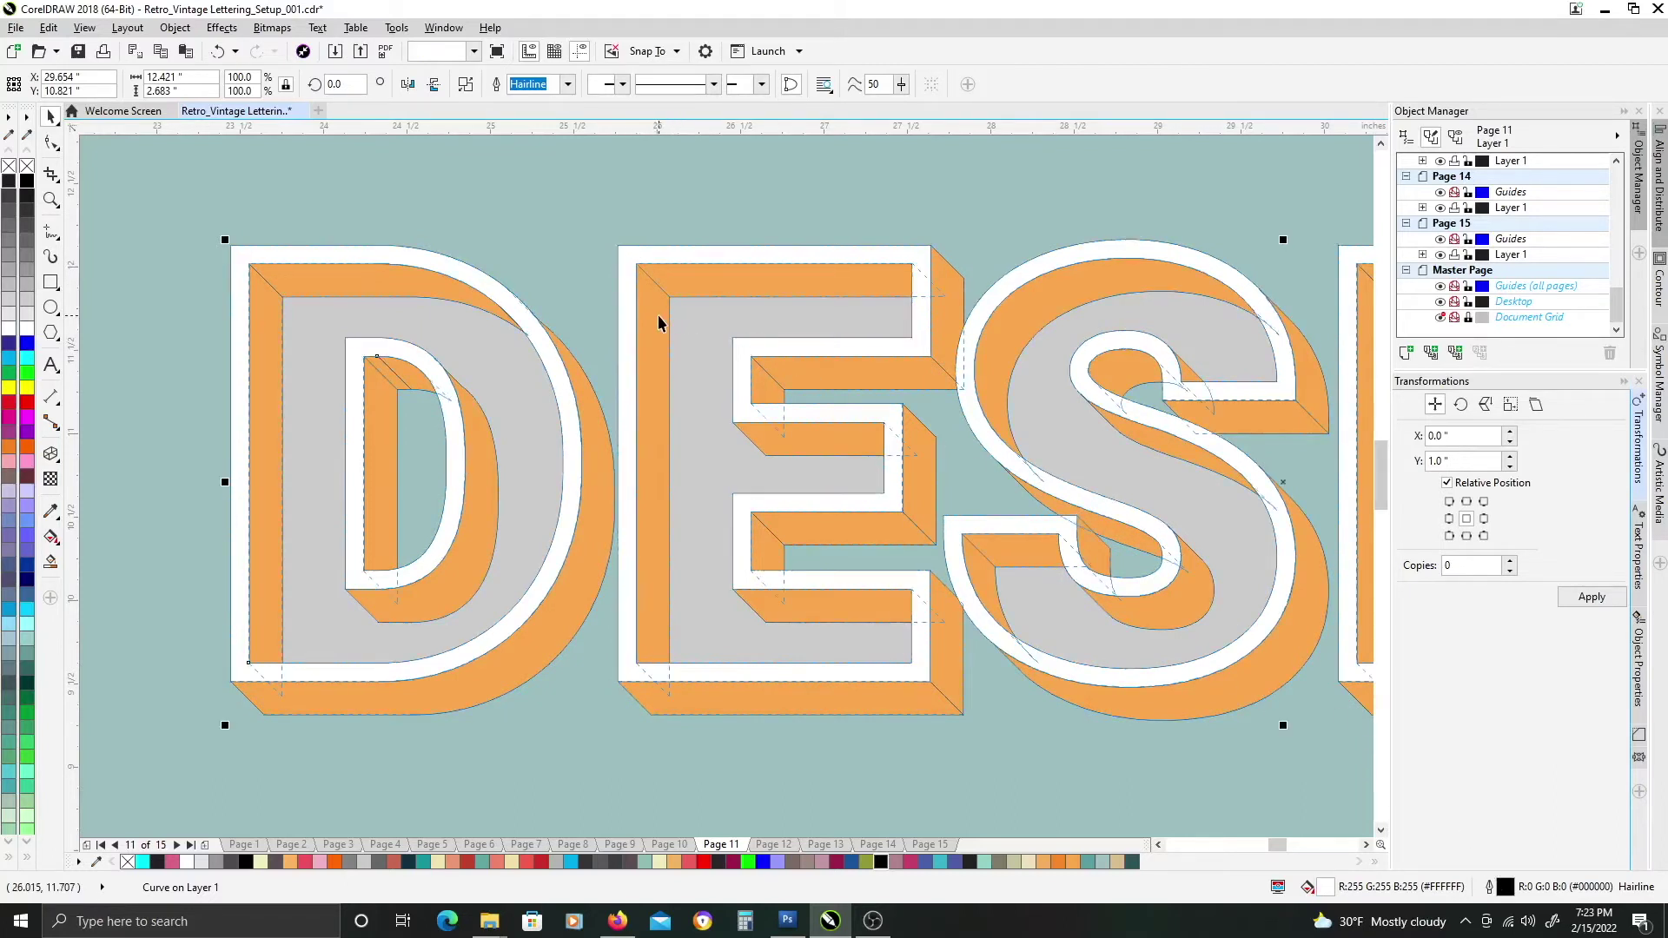
pyautogui.rightClick(26, 173)
pyautogui.click(351, 287)
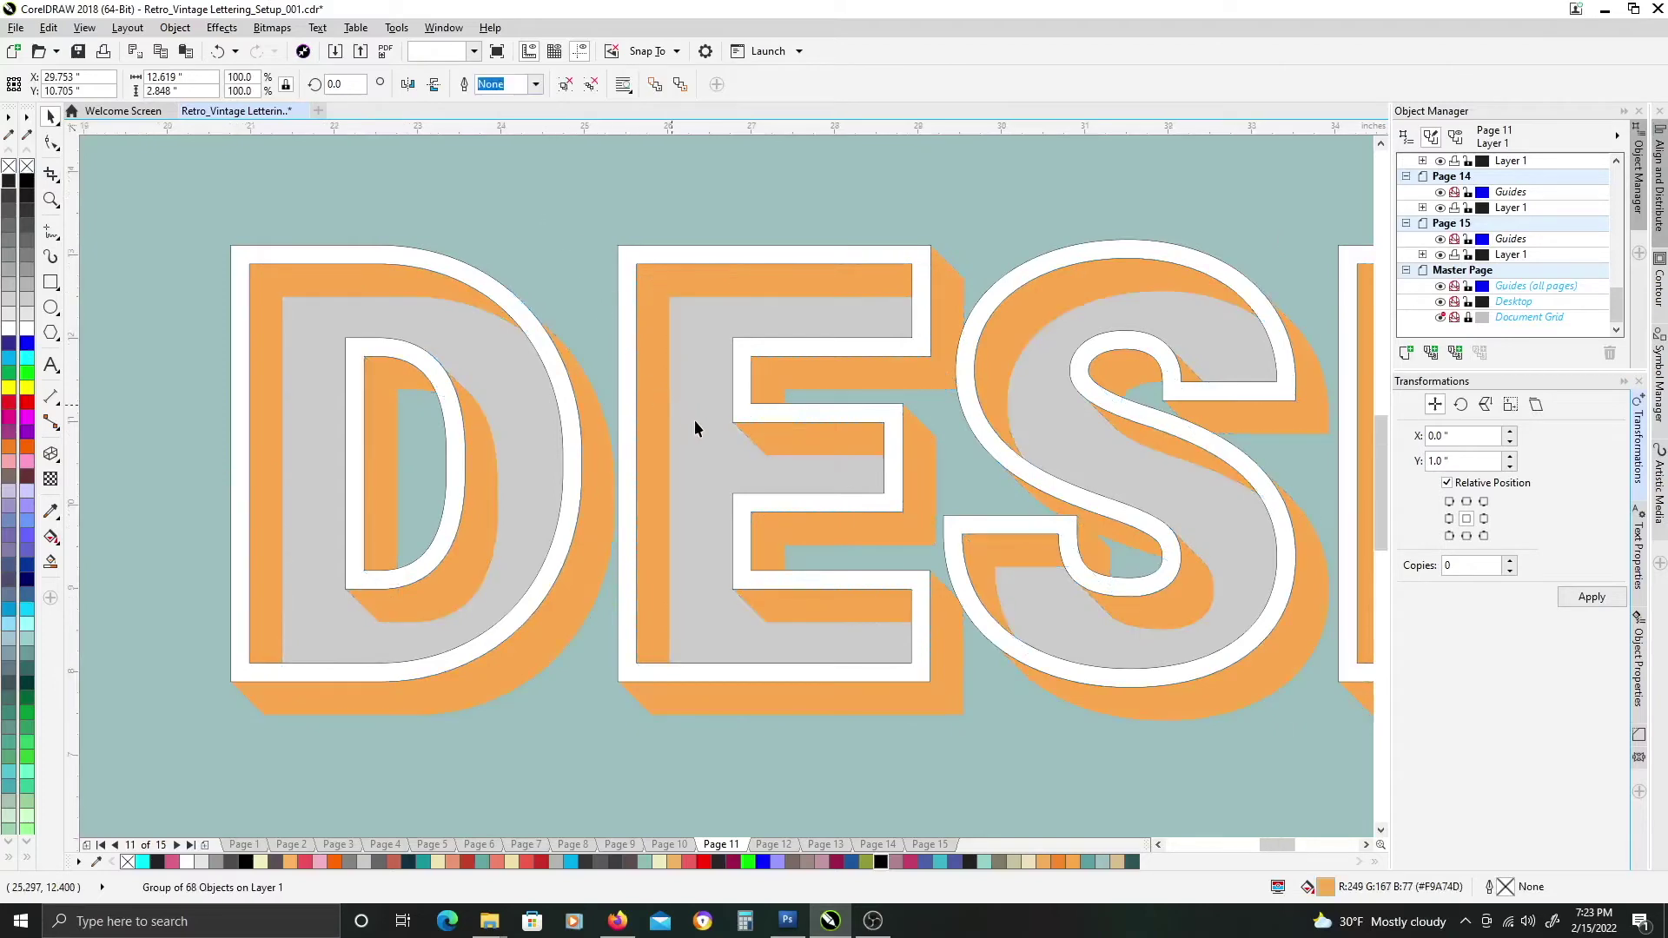
pyautogui.scroll(-2, 701, 419)
pyautogui.scroll(-1, 660, 424)
pyautogui.hscroll(-2, 651, 423)
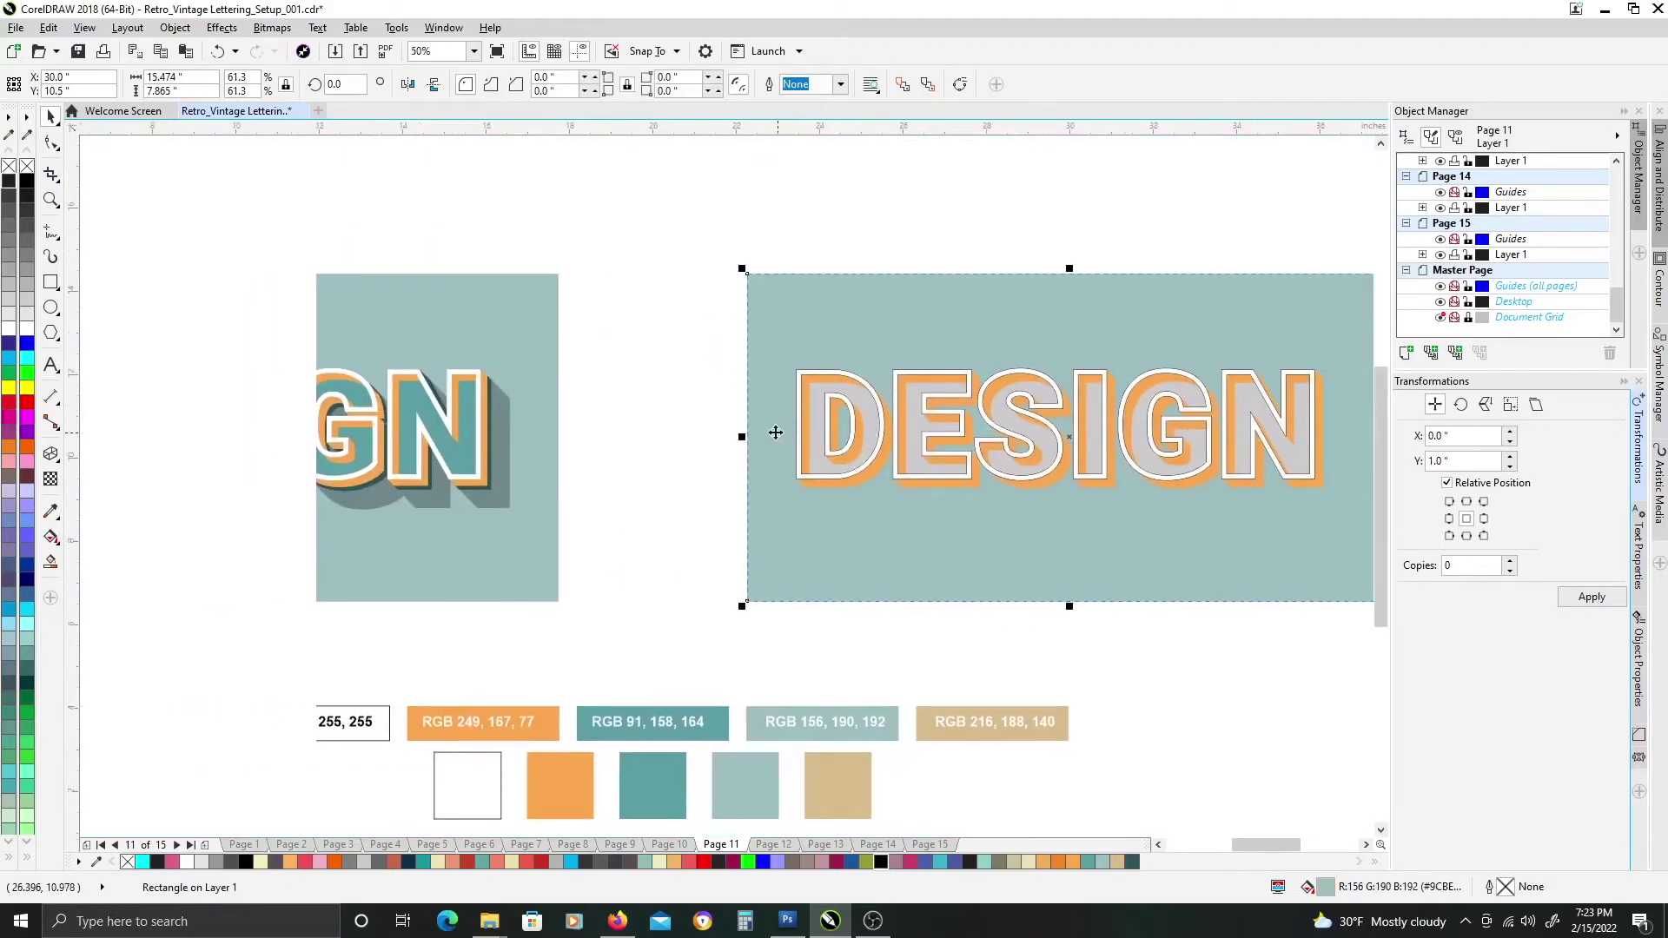
pyautogui.scroll(2, 455, 483)
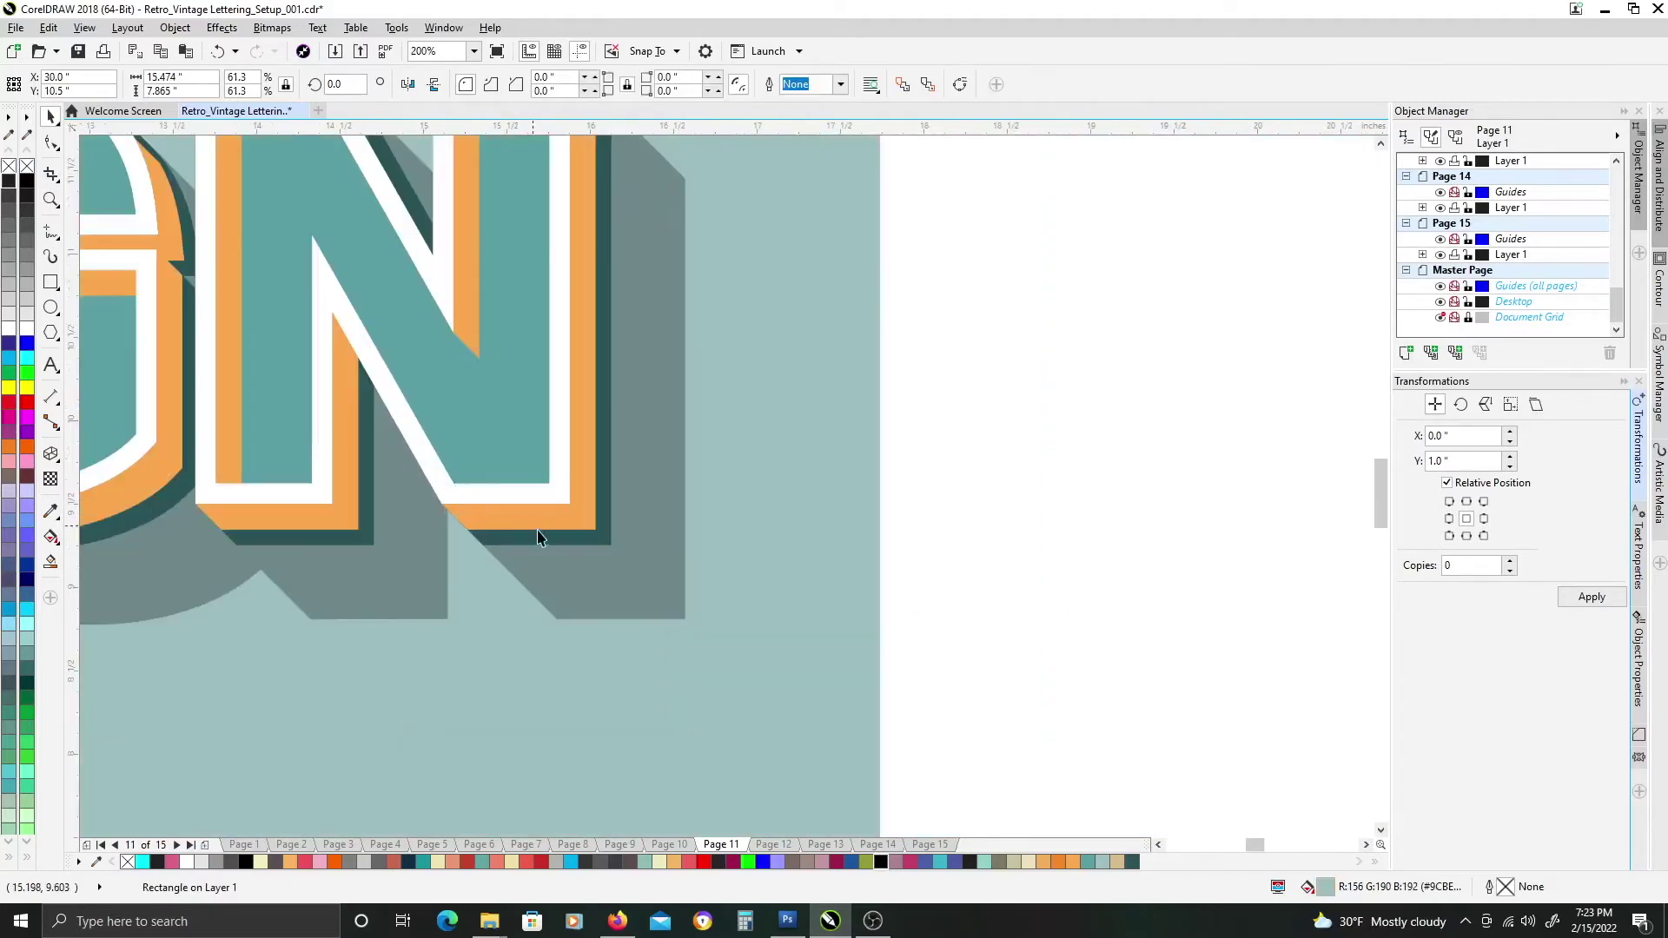
pyautogui.click(548, 541)
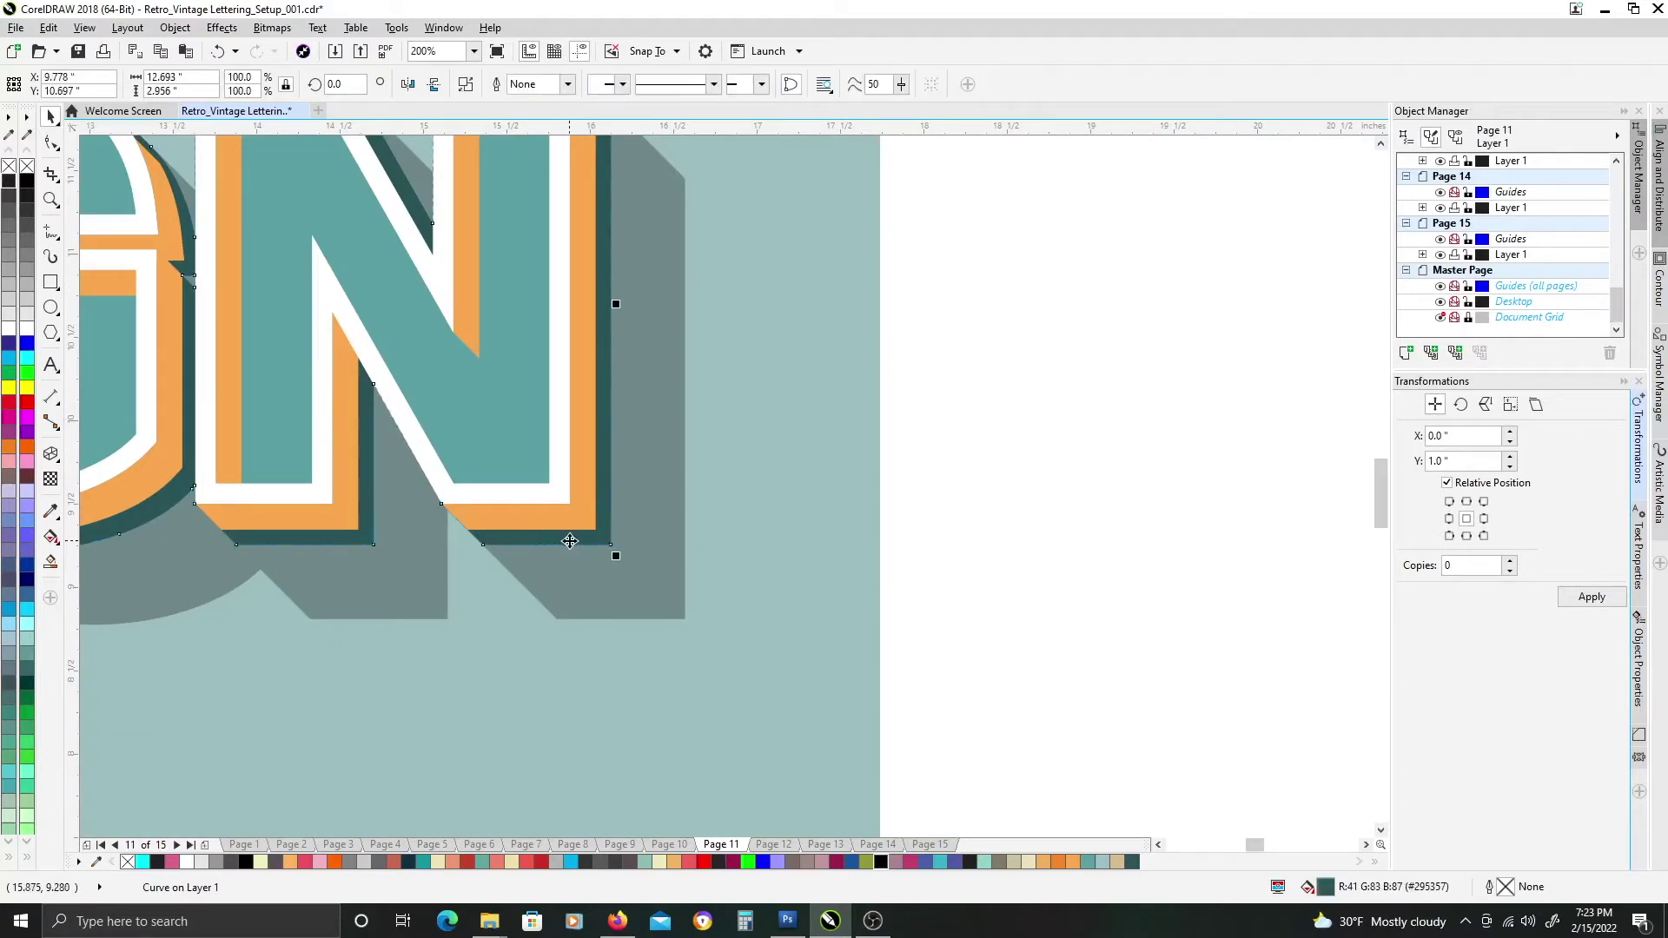
pyautogui.scroll(-1, 566, 541)
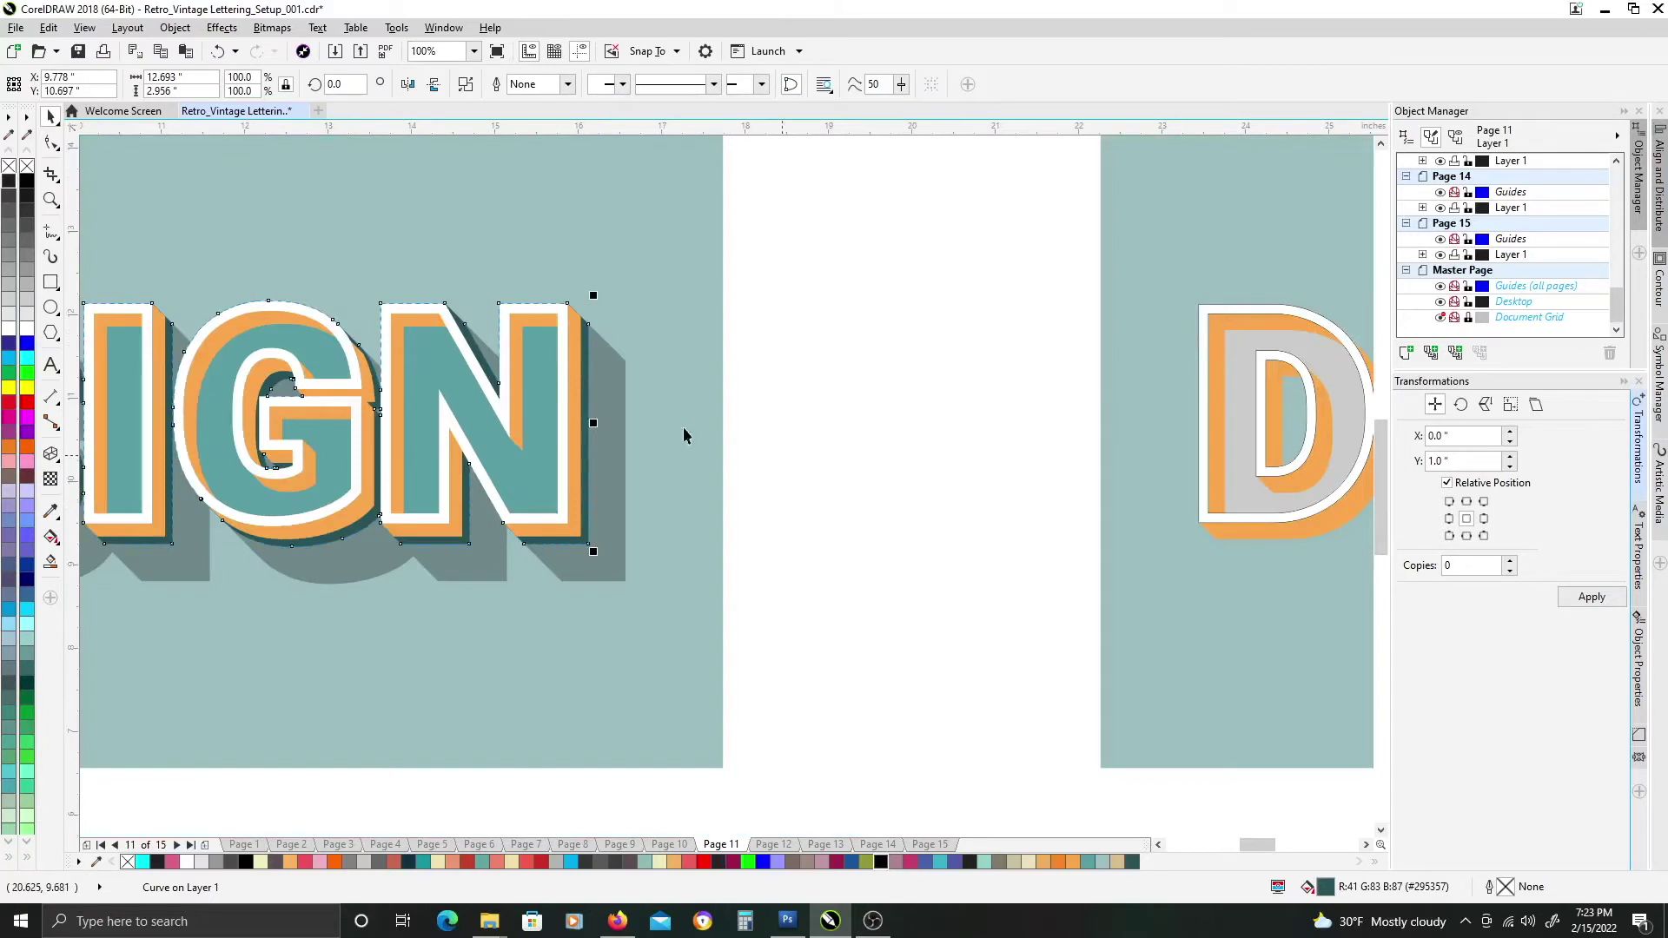
pyautogui.hscroll(3, 837, 451)
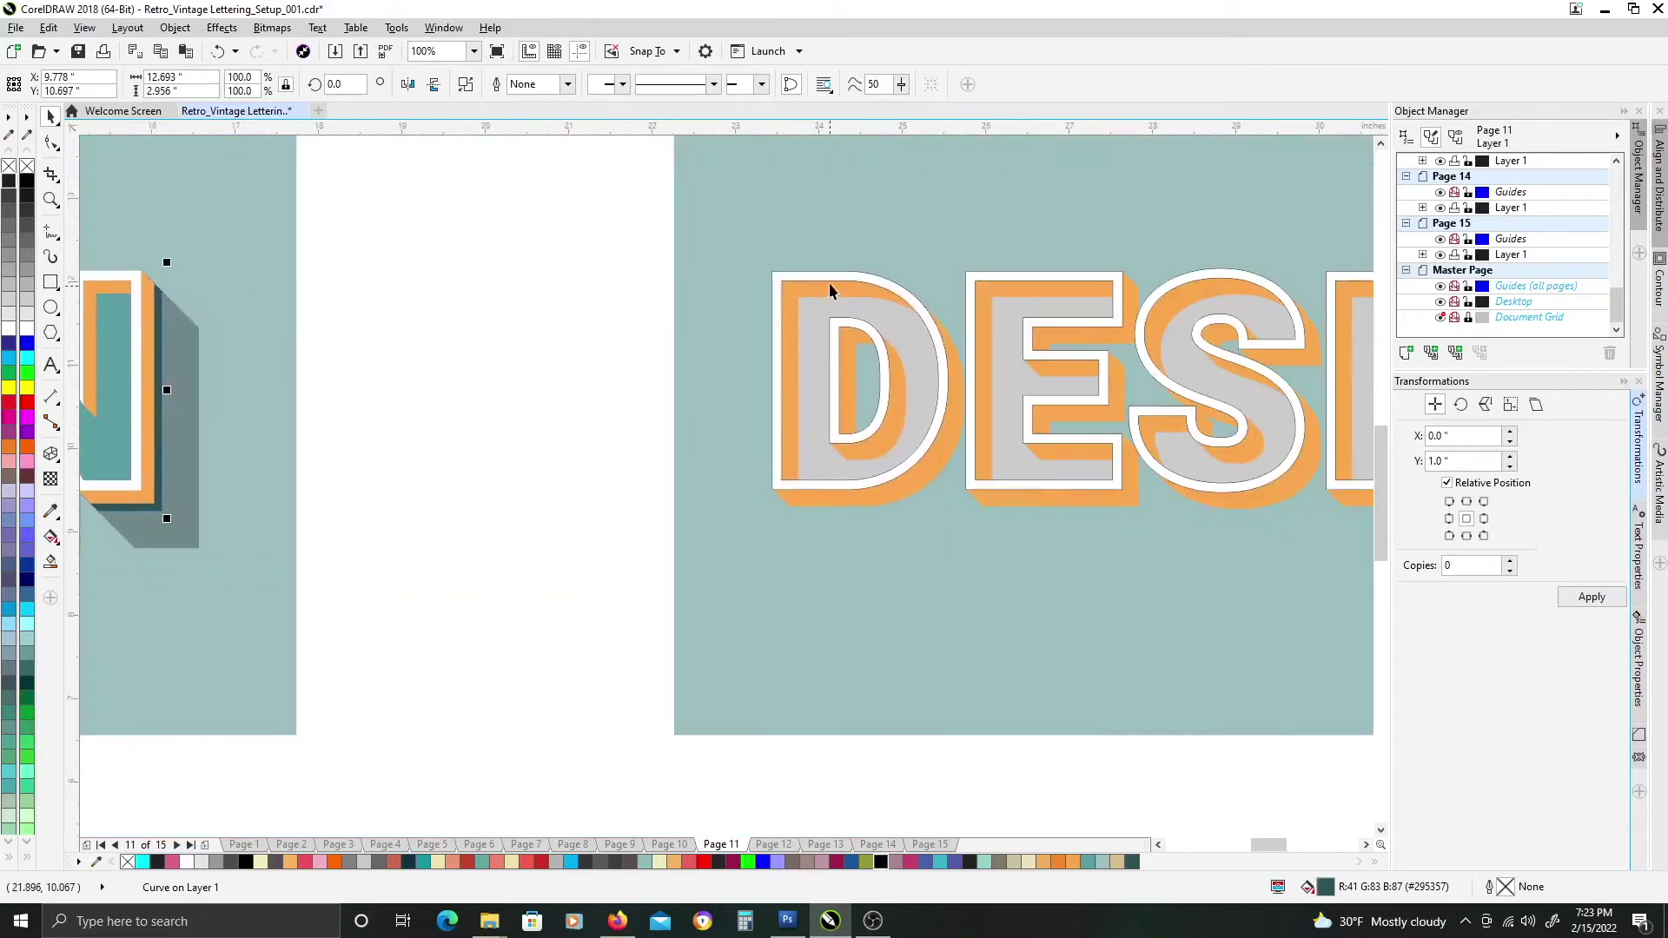
pyautogui.click(829, 275)
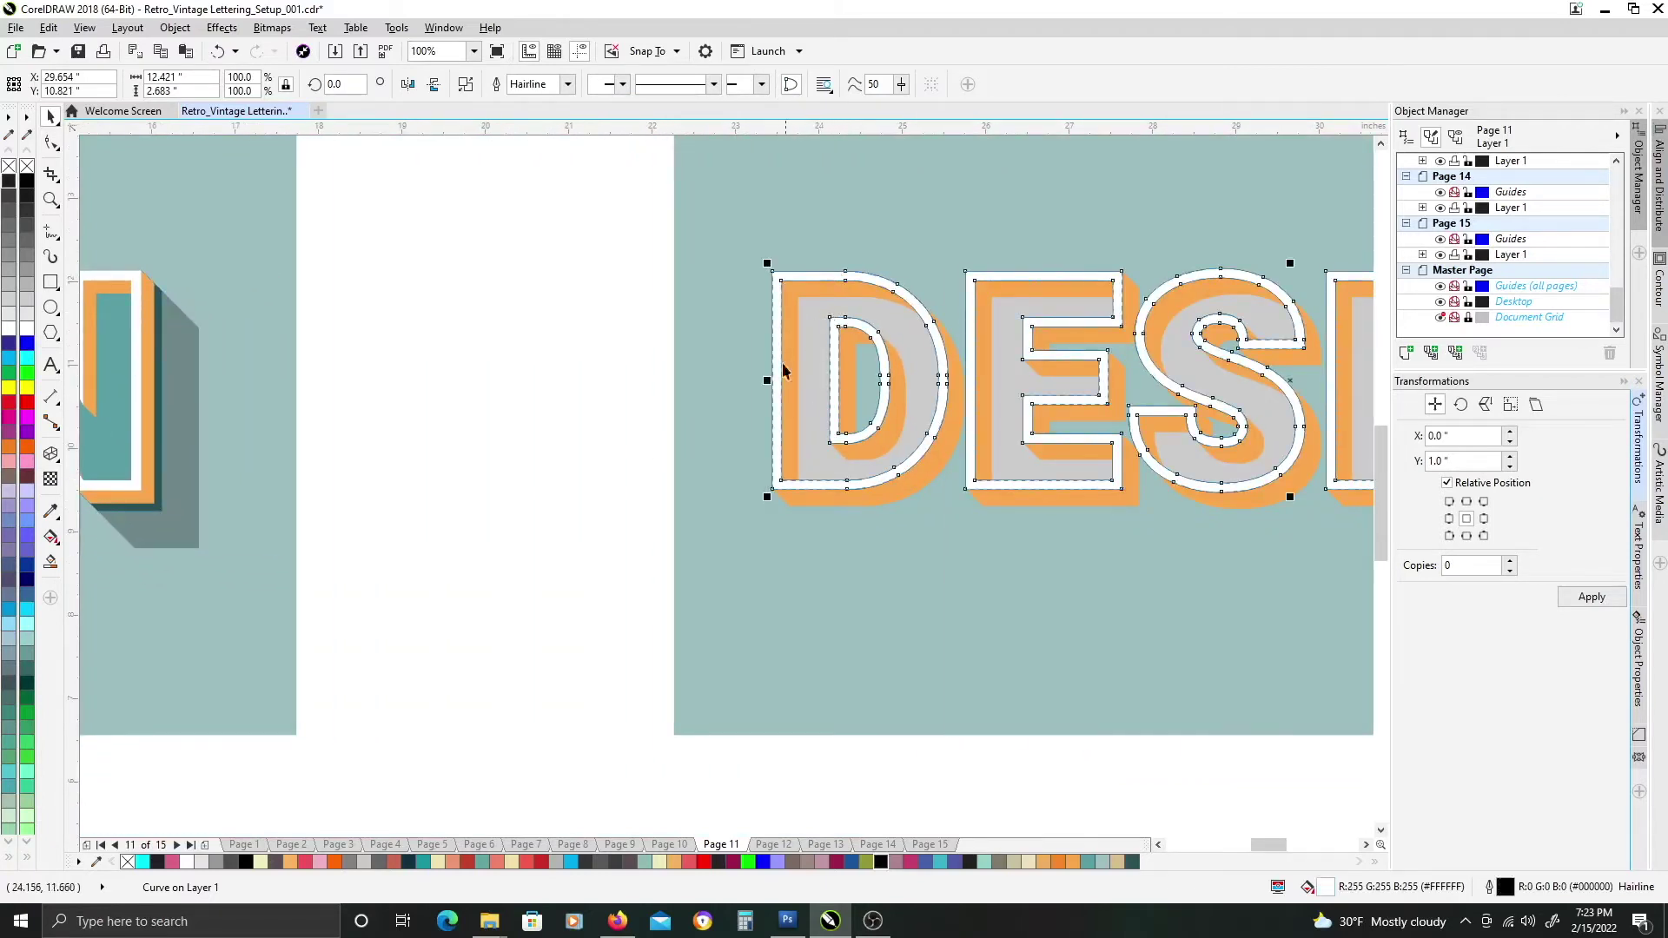
pyautogui.moveTo(1017, 363); pyautogui.dragTo(688, 404)
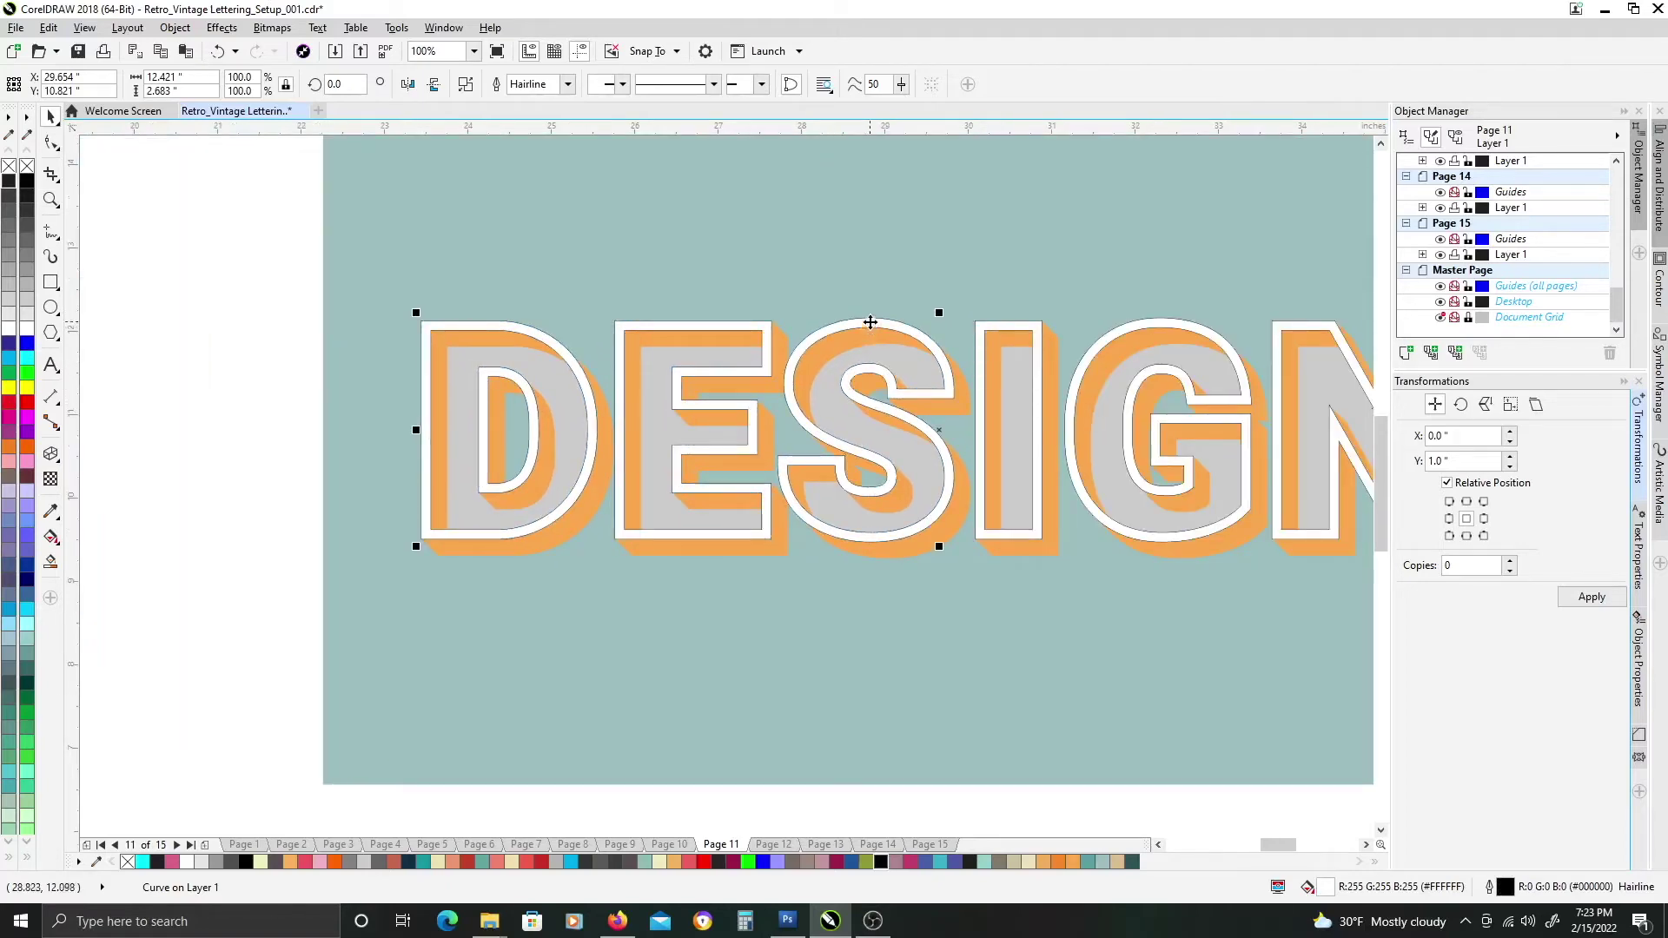
pyautogui.moveTo(870, 322); pyautogui.dragTo(868, 272)
pyautogui.hotkey('ctrl', 'z')
pyautogui.hscroll(3, 863, 437)
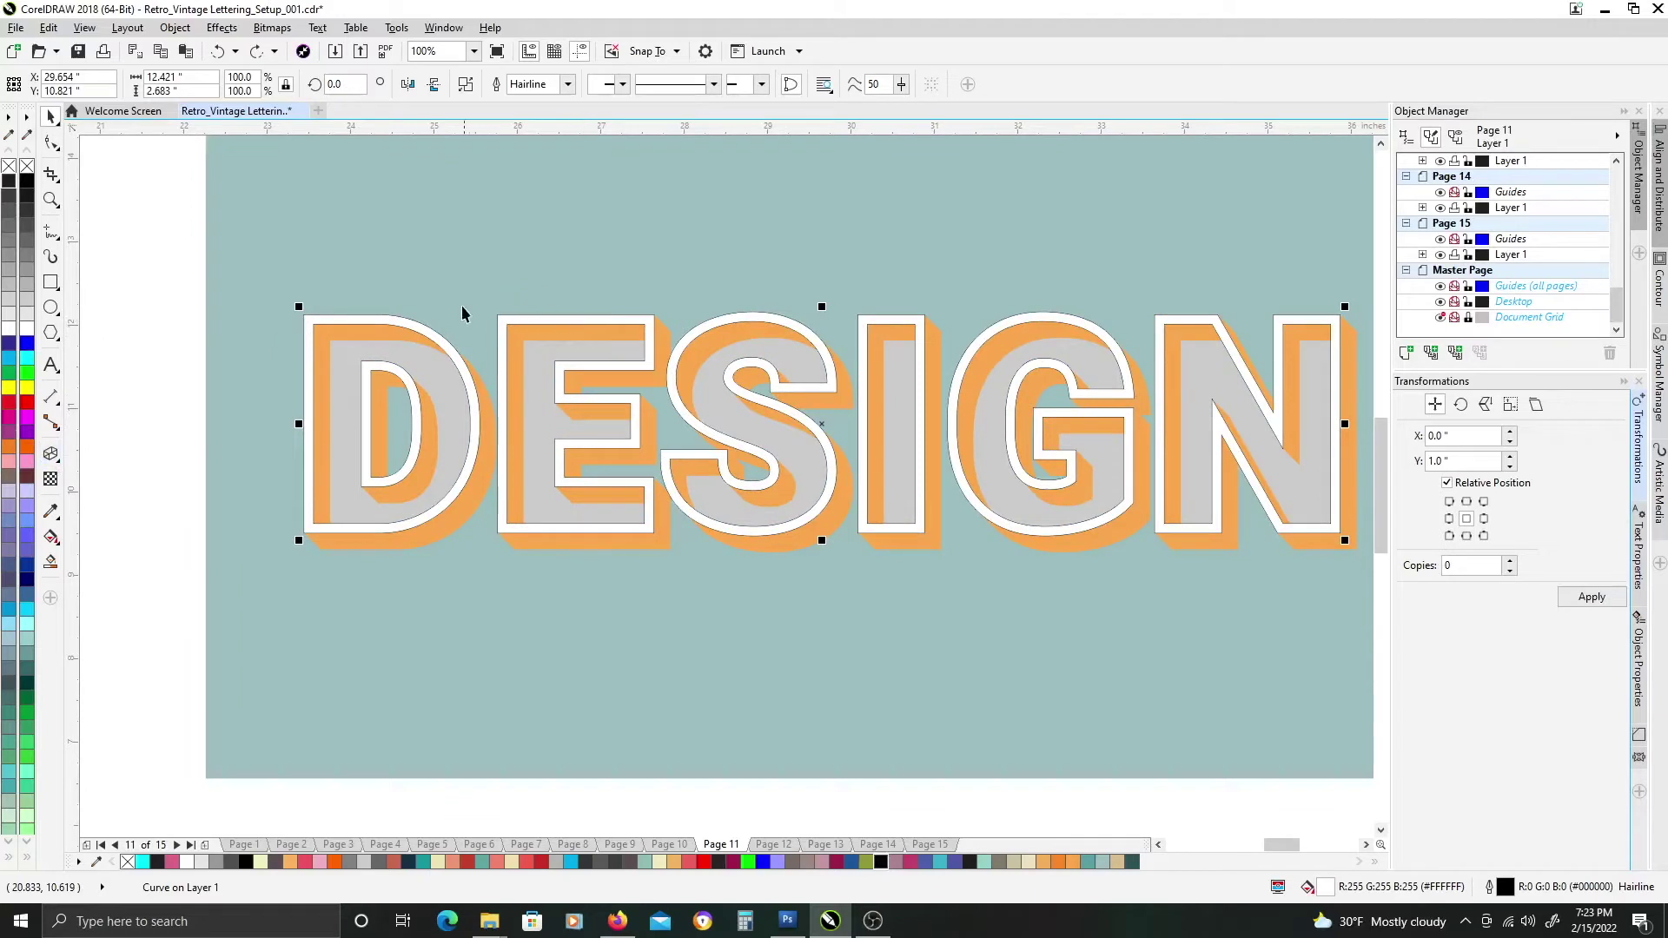
pyautogui.click(425, 323)
# Drag a block shadow down and to the right from the white DESIGN outline.
pyautogui.click(419, 325)
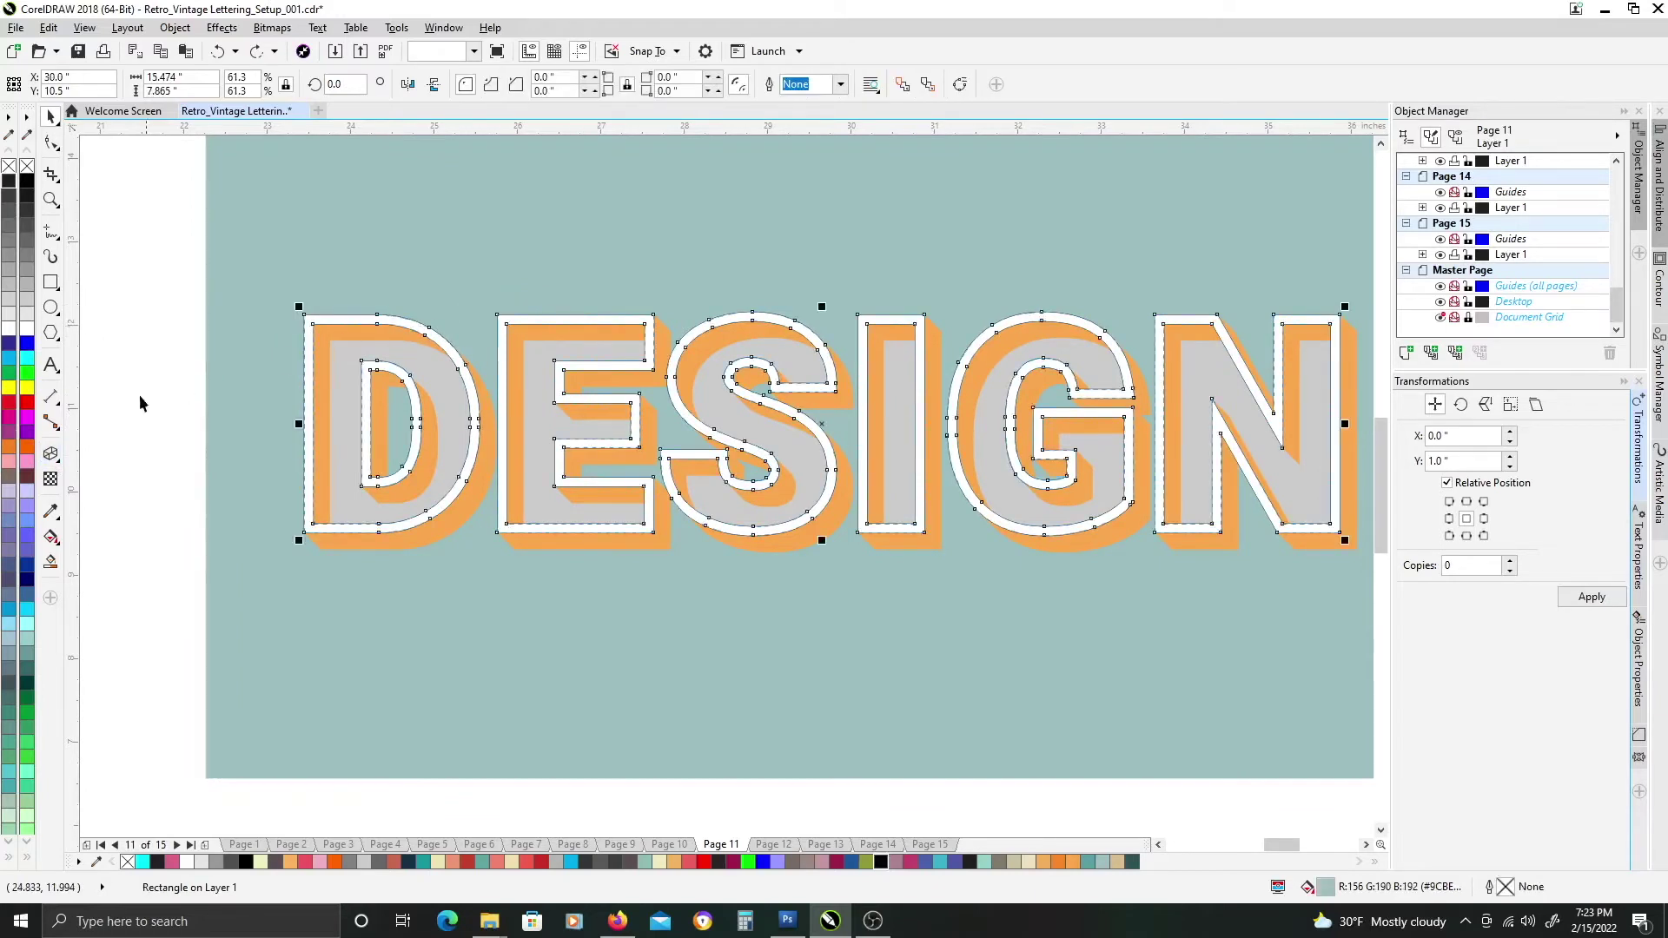
pyautogui.click(51, 456)
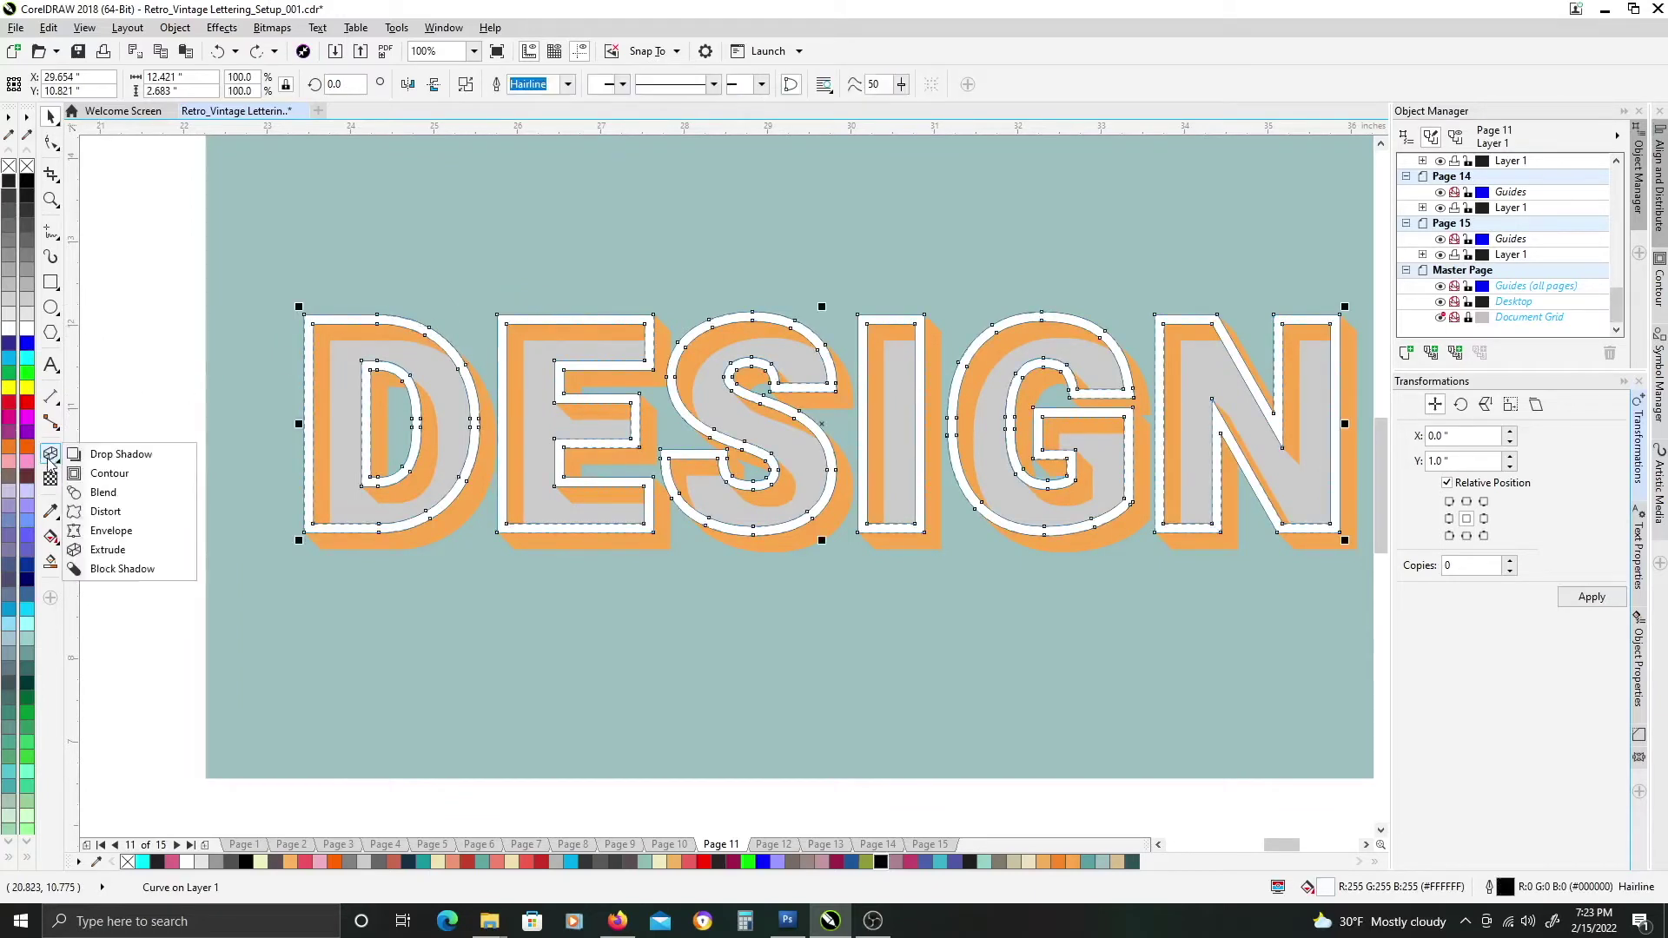
pyautogui.click(110, 570)
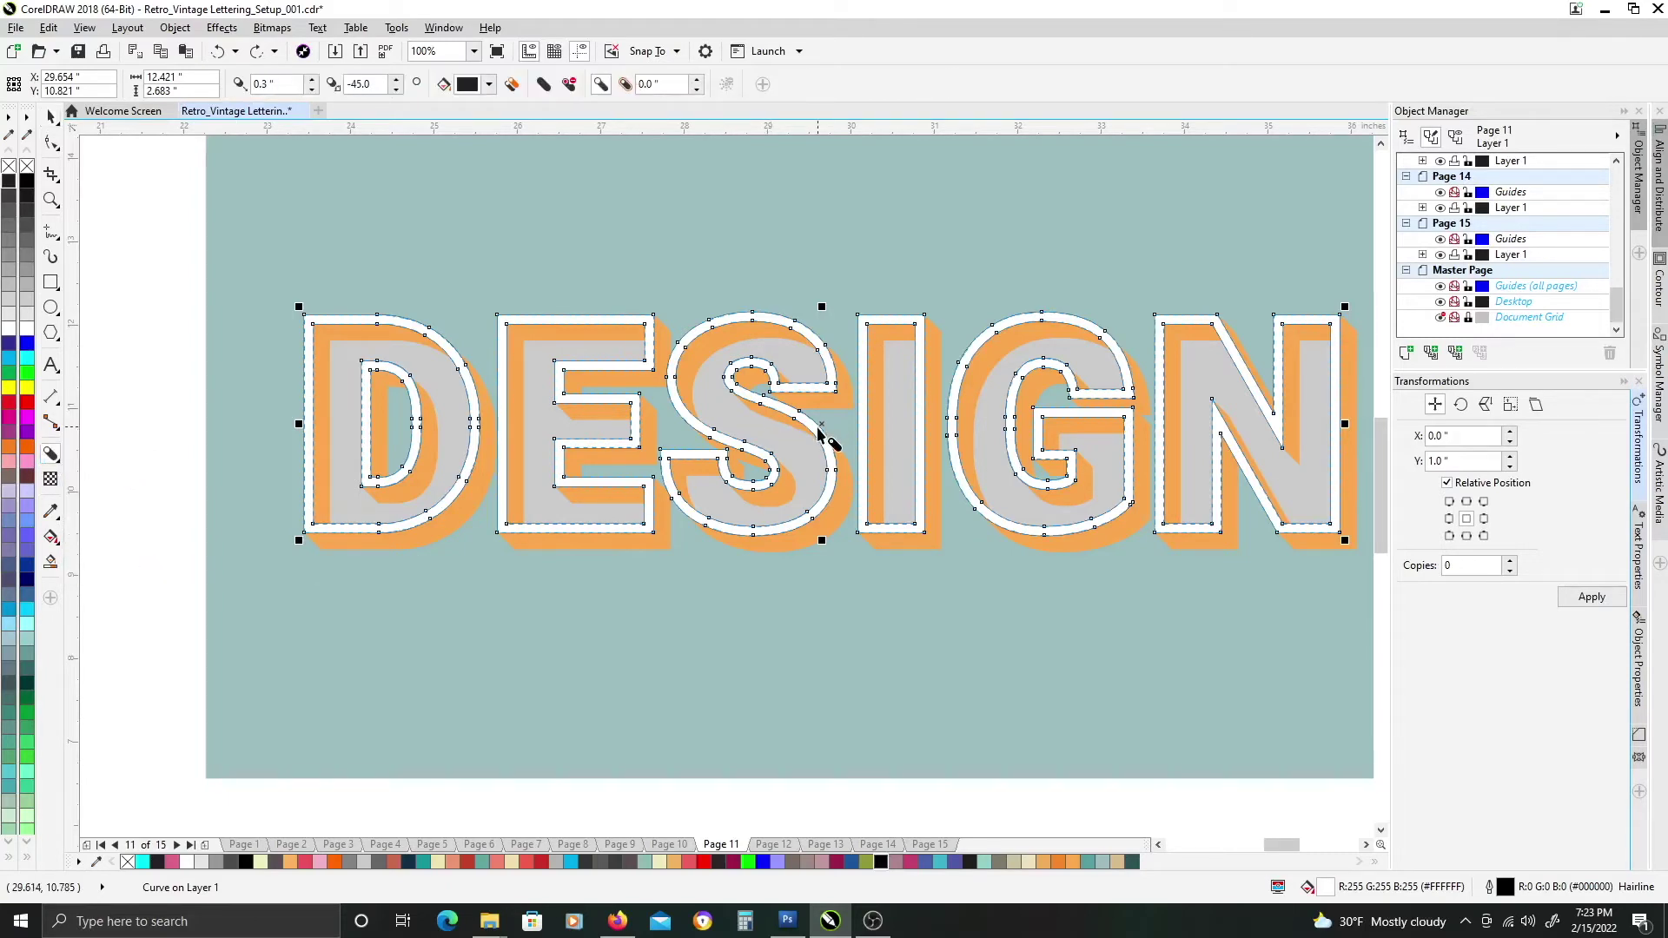
pyautogui.moveTo(821, 424); pyautogui.dragTo(857, 492)
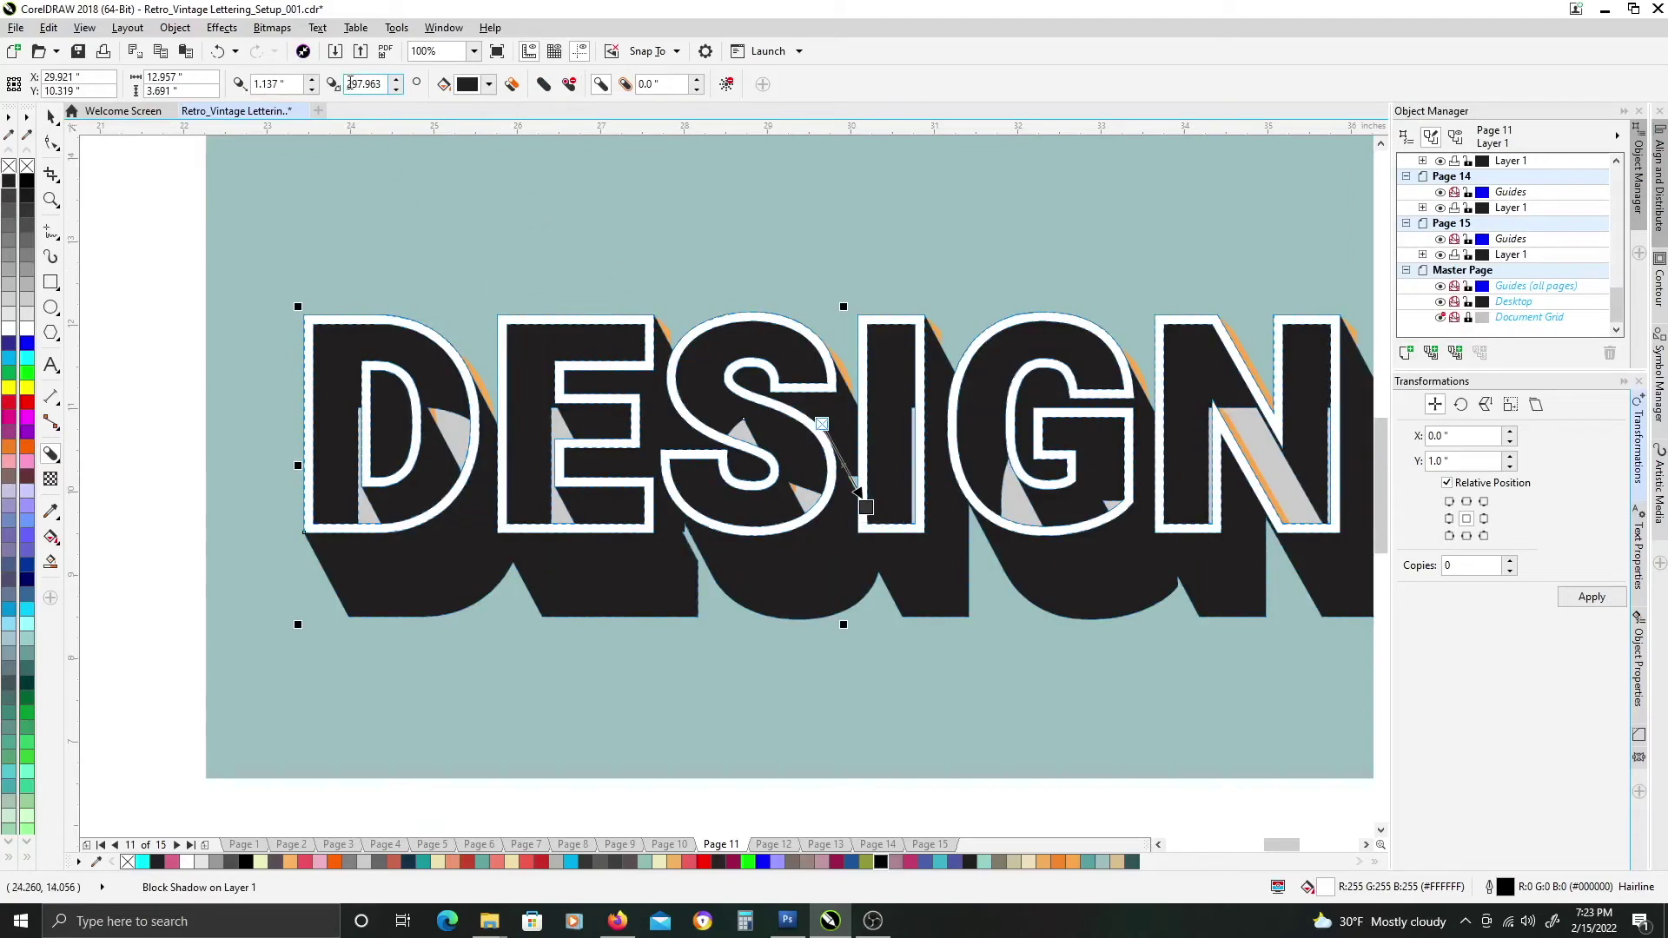
# Put the block shadow behind the lettering and shorten it to 0.377" at -45°.
pyautogui.click(384, 85)
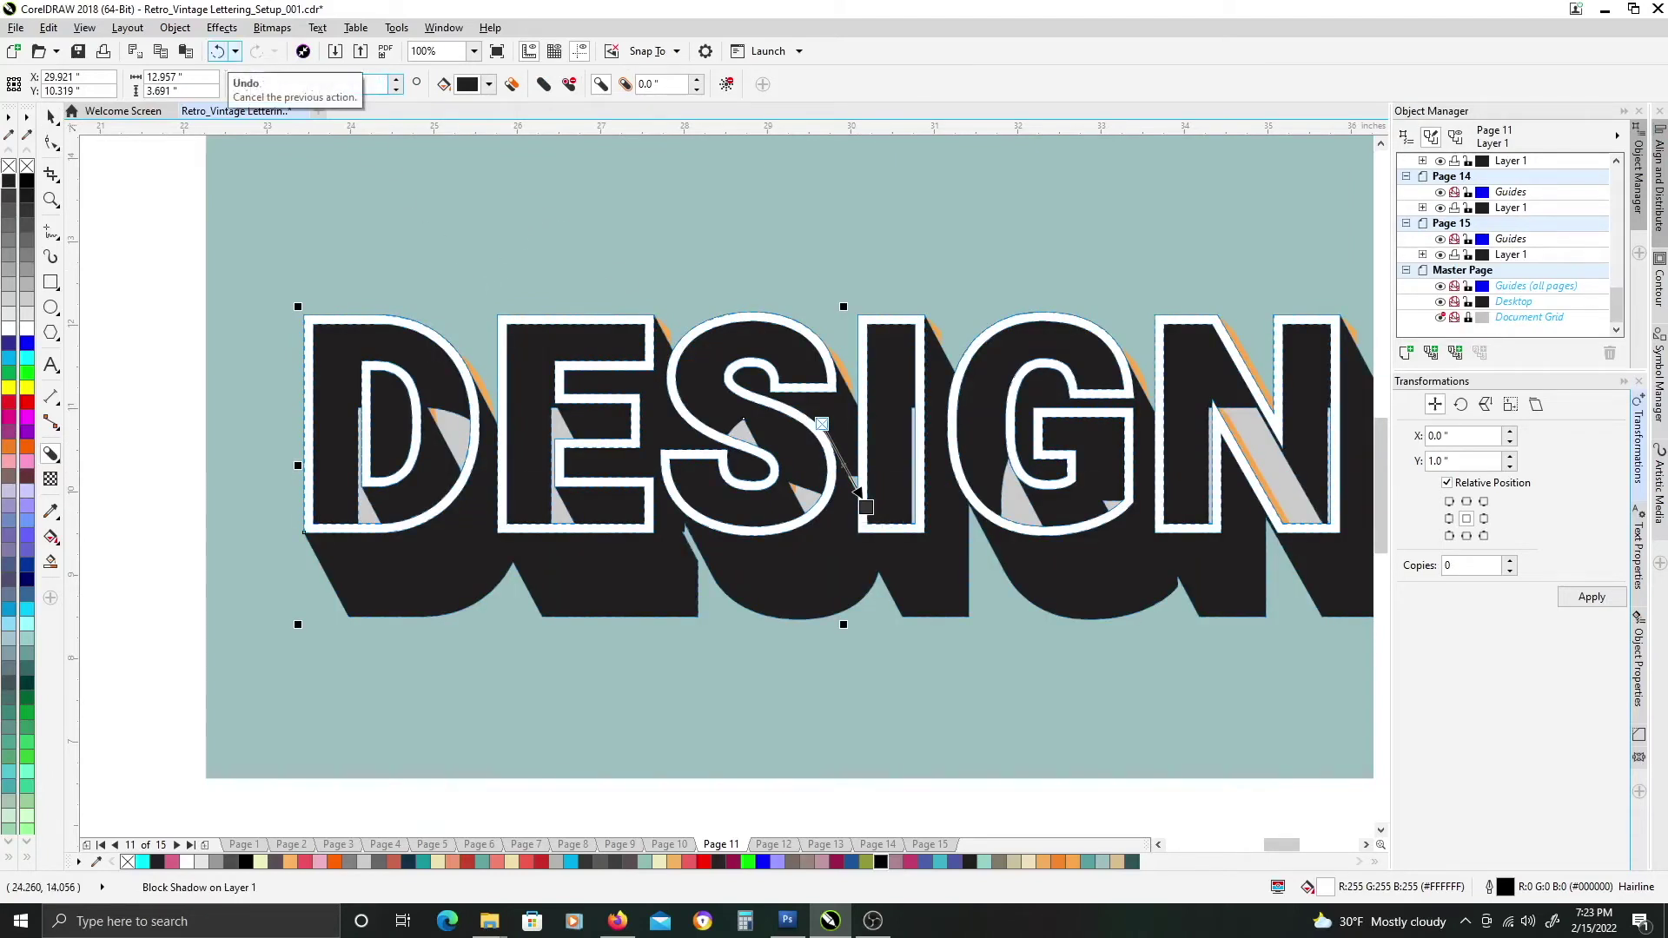
pyautogui.click(217, 52)
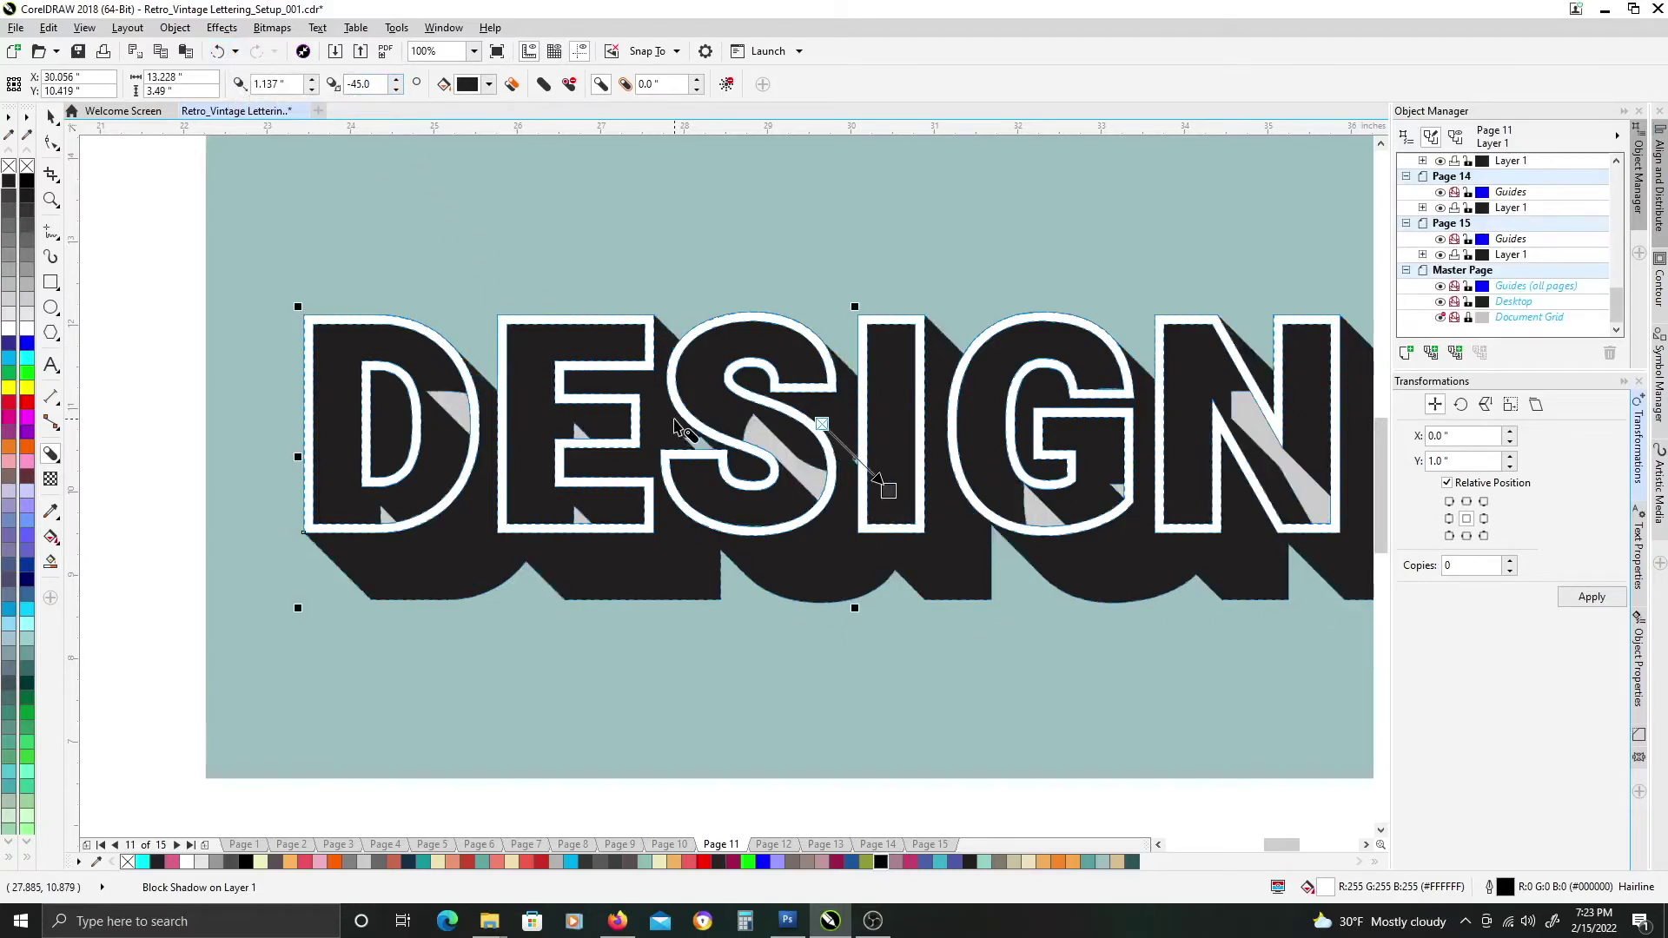
pyautogui.hotkey('ctrl', 'z')
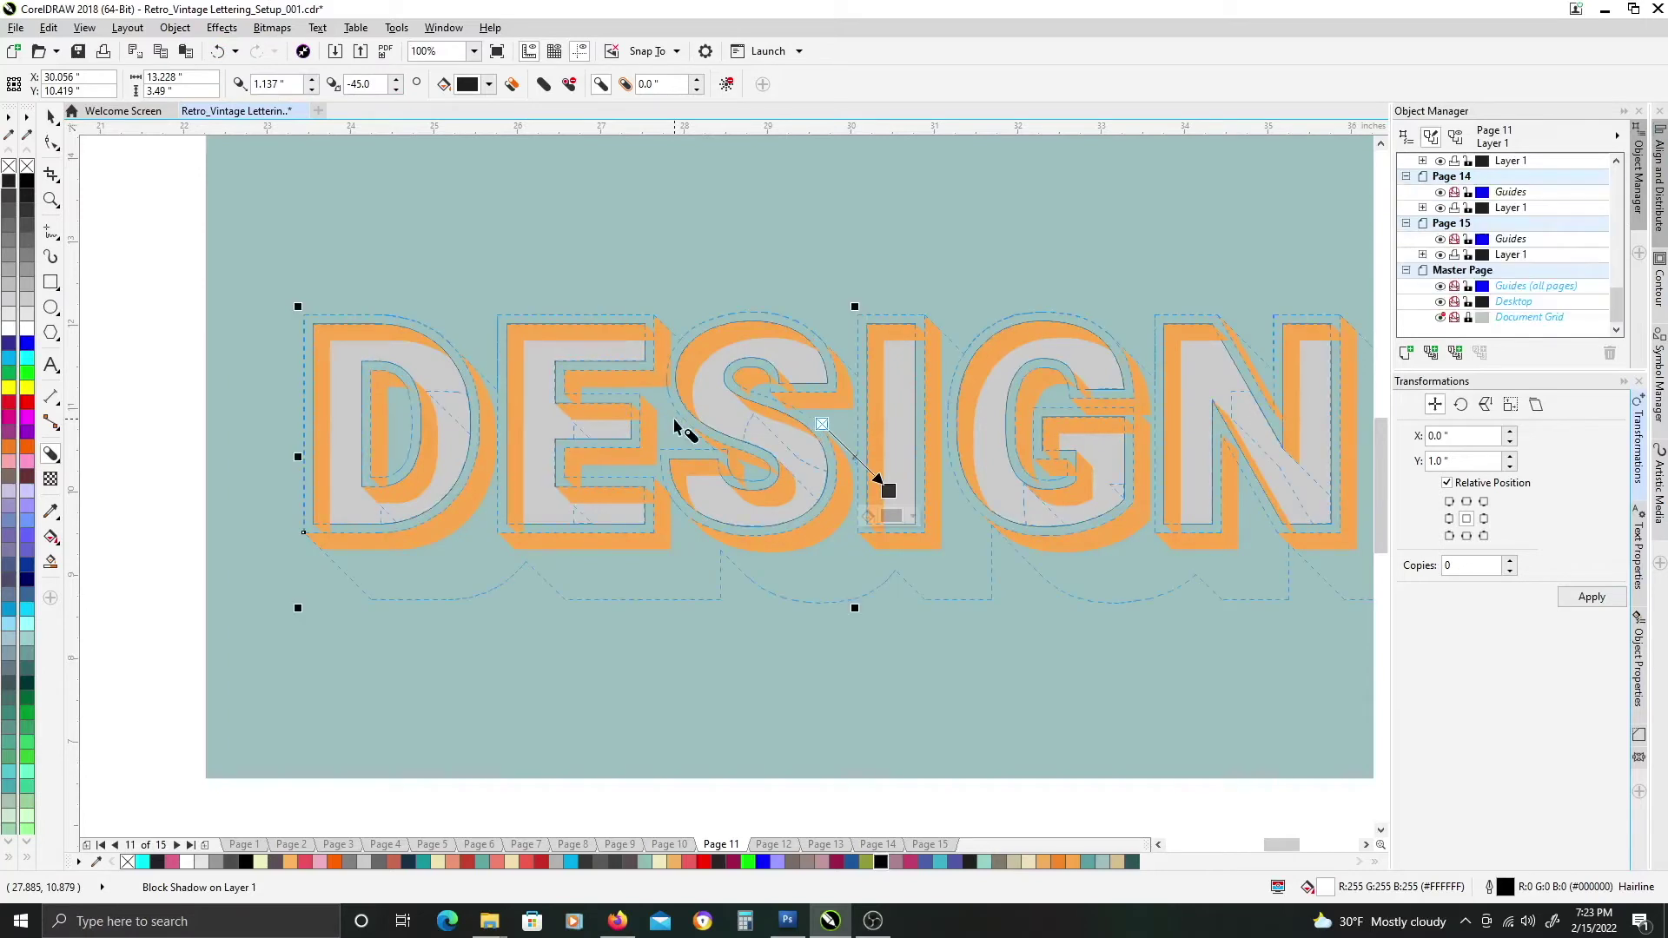
pyautogui.click(771, 260)
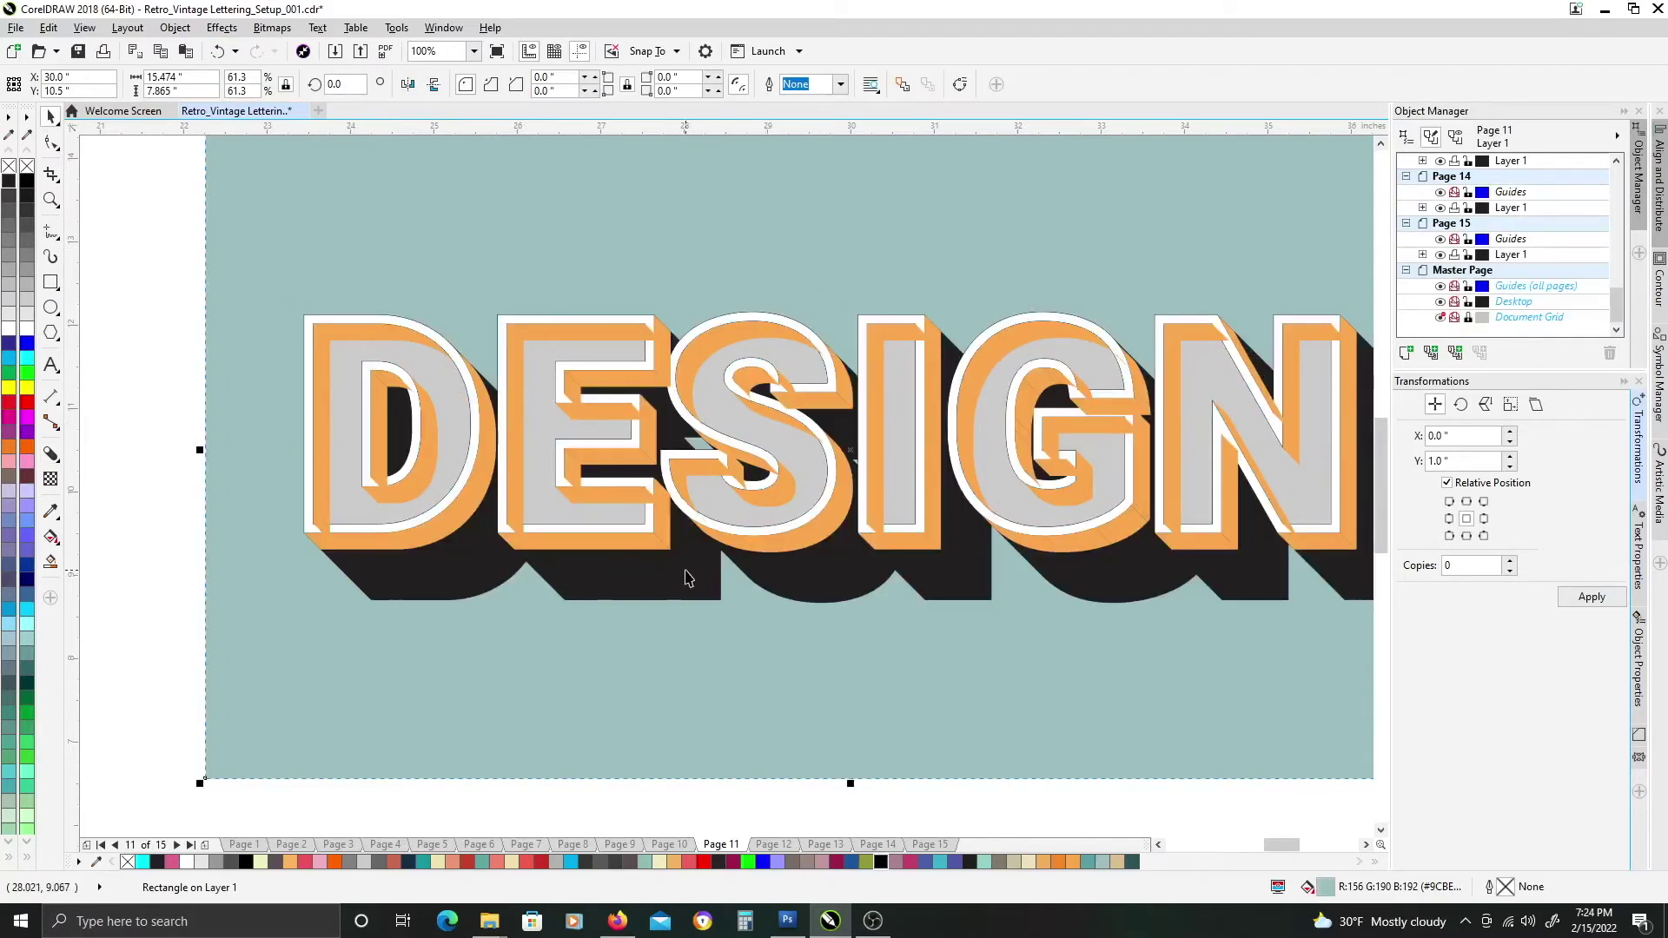
pyautogui.click(686, 527)
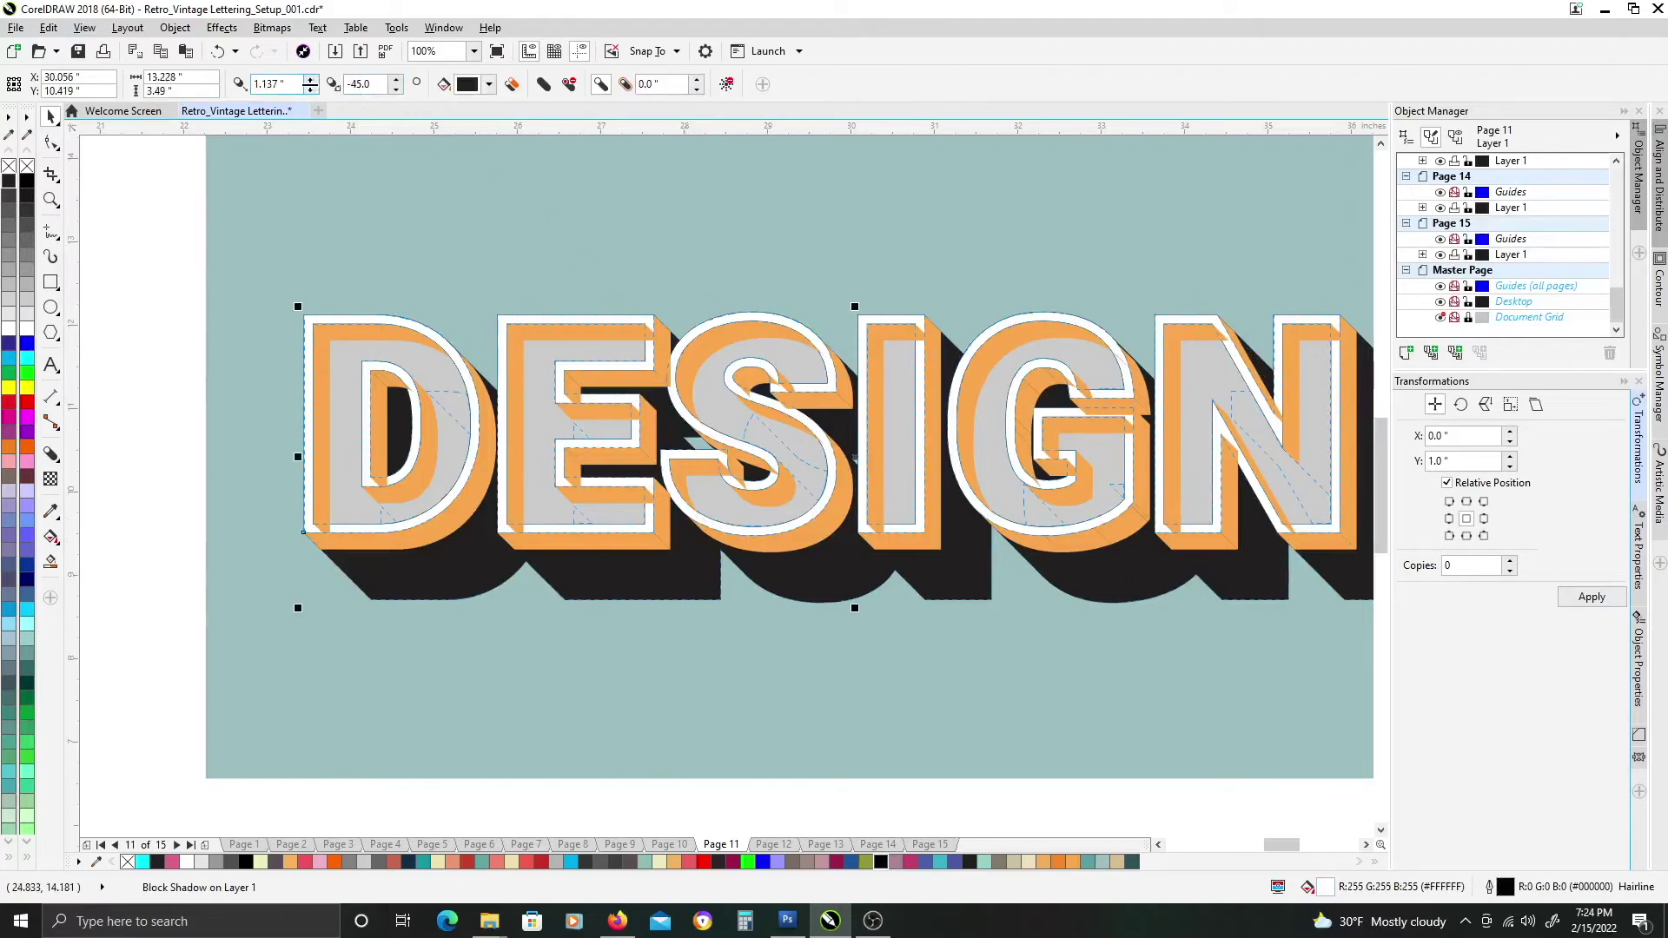
pyautogui.moveTo(311, 87)
pyautogui.mouseDown()
pyautogui.moveTo(317, 109)
pyautogui.moveTo(316, 93)
pyautogui.mouseUp()
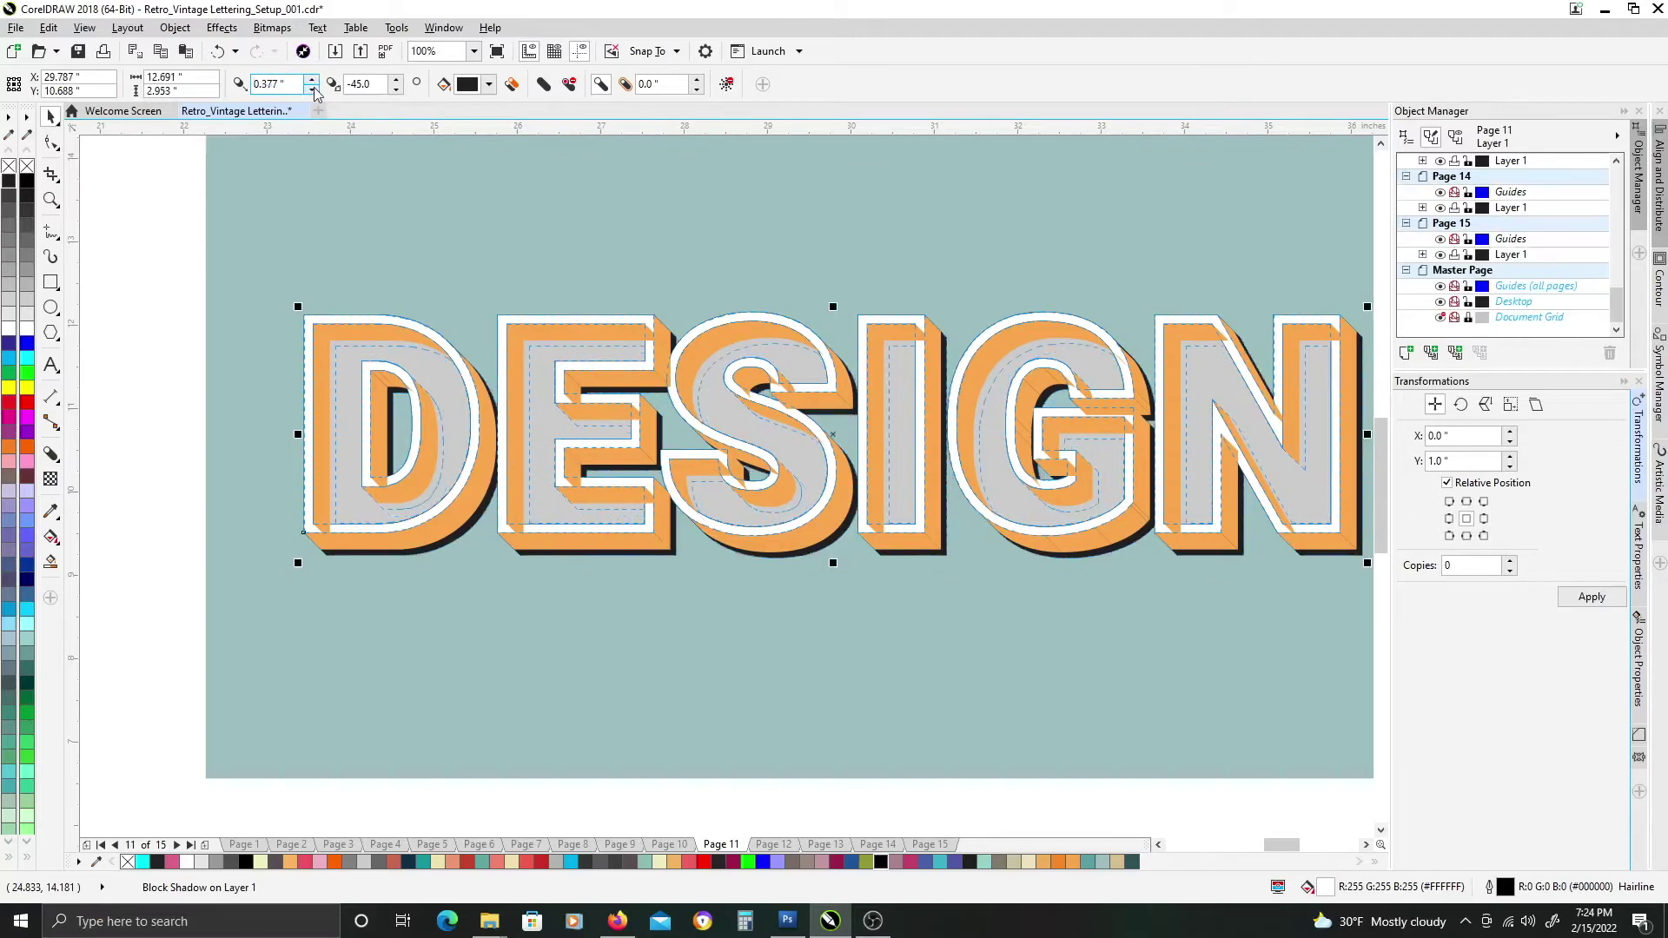
# Set the block shadow depth to 0.4", trying 0.45" before settling back on 0.4".
pyautogui.doubleClick(287, 83)
pyautogui.write('.4')
pyautogui.press('Return')
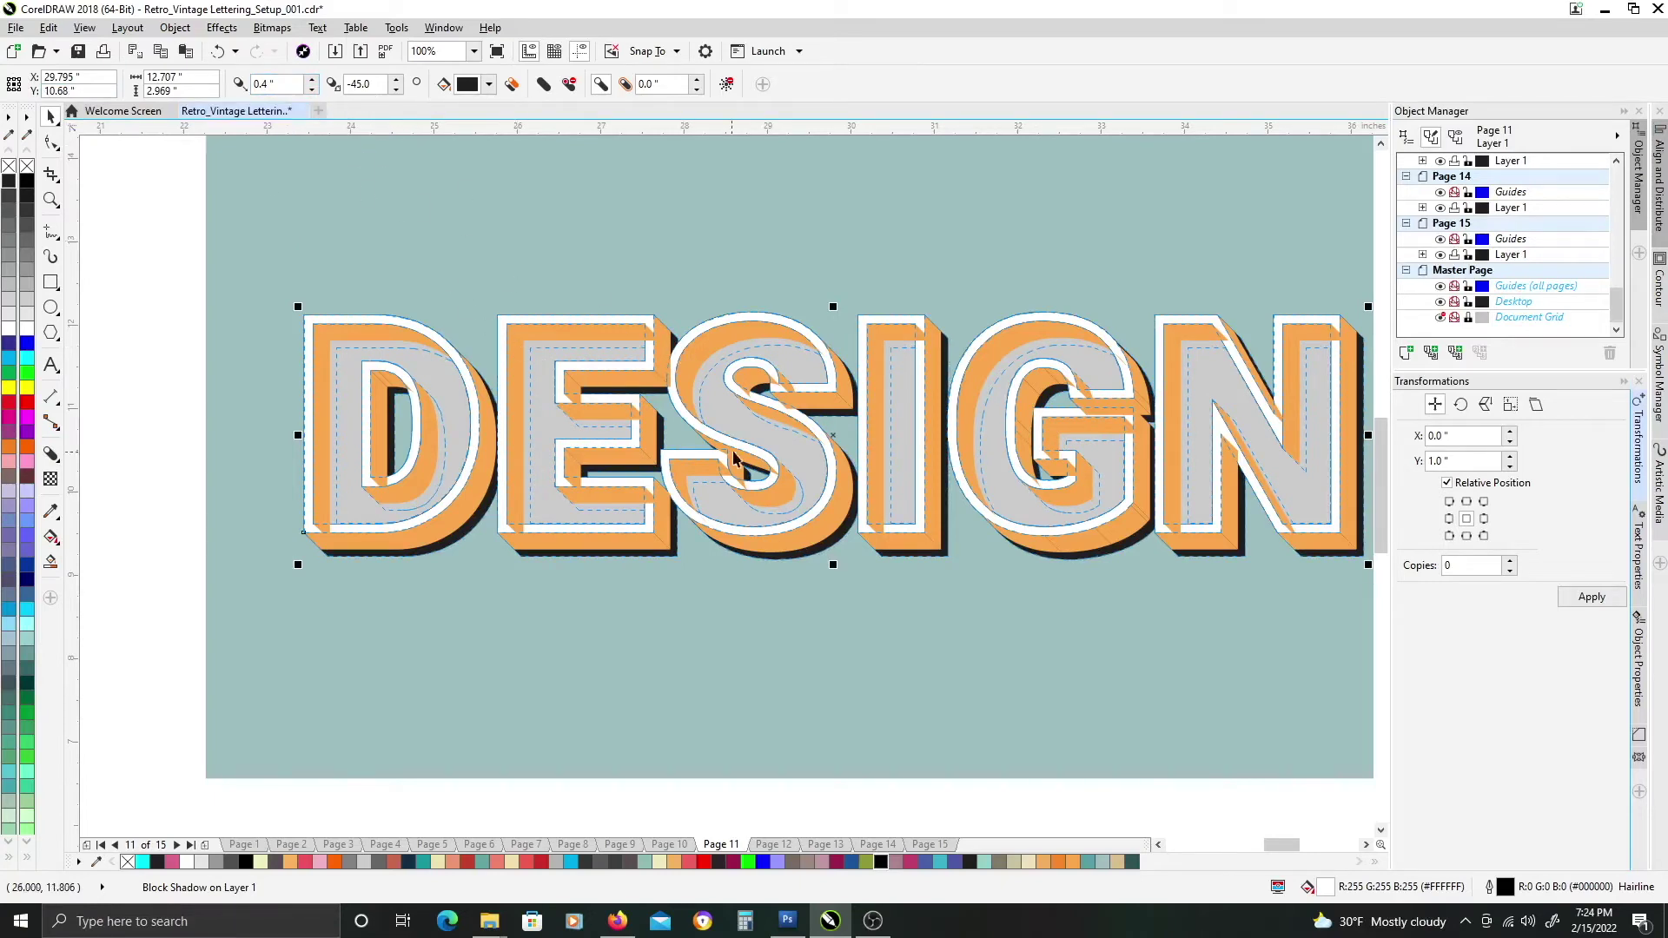
pyautogui.click(296, 84)
pyautogui.write('0.45')
pyautogui.press('Return')
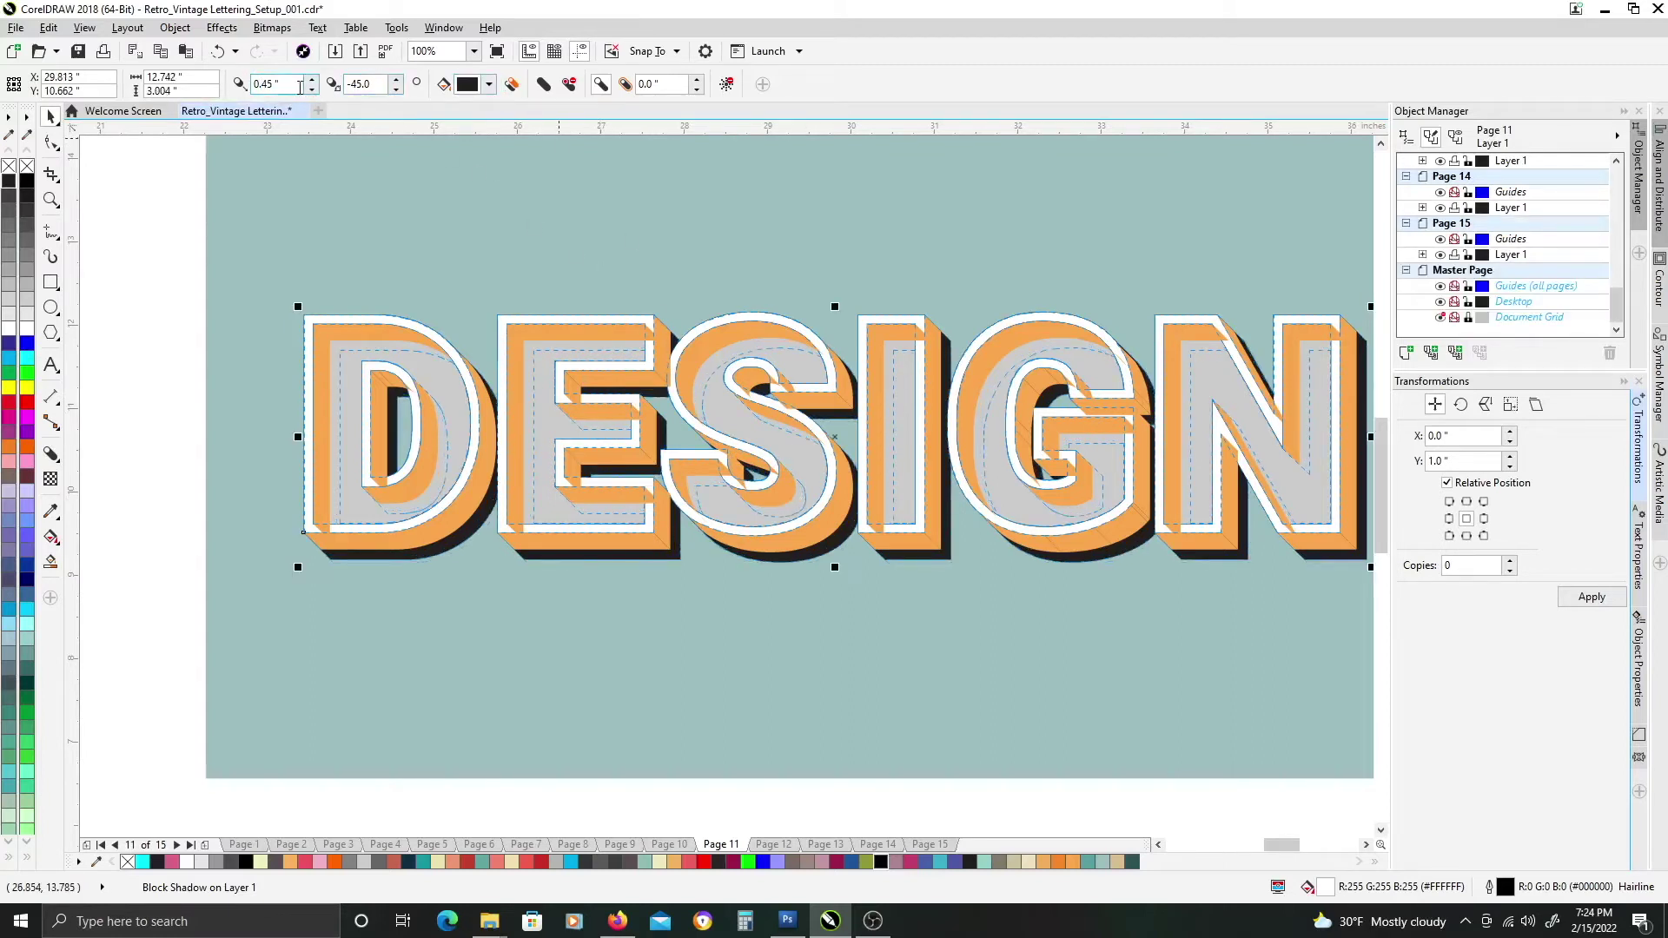
pyautogui.doubleClick(274, 84)
pyautogui.write('0.4')
pyautogui.press('Return')
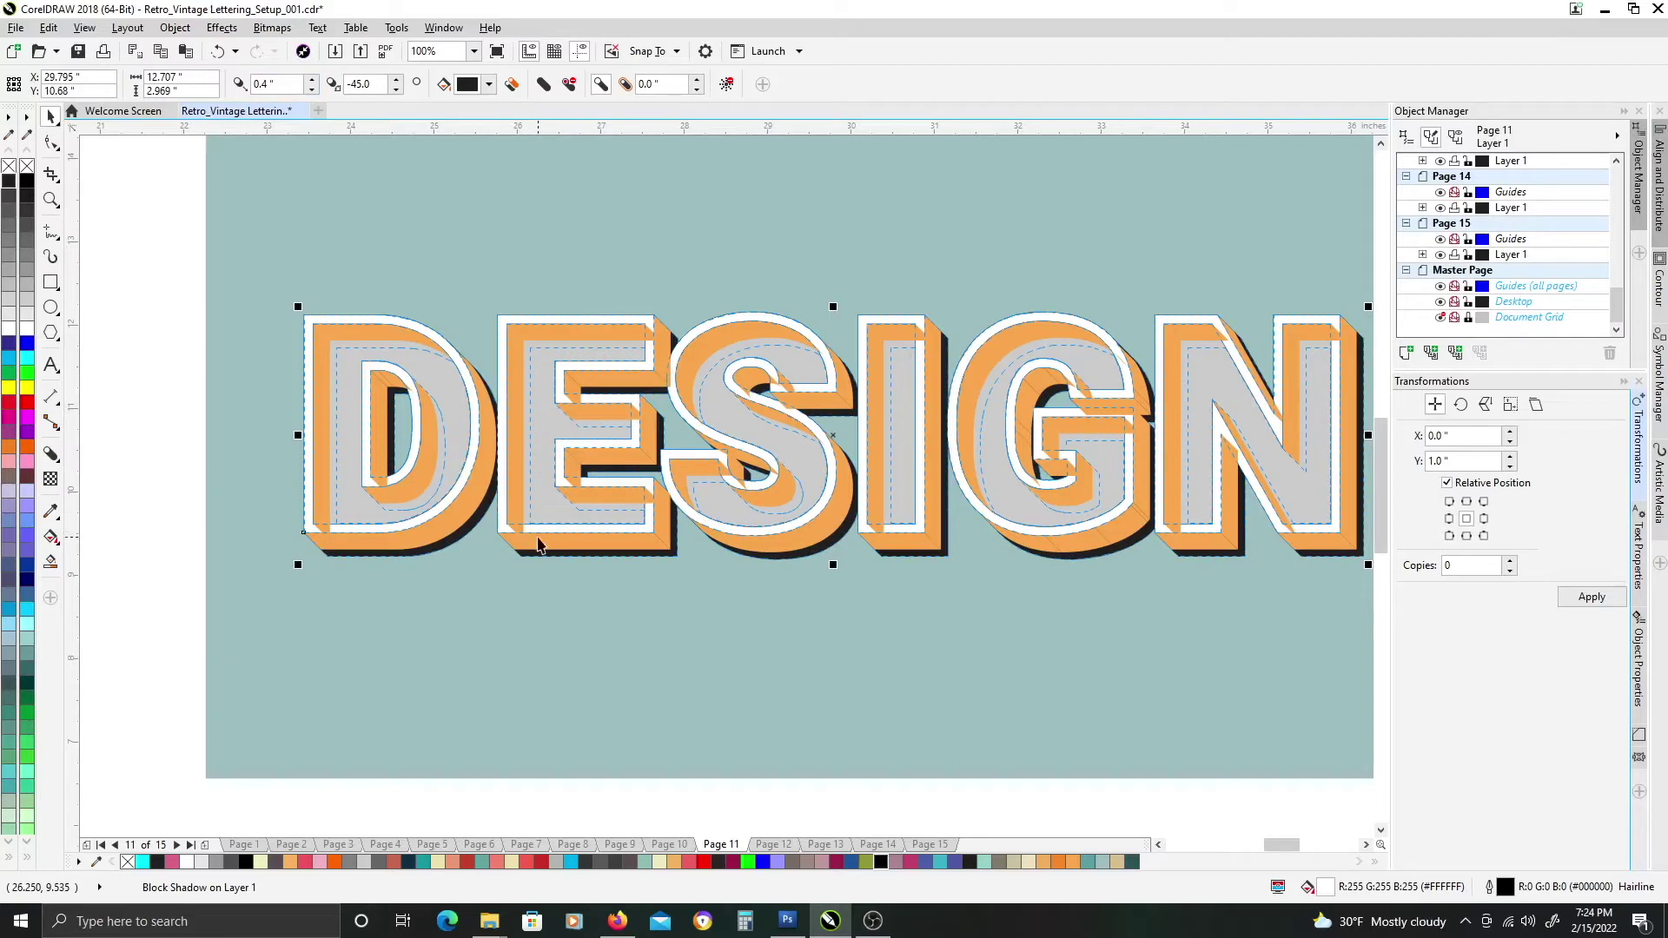
pyautogui.click(538, 545)
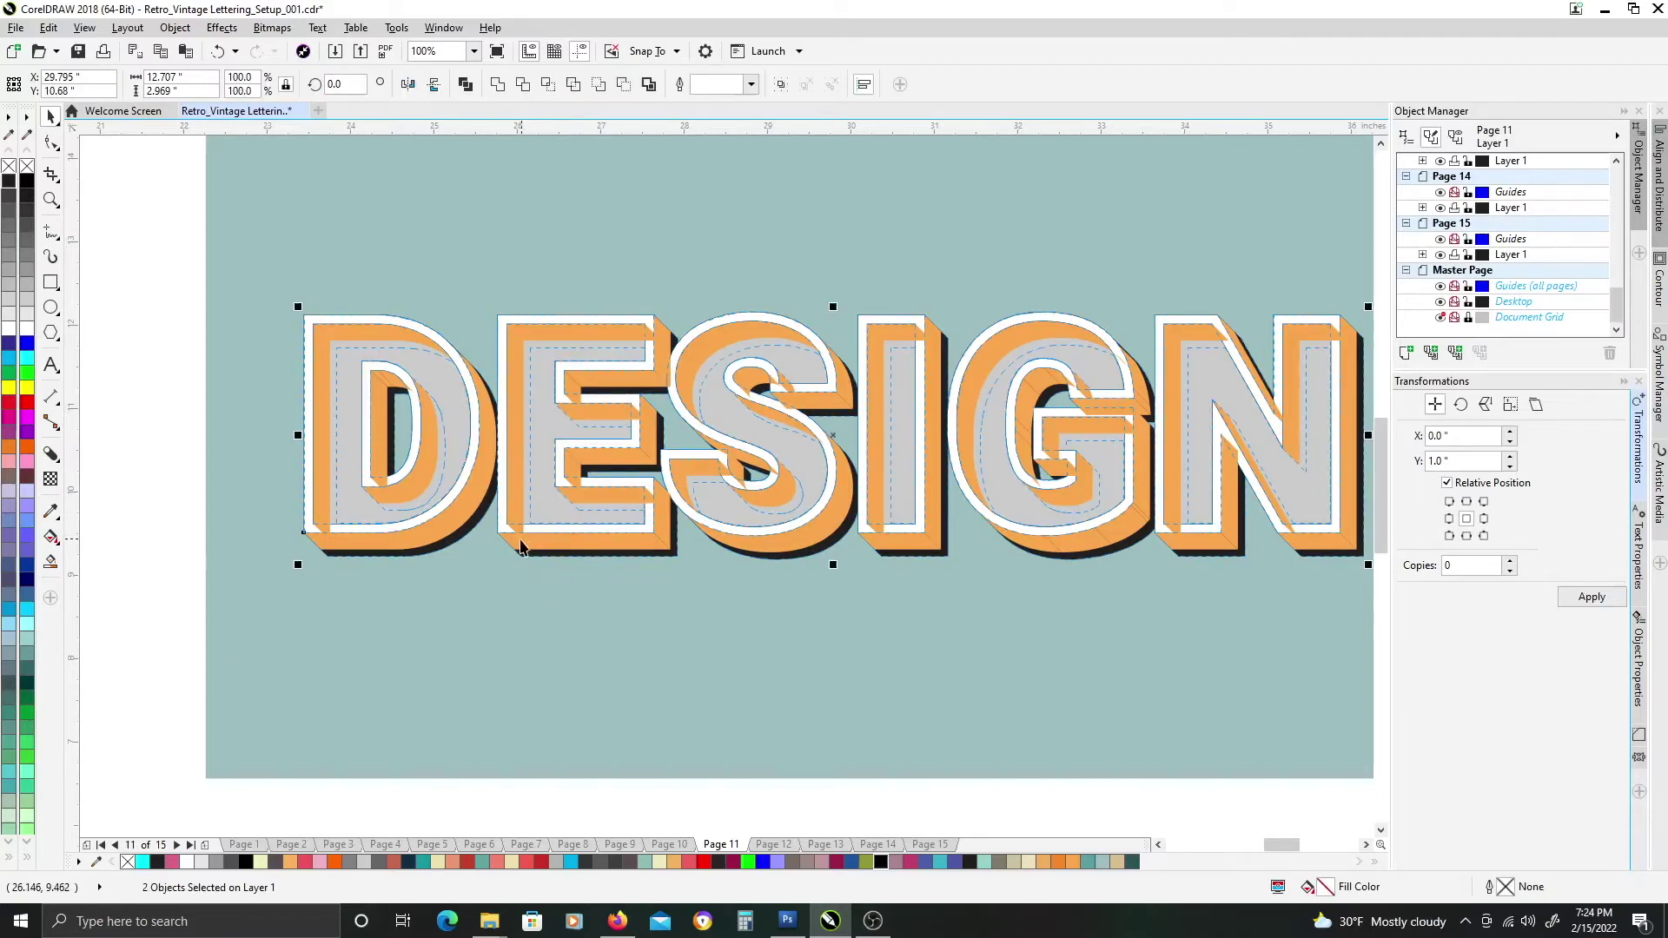
pyautogui.click(507, 586)
pyautogui.click(469, 533)
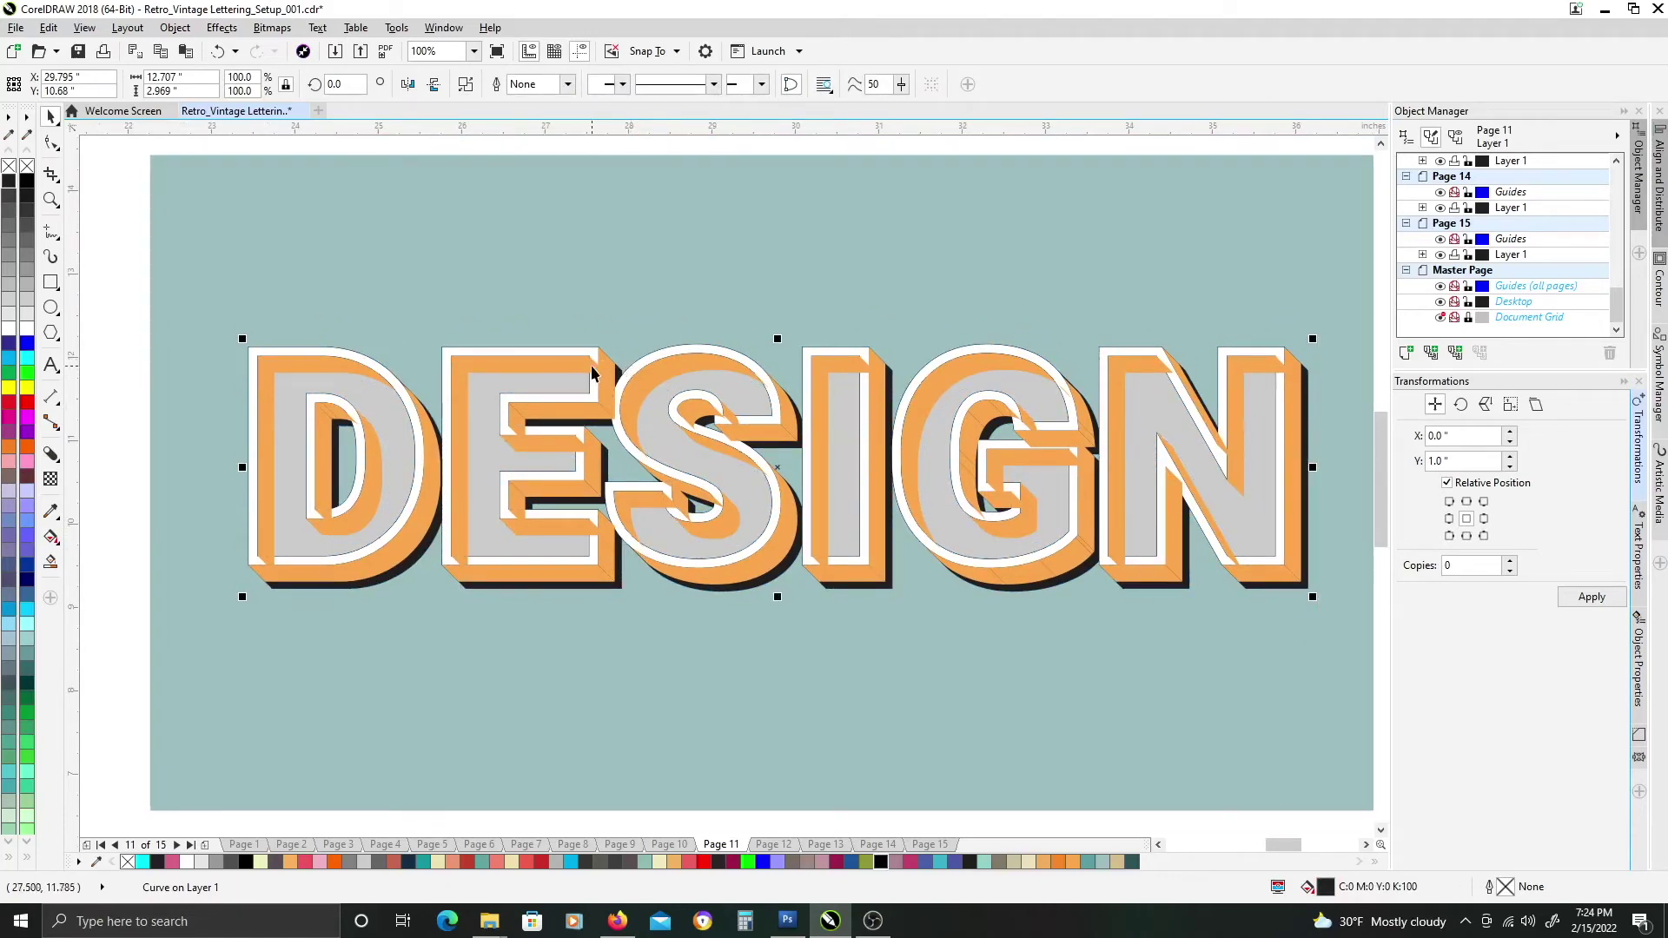
pyautogui.scroll(2, 602, 387)
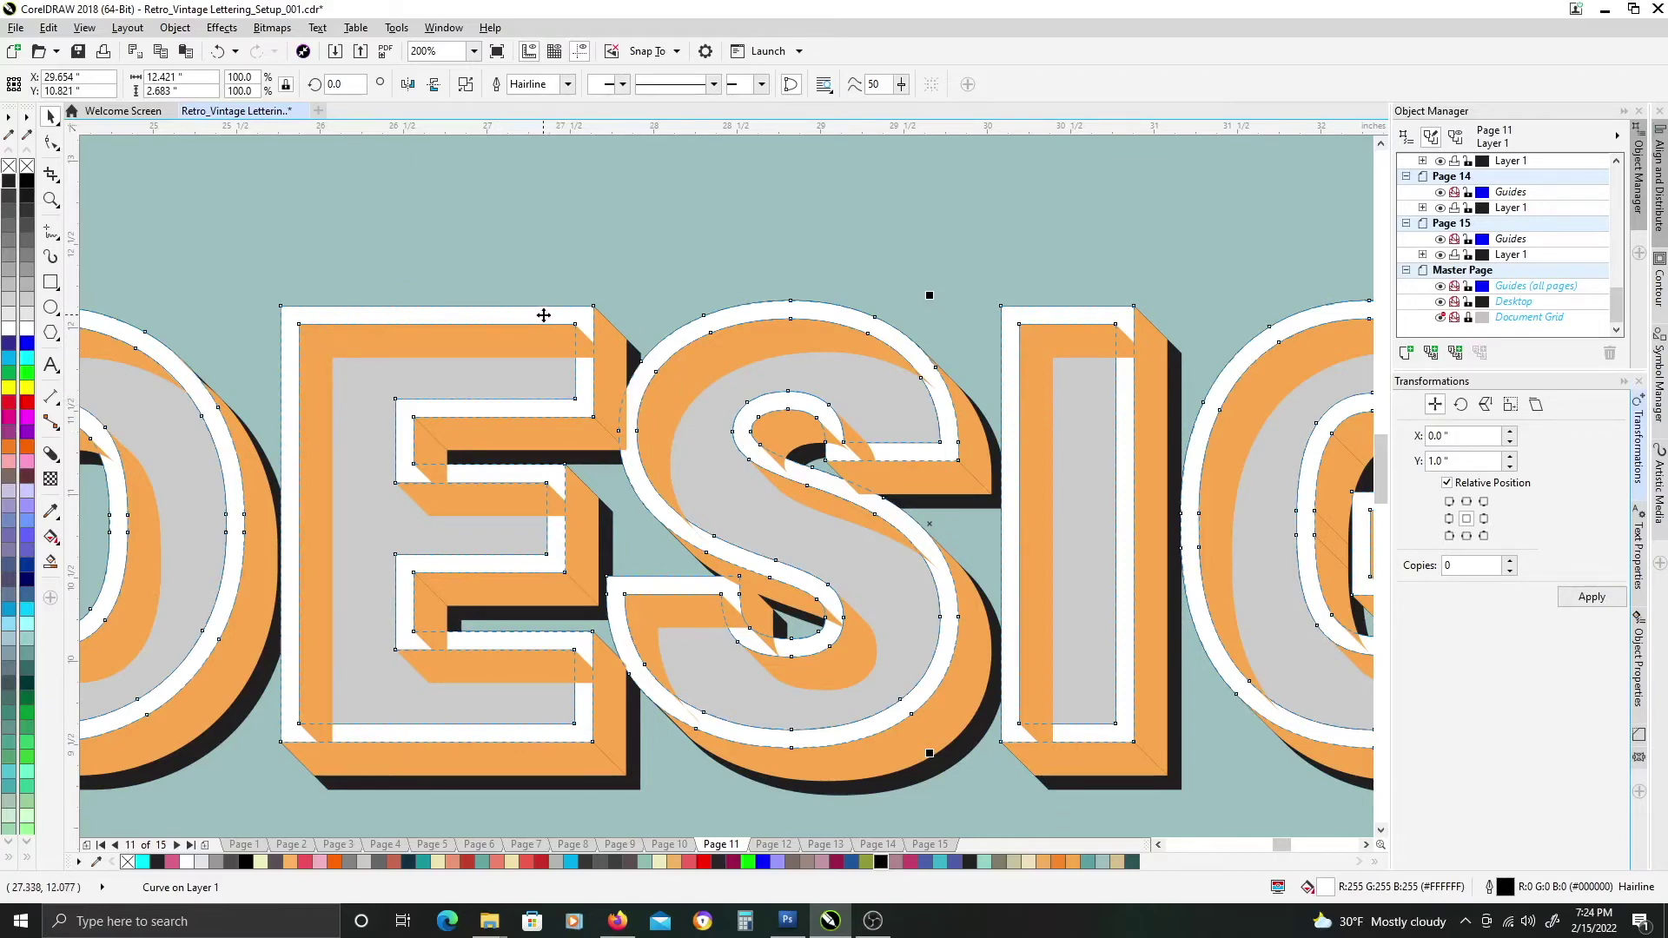
pyautogui.click(526, 315)
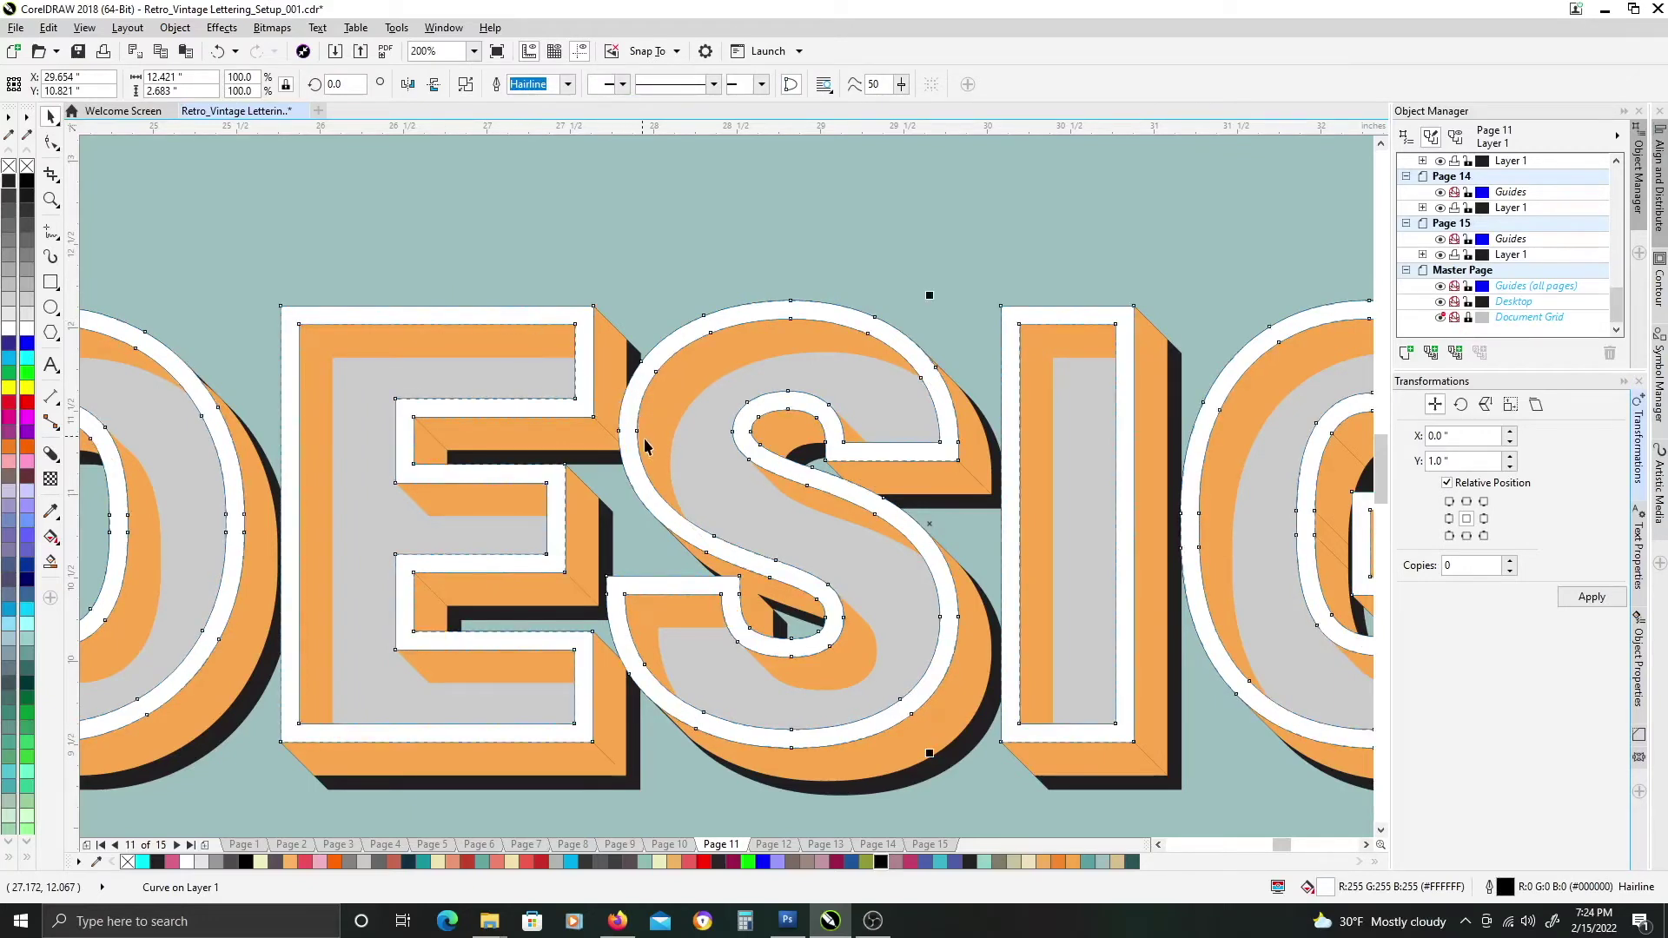
pyautogui.scroll(-3, 648, 441)
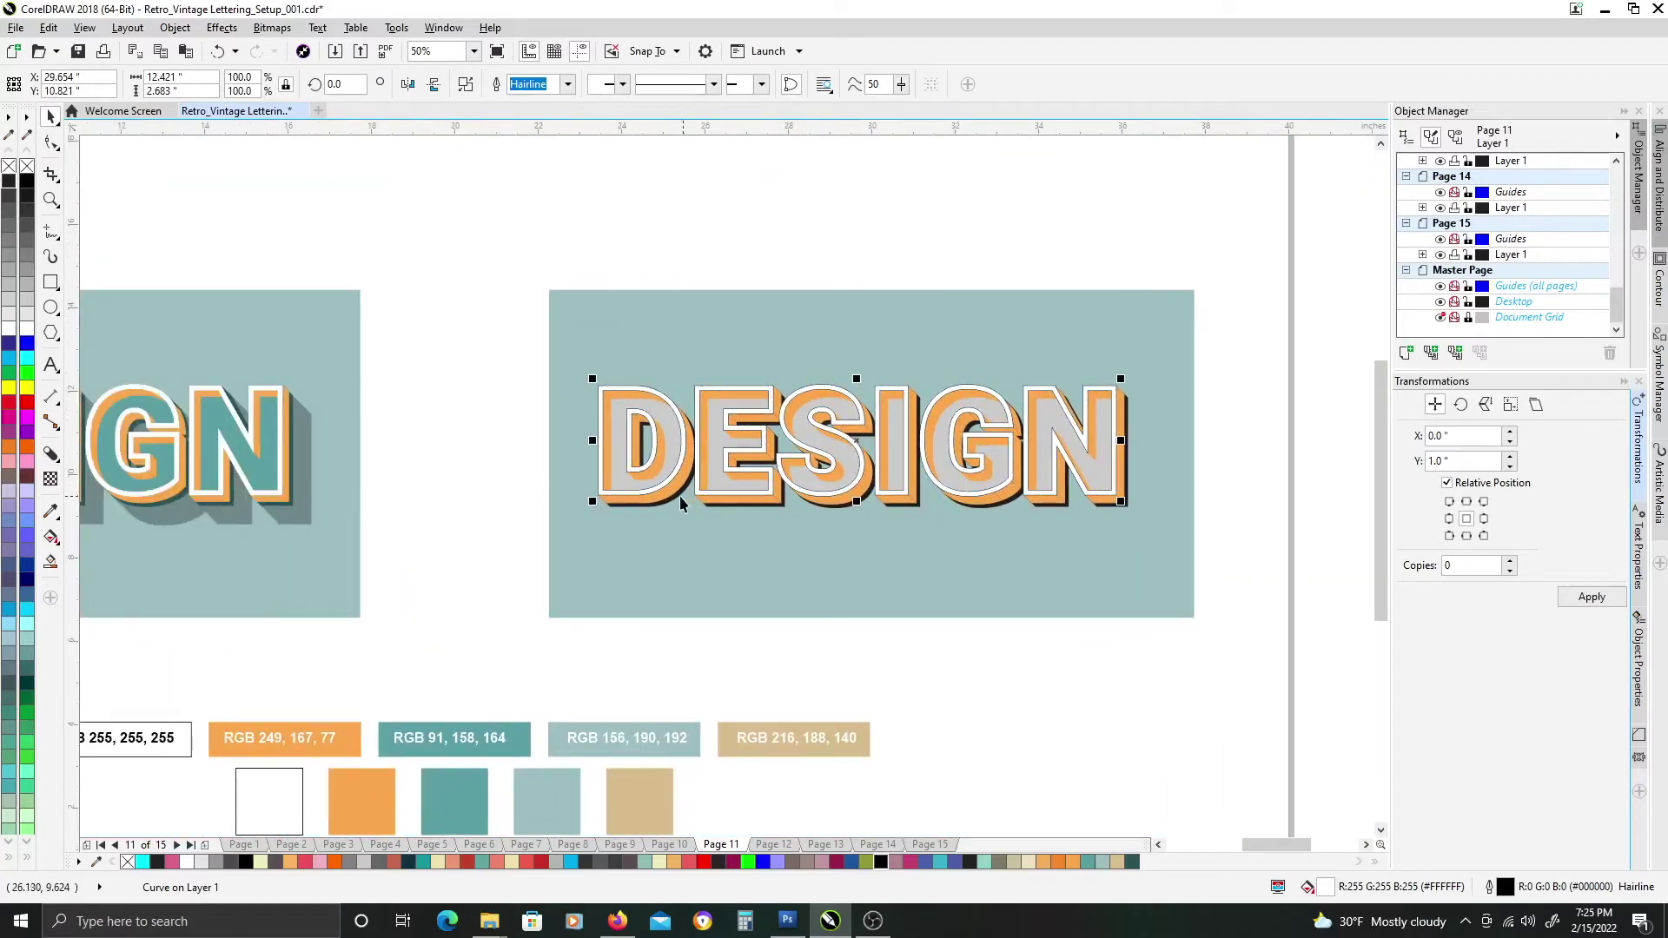
pyautogui.hscroll(-3, 300, 533)
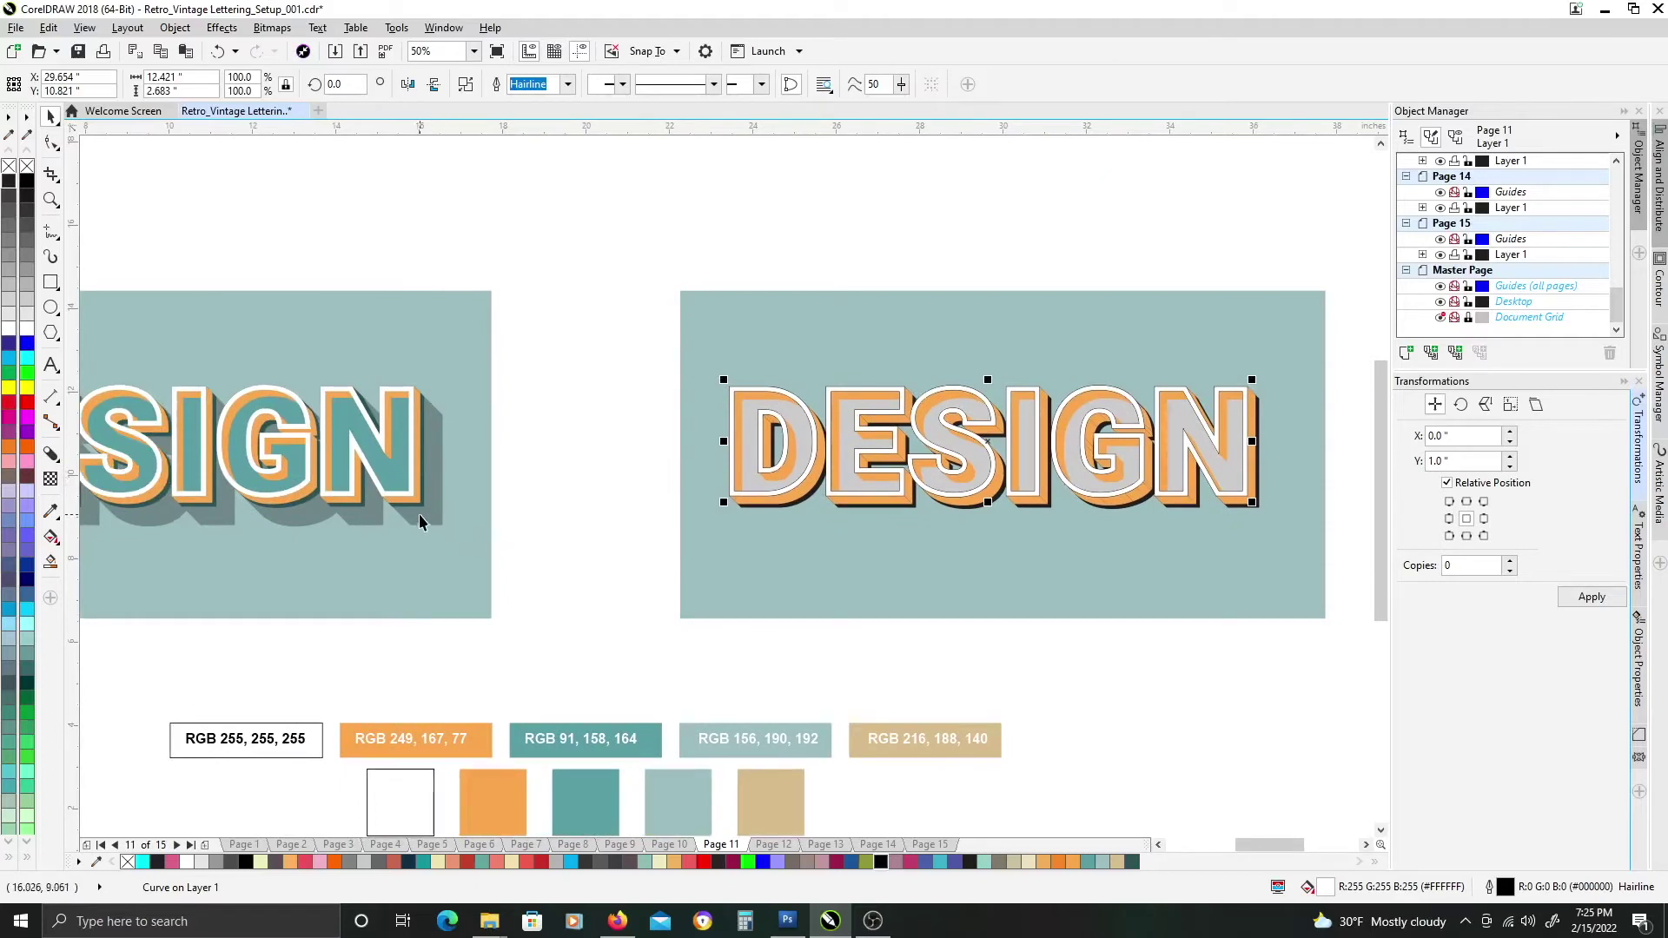
# Copy the light teal swatch's fill onto the DESIGN letter faces.
pyautogui.hscroll(2, 897, 585)
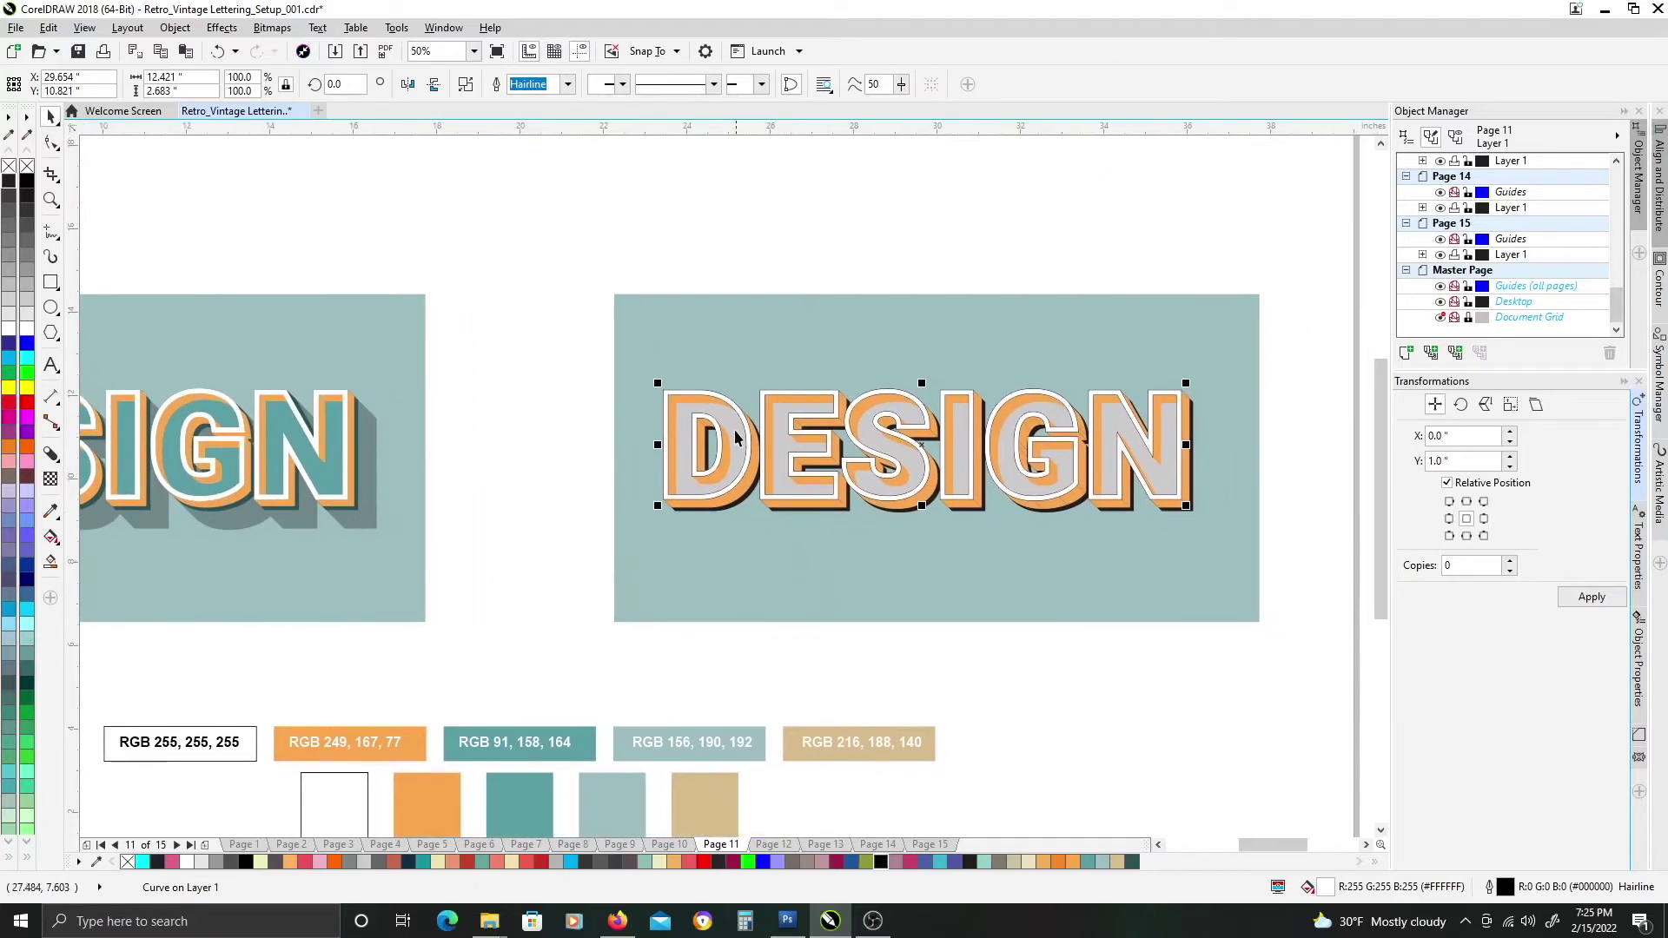
pyautogui.click(726, 413)
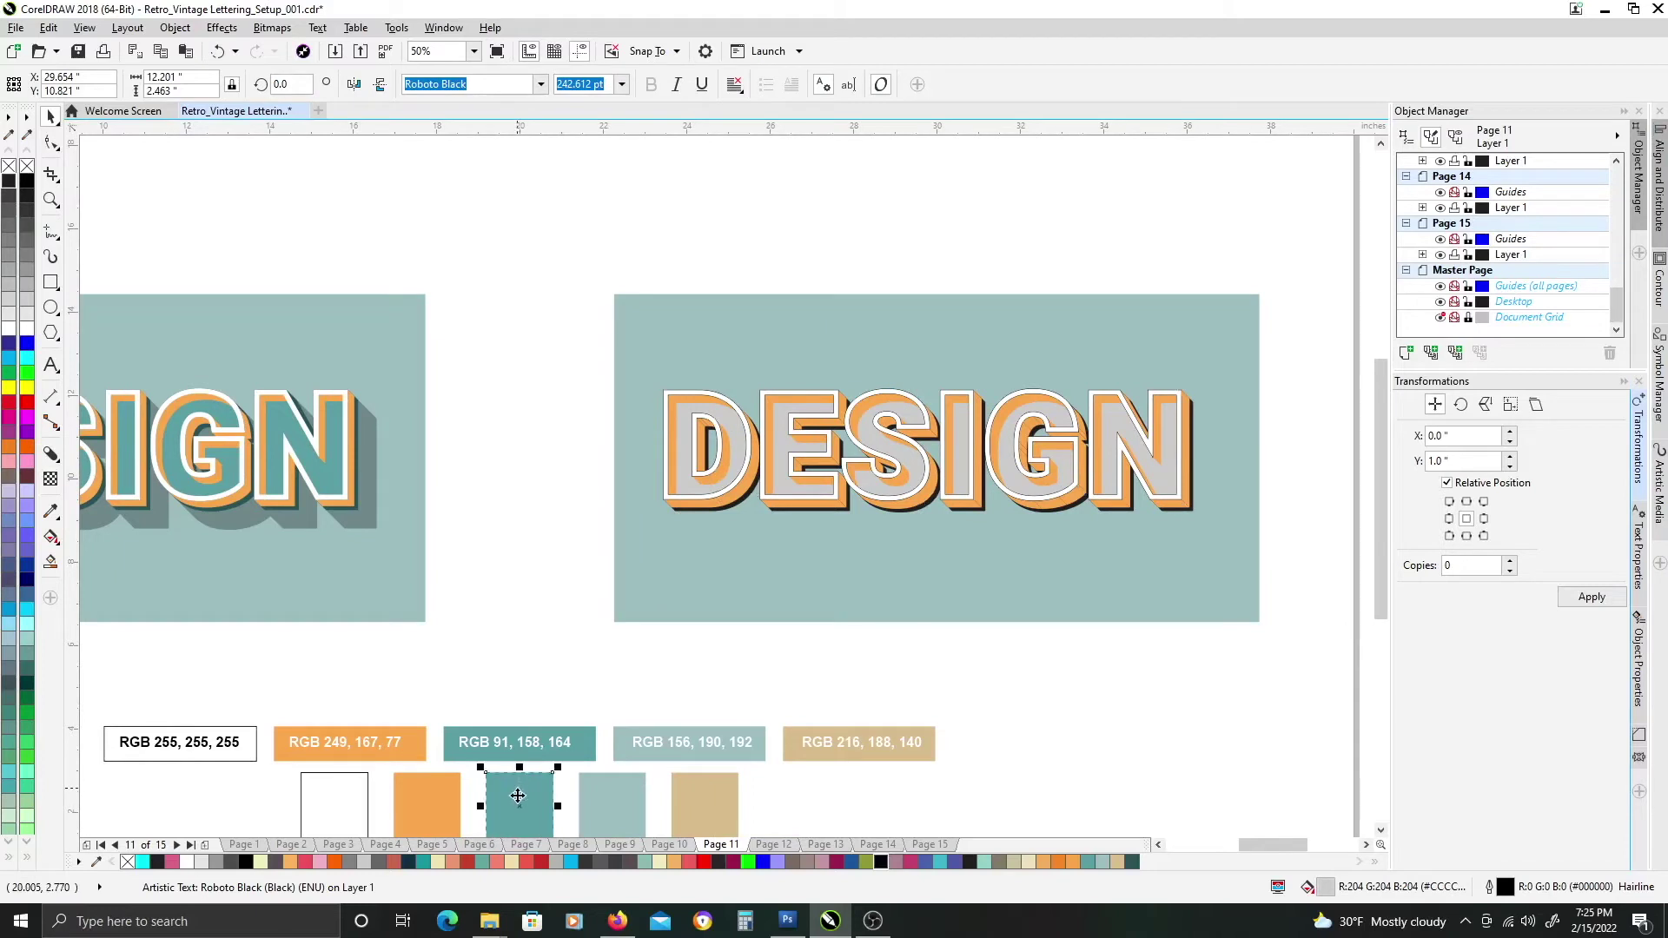
pyautogui.moveTo(520, 785); pyautogui.dragTo(667, 688)
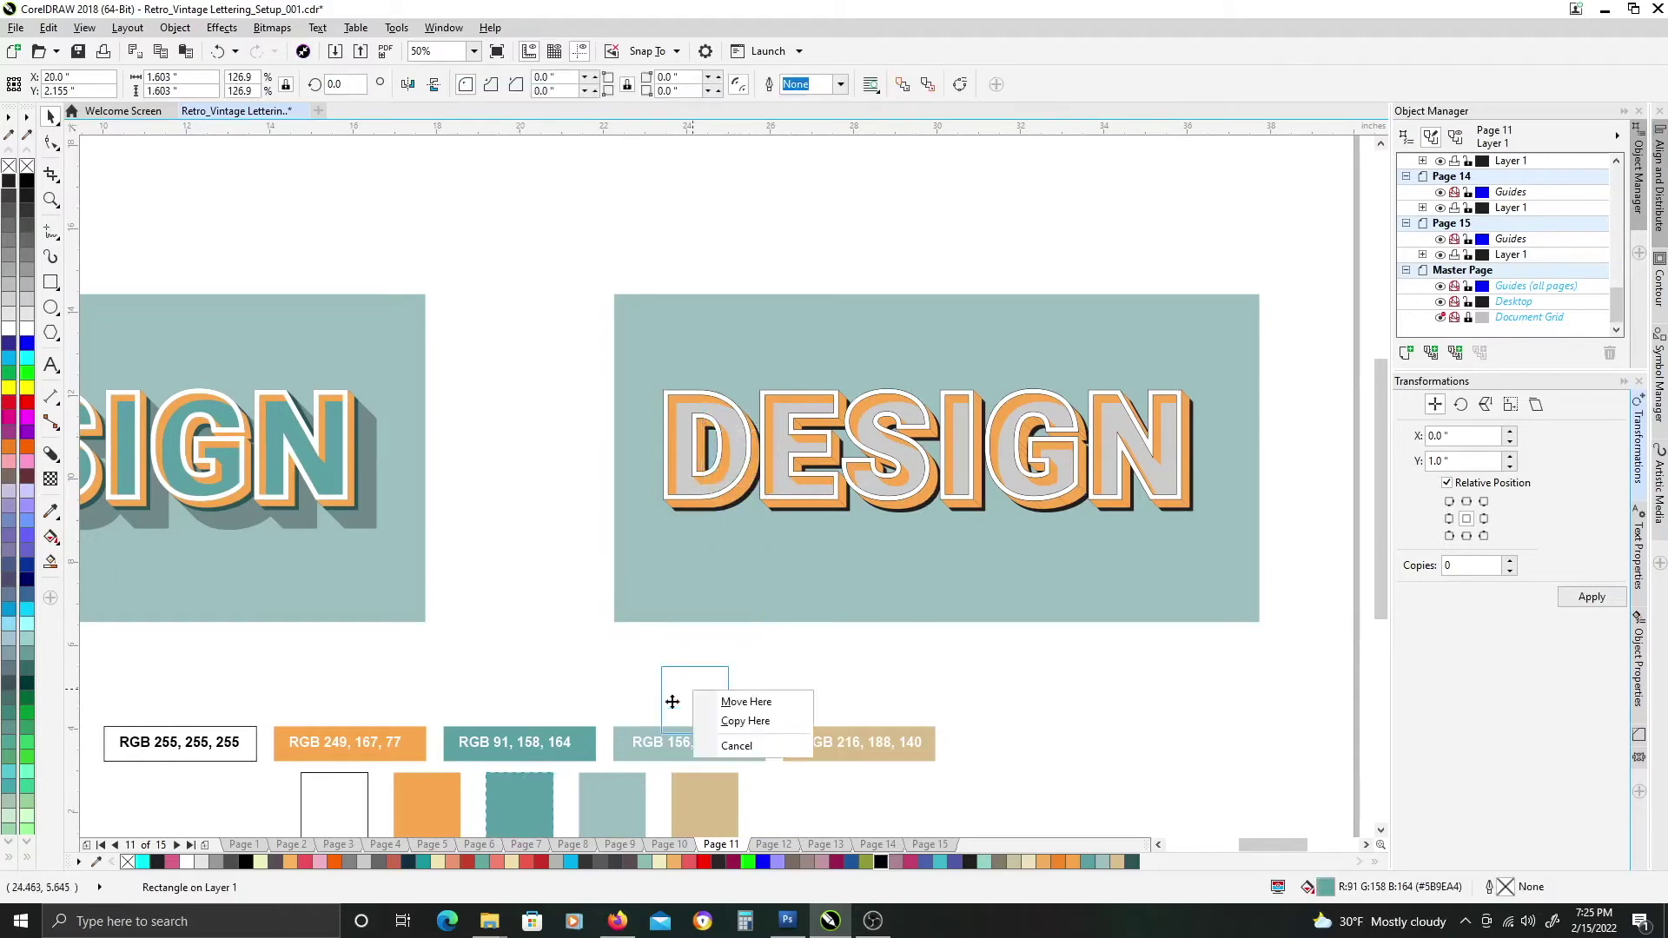
pyautogui.click(624, 660)
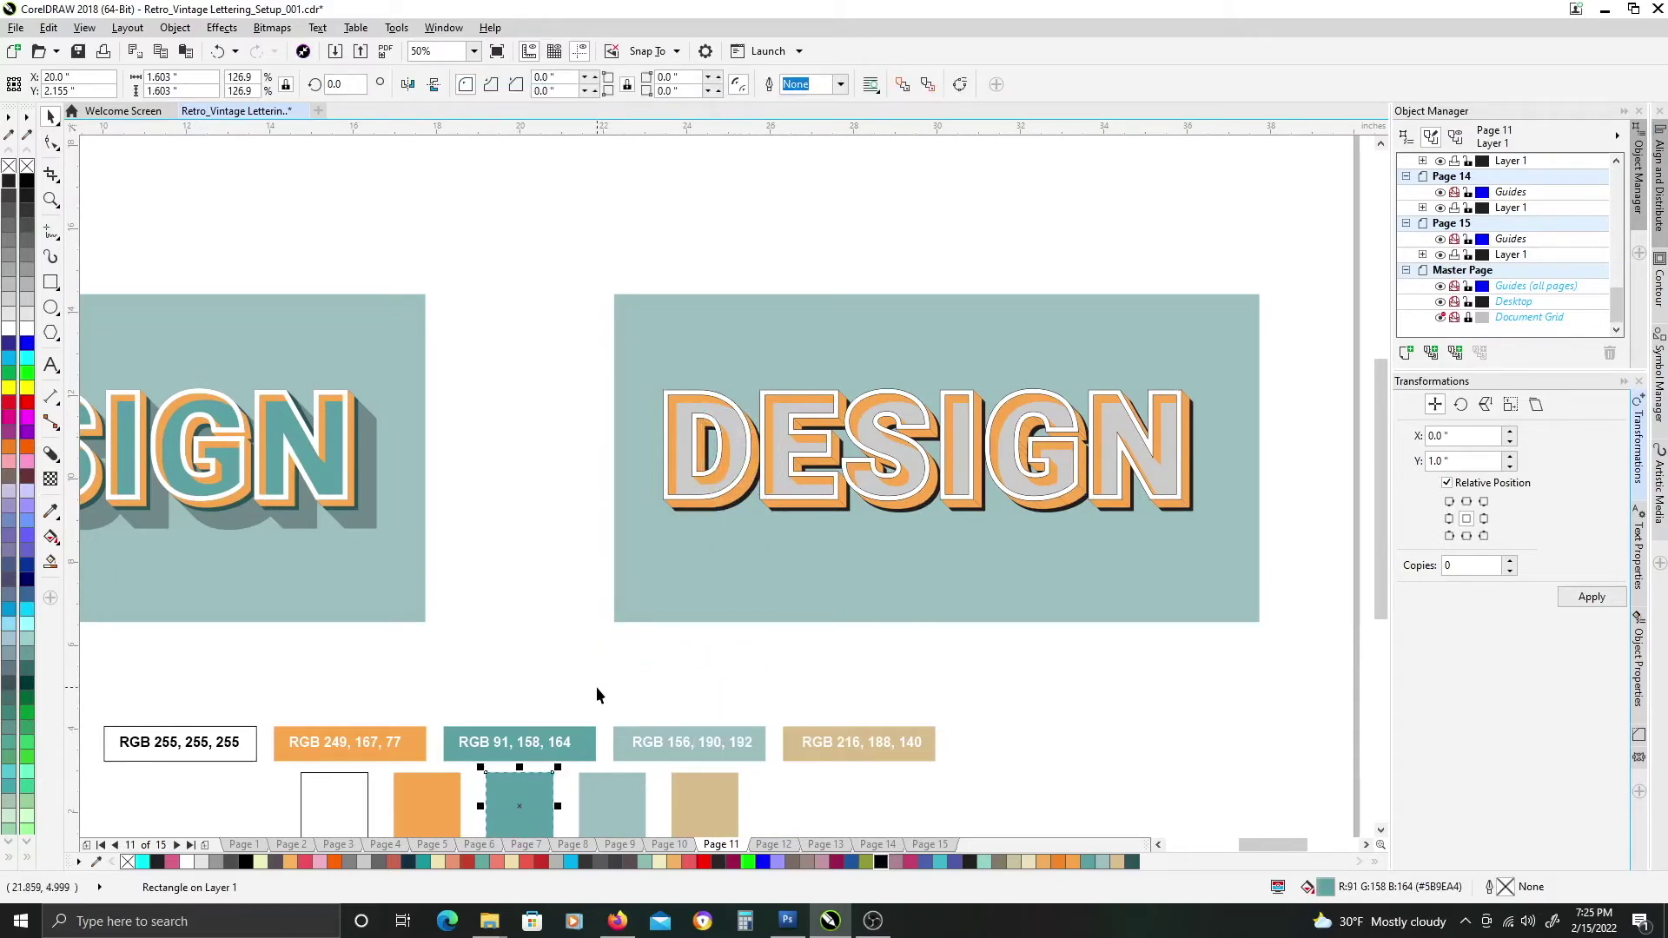
pyautogui.moveTo(622, 799); pyautogui.dragTo(735, 432)
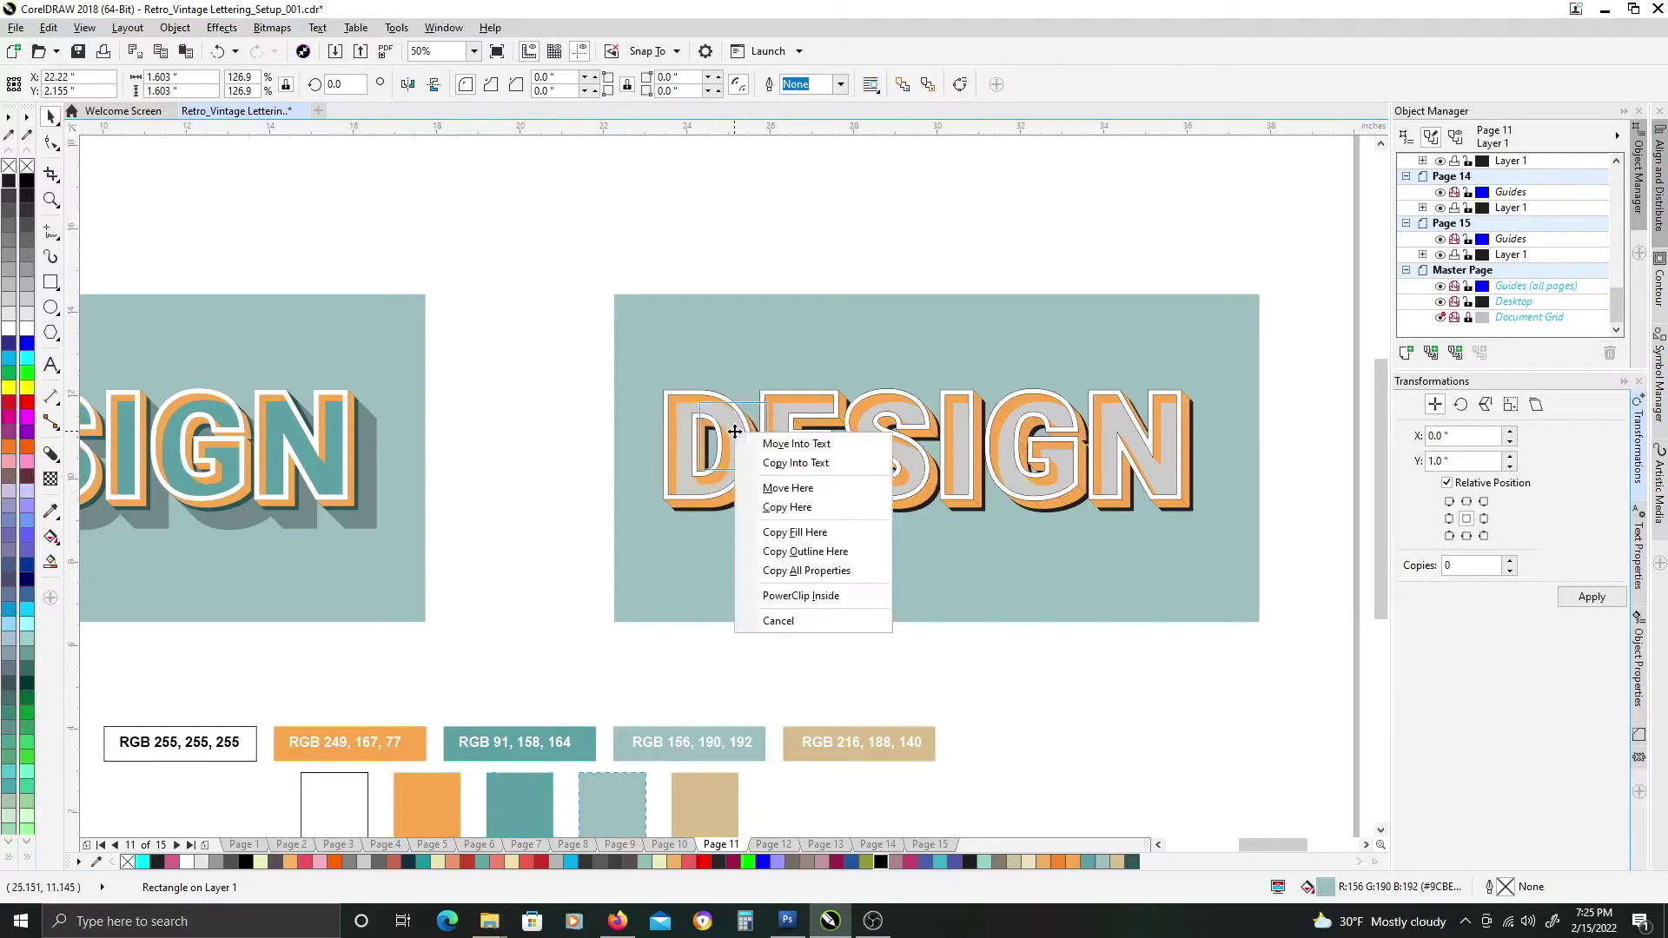
pyautogui.click(800, 527)
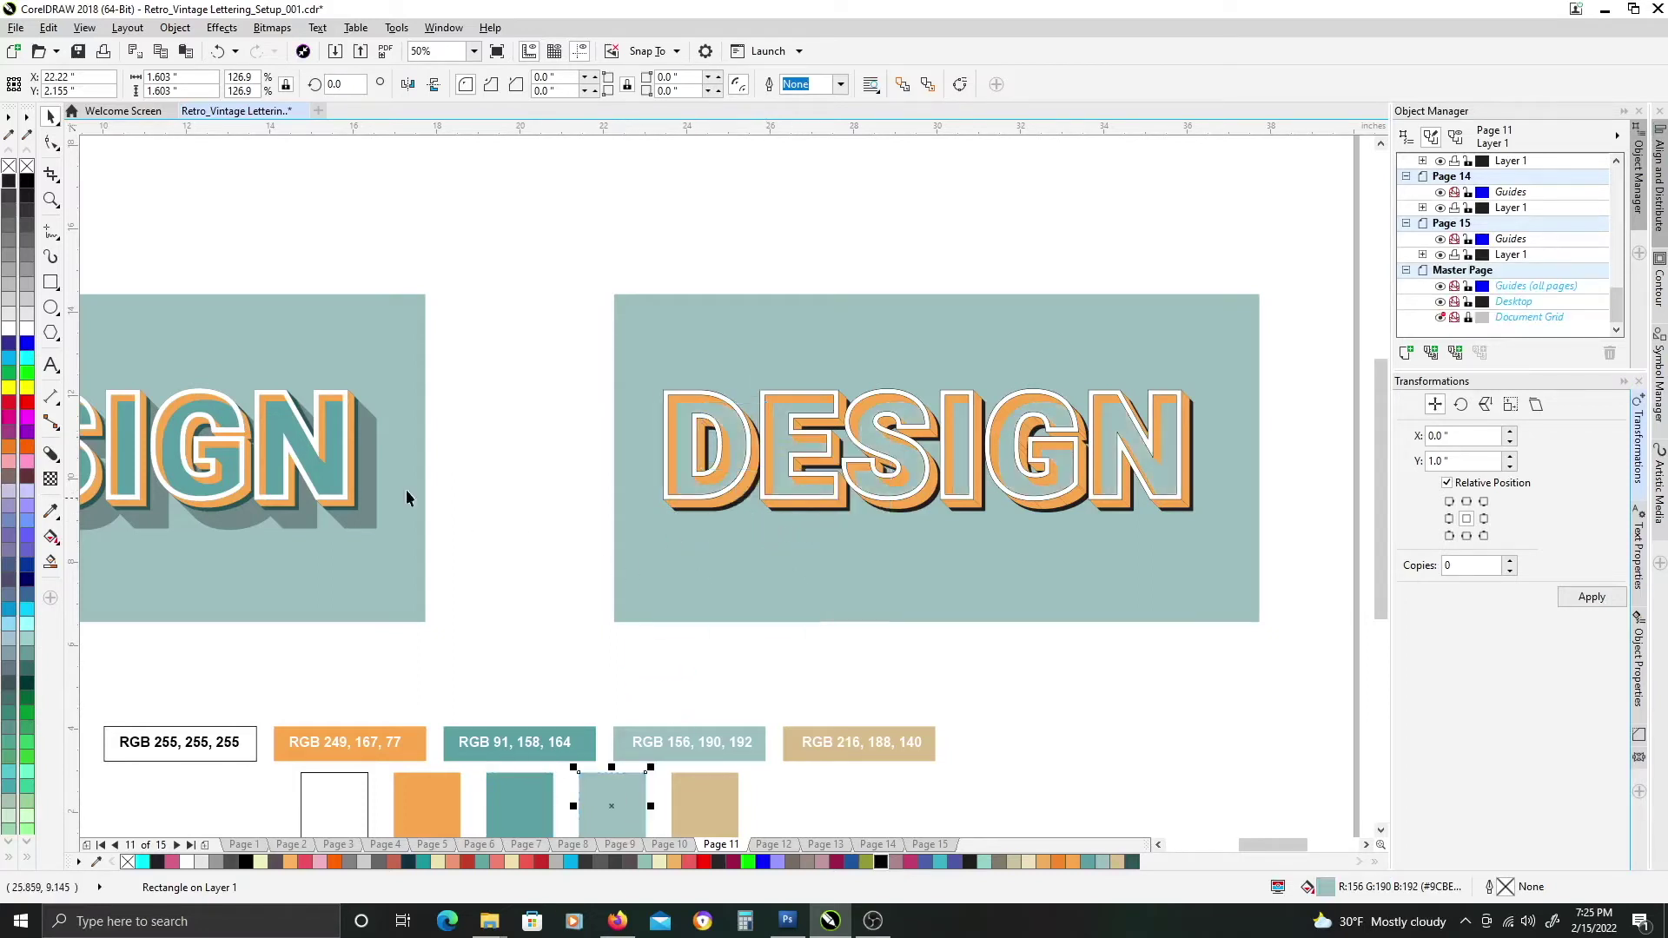
# Copy the dark teal swatch's fill onto the dark layer beneath the letters.
pyautogui.moveTo(541, 797); pyautogui.dragTo(741, 503)
pyautogui.click(781, 557)
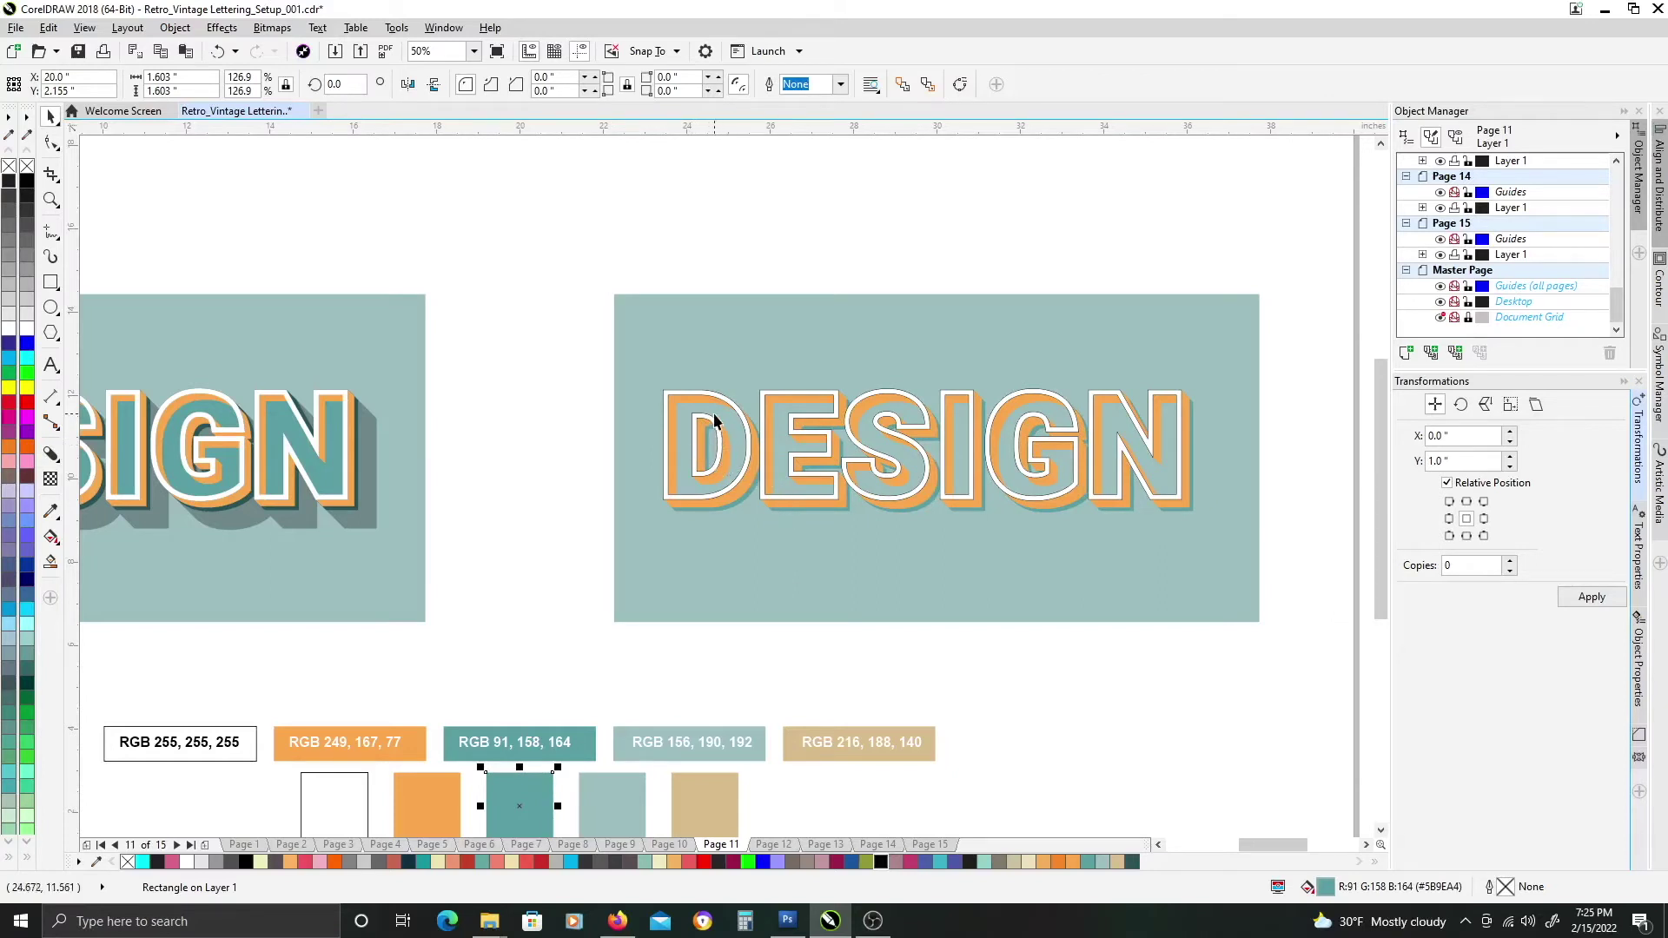
pyautogui.click(740, 500)
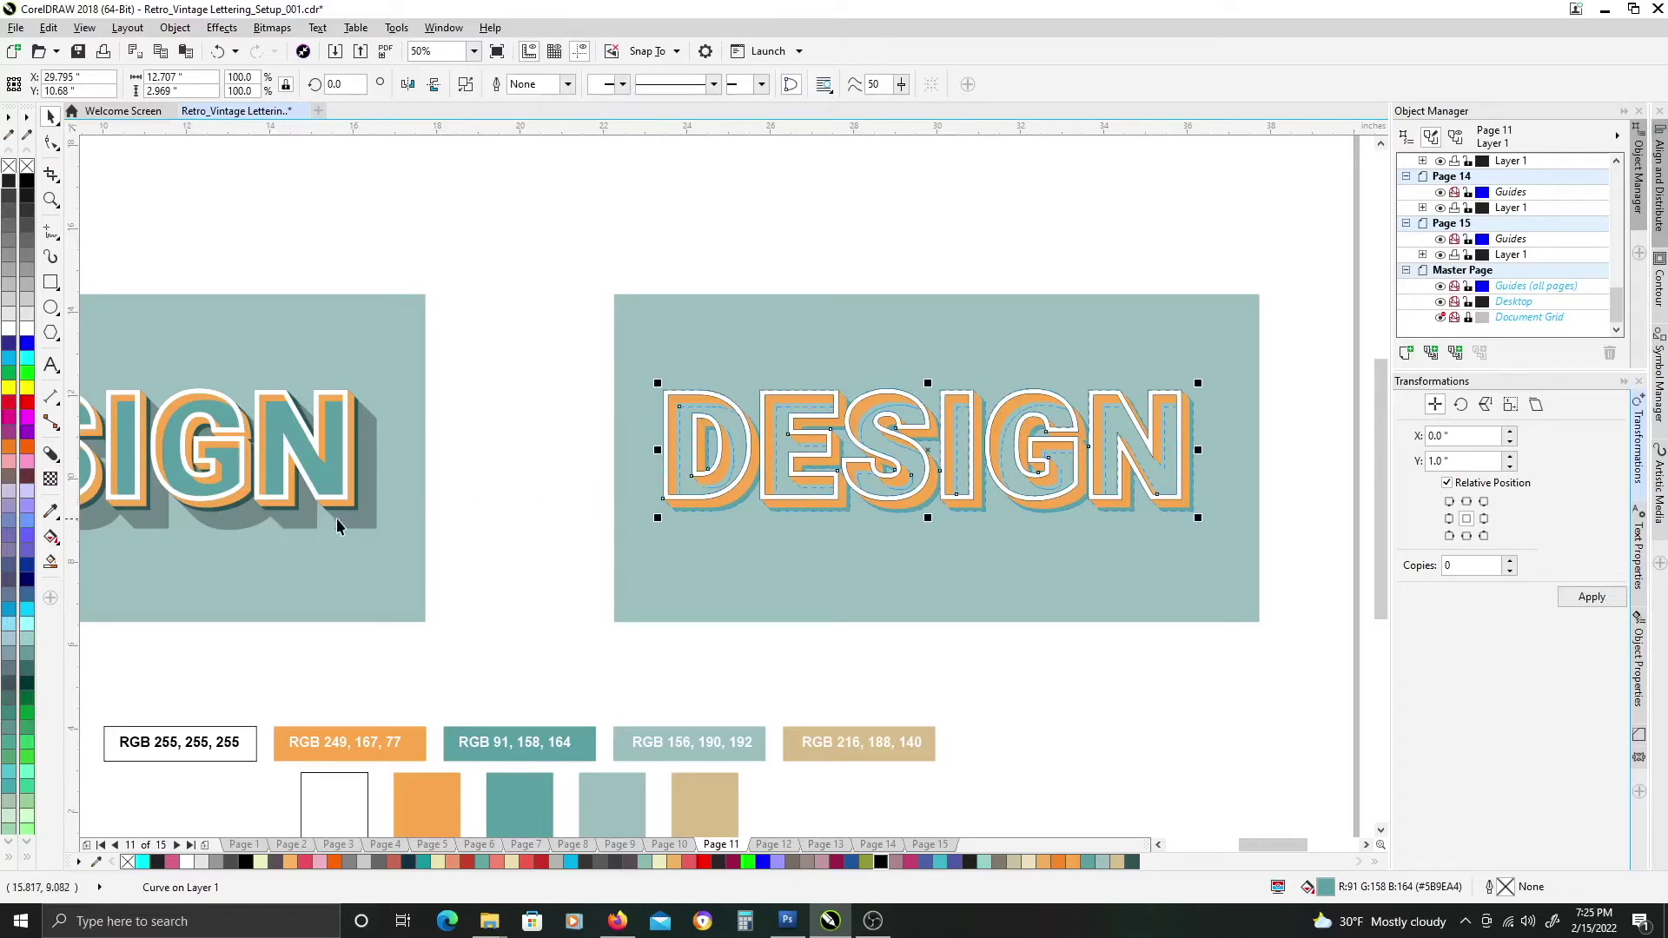
# Pull a black block shadow from DESIGN and set its angle to -45.
pyautogui.click(51, 455)
pyautogui.scroll(1, 898, 517)
pyautogui.moveTo(958, 384); pyautogui.dragTo(976, 488)
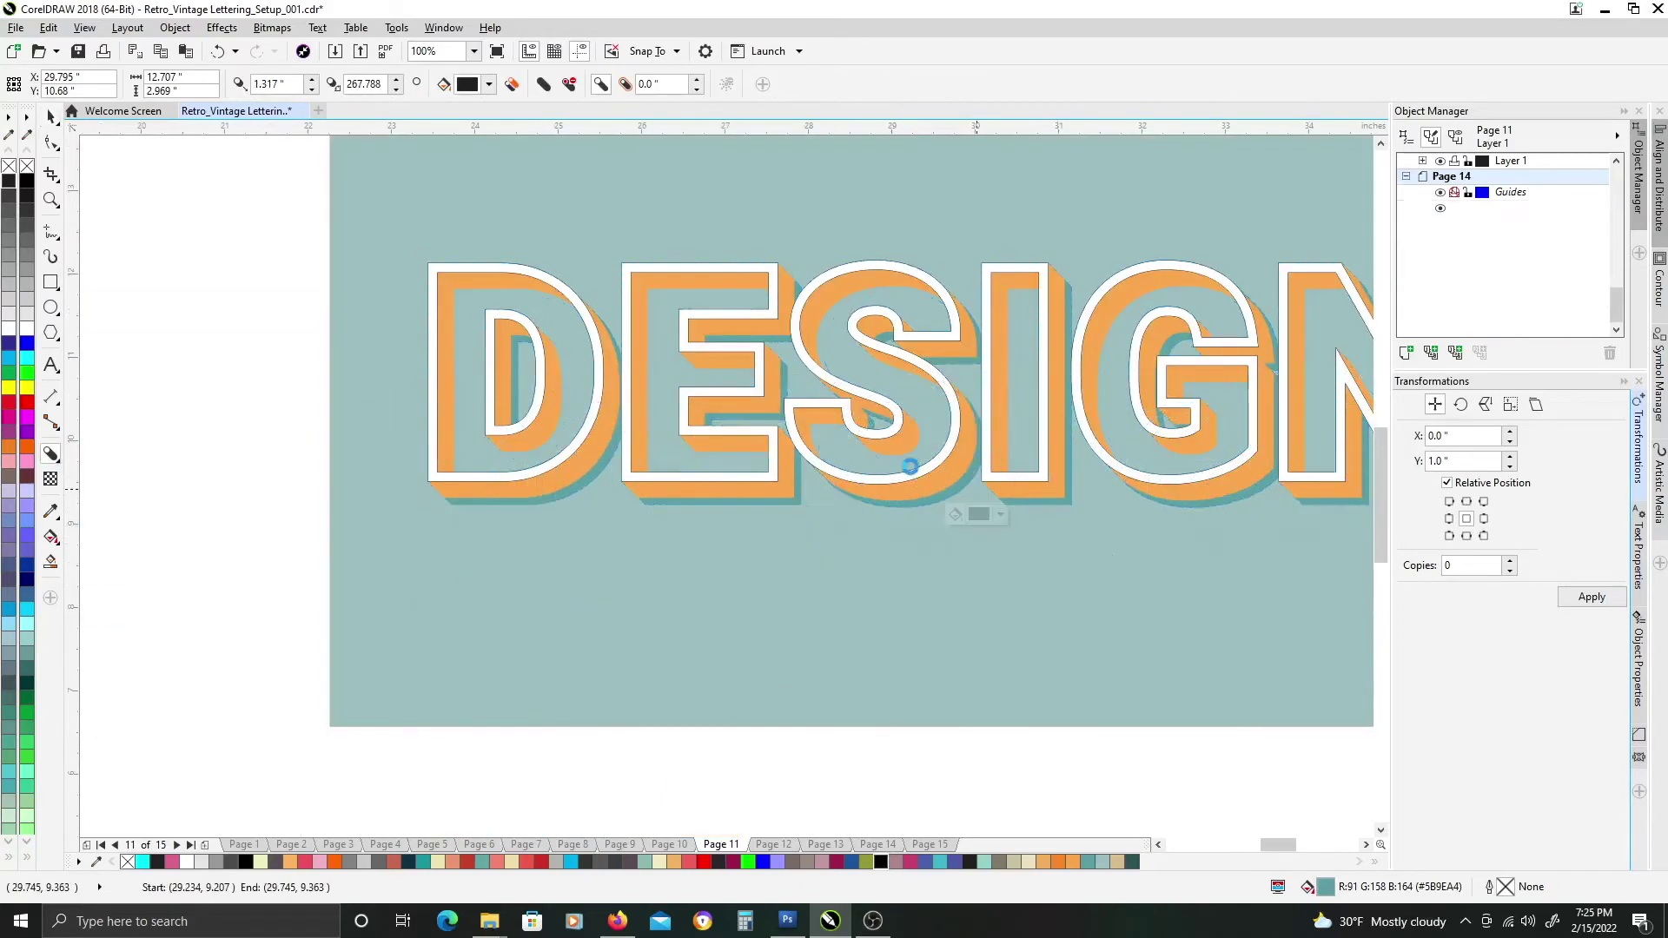
pyautogui.doubleClick(374, 84)
pyautogui.write('-45')
pyautogui.press('Return')
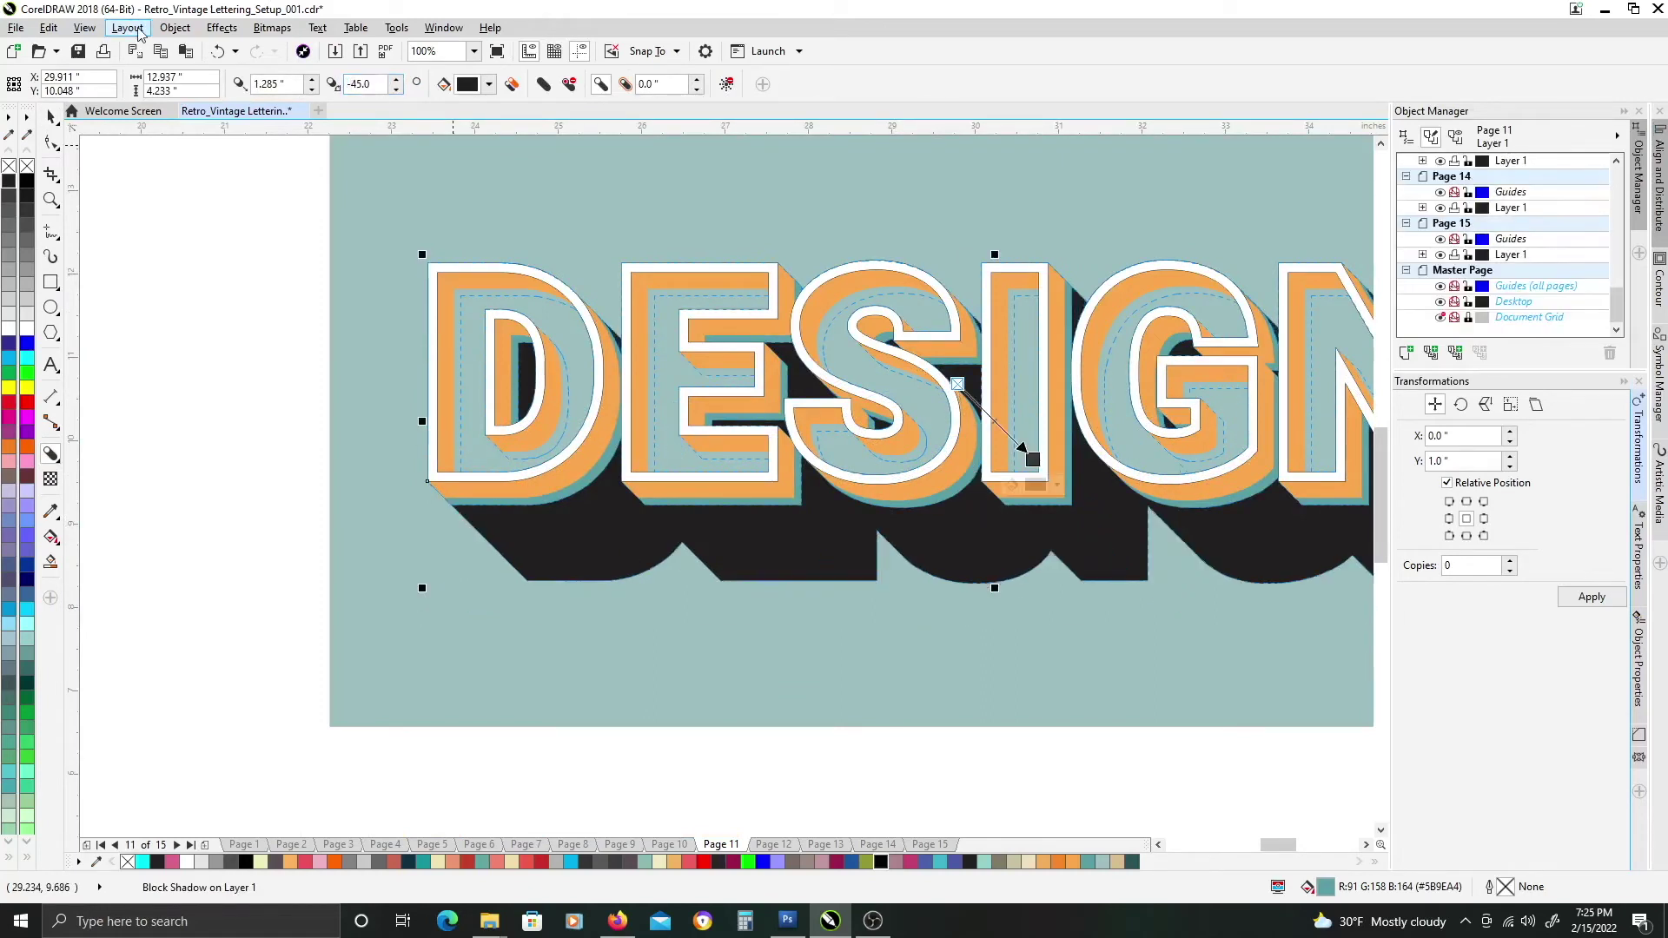
# Adjust the block shadow depth down to 0.755", then up to 0.895".
pyautogui.click(312, 87)
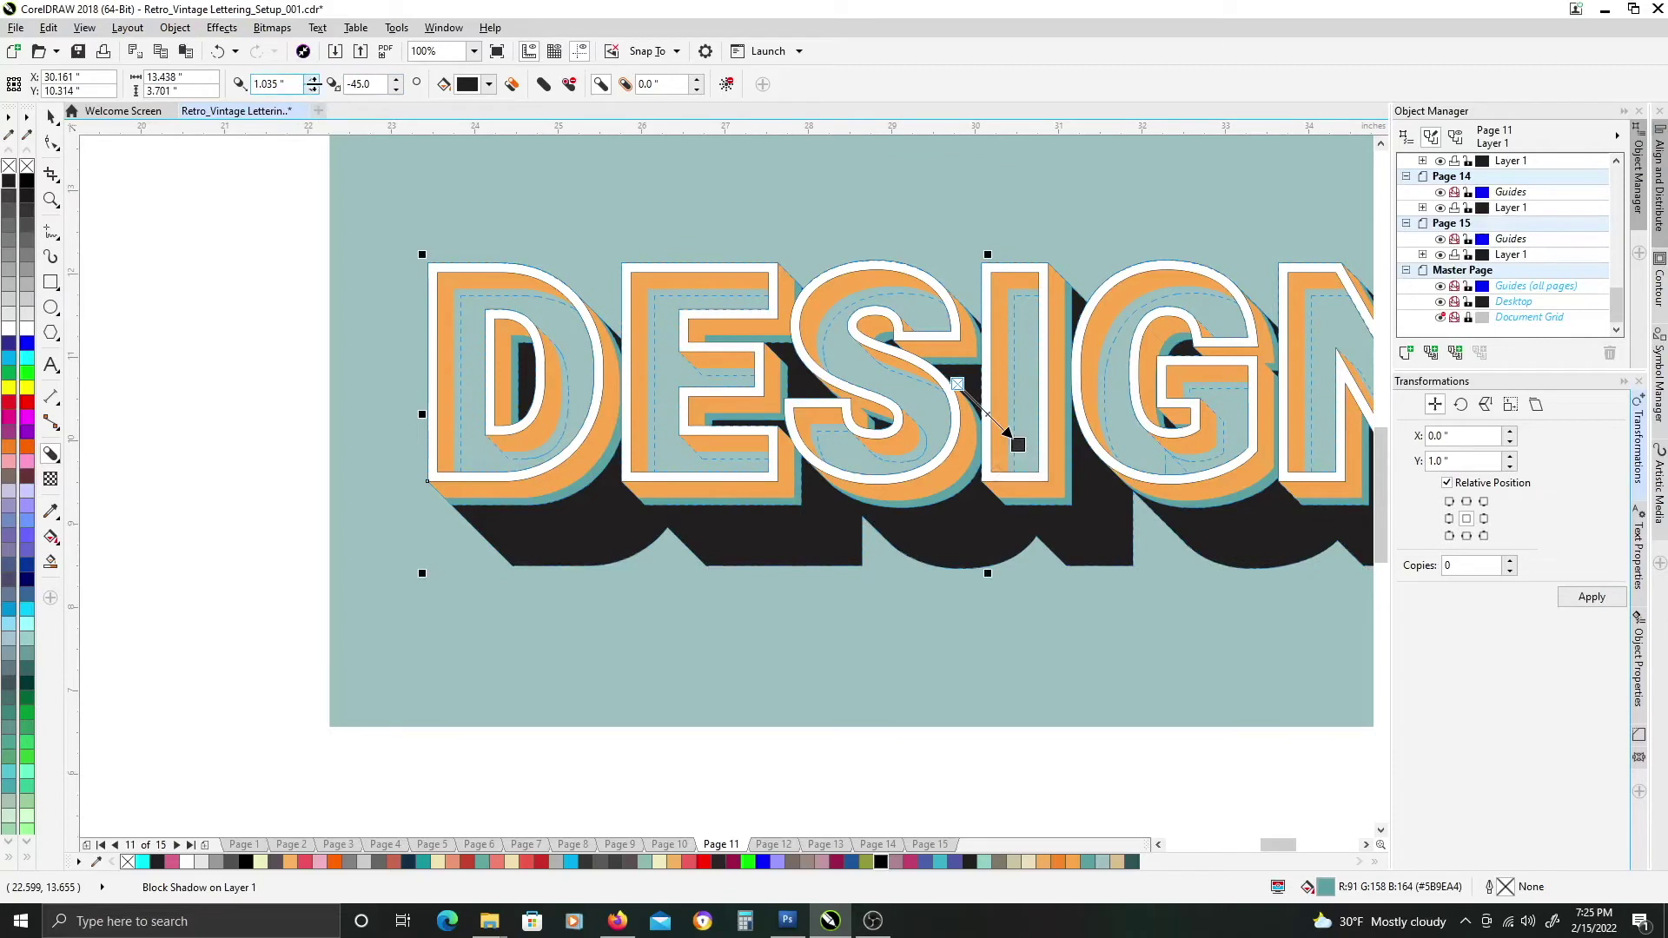
pyautogui.click(312, 88)
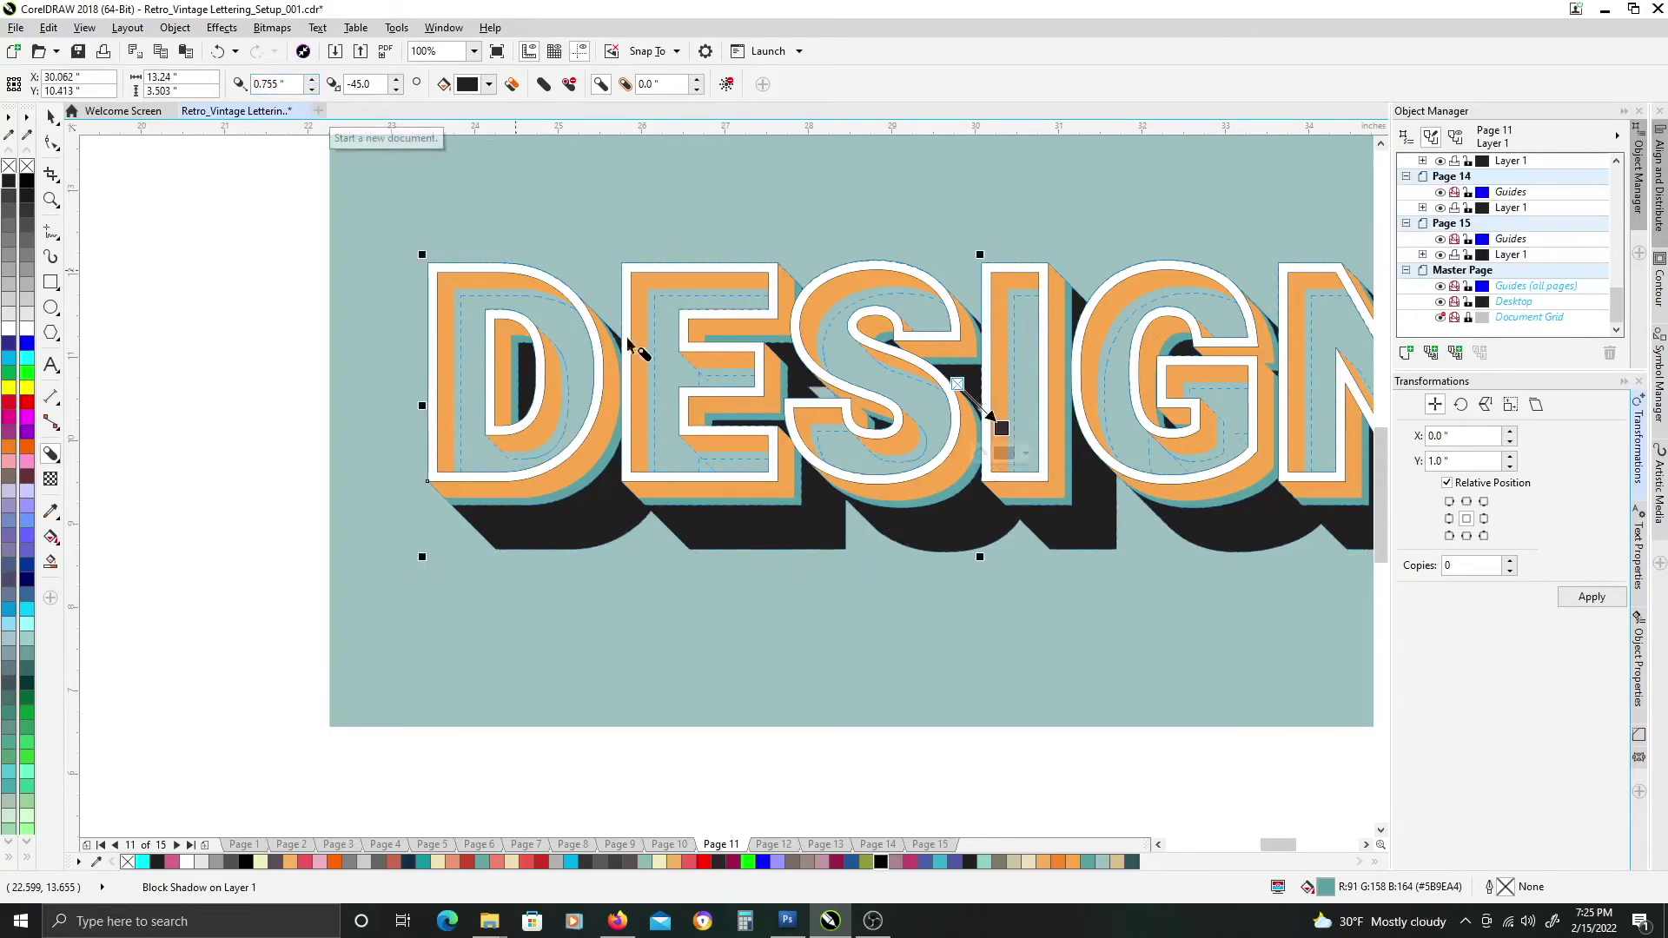
pyautogui.click(312, 79)
pyautogui.click(312, 79)
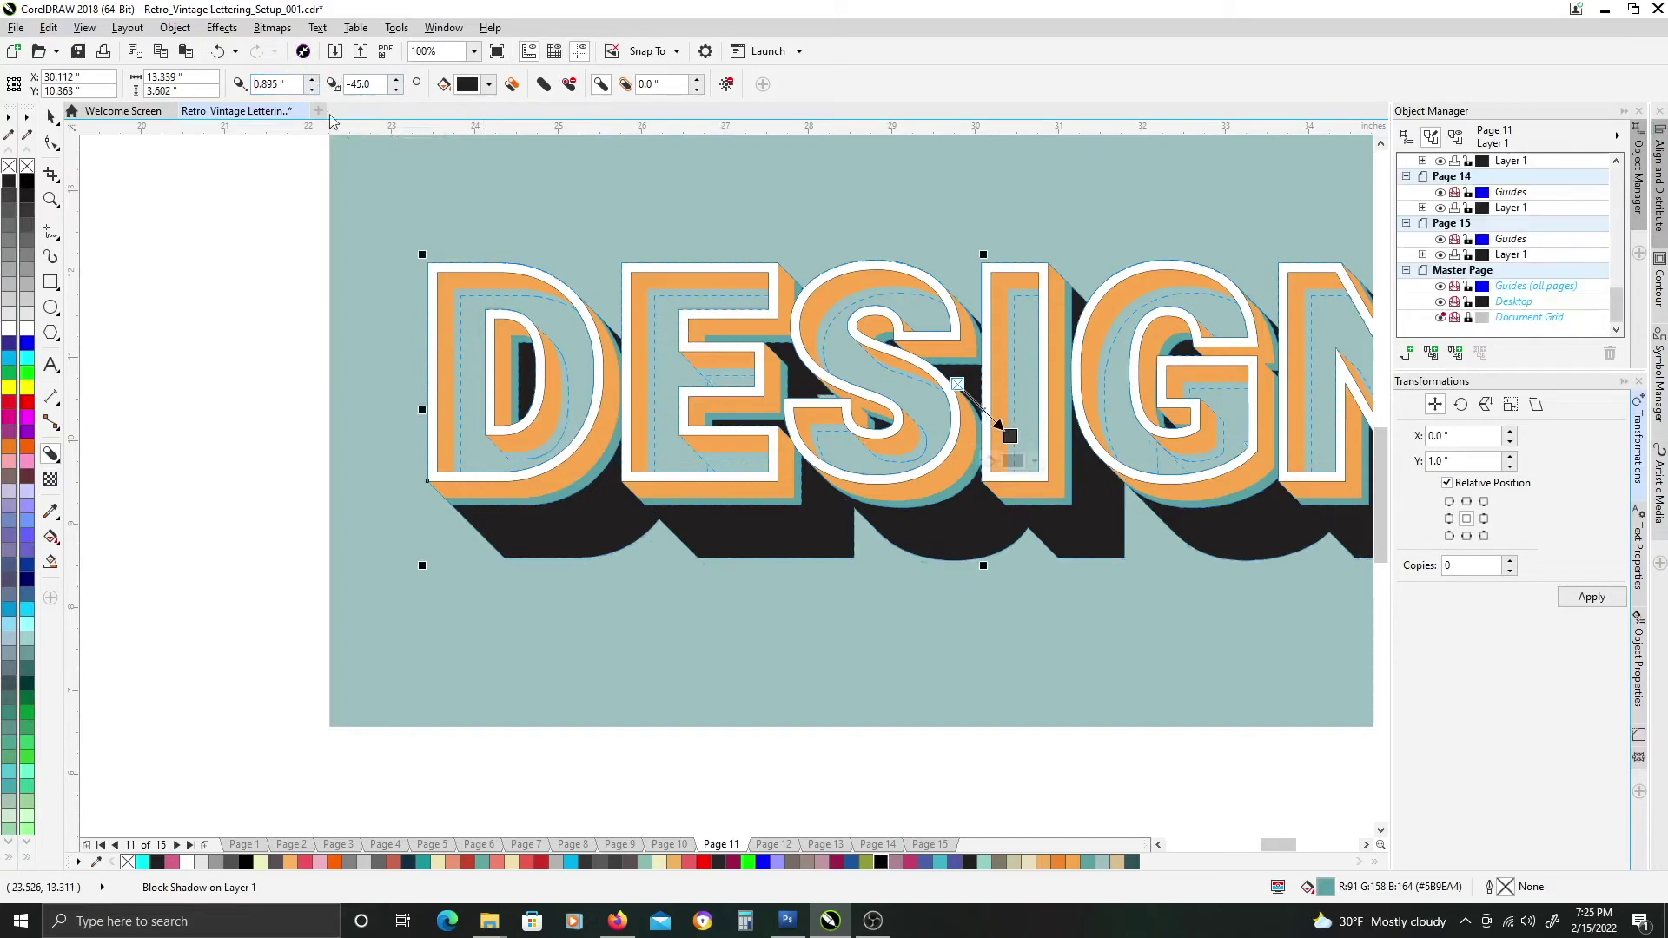
pyautogui.scroll(-1, 647, 371)
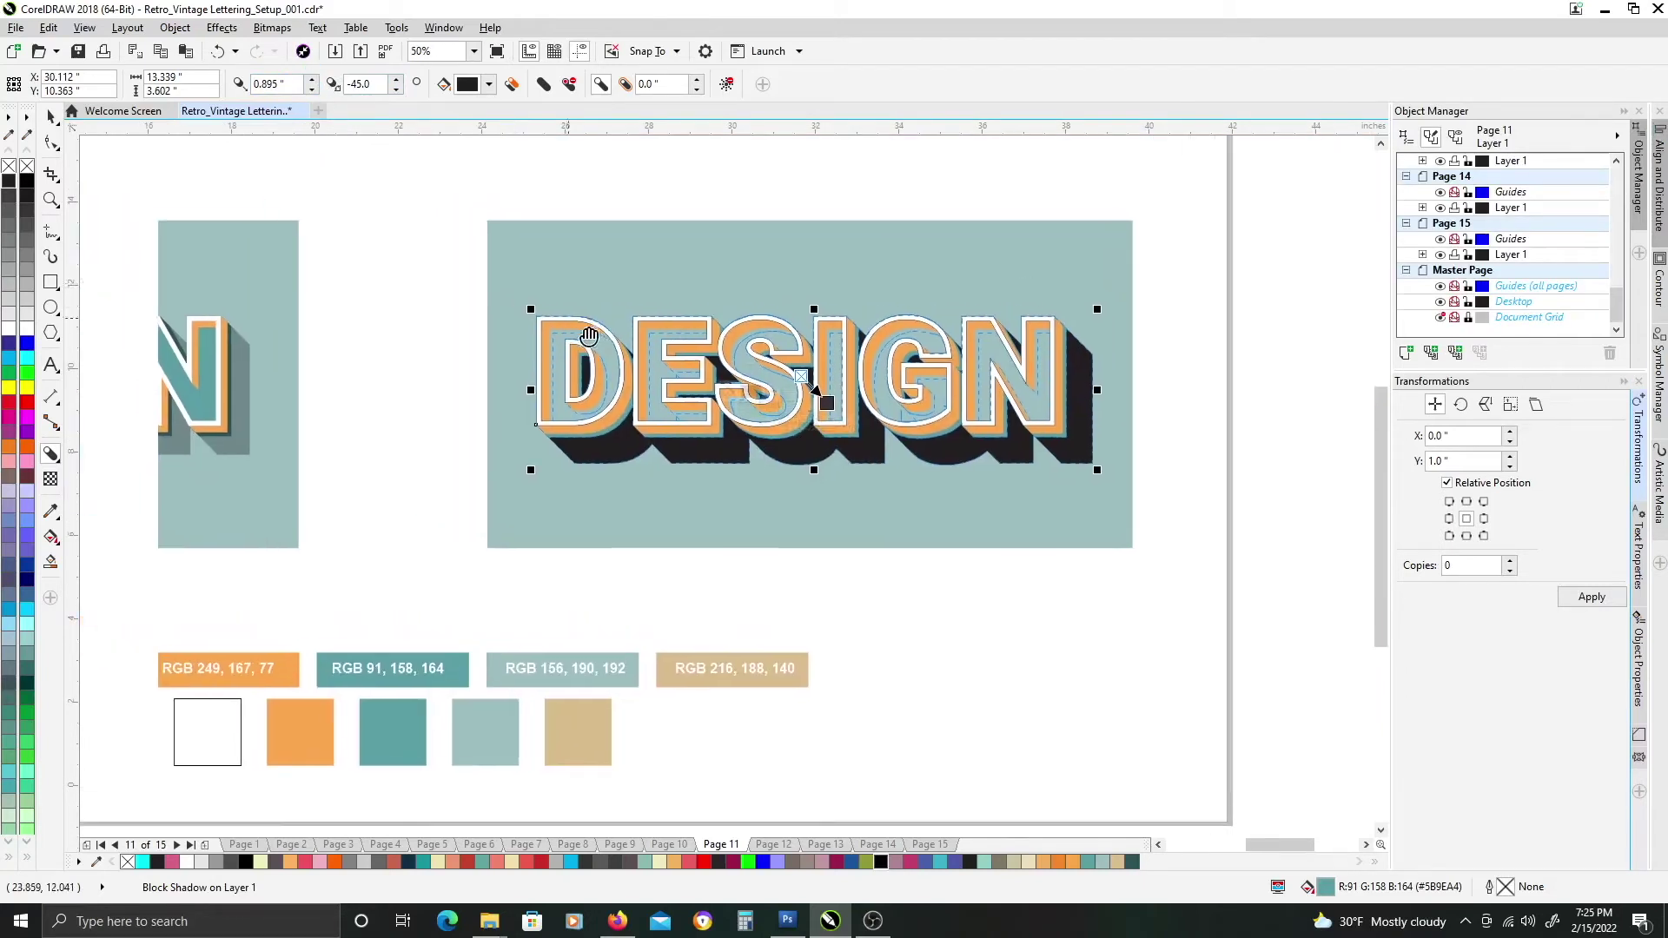
pyautogui.moveTo(589, 335); pyautogui.dragTo(613, 365)
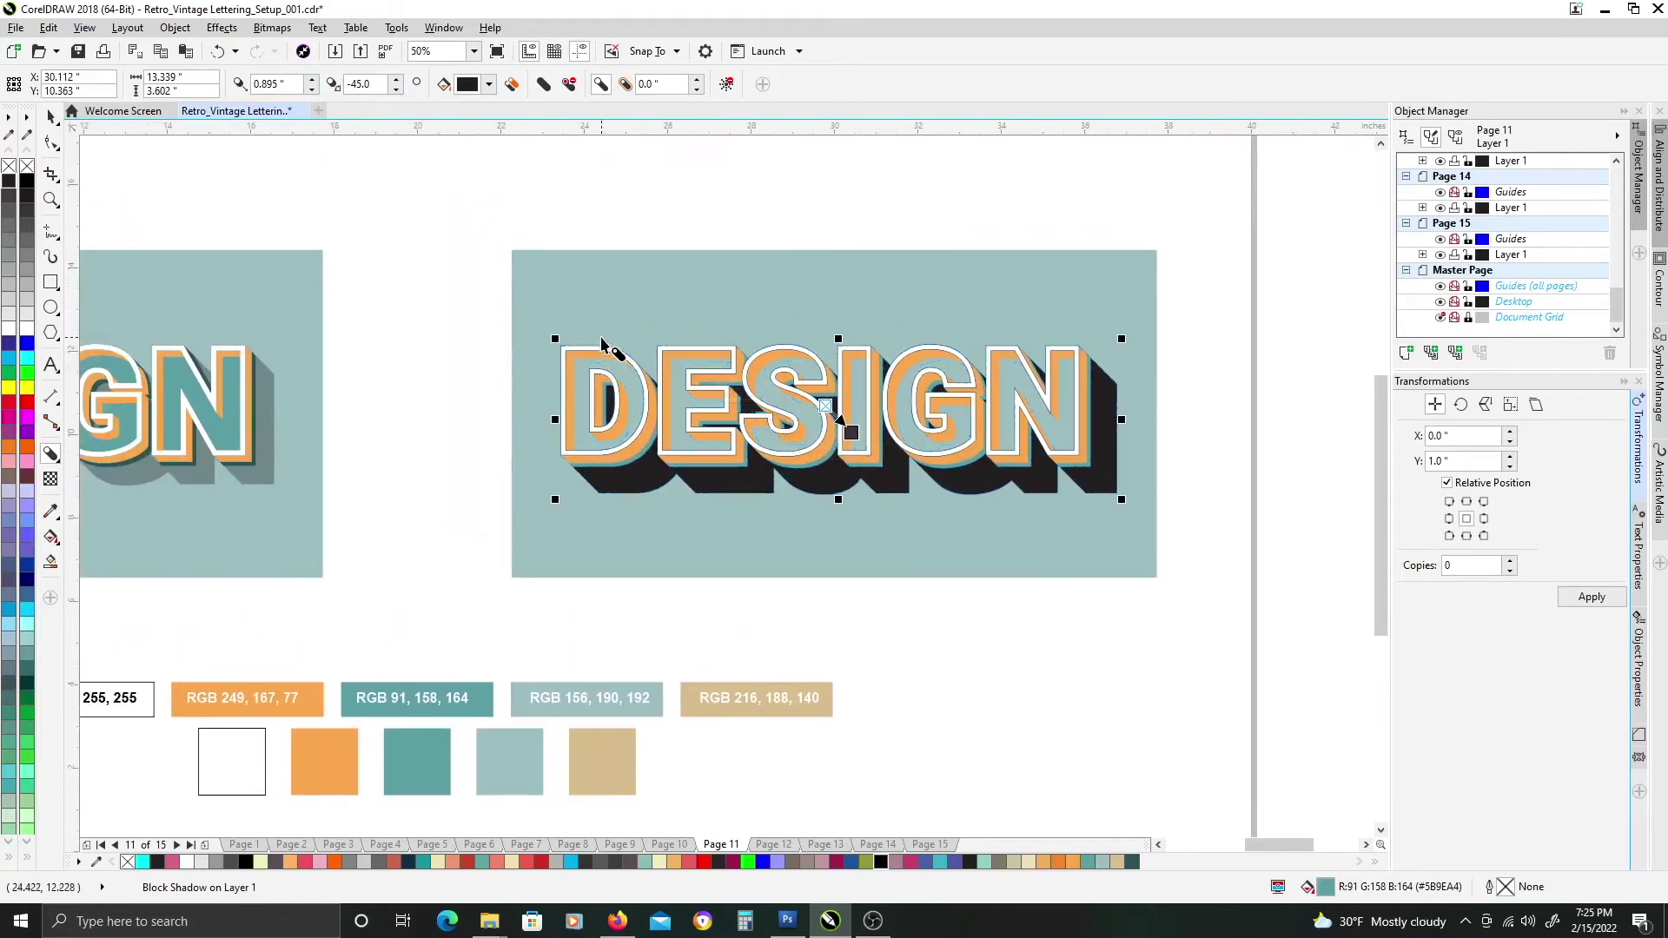
pyautogui.click(664, 425)
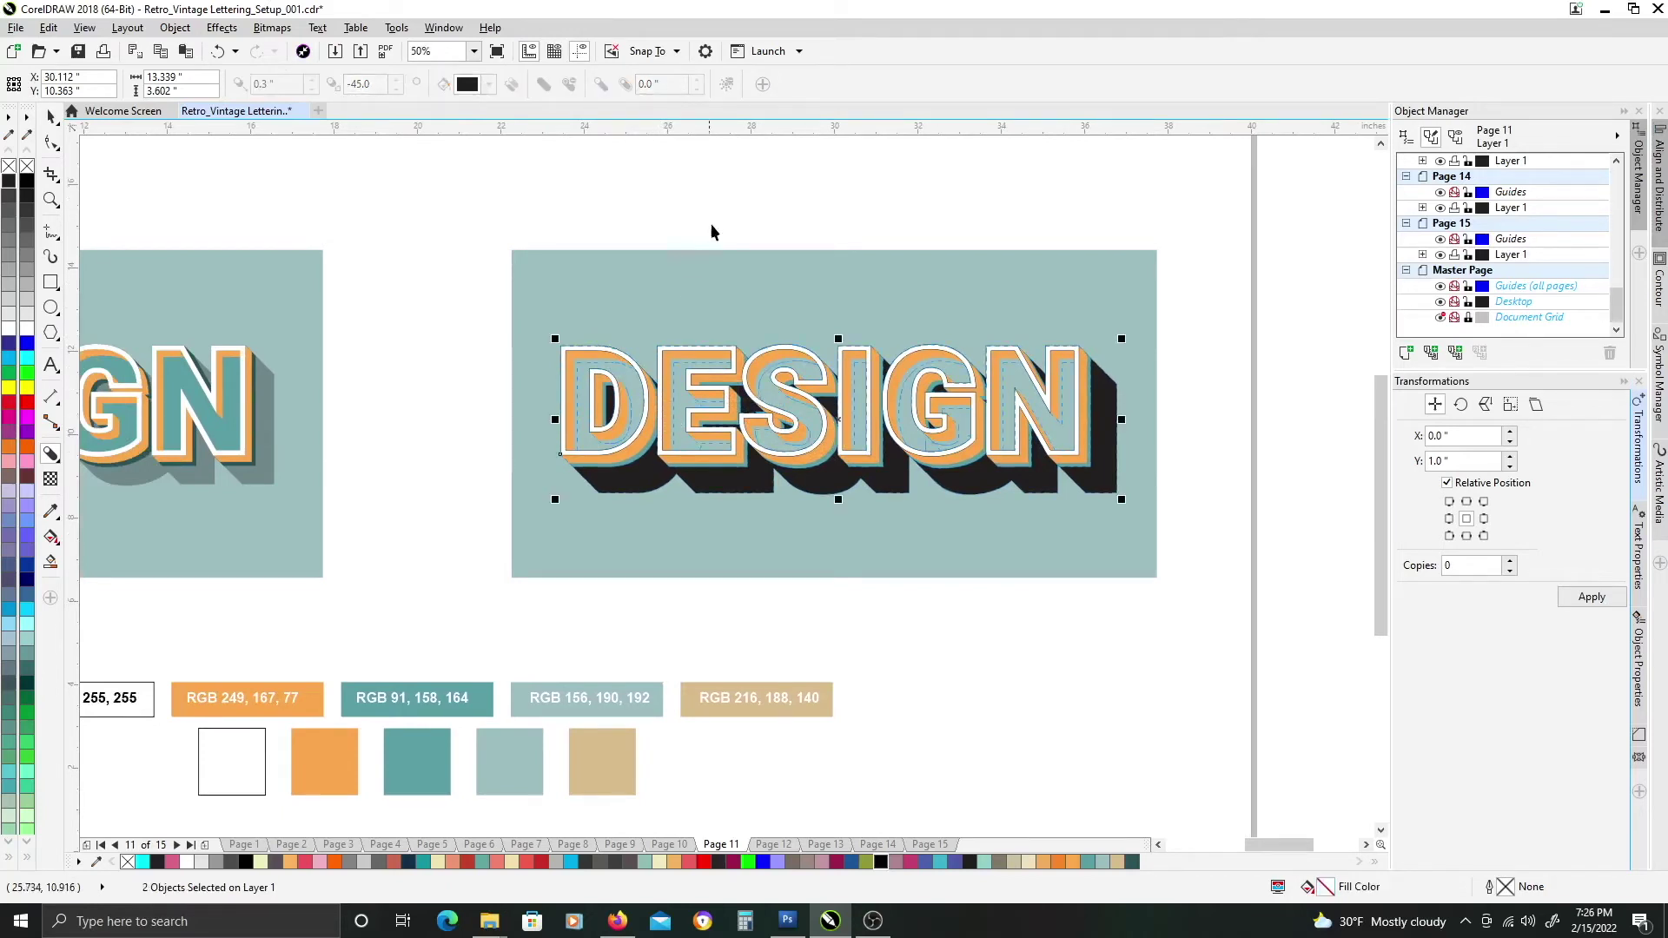
pyautogui.press('space')
pyautogui.click(656, 481)
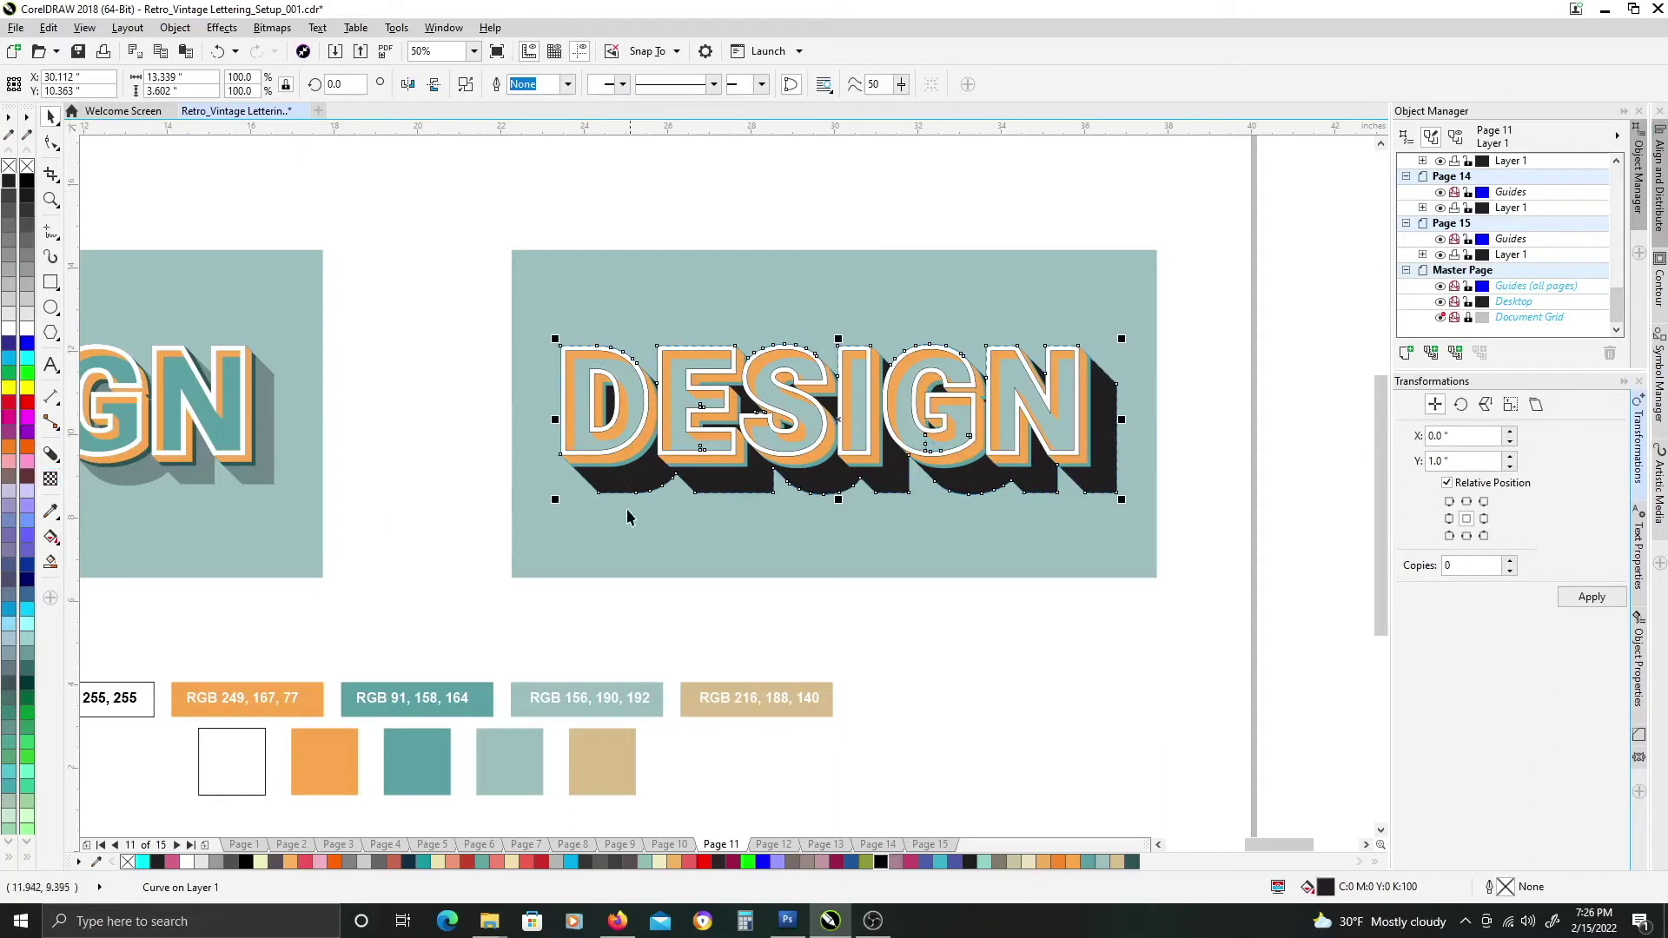
# Make the shadow pure black and try uniform transparency values of 75 and 60.
pyautogui.click(26, 179)
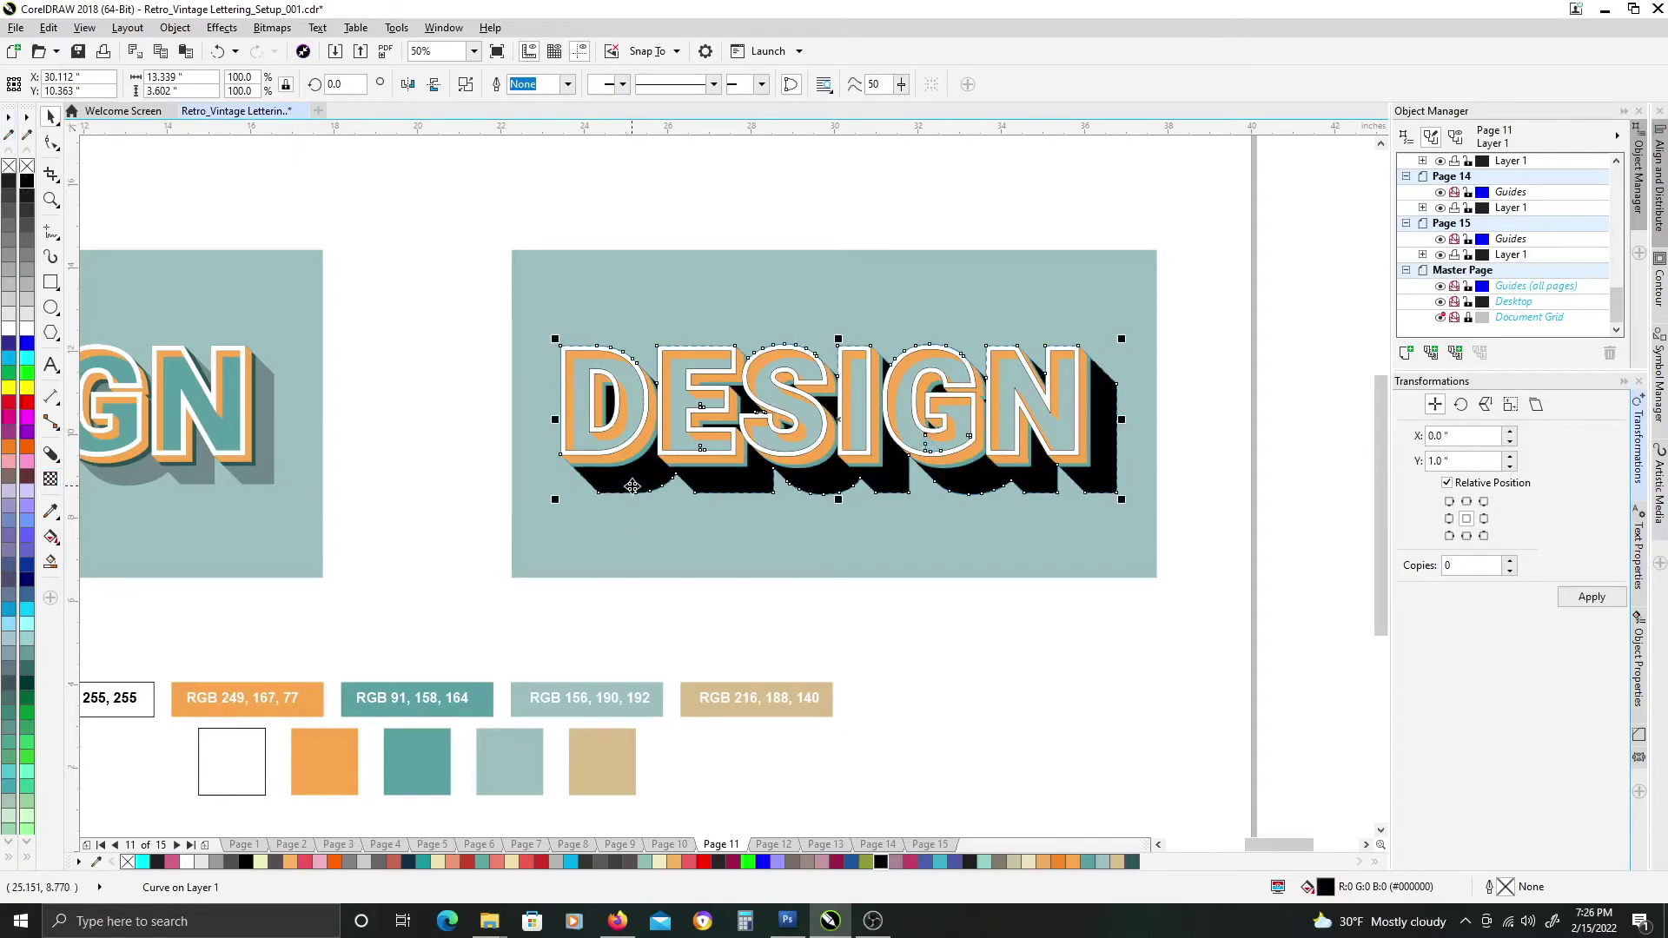
pyautogui.click(49, 479)
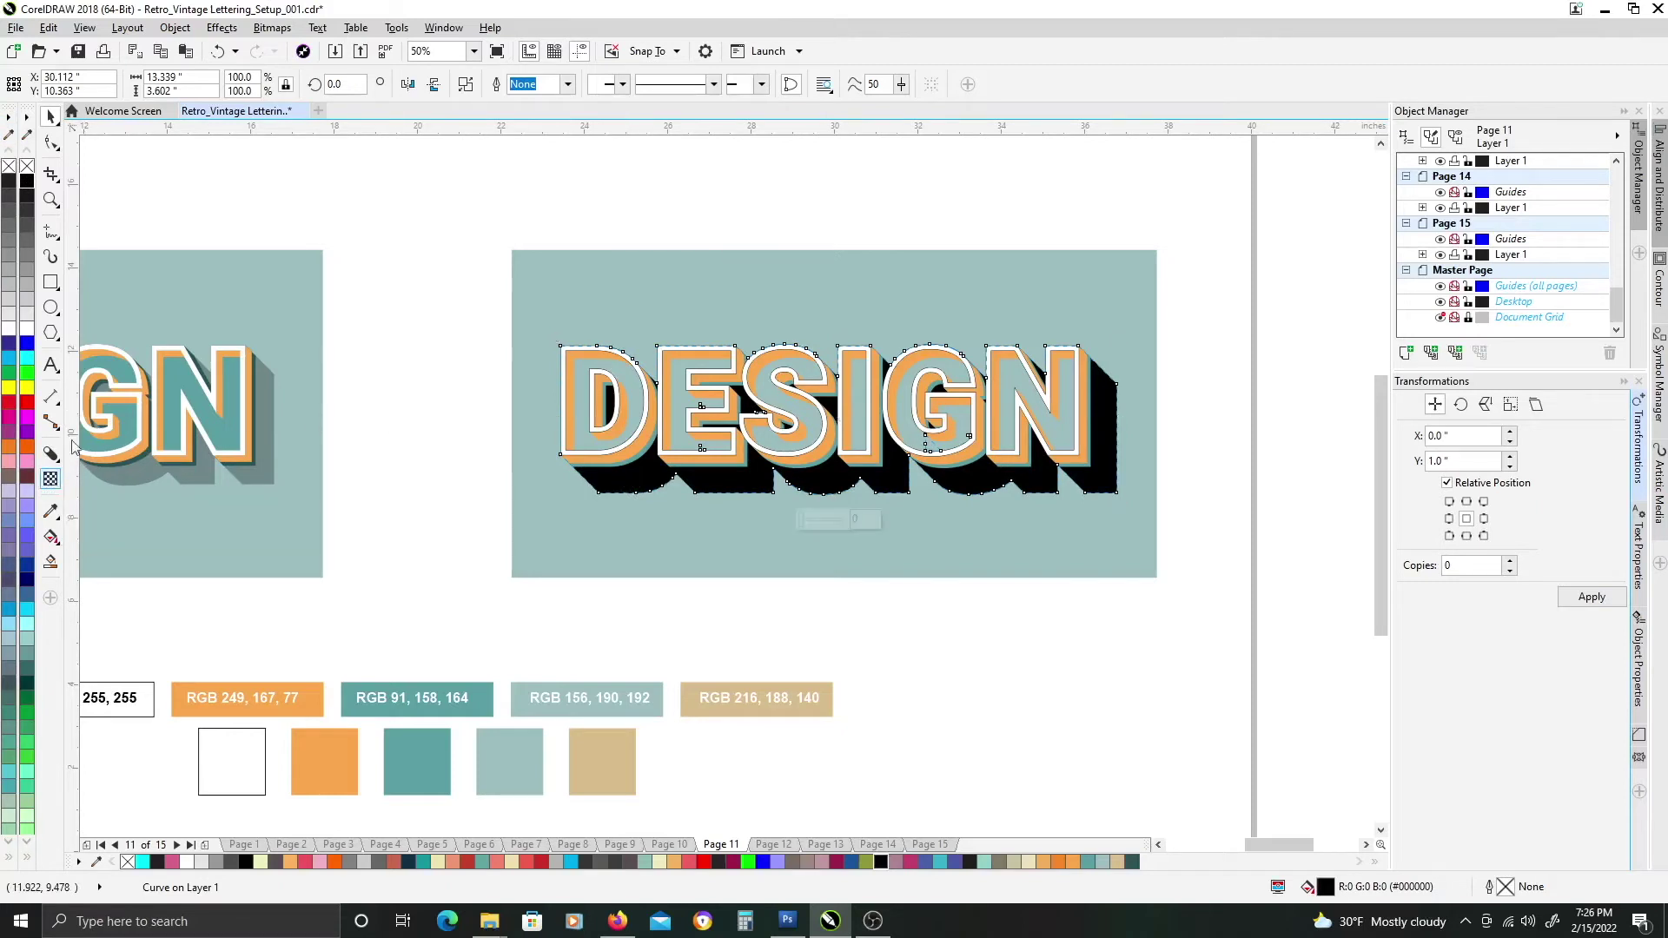
pyautogui.click(39, 84)
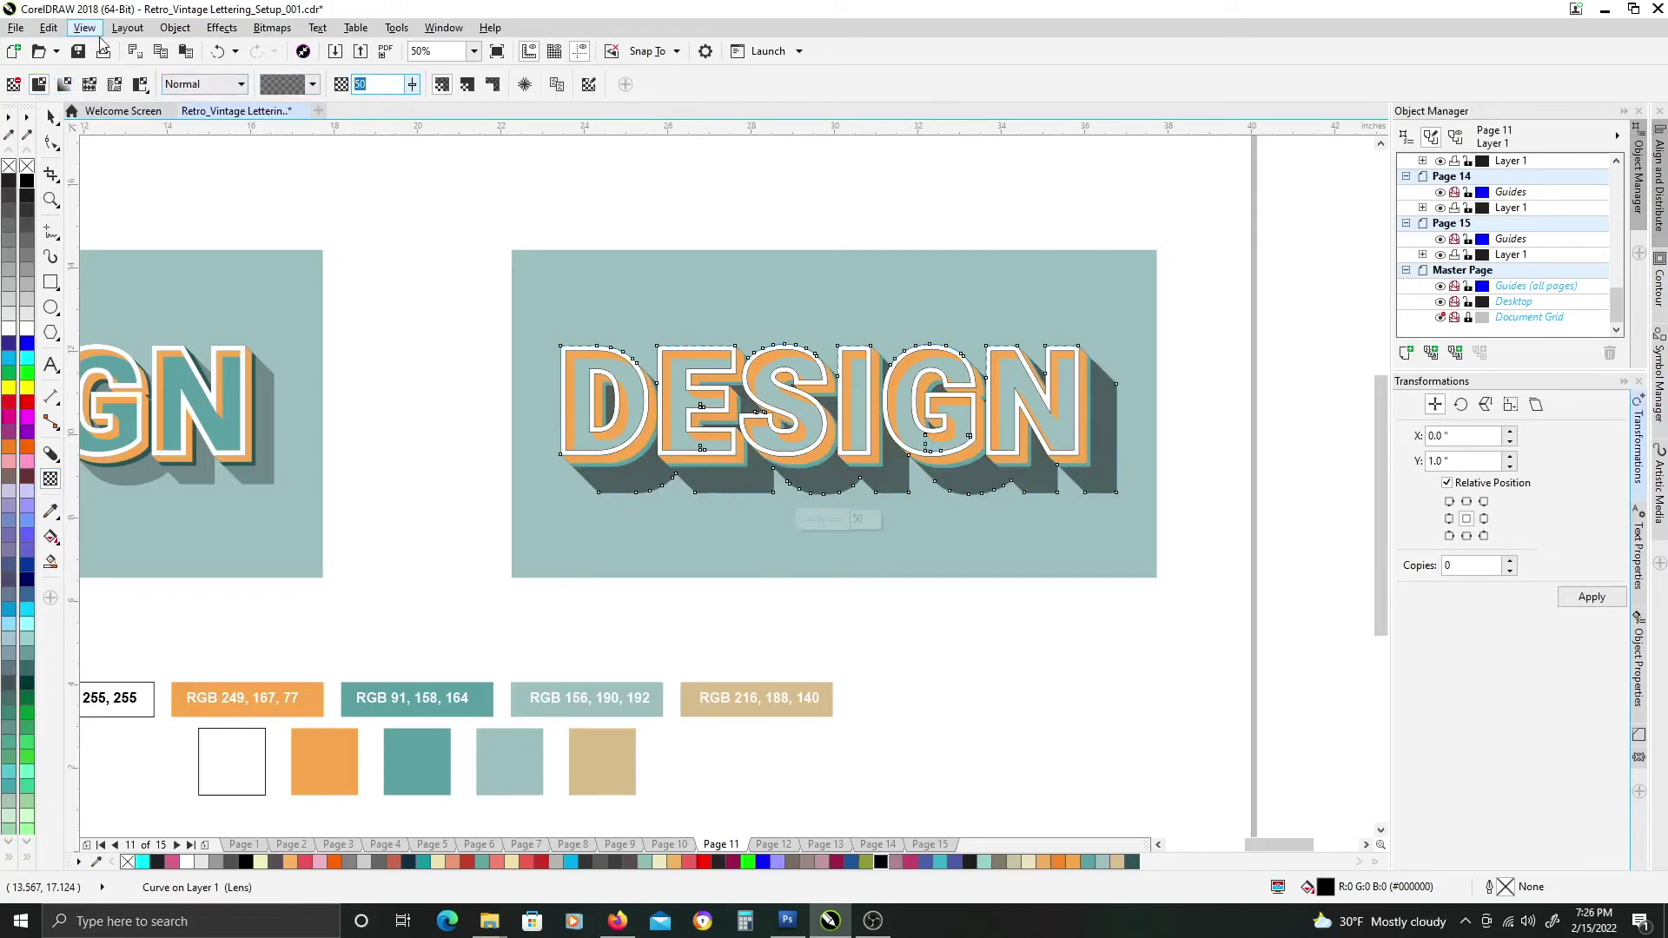
pyautogui.press('Return')
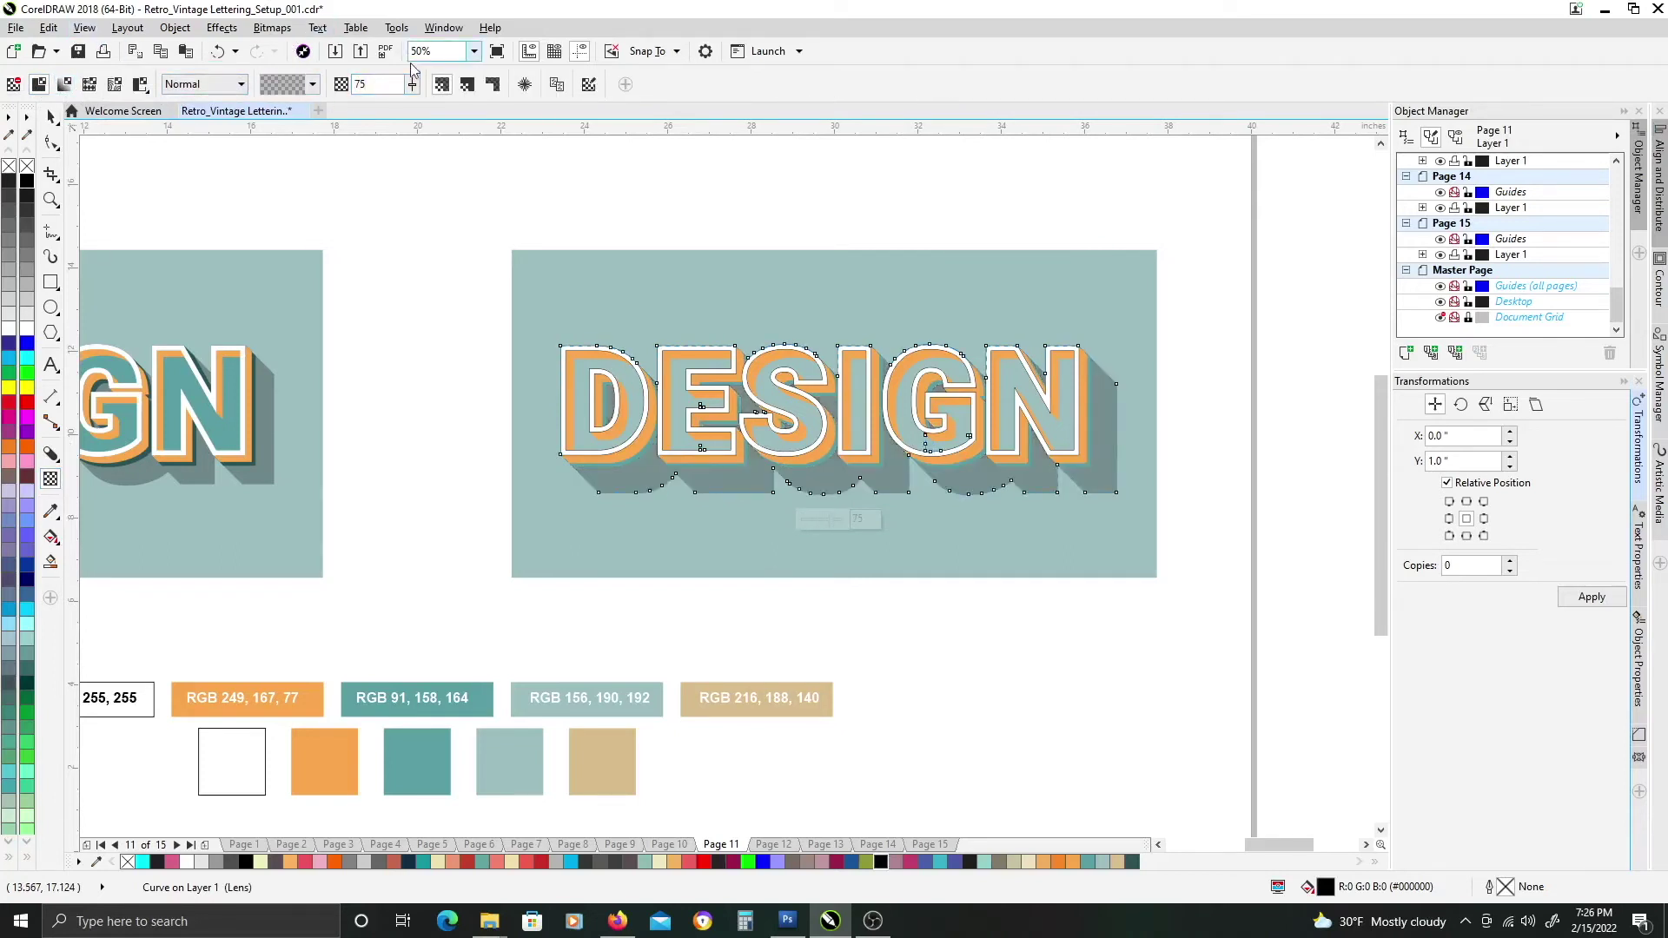
pyautogui.press('Return')
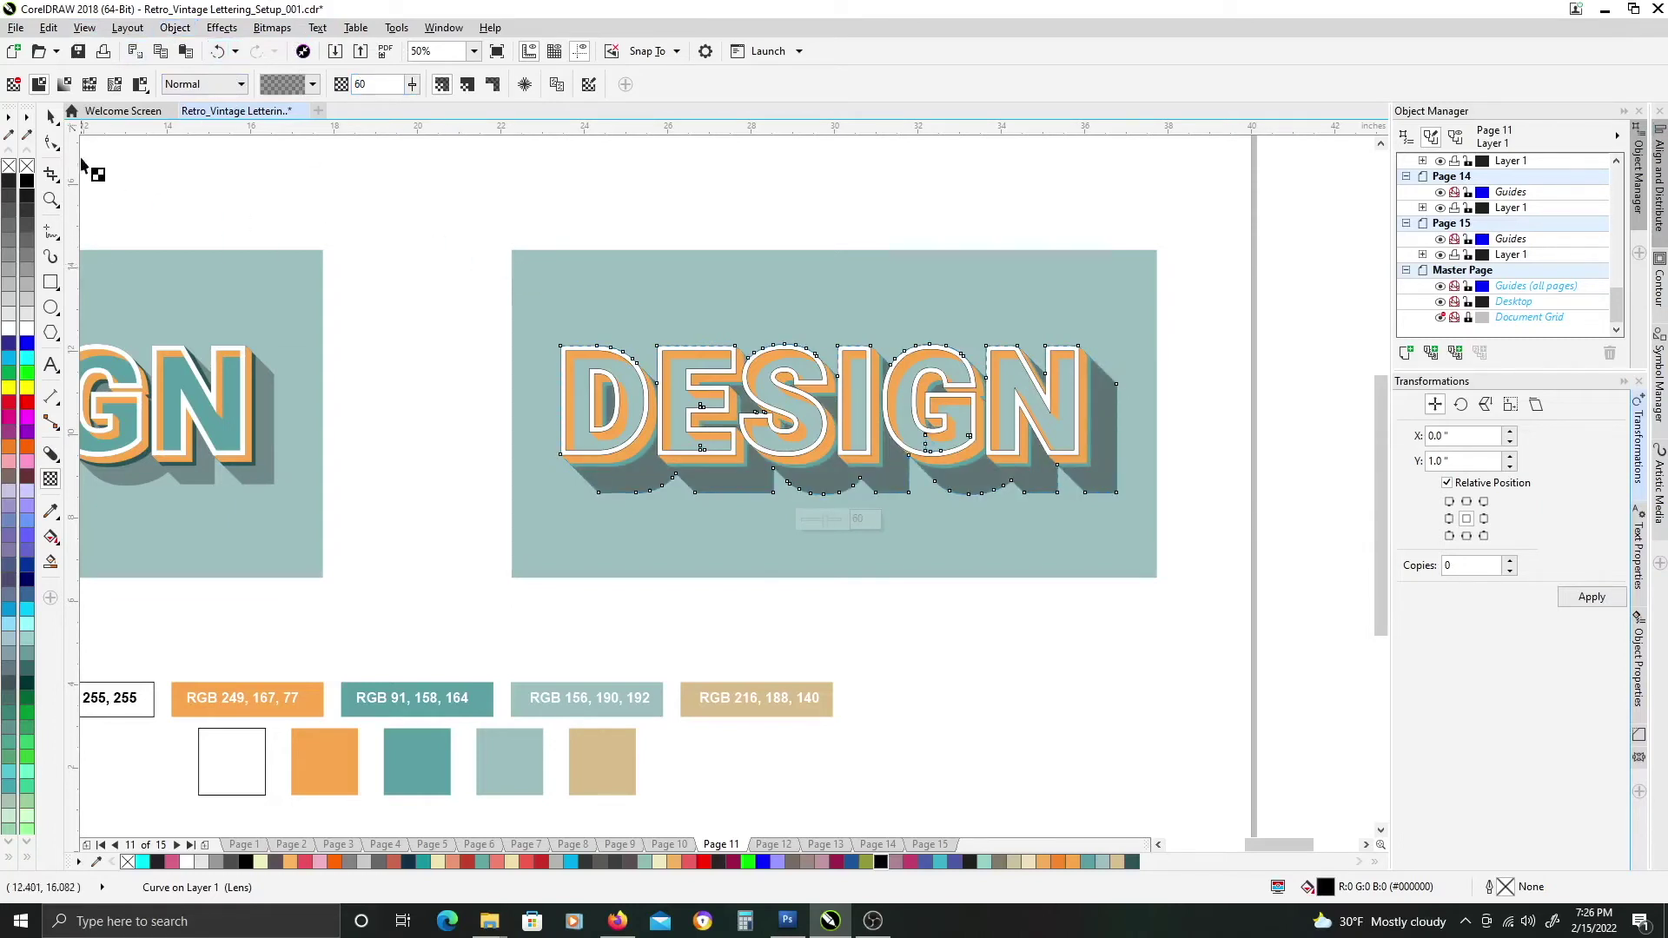
pyautogui.click(53, 118)
pyautogui.click(453, 320)
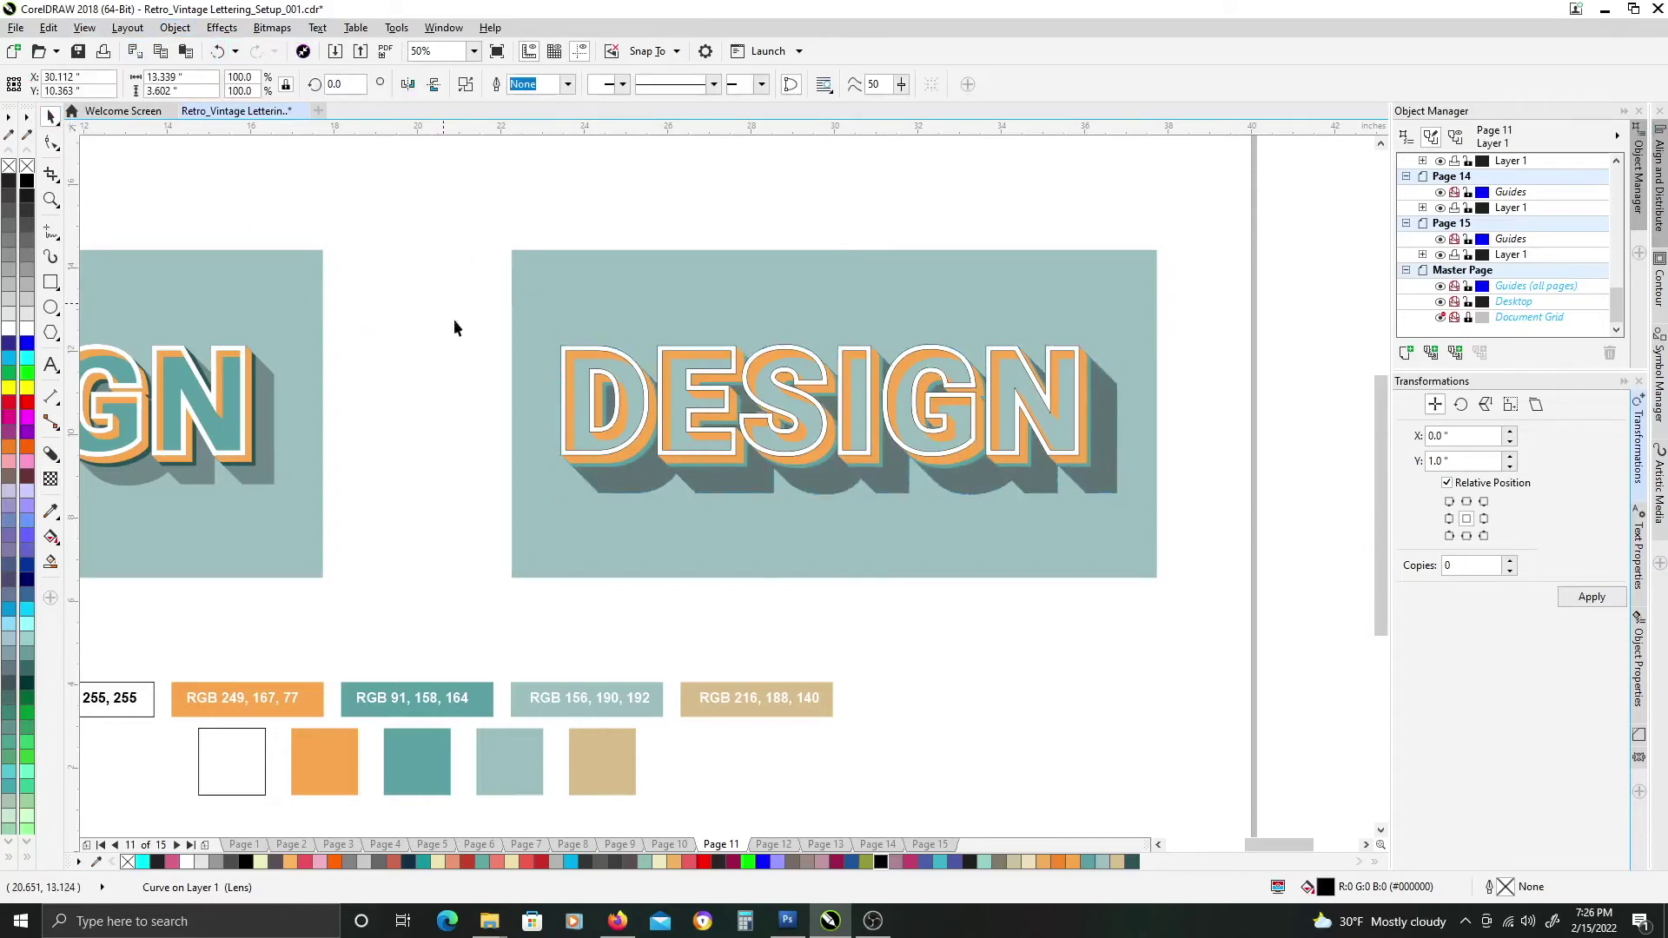
# Set the shadow's uniform transparency to 70 and deselect it.
pyautogui.click(649, 484)
pyautogui.click(50, 480)
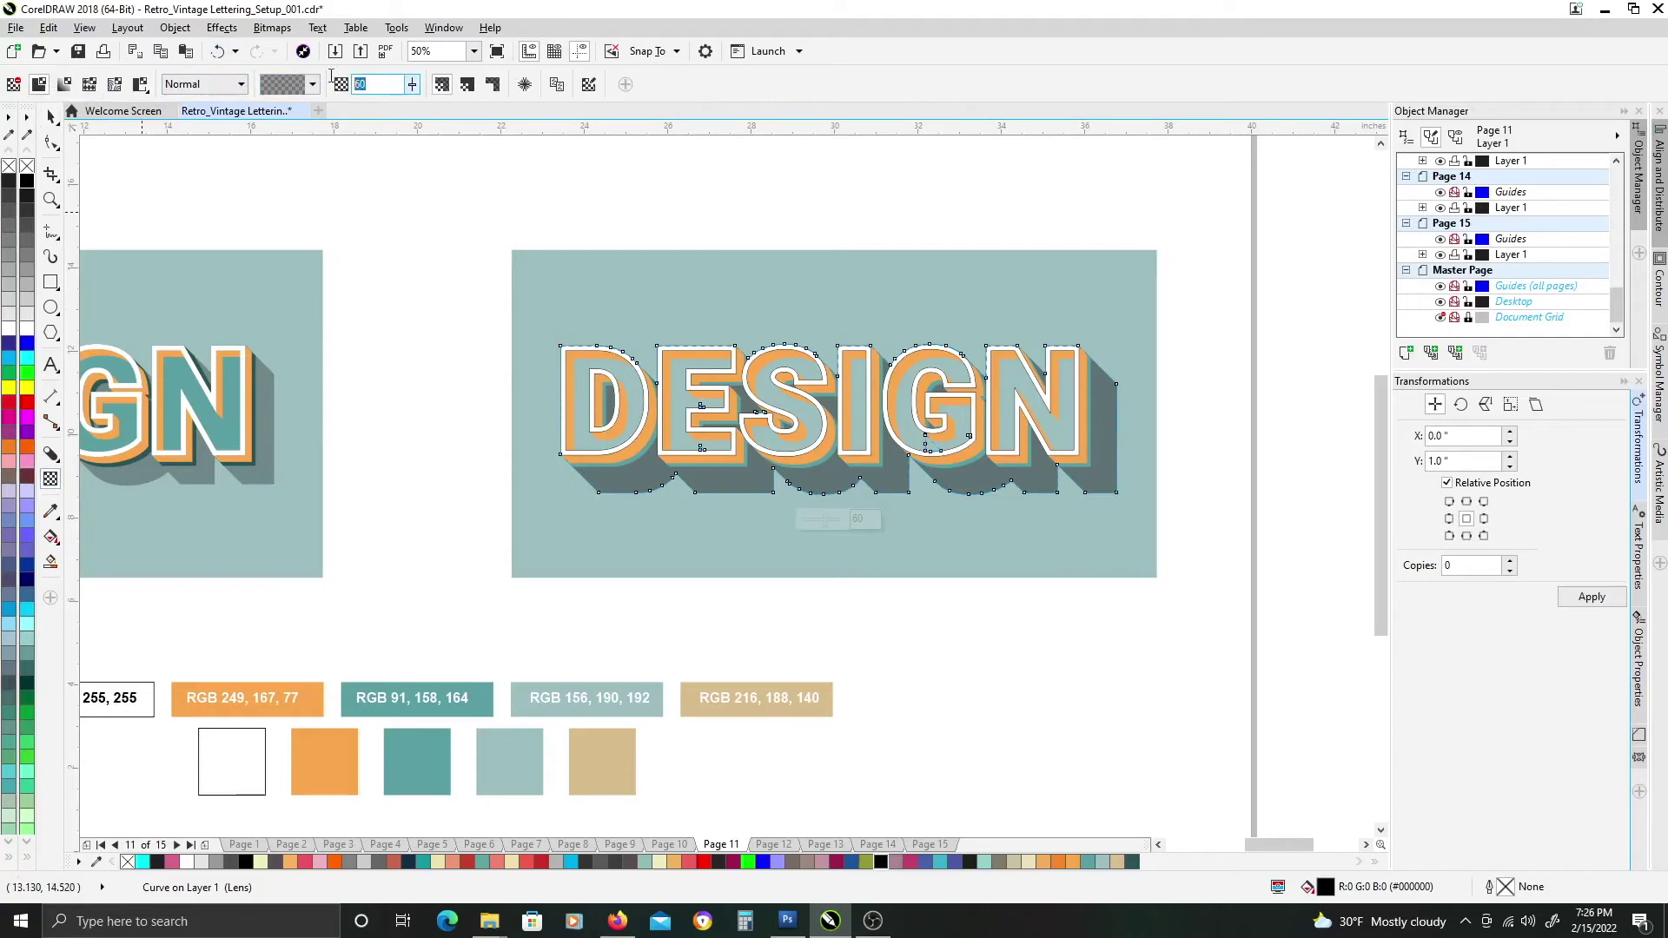
pyautogui.write('70')
pyautogui.press('Return')
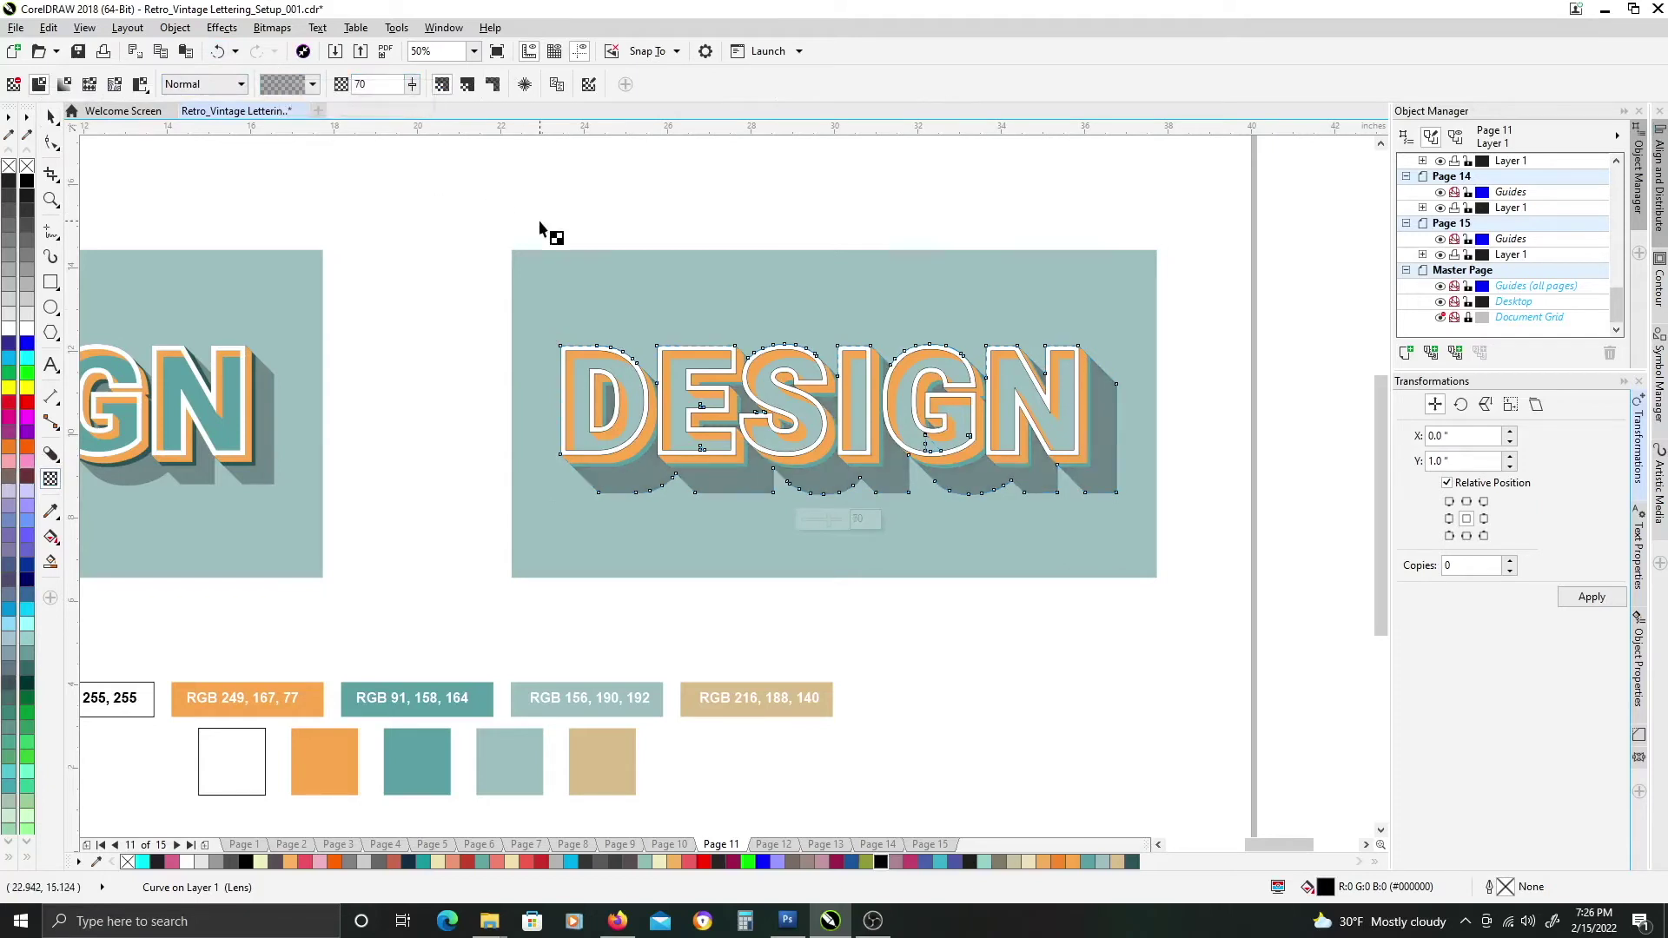
pyautogui.press('space')
pyautogui.press('Escape')
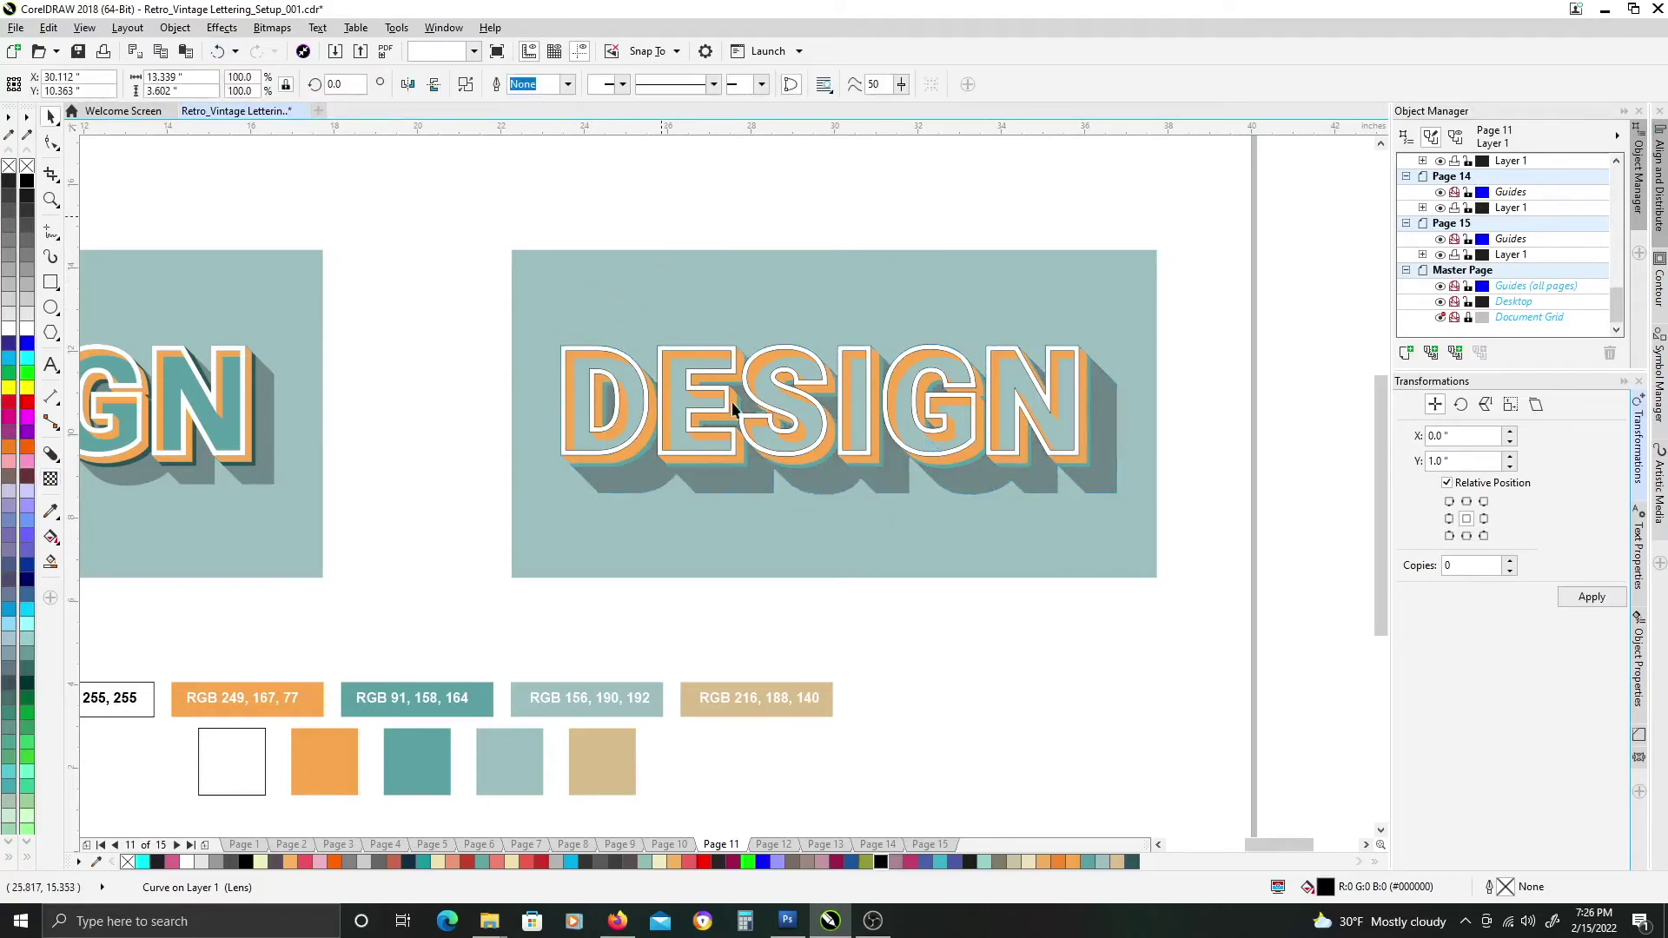
pyautogui.scroll(2, 716, 442)
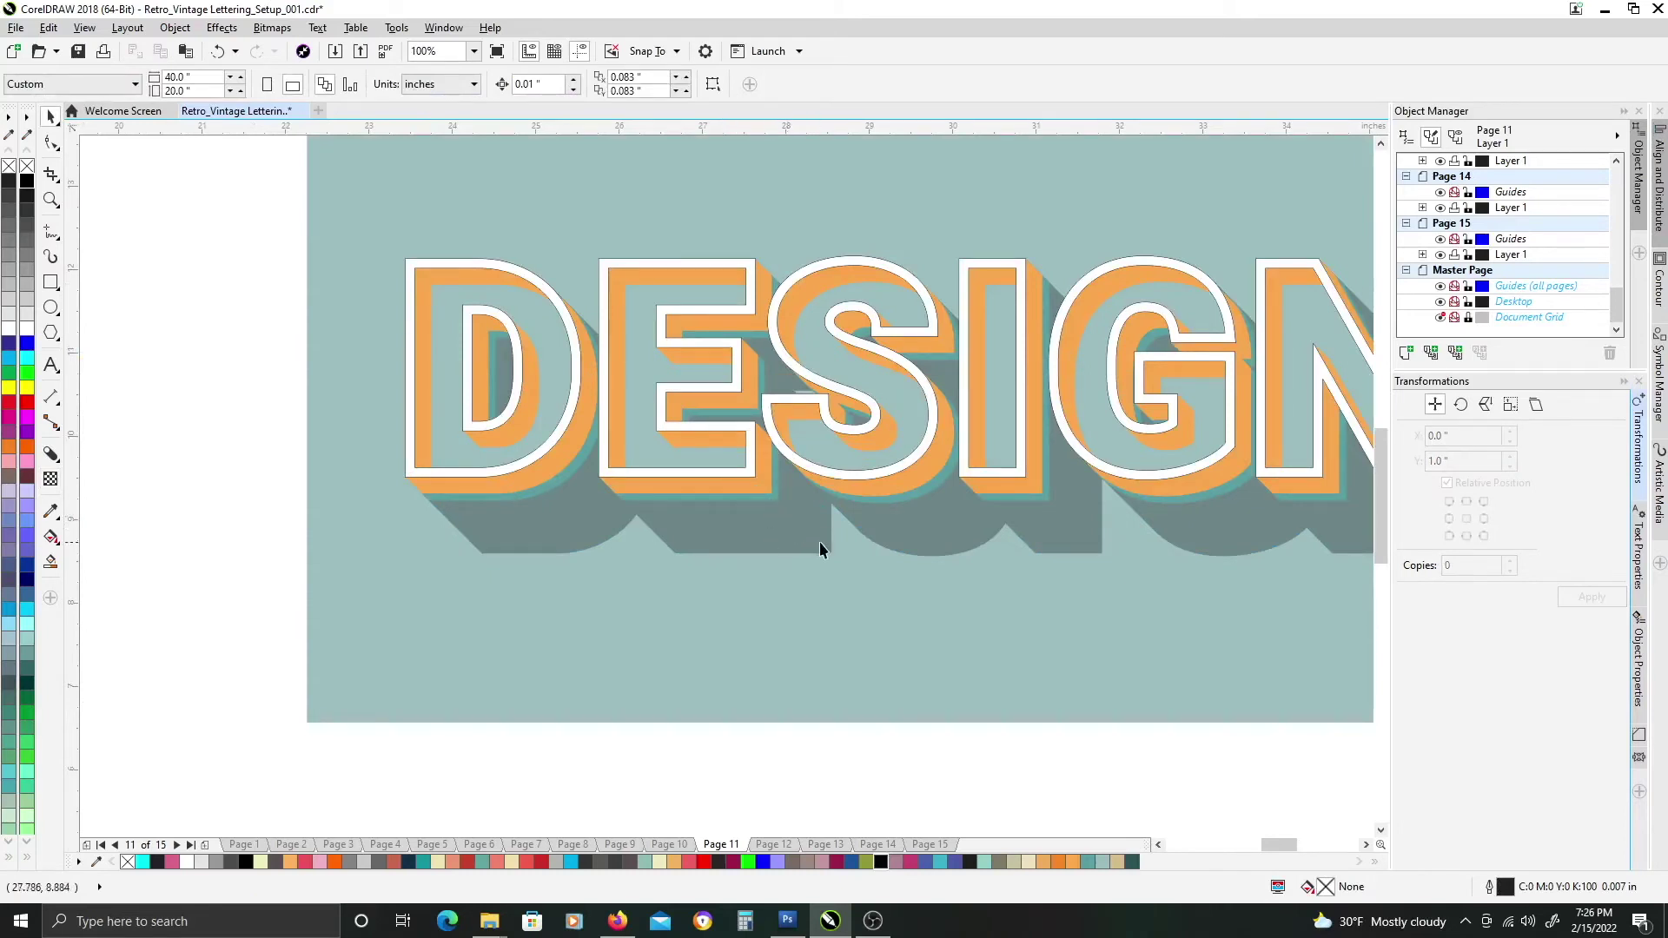
# Remove the hairline outline stroke from the white letter-outline shape.
pyautogui.click(794, 539)
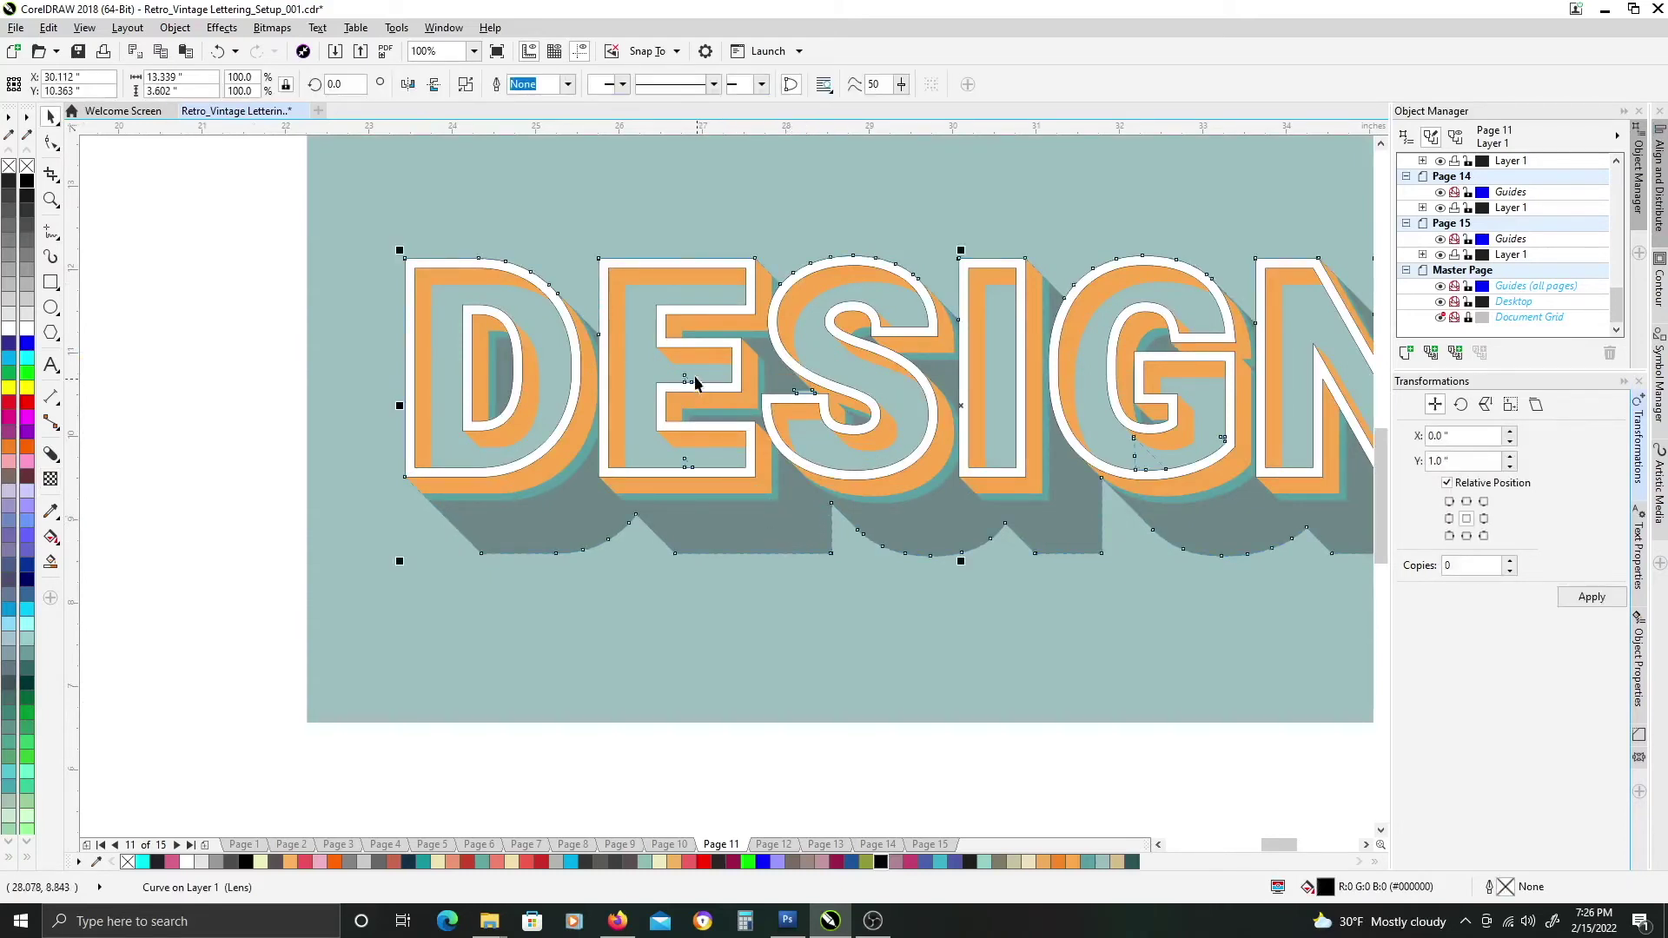
pyautogui.scroll(2, 669, 328)
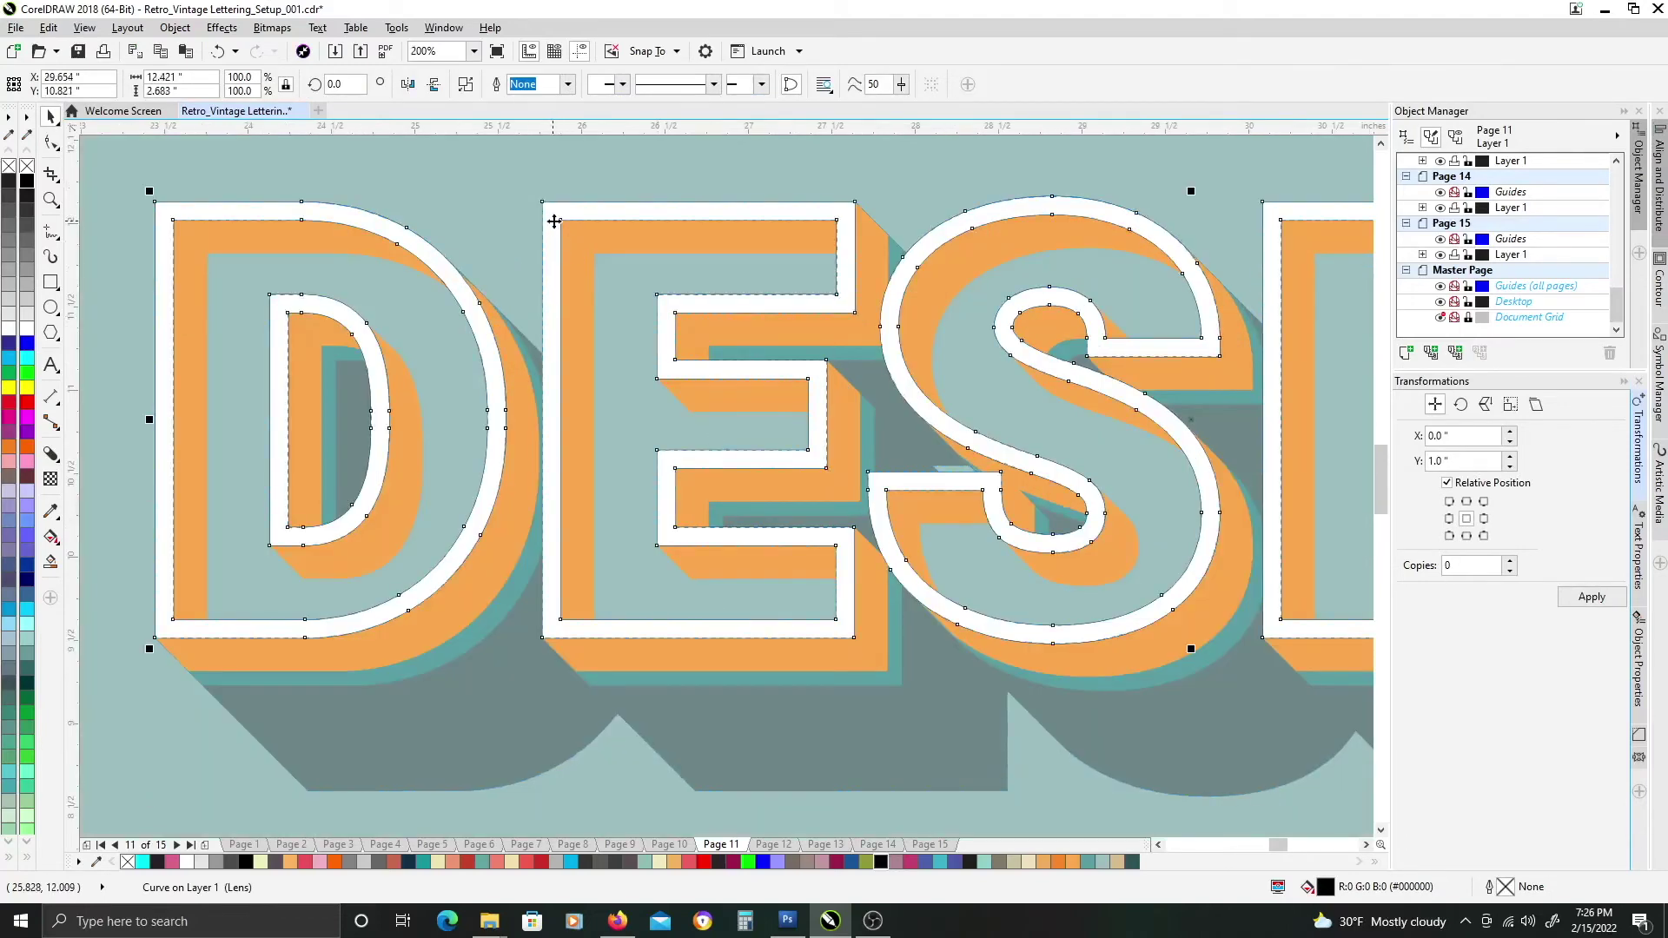
pyautogui.click(550, 224)
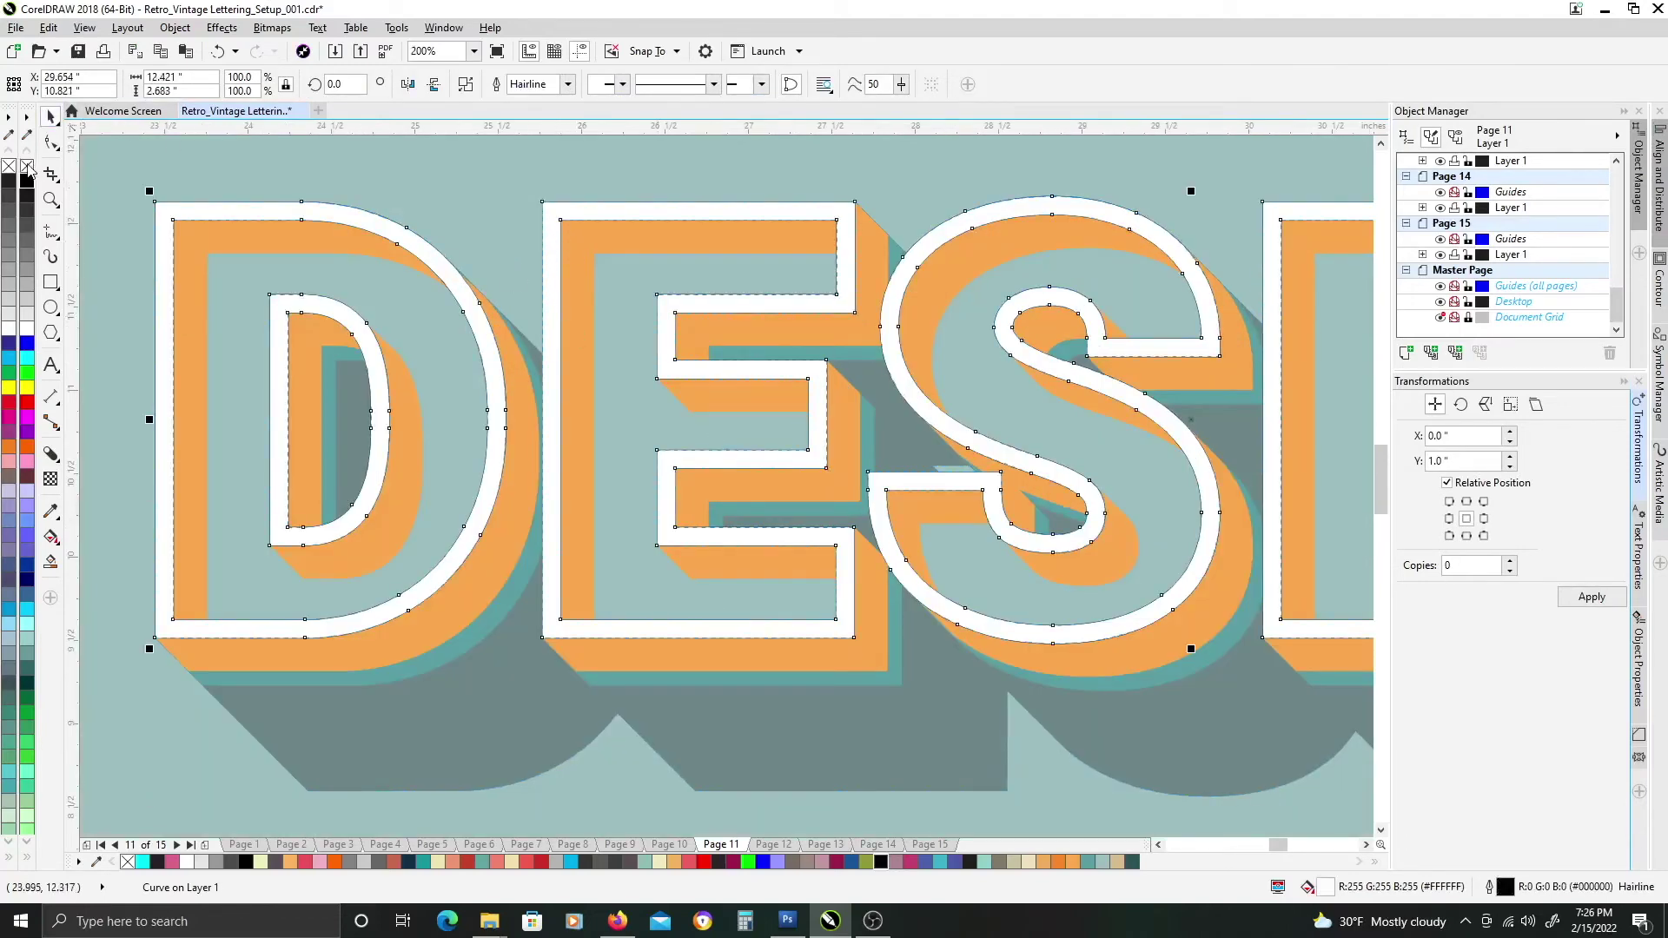
pyautogui.rightClick(27, 166)
pyautogui.scroll(-2, 538, 356)
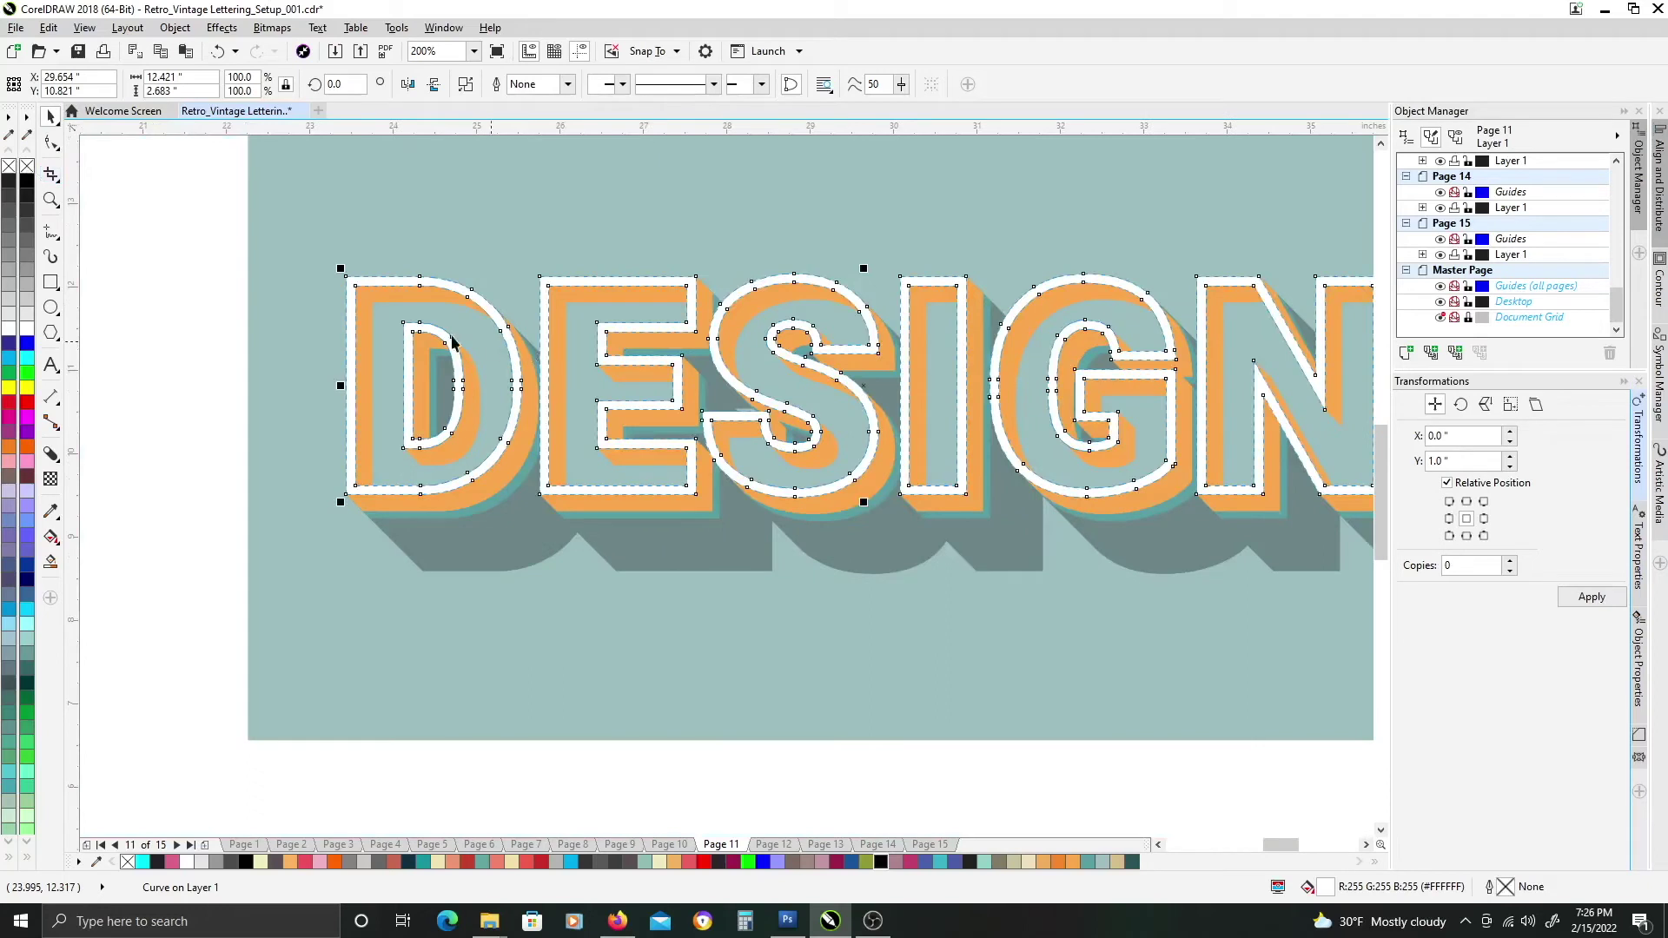
pyautogui.click(179, 279)
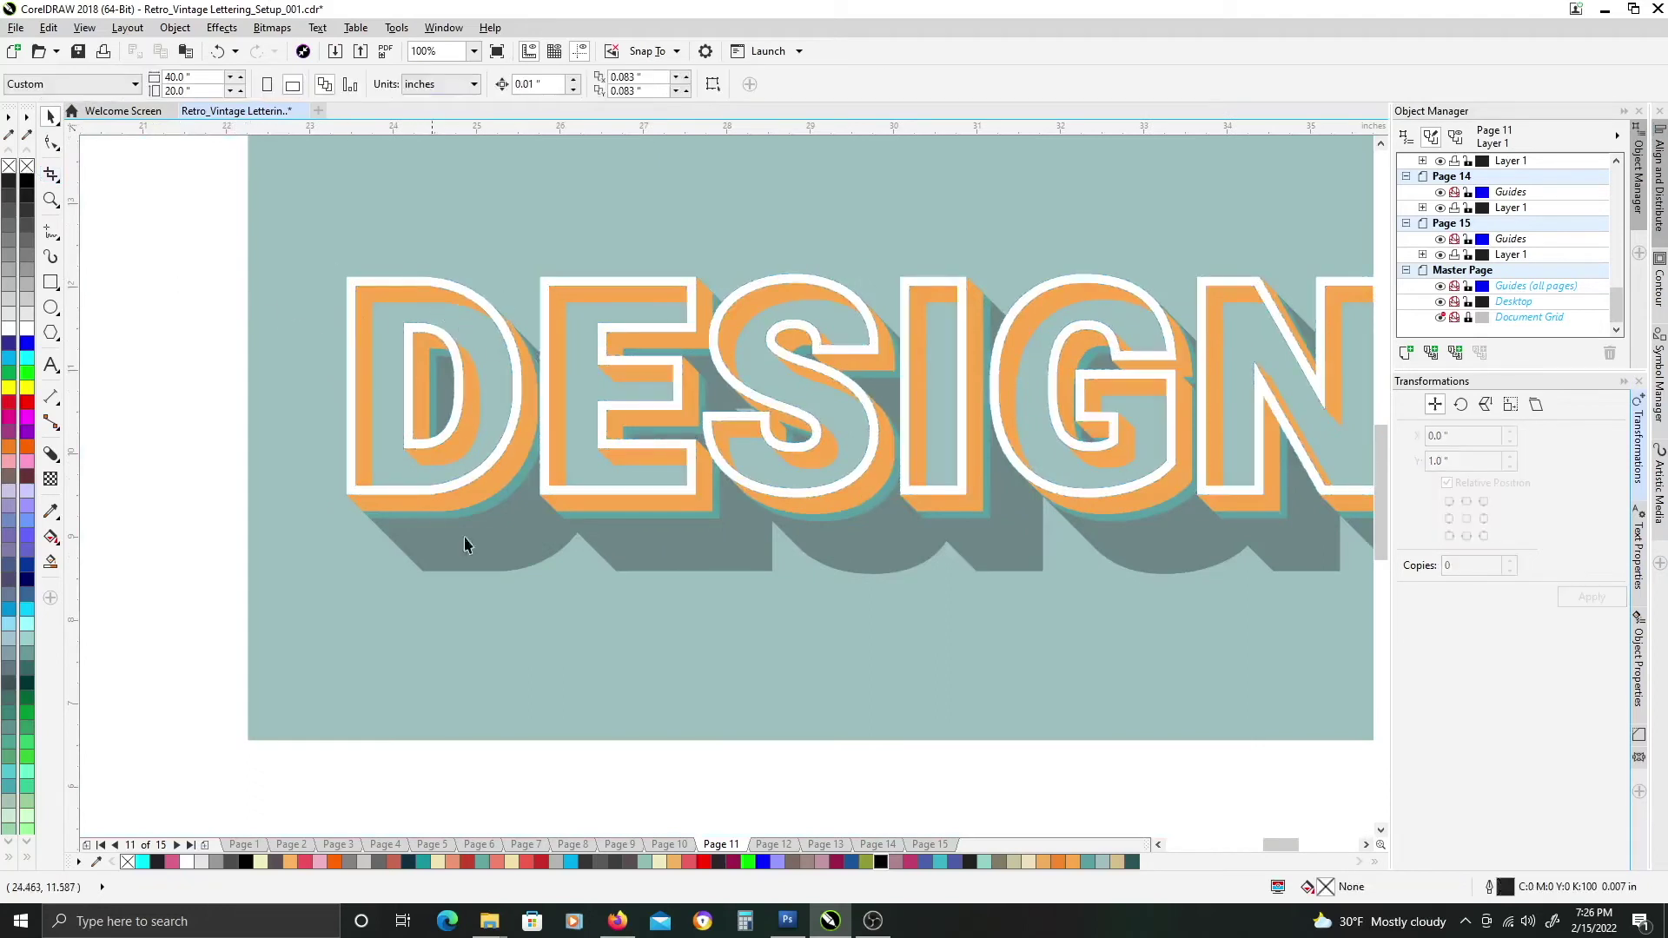
# Pan to review the whole DESIGN card and the colour swatches below it.
pyautogui.scroll(-1, 673, 417)
pyautogui.moveTo(425, 432); pyautogui.dragTo(613, 432)
pyautogui.moveTo(400, 518); pyautogui.dragTo(528, 417)
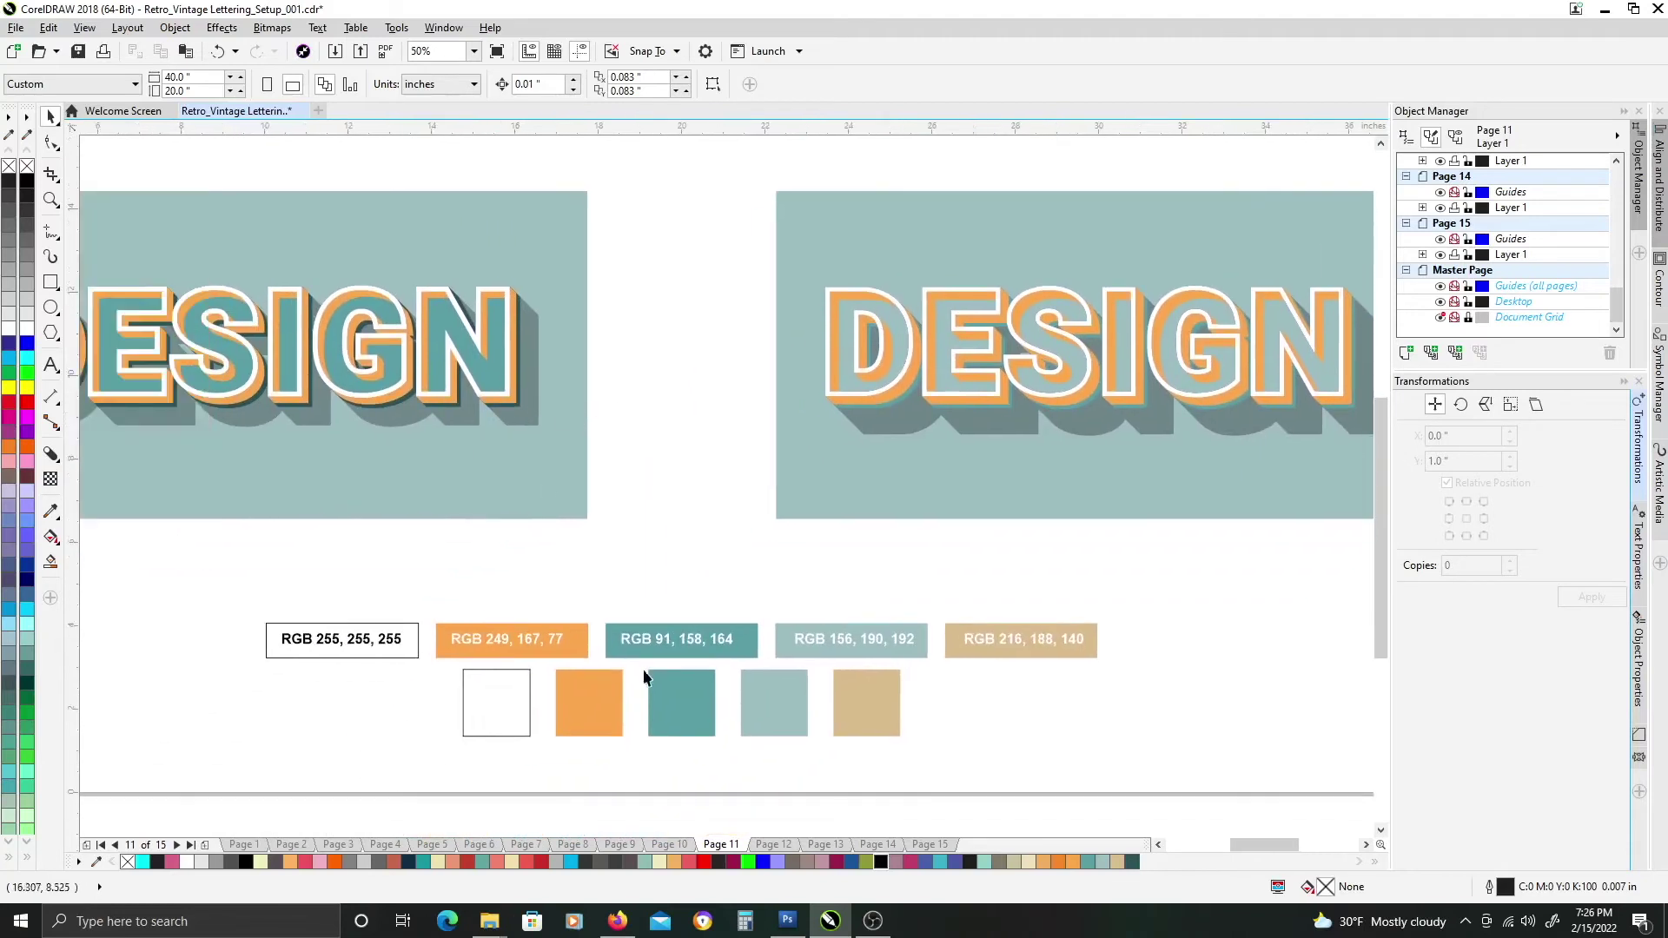
pyautogui.moveTo(845, 425); pyautogui.dragTo(734, 453)
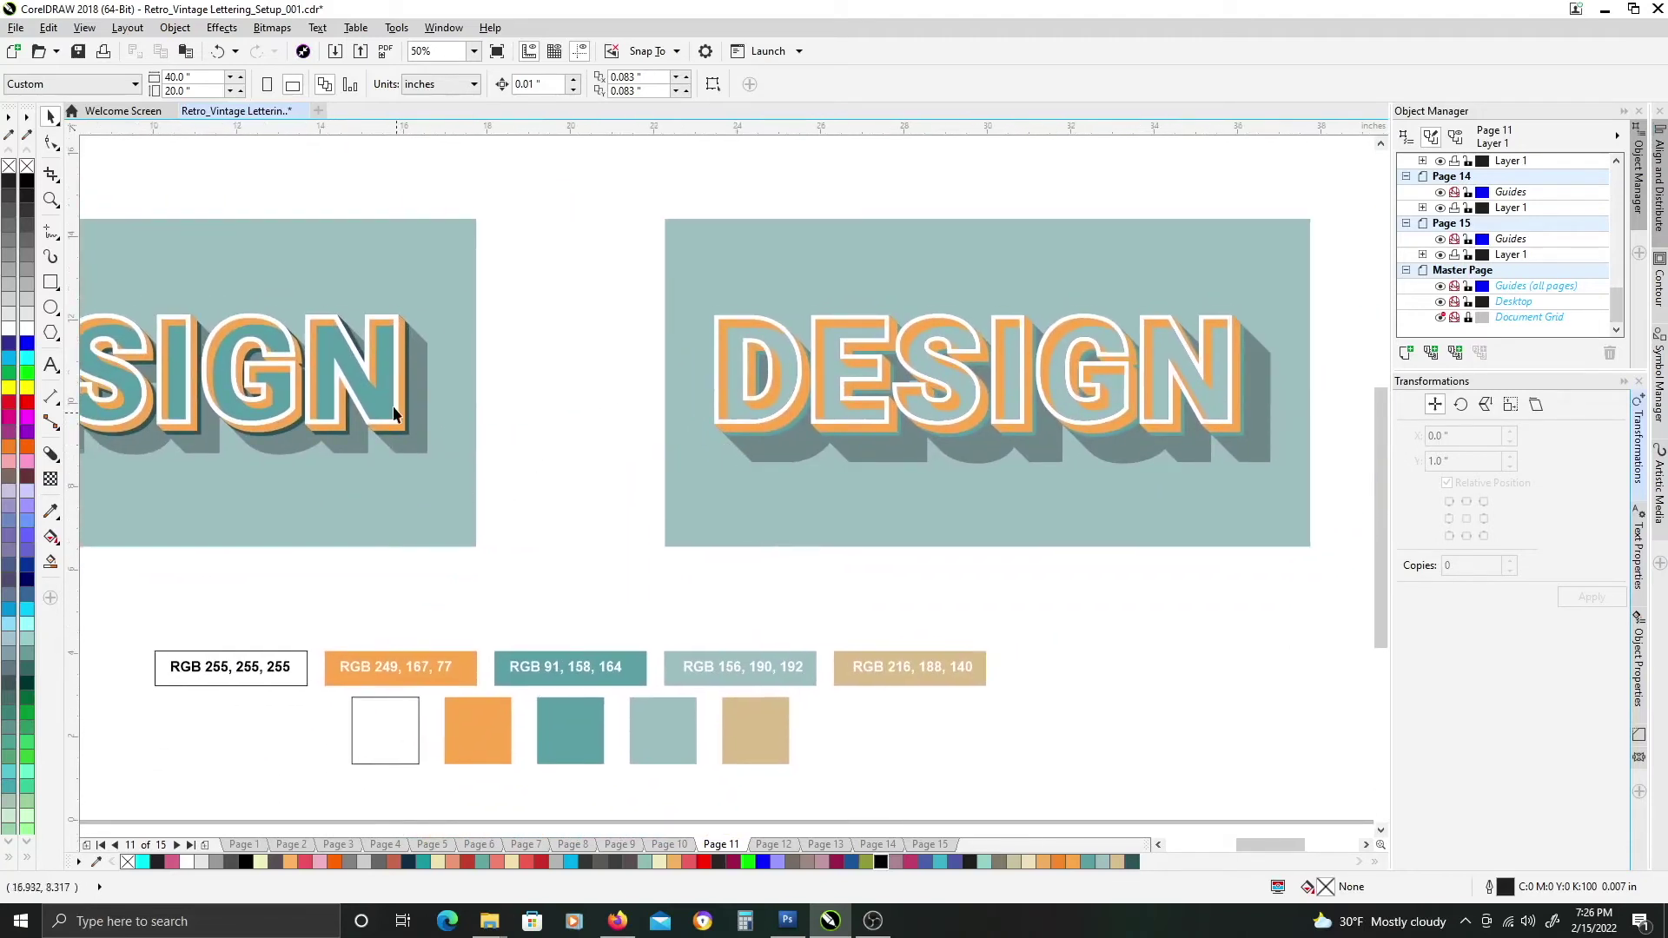
pyautogui.moveTo(1024, 476); pyautogui.dragTo(1006, 485)
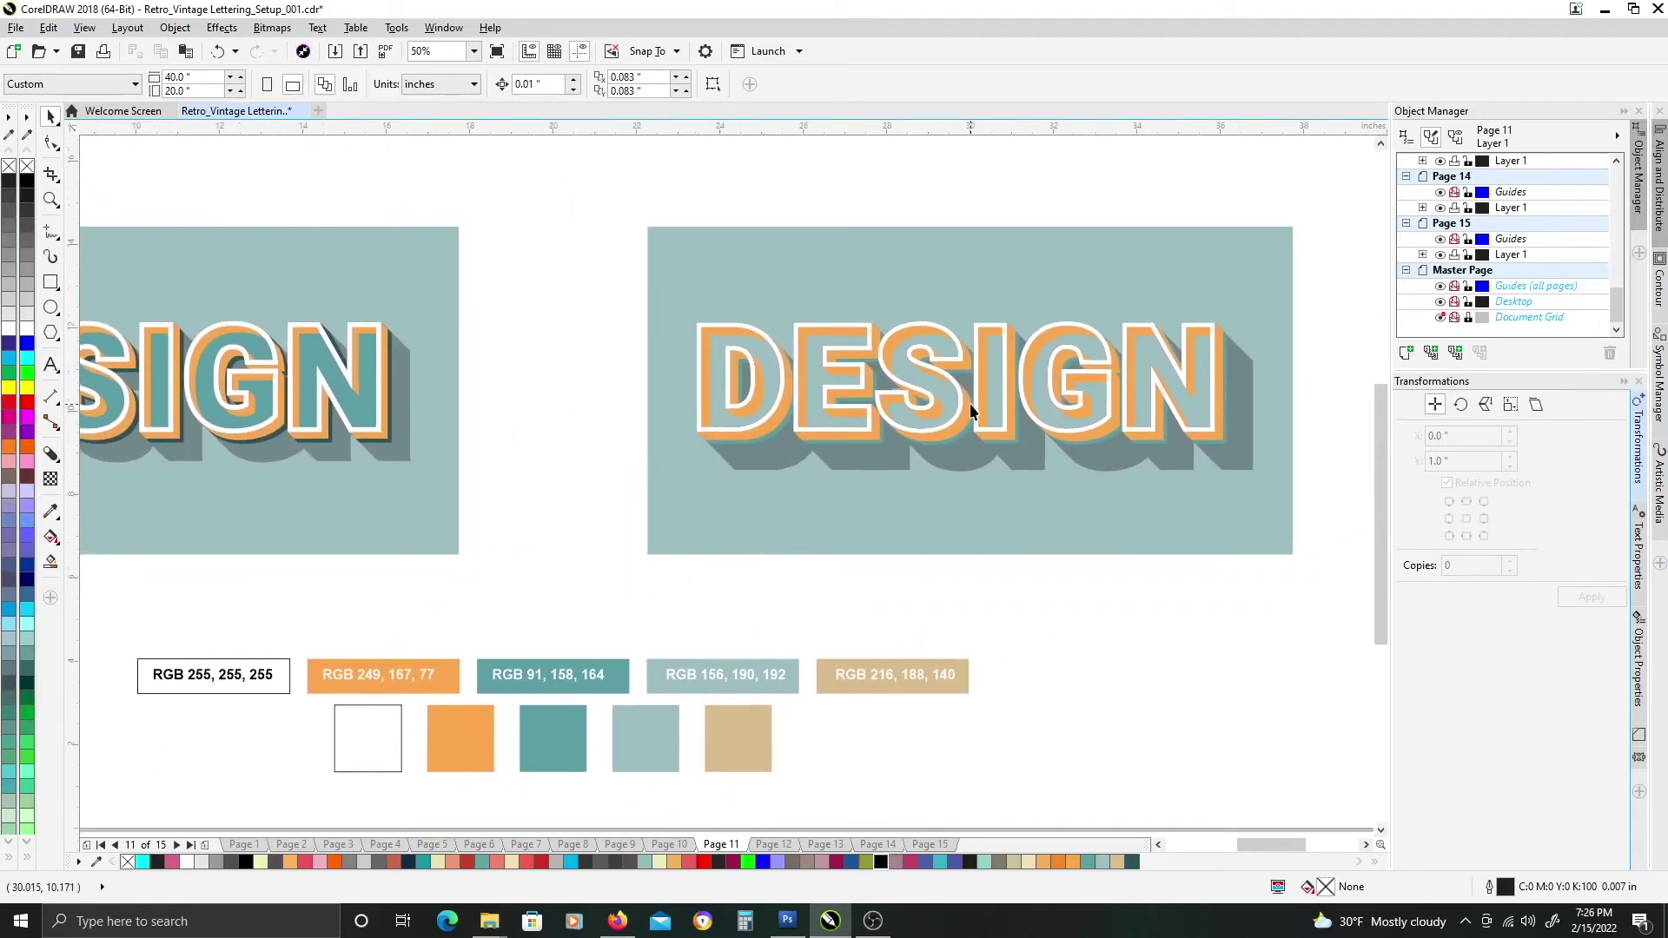
pyautogui.scroll(3, 1075, 365)
pyautogui.click(1026, 335)
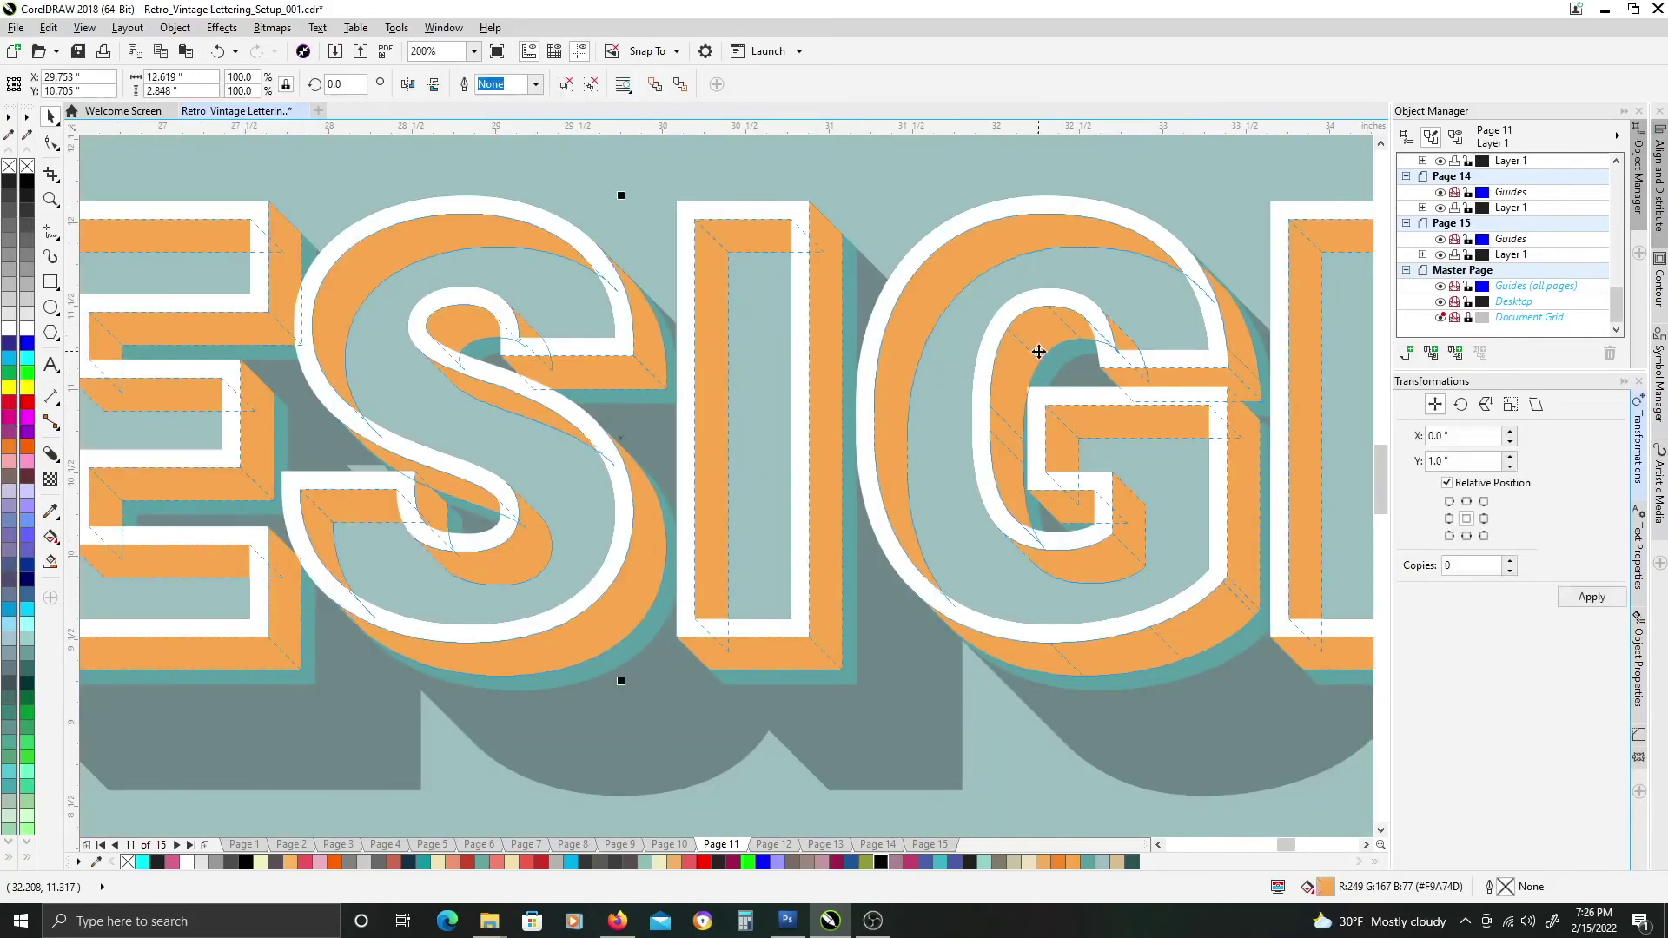
pyautogui.scroll(-2, 980, 345)
pyautogui.click(843, 223)
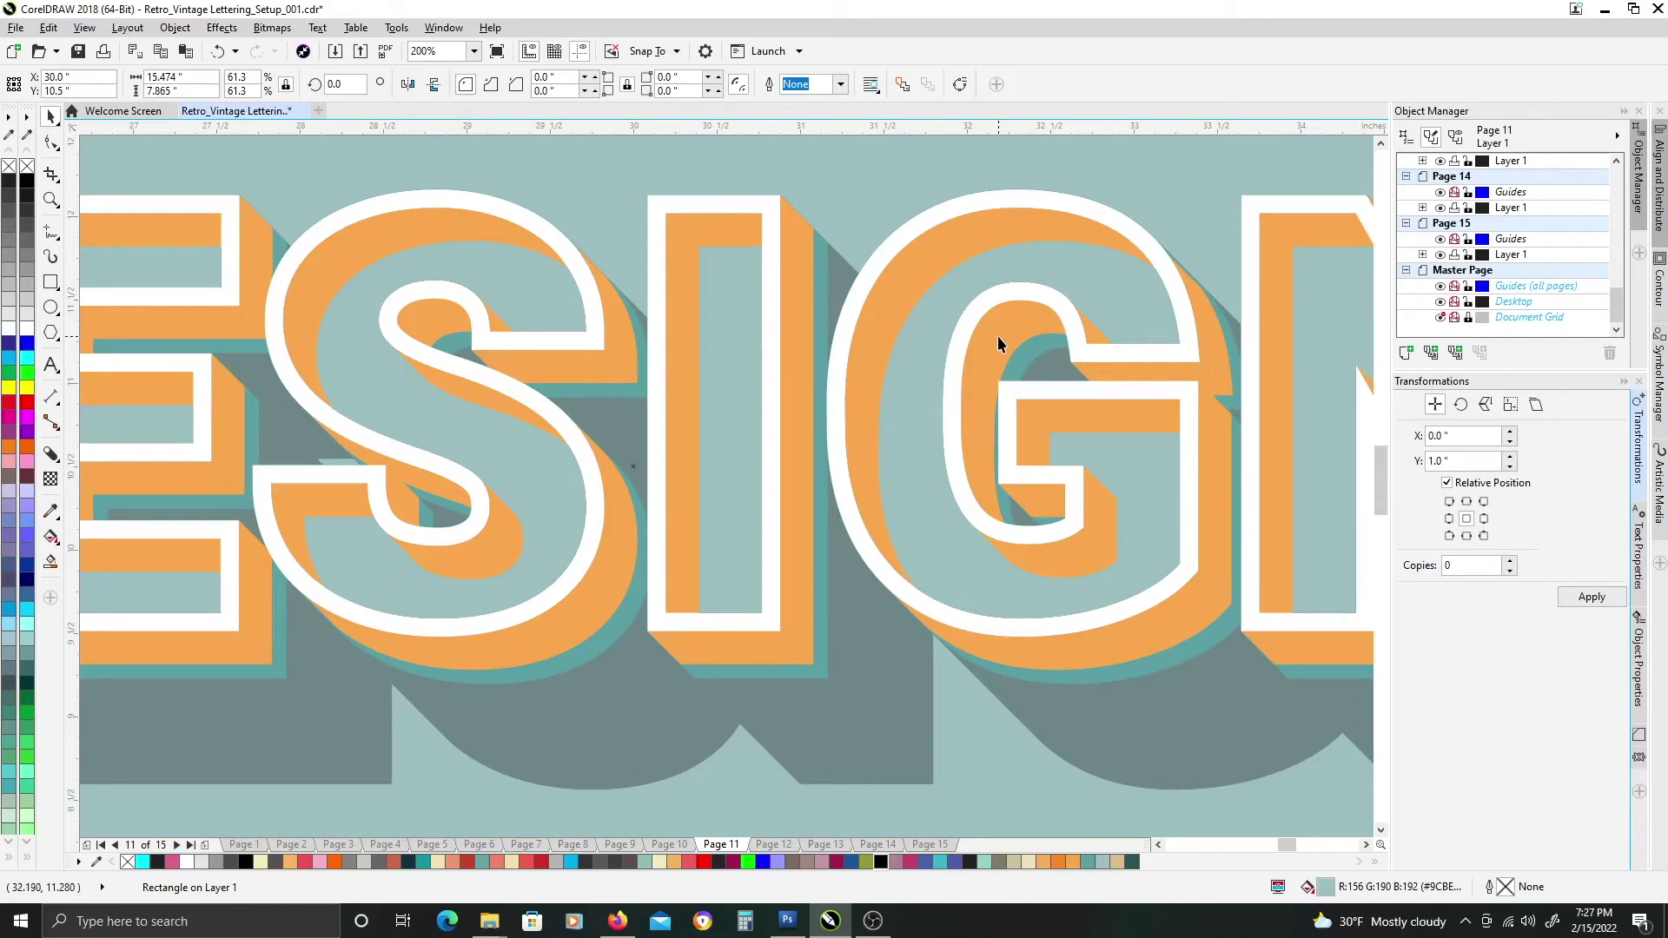
pyautogui.scroll(2, 999, 339)
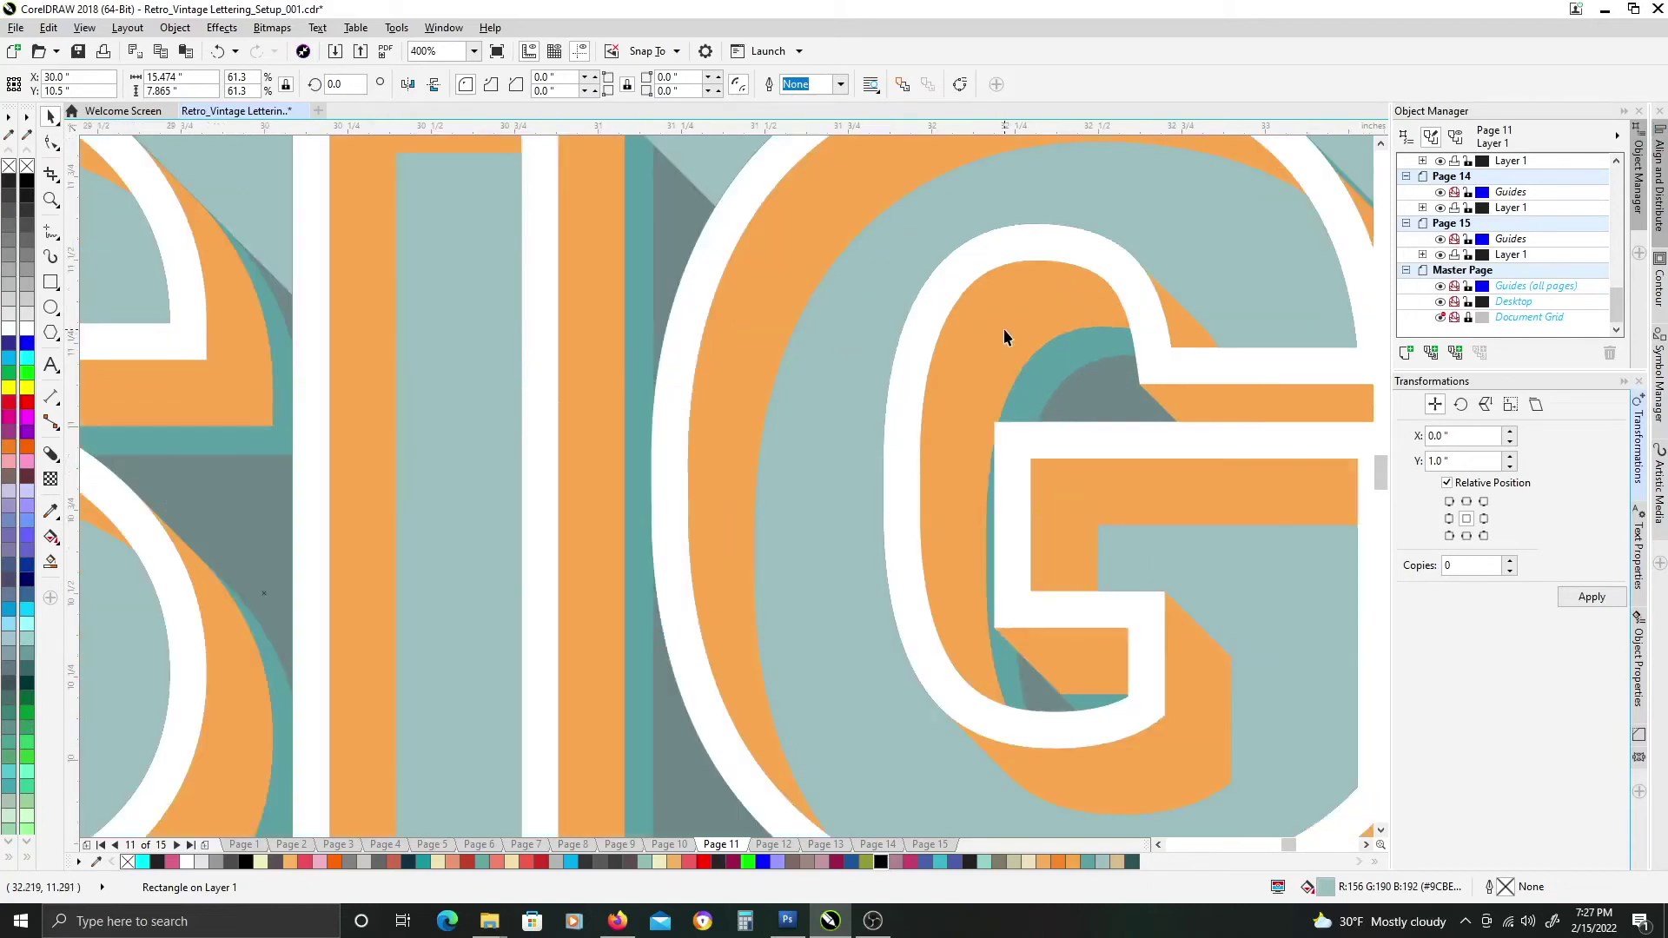
pyautogui.click(1004, 331)
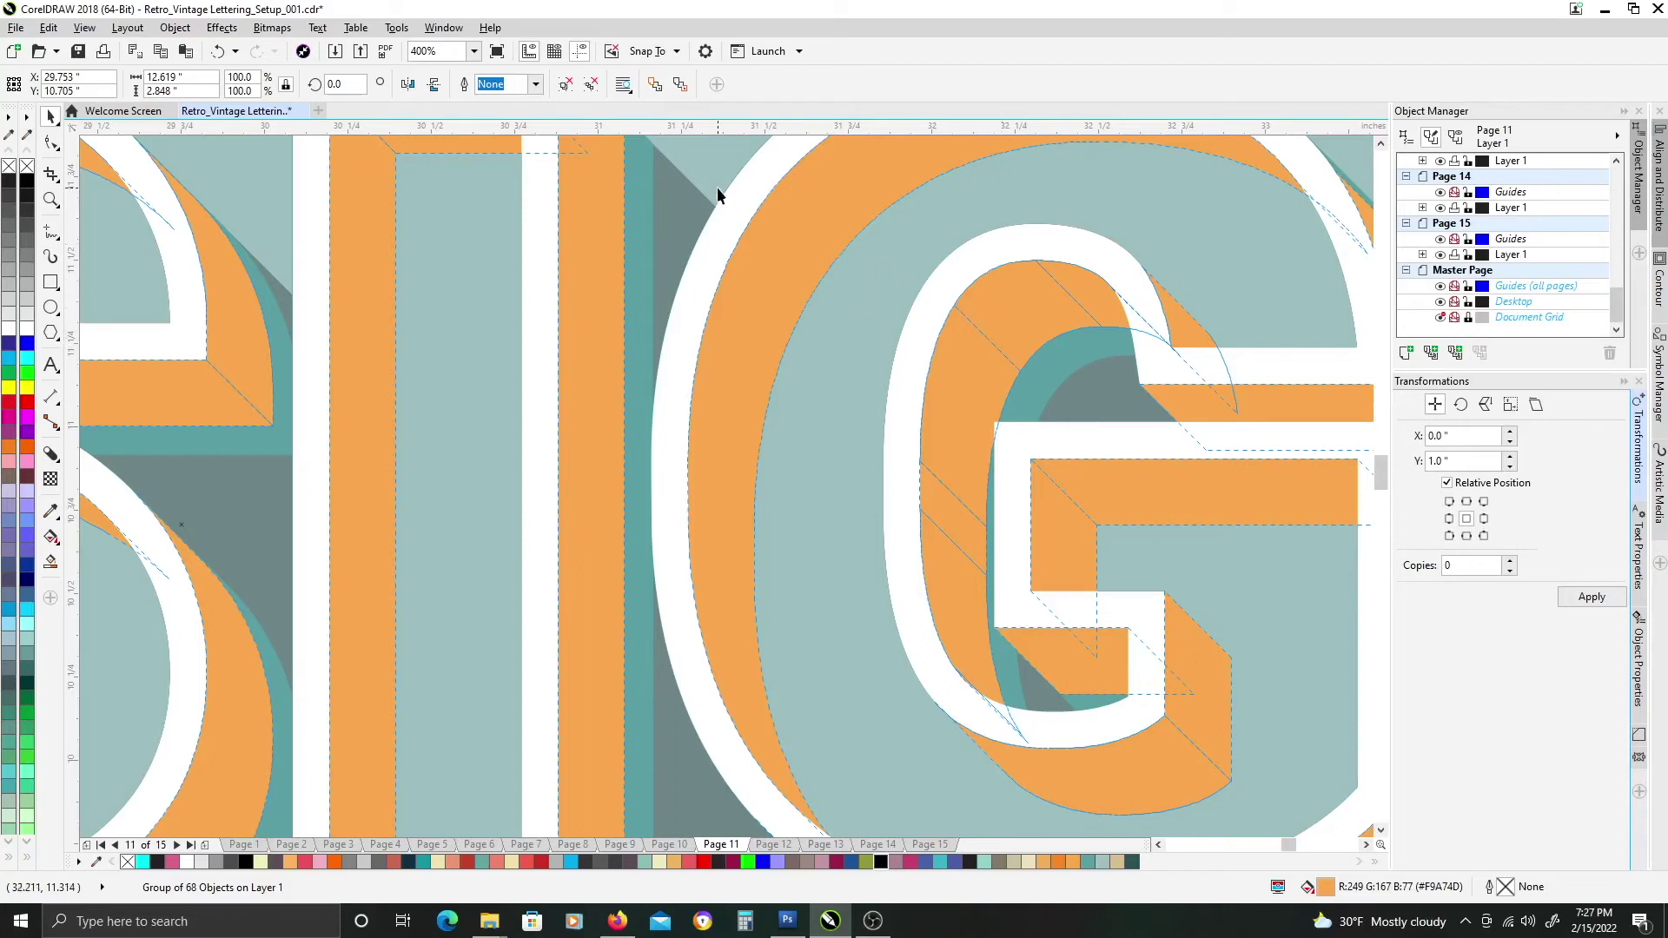
pyautogui.keyDown('ctrl'); pyautogui.click(1070, 348); pyautogui.keyUp('ctrl')
pyautogui.scroll(4, 987, 356)
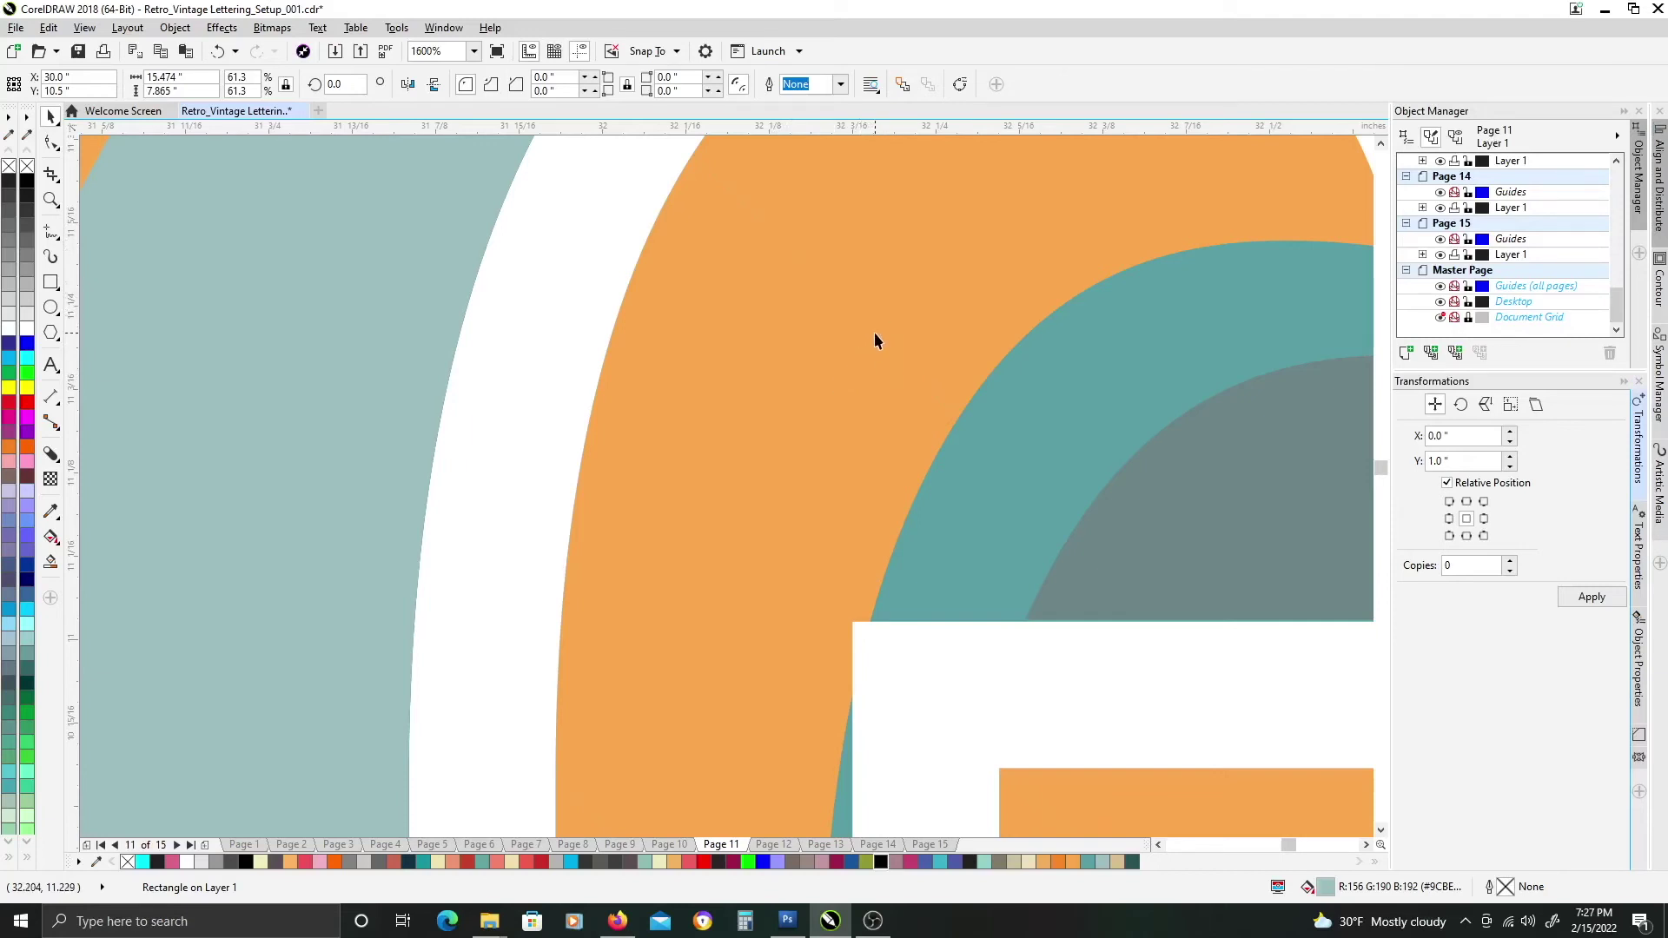
pyautogui.scroll(-6, 873, 337)
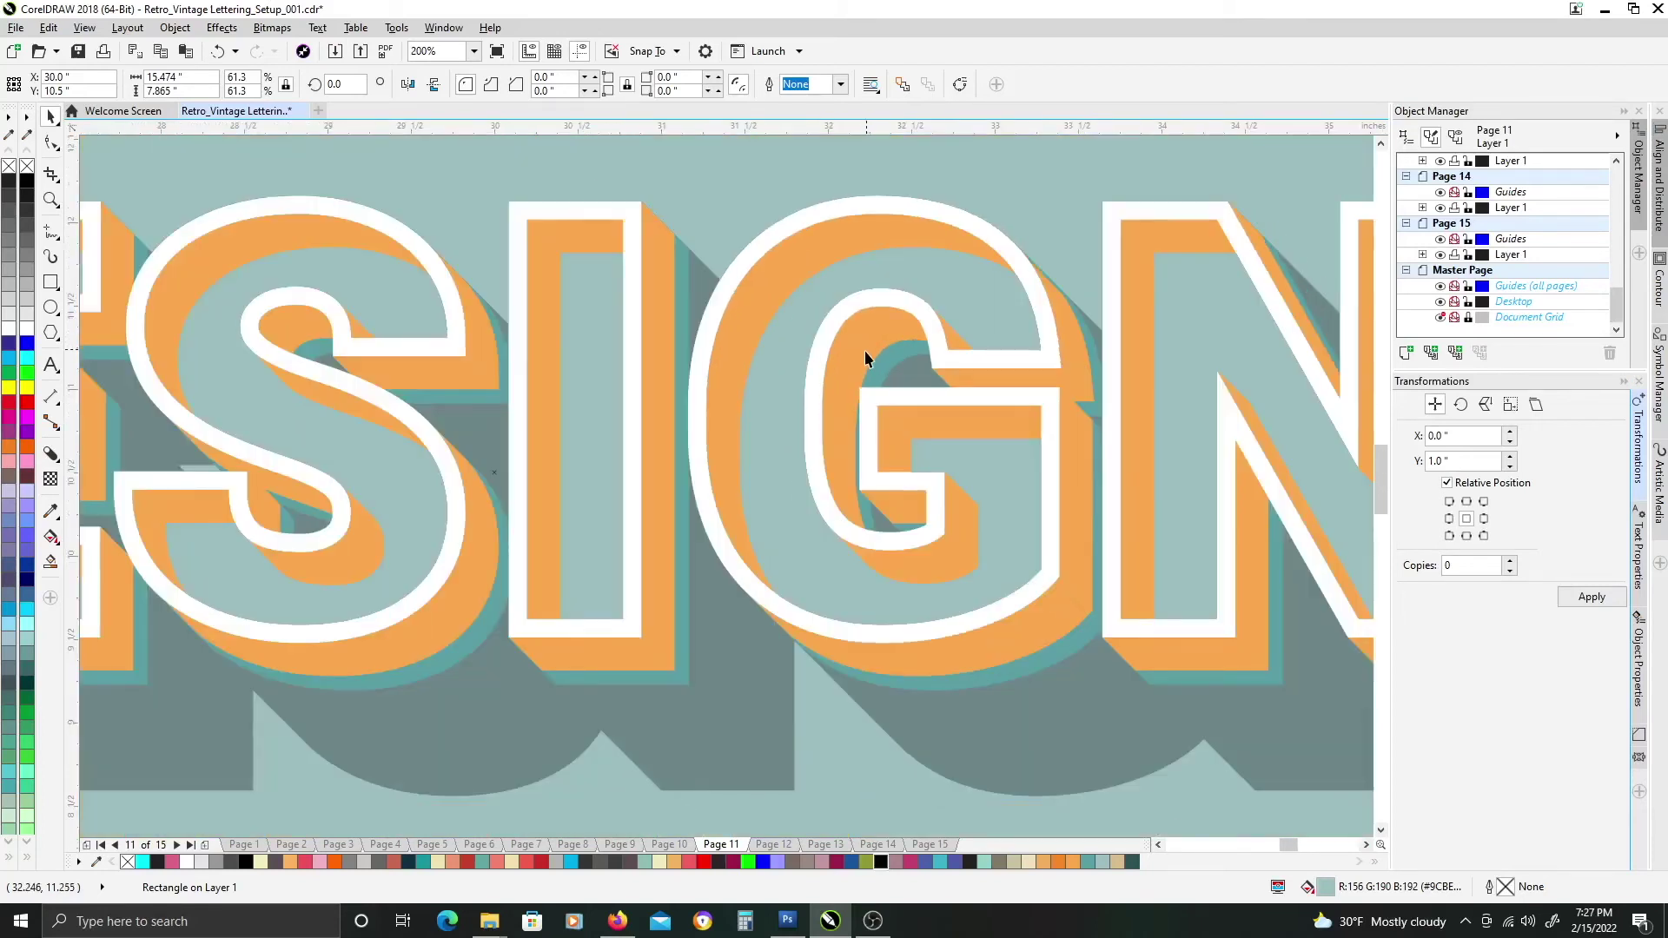
pyautogui.scroll(2, 864, 351)
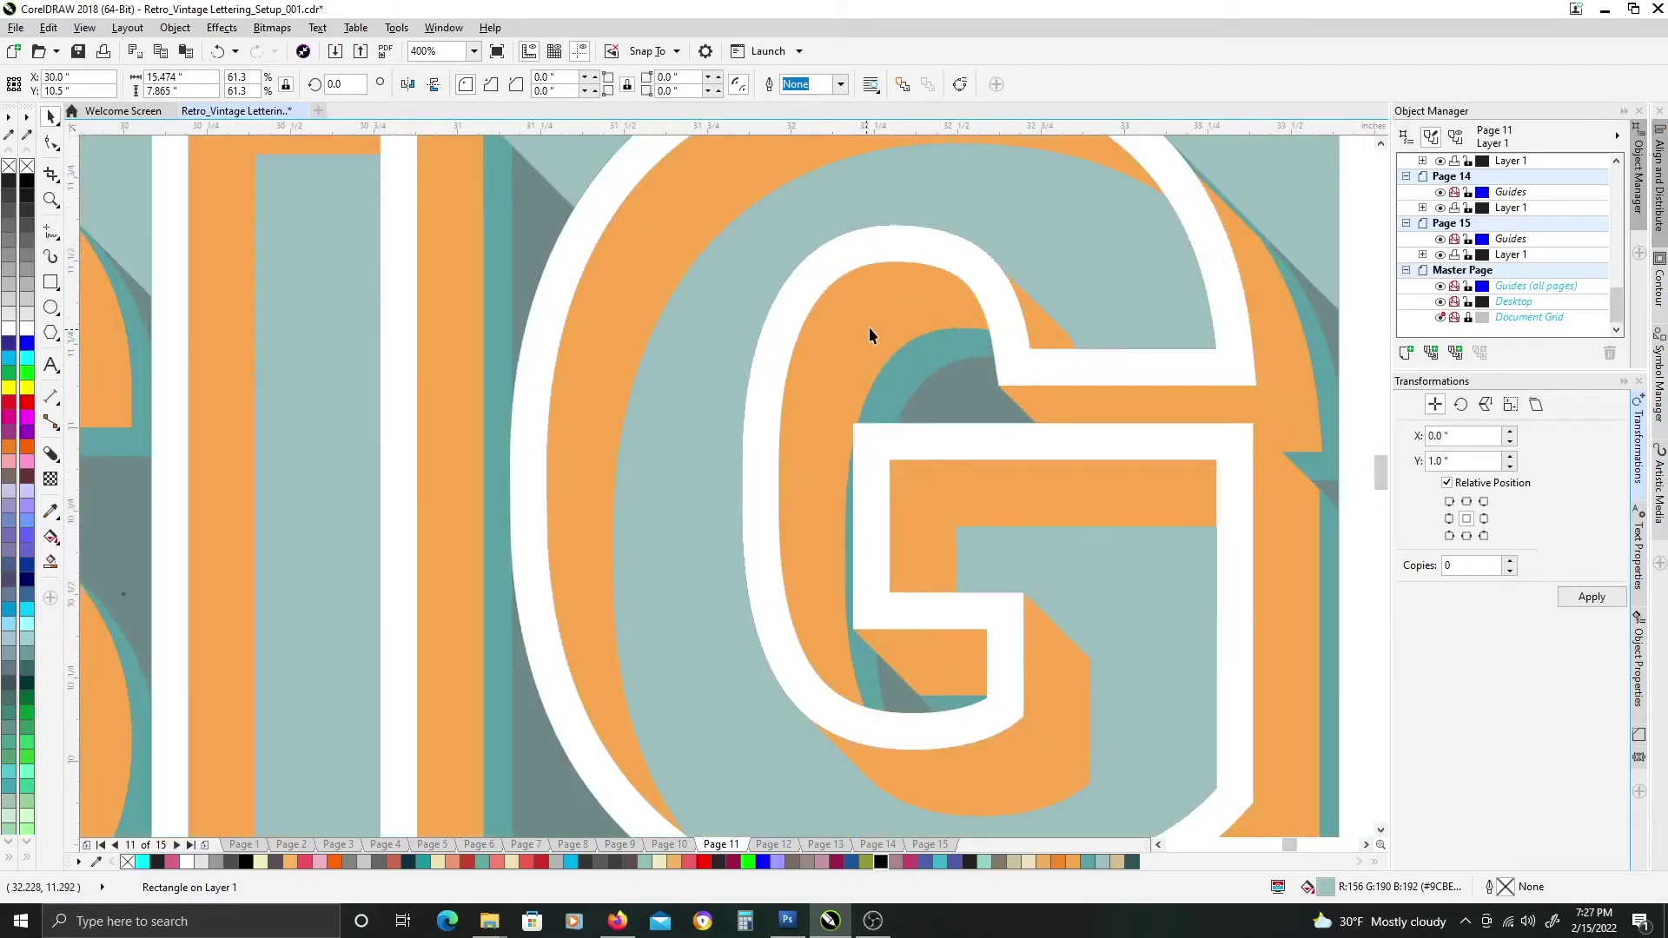
pyautogui.click(877, 318)
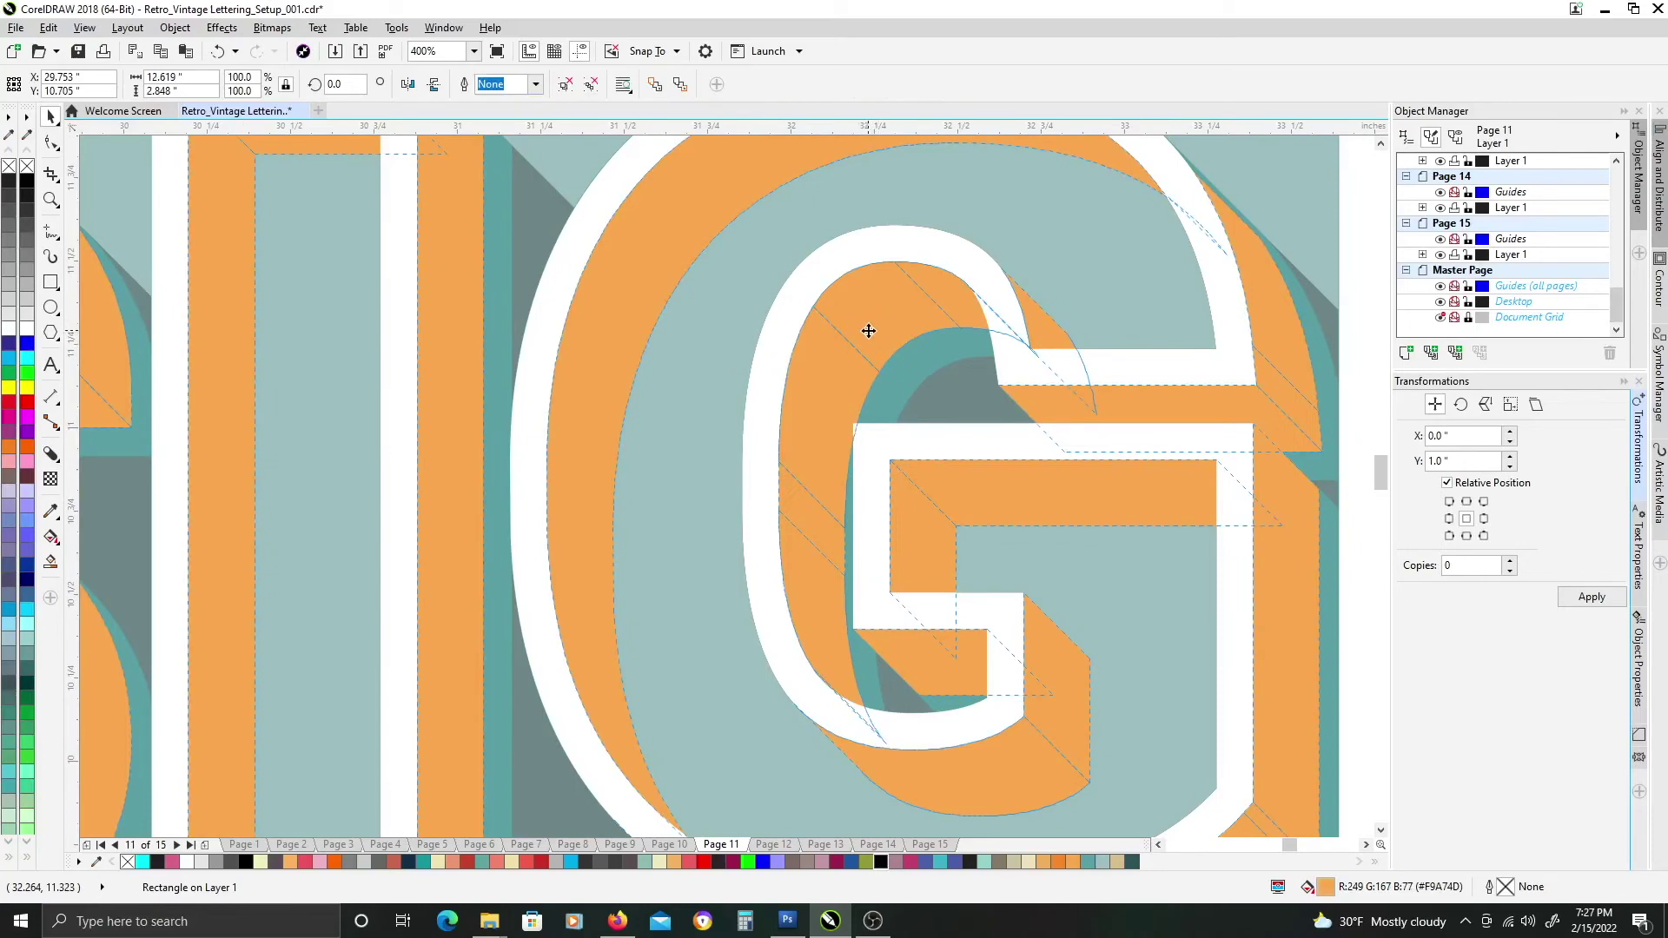
# Undo the extrusion nudge, ungroup its 68 pieces and weld them into one orange curve.
pyautogui.click(868, 331)
pyautogui.scroll(-2, 876, 330)
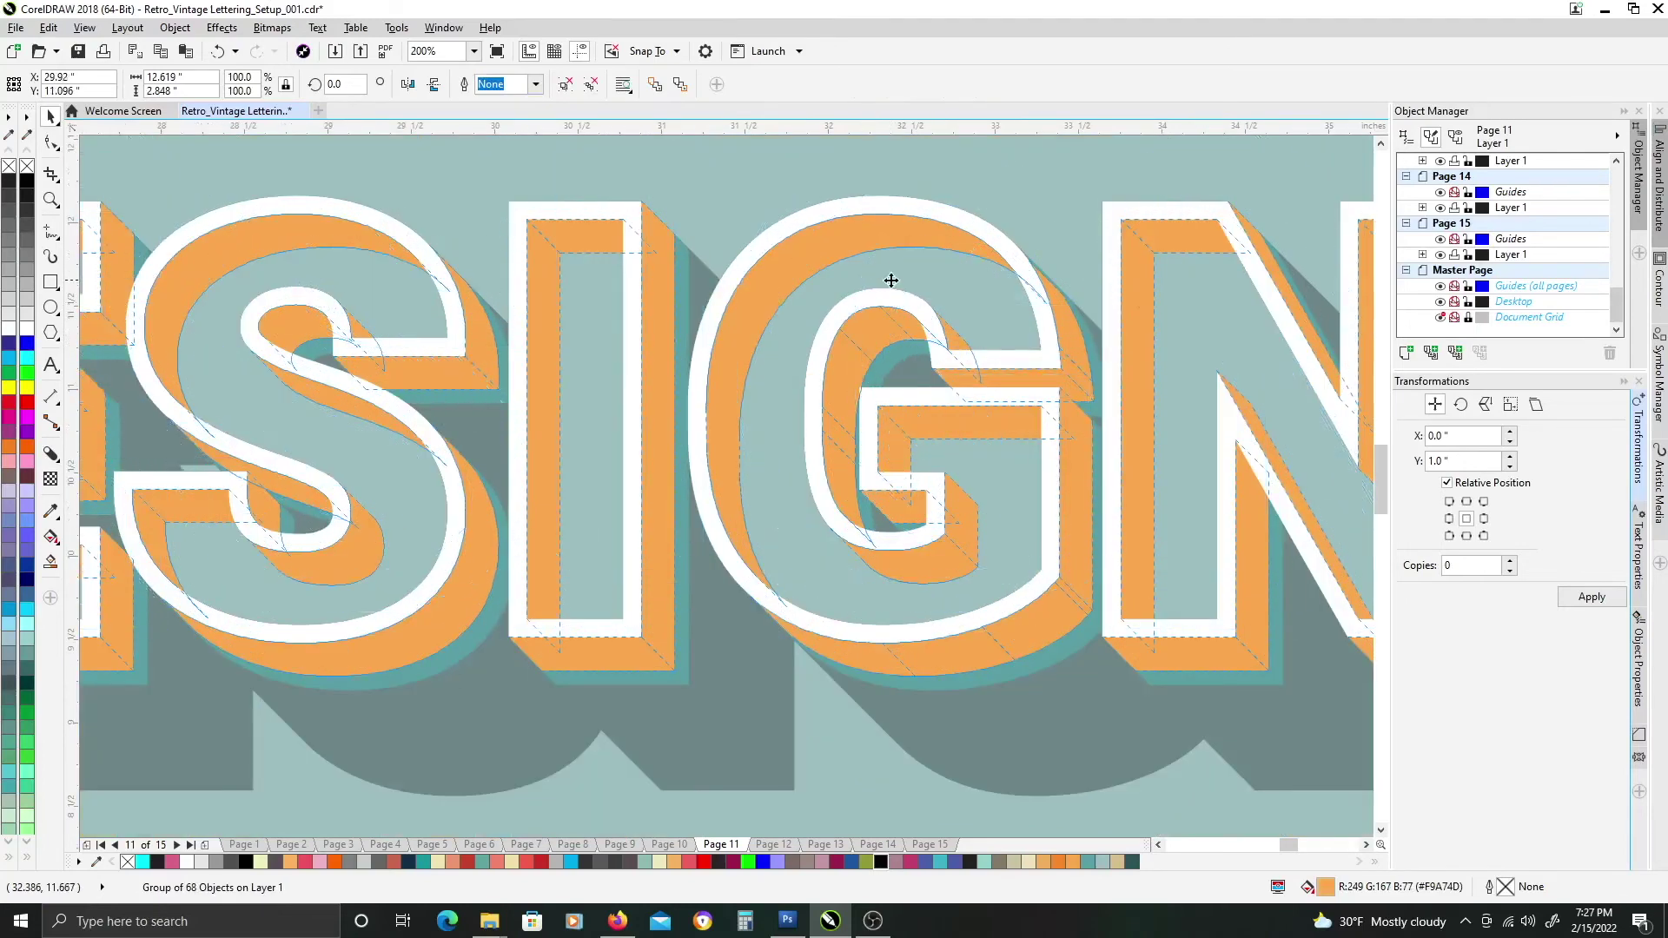
pyautogui.scroll(-2, 956, 339)
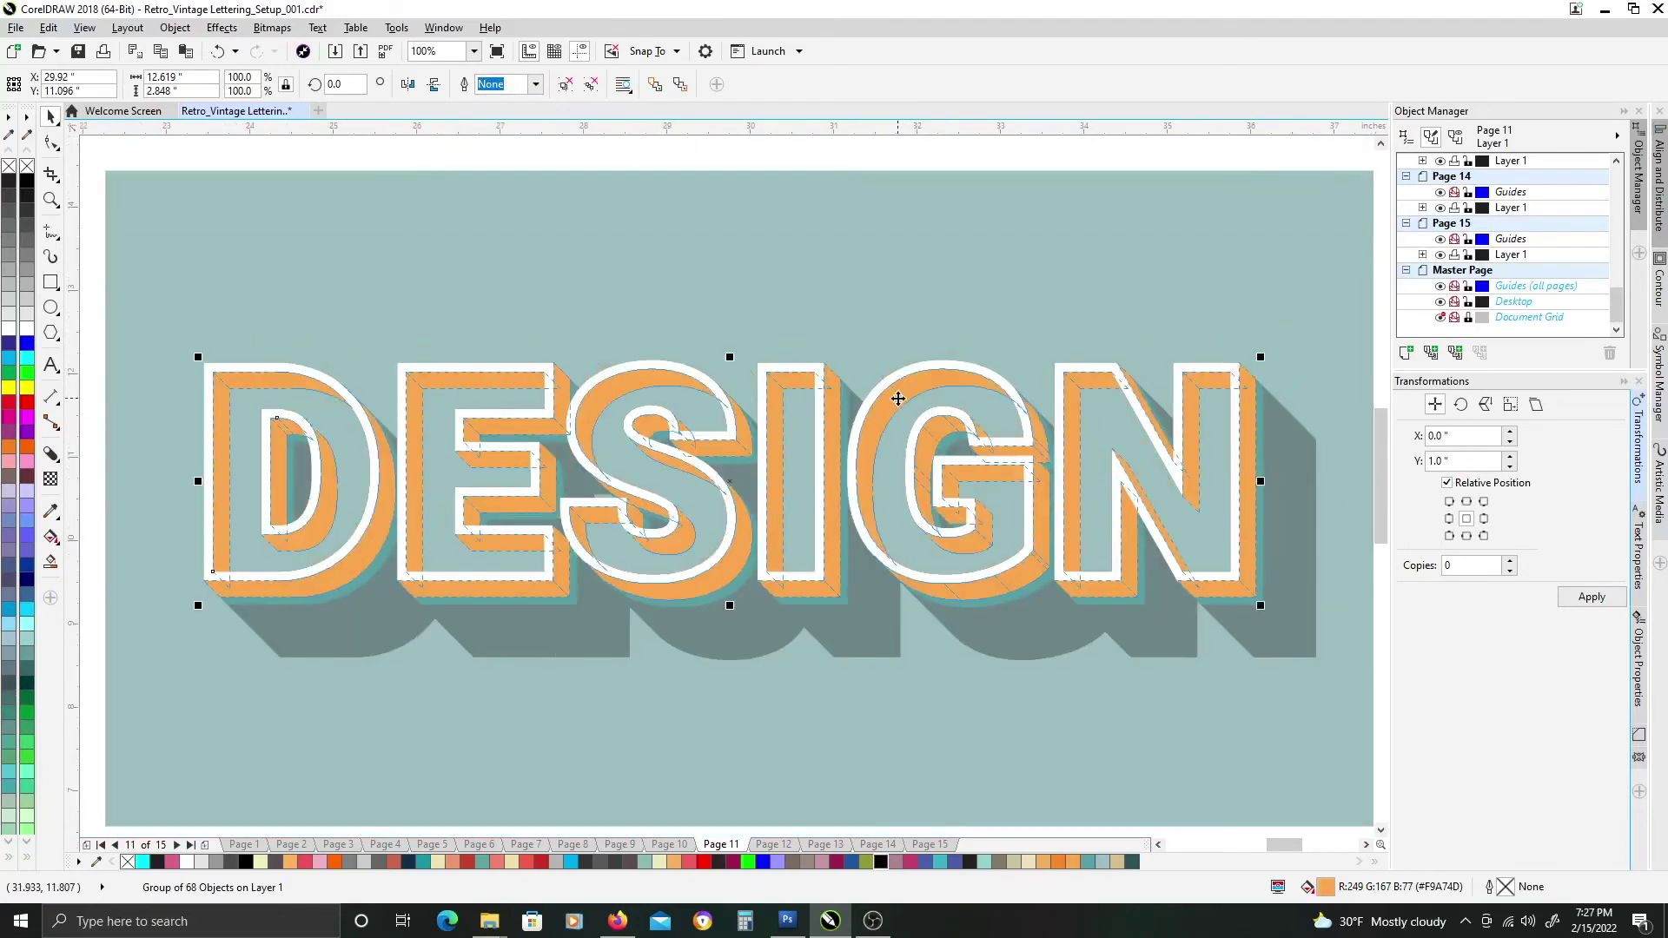
pyautogui.hotkey('ctrl', 'z')
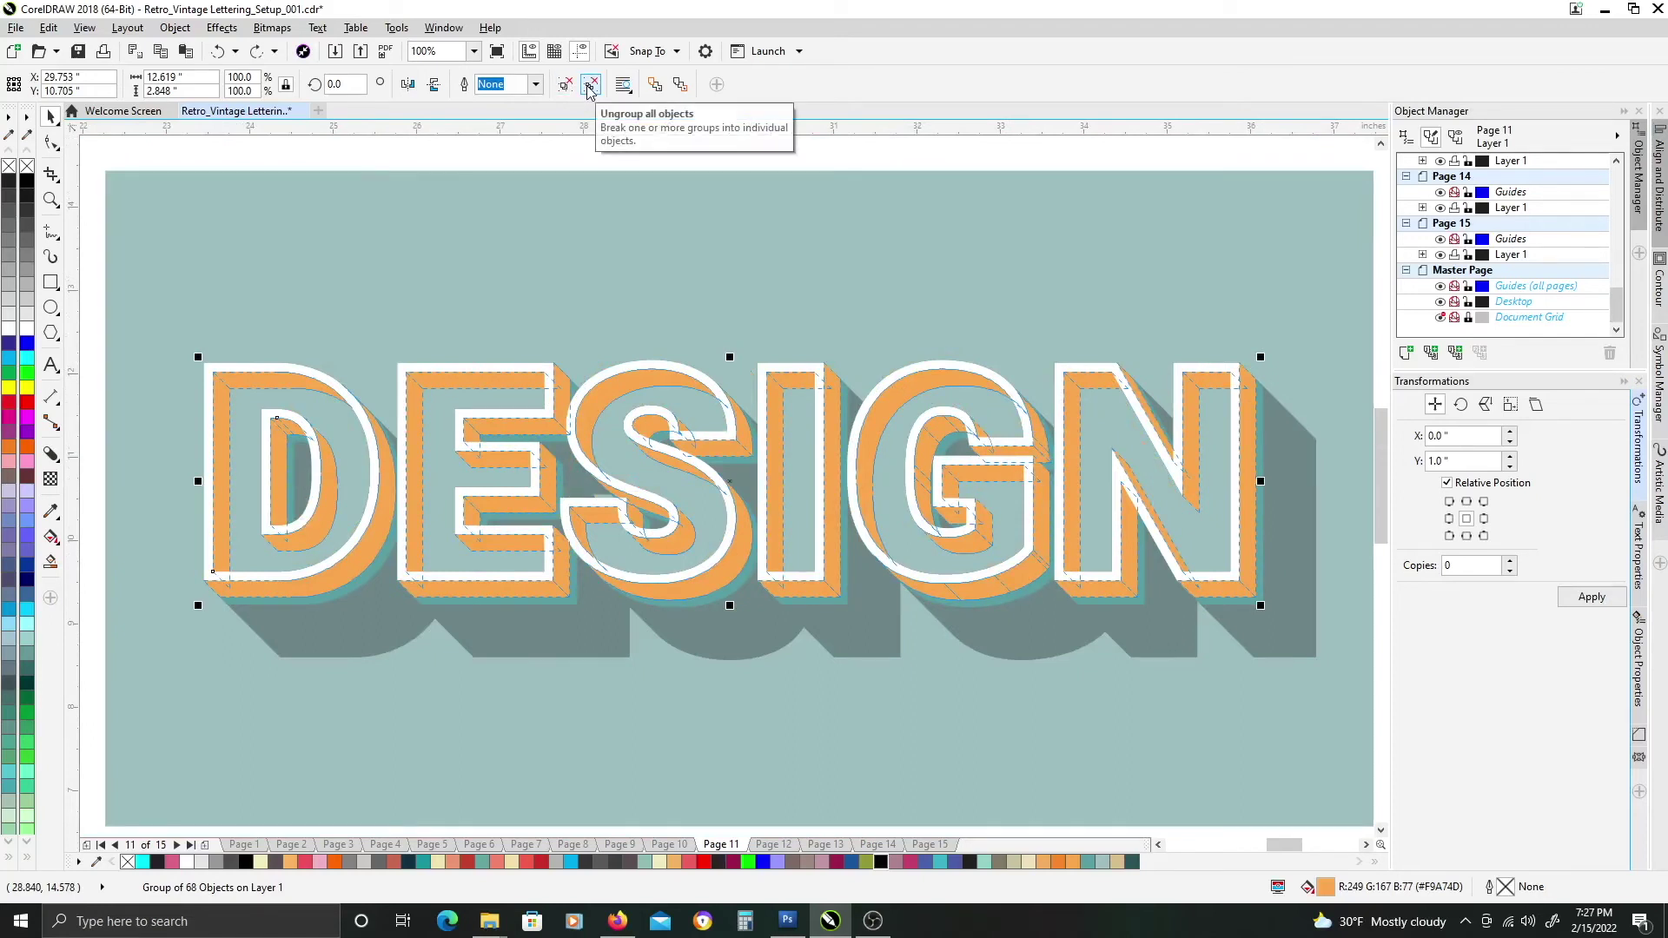
pyautogui.click(590, 87)
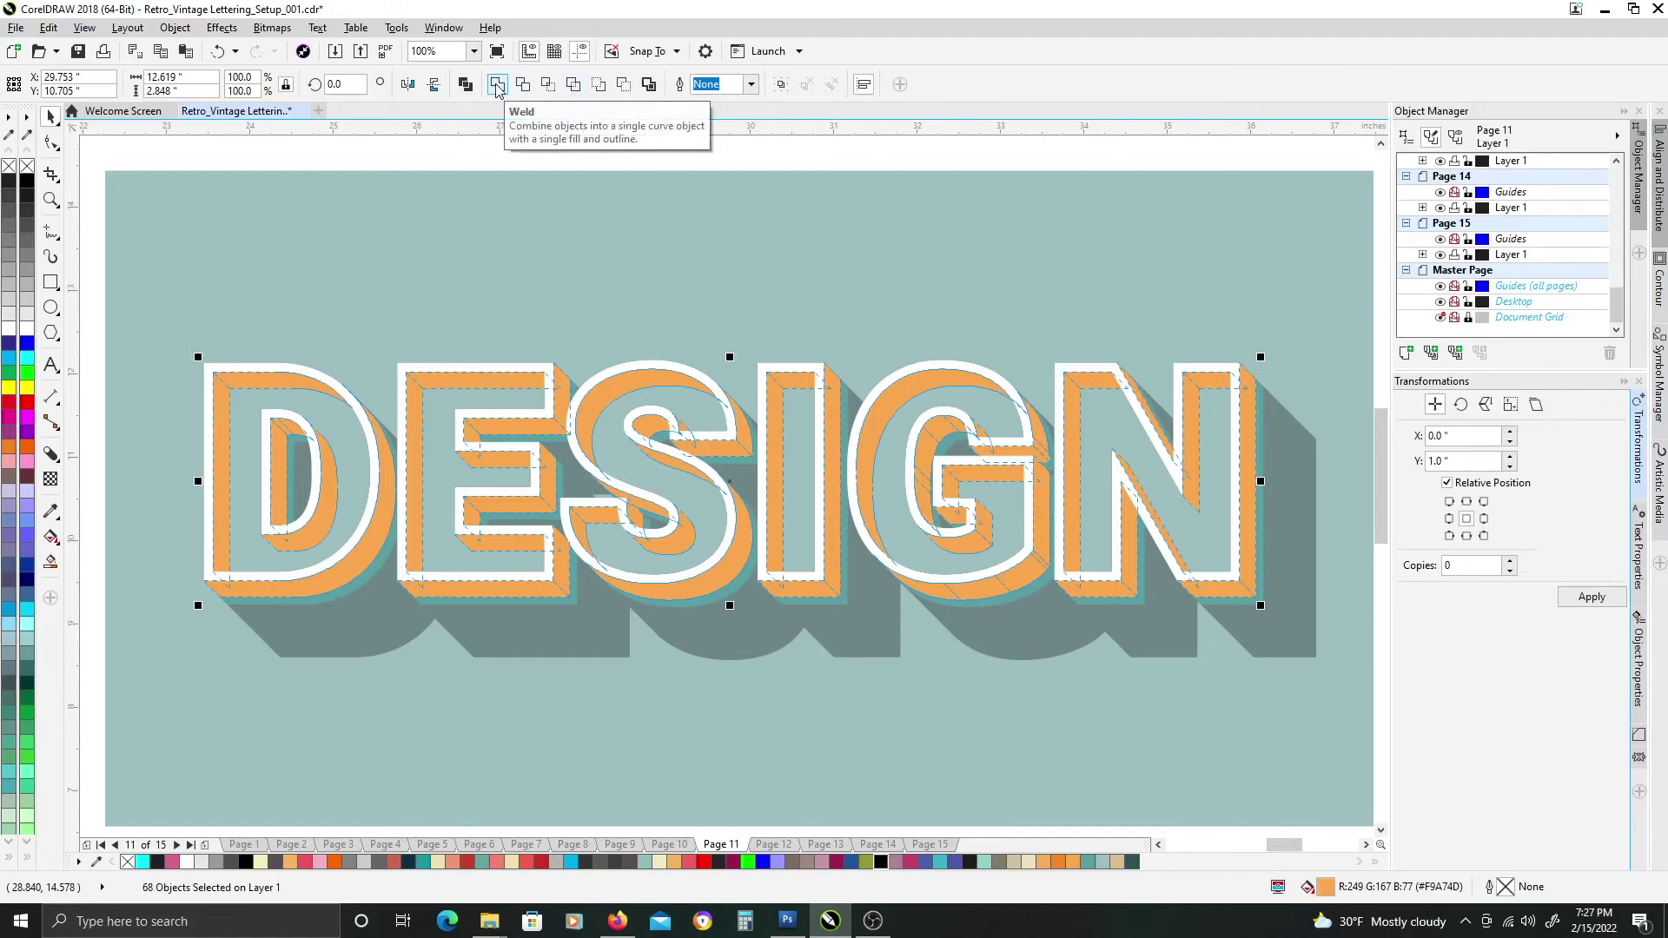
pyautogui.click(497, 84)
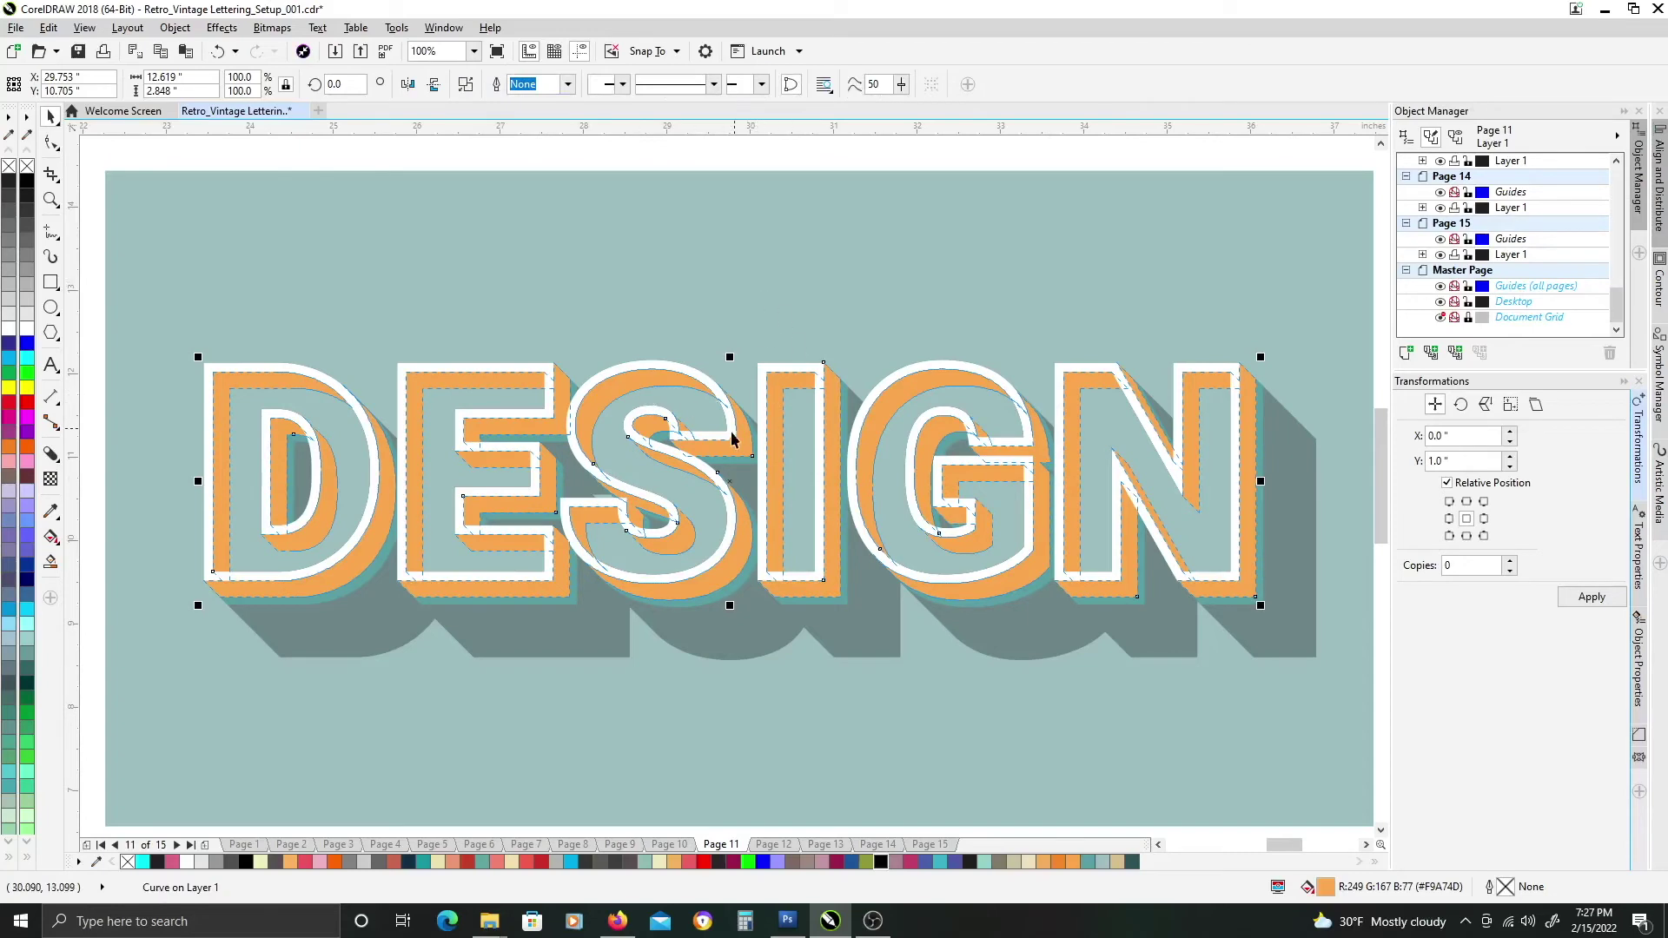
pyautogui.scroll(2, 728, 446)
pyautogui.scroll(1, 756, 460)
pyautogui.scroll(1, 290, 267)
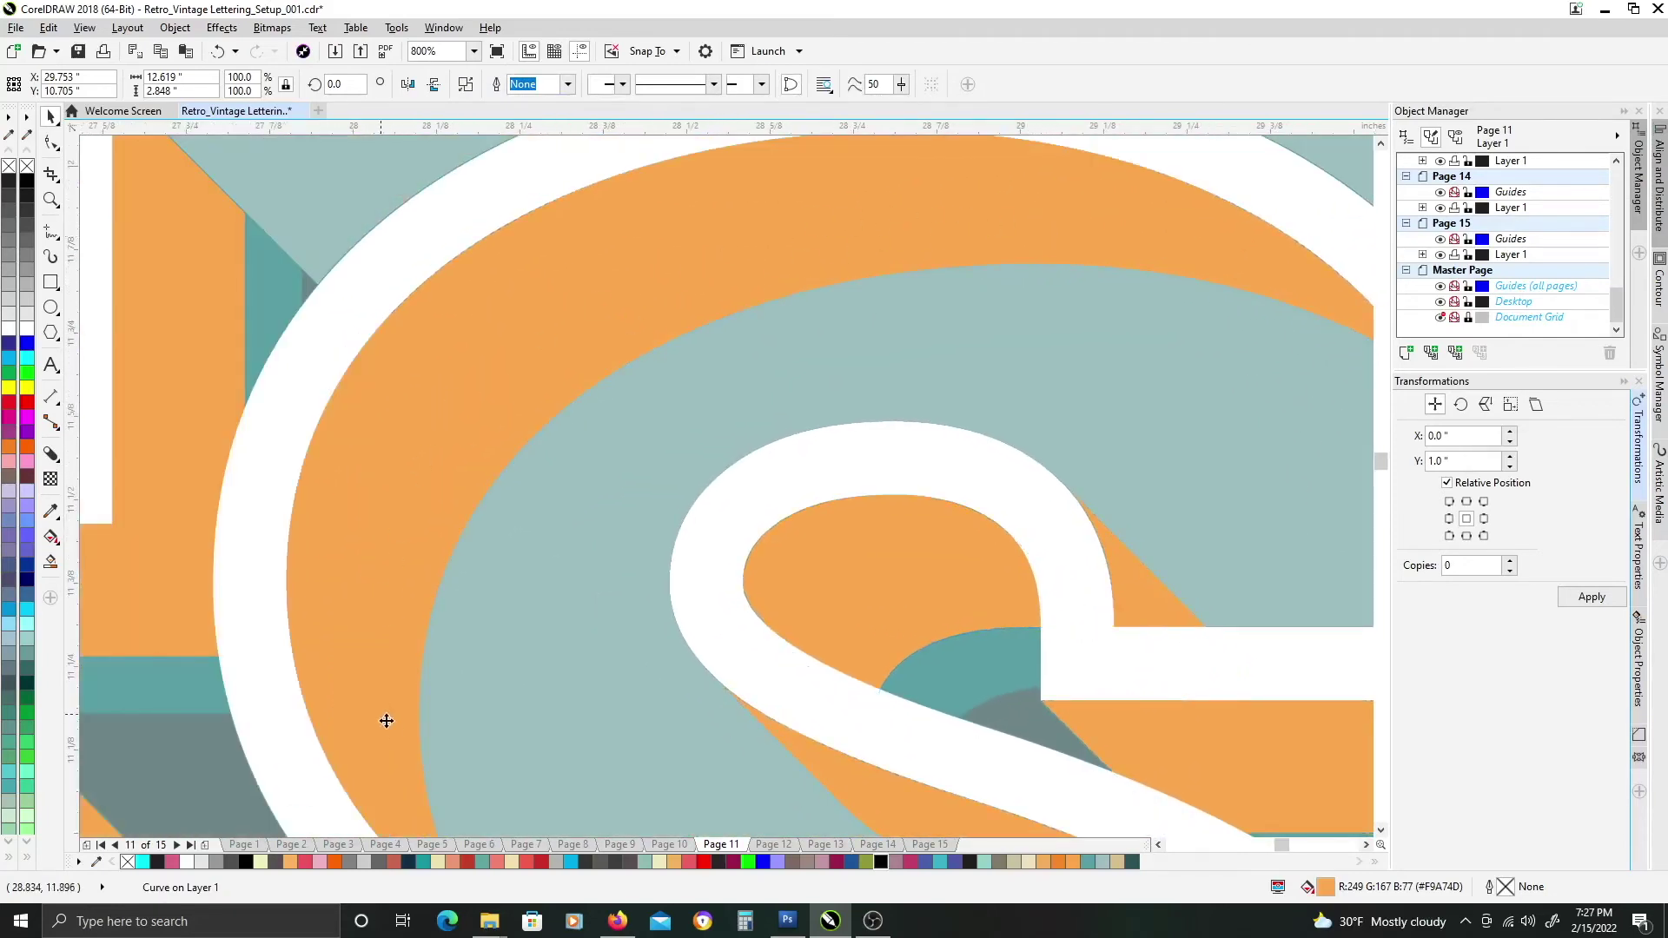
# Zoom and pan around the DESIGN card to inspect the outline, extrusion and shadow.
pyautogui.scroll(-2, 804, 475)
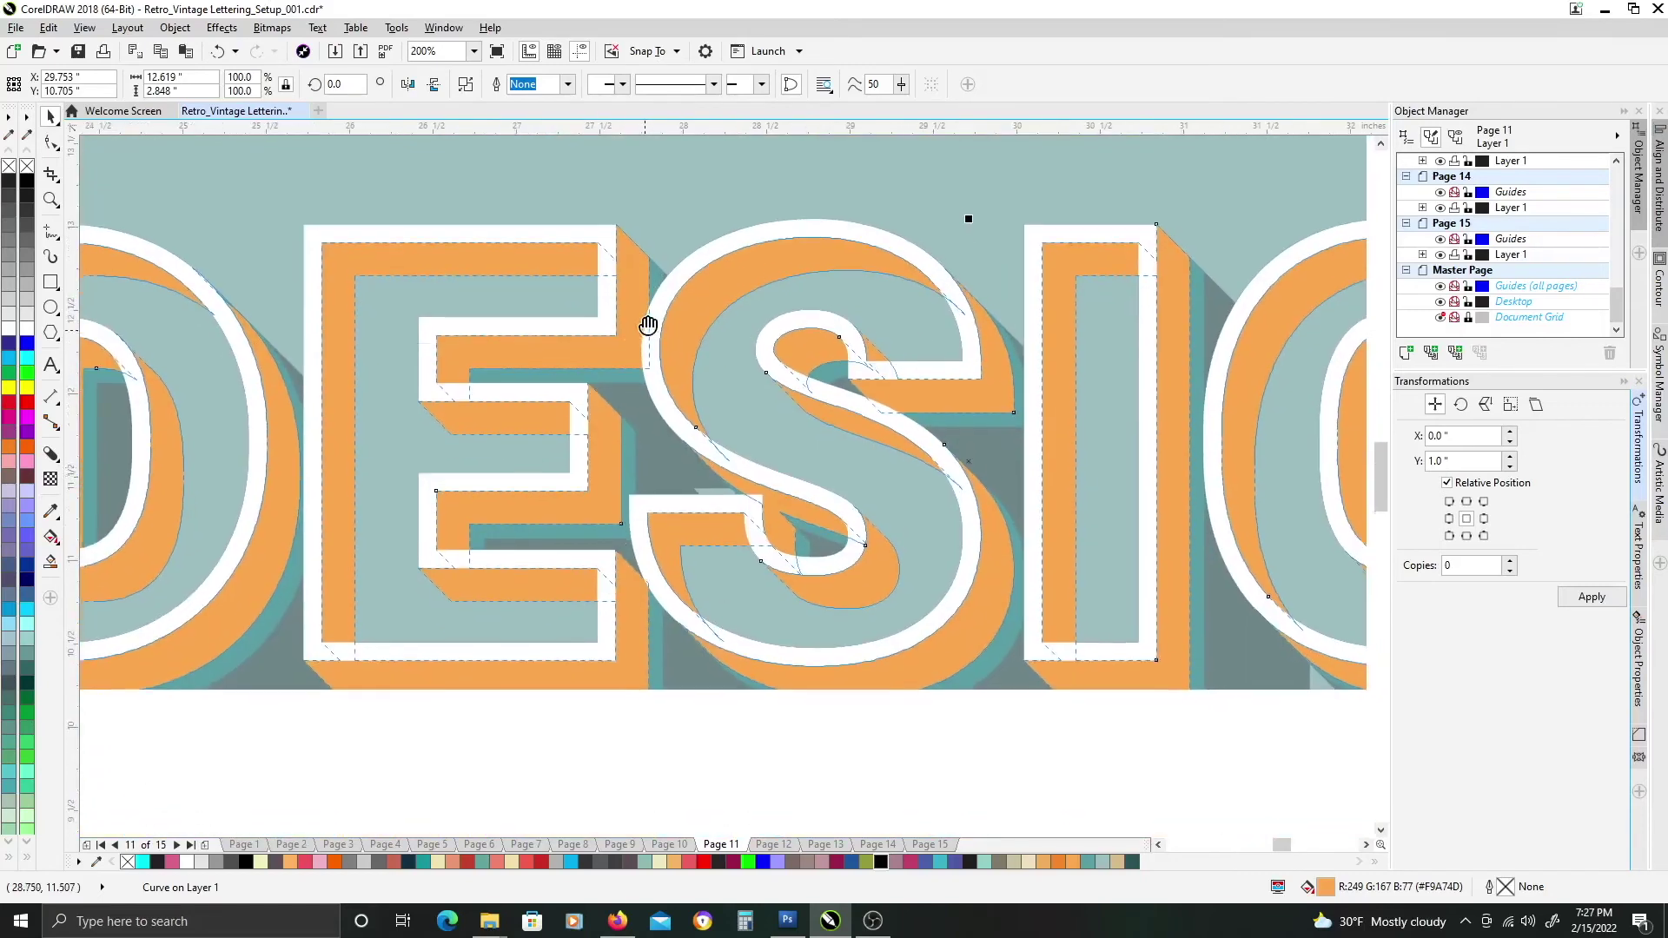
pyautogui.moveTo(720, 327); pyautogui.dragTo(742, 384)
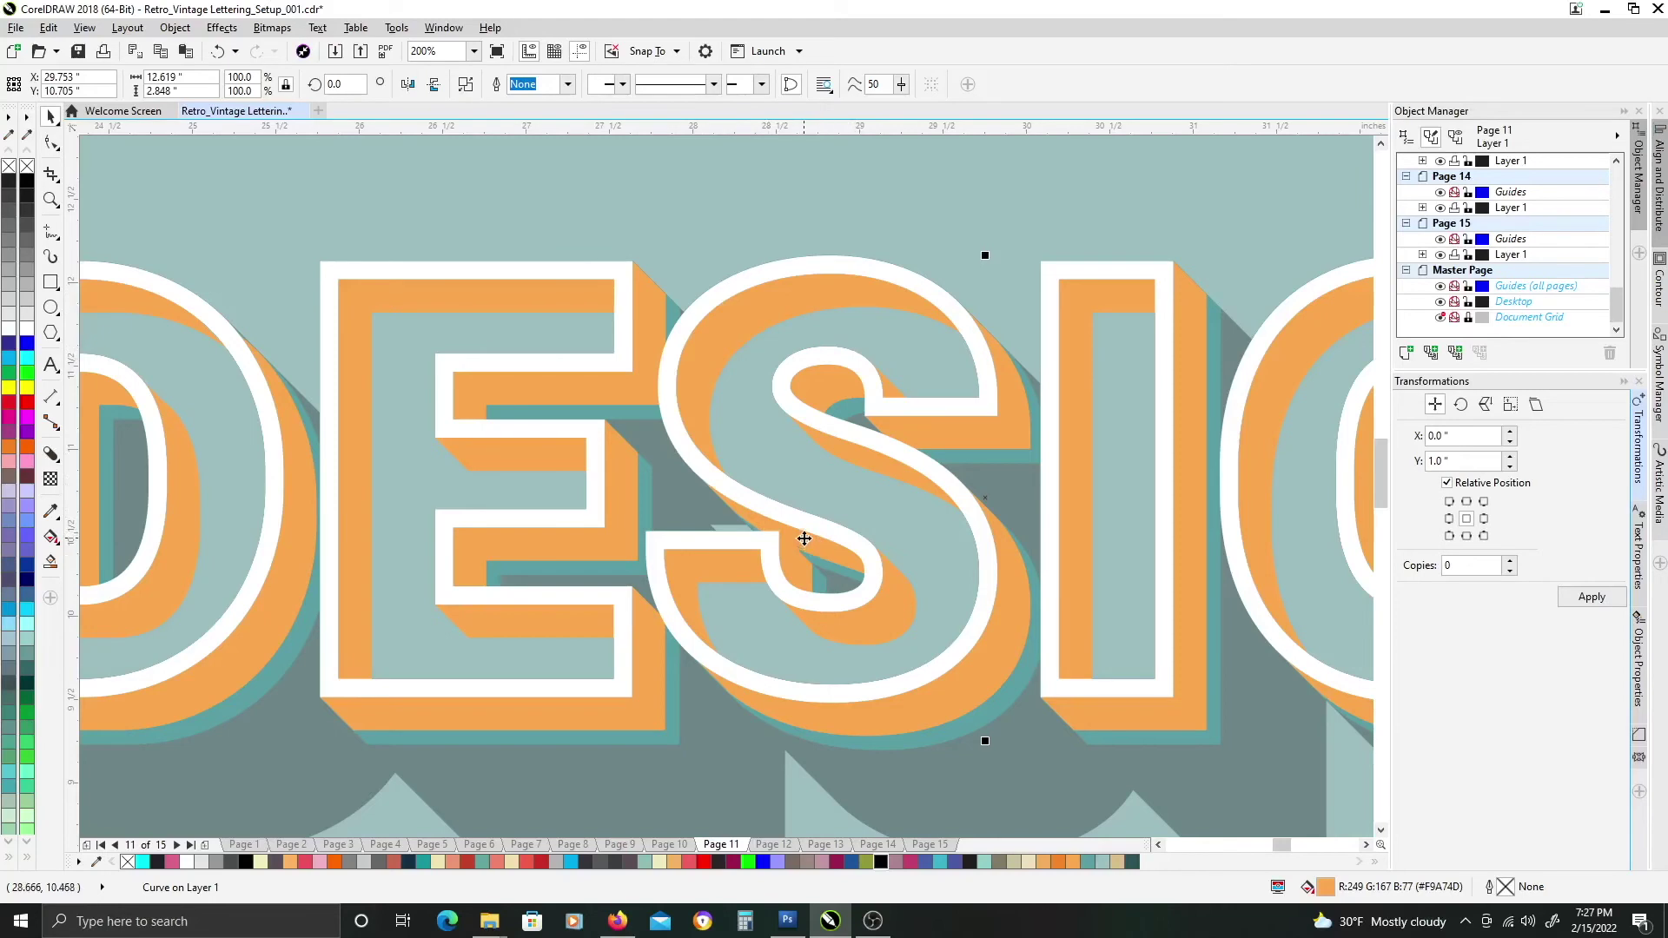
pyautogui.scroll(-2, 805, 538)
pyautogui.scroll(-2, 816, 486)
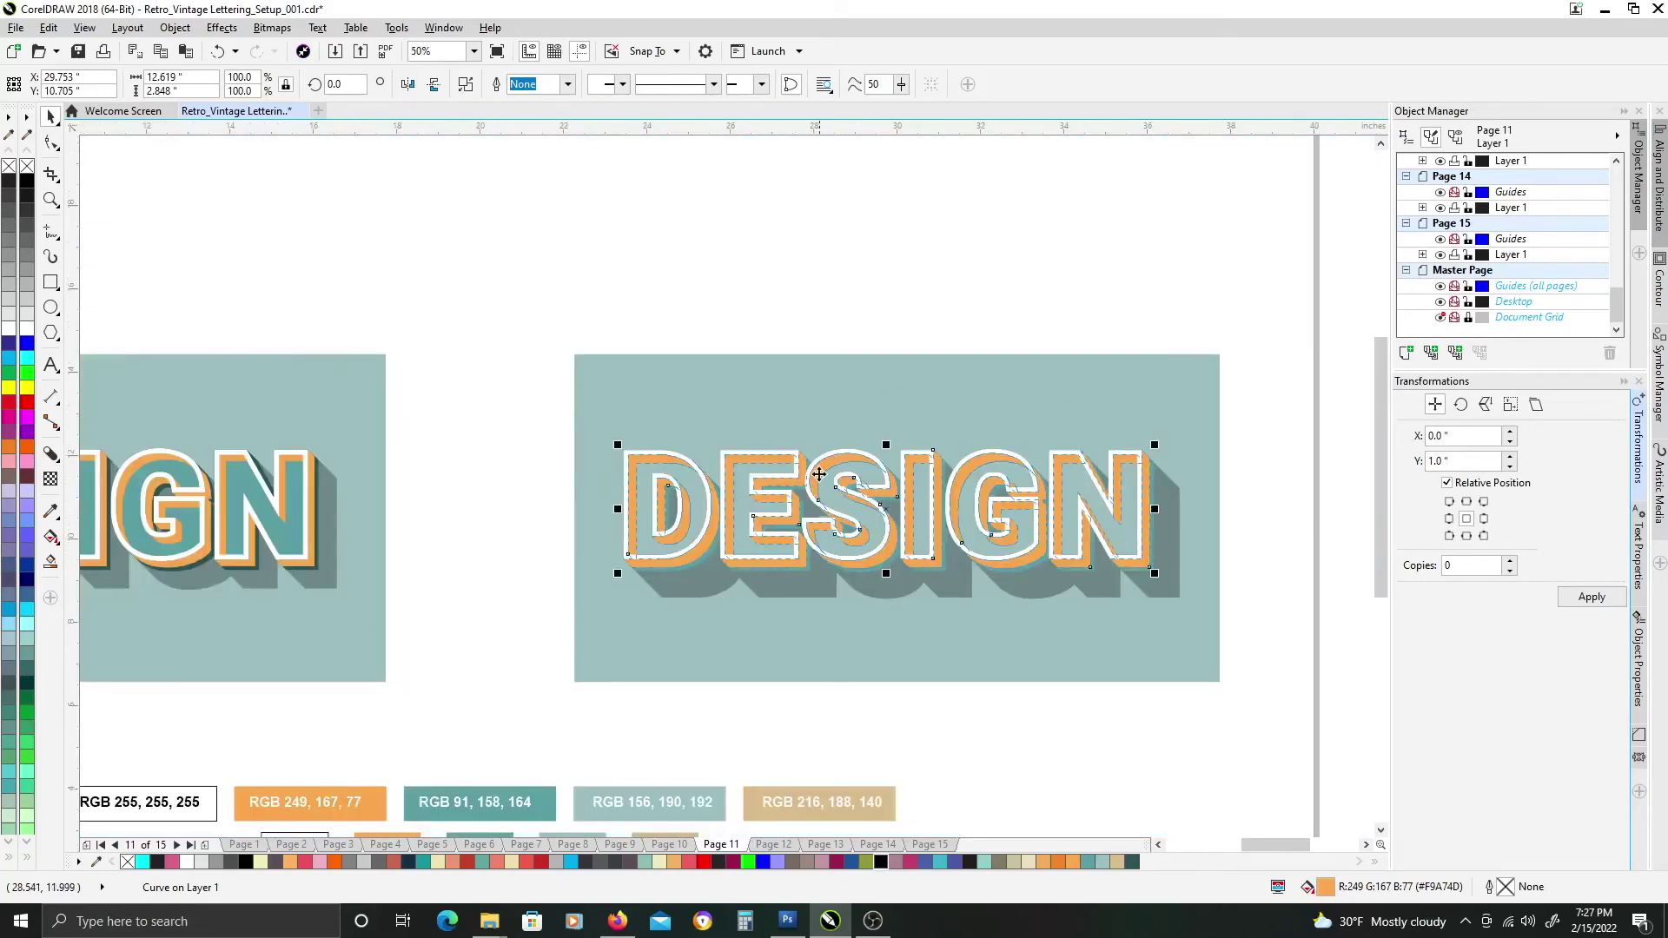
pyautogui.scroll(2, 819, 475)
pyautogui.scroll(2, 774, 484)
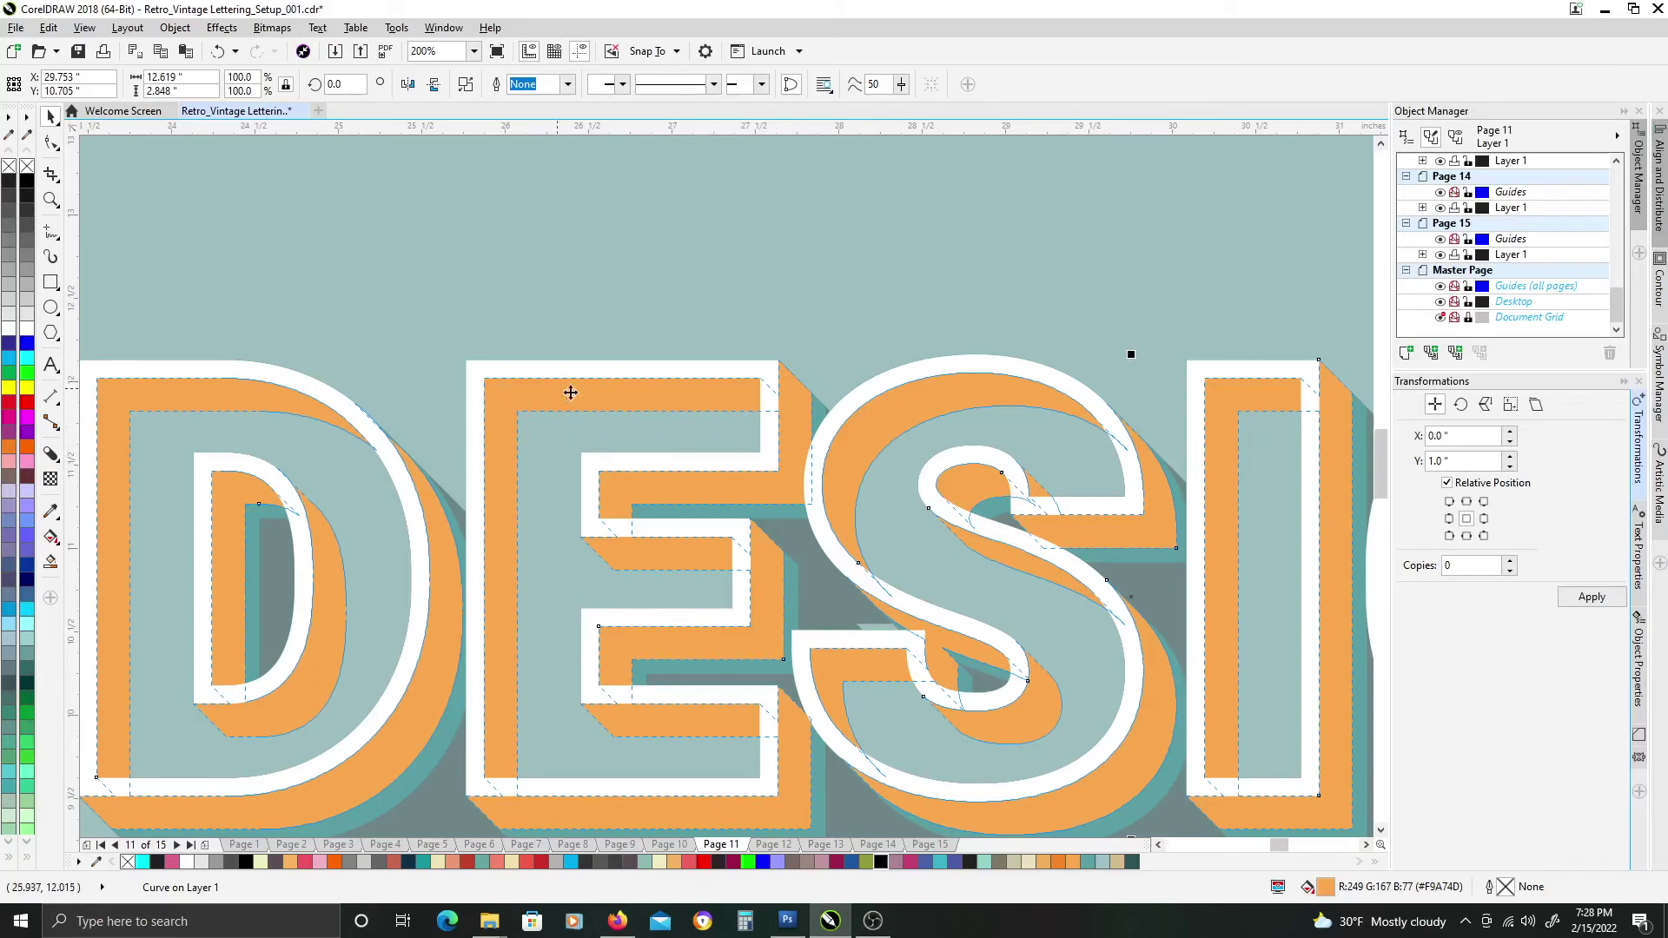
pyautogui.hscroll(4, 758, 500)
pyautogui.scroll(-1, 758, 499)
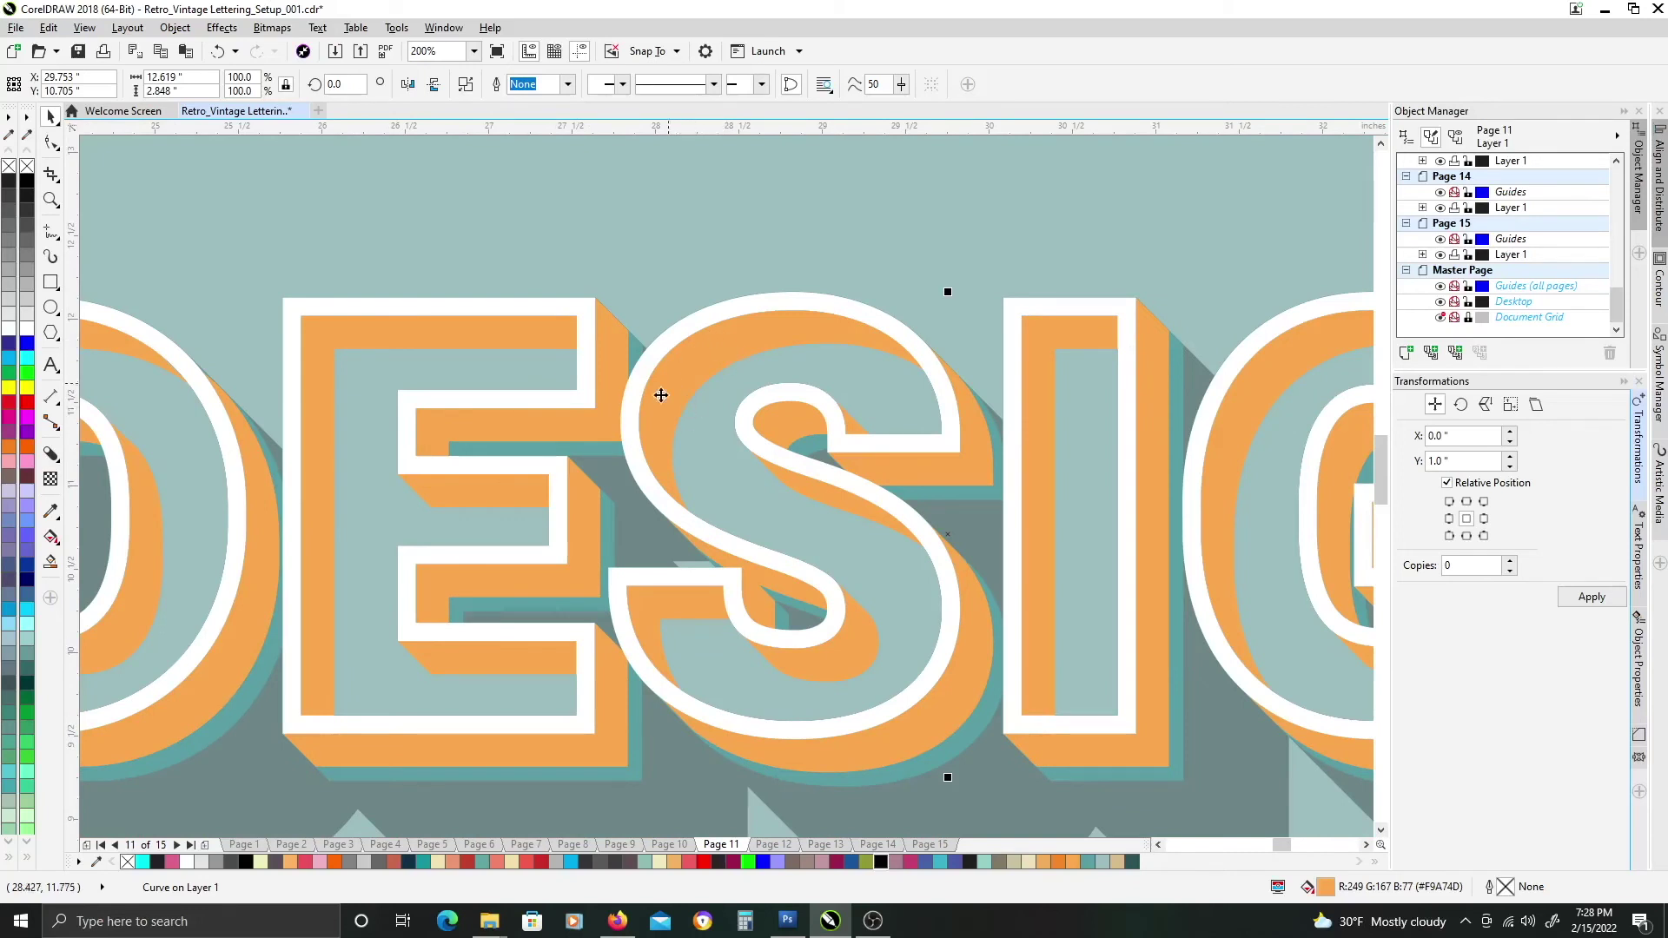
pyautogui.hscroll(-3, 584, 415)
pyautogui.scroll(1, 584, 415)
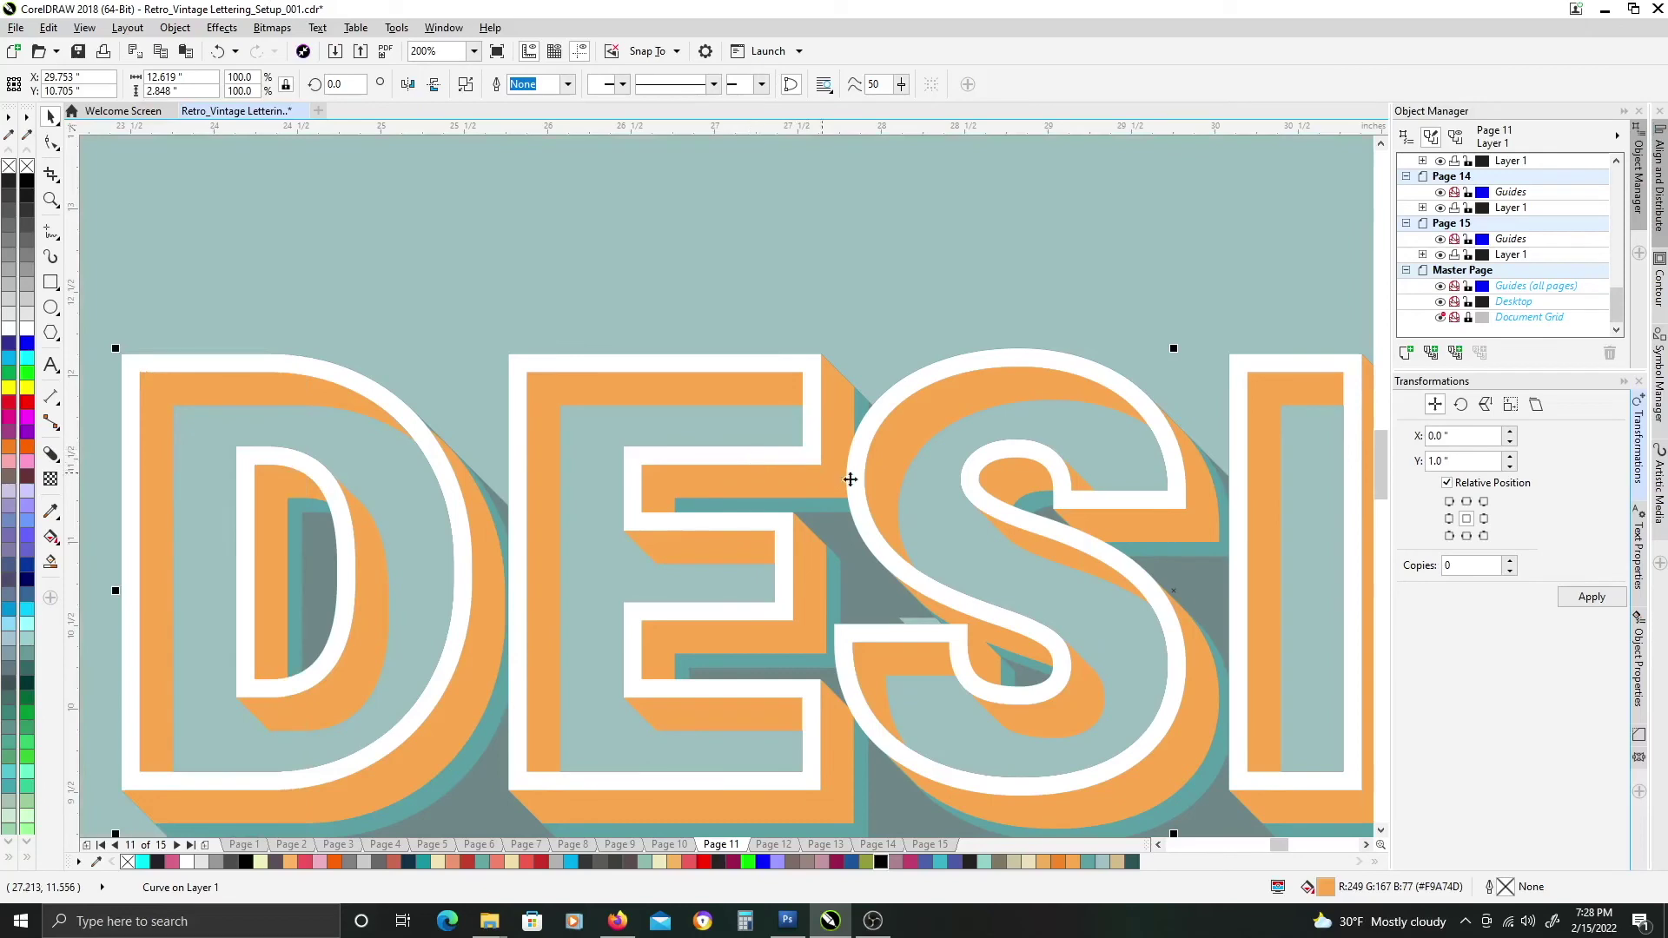
pyautogui.scroll(-2, 801, 516)
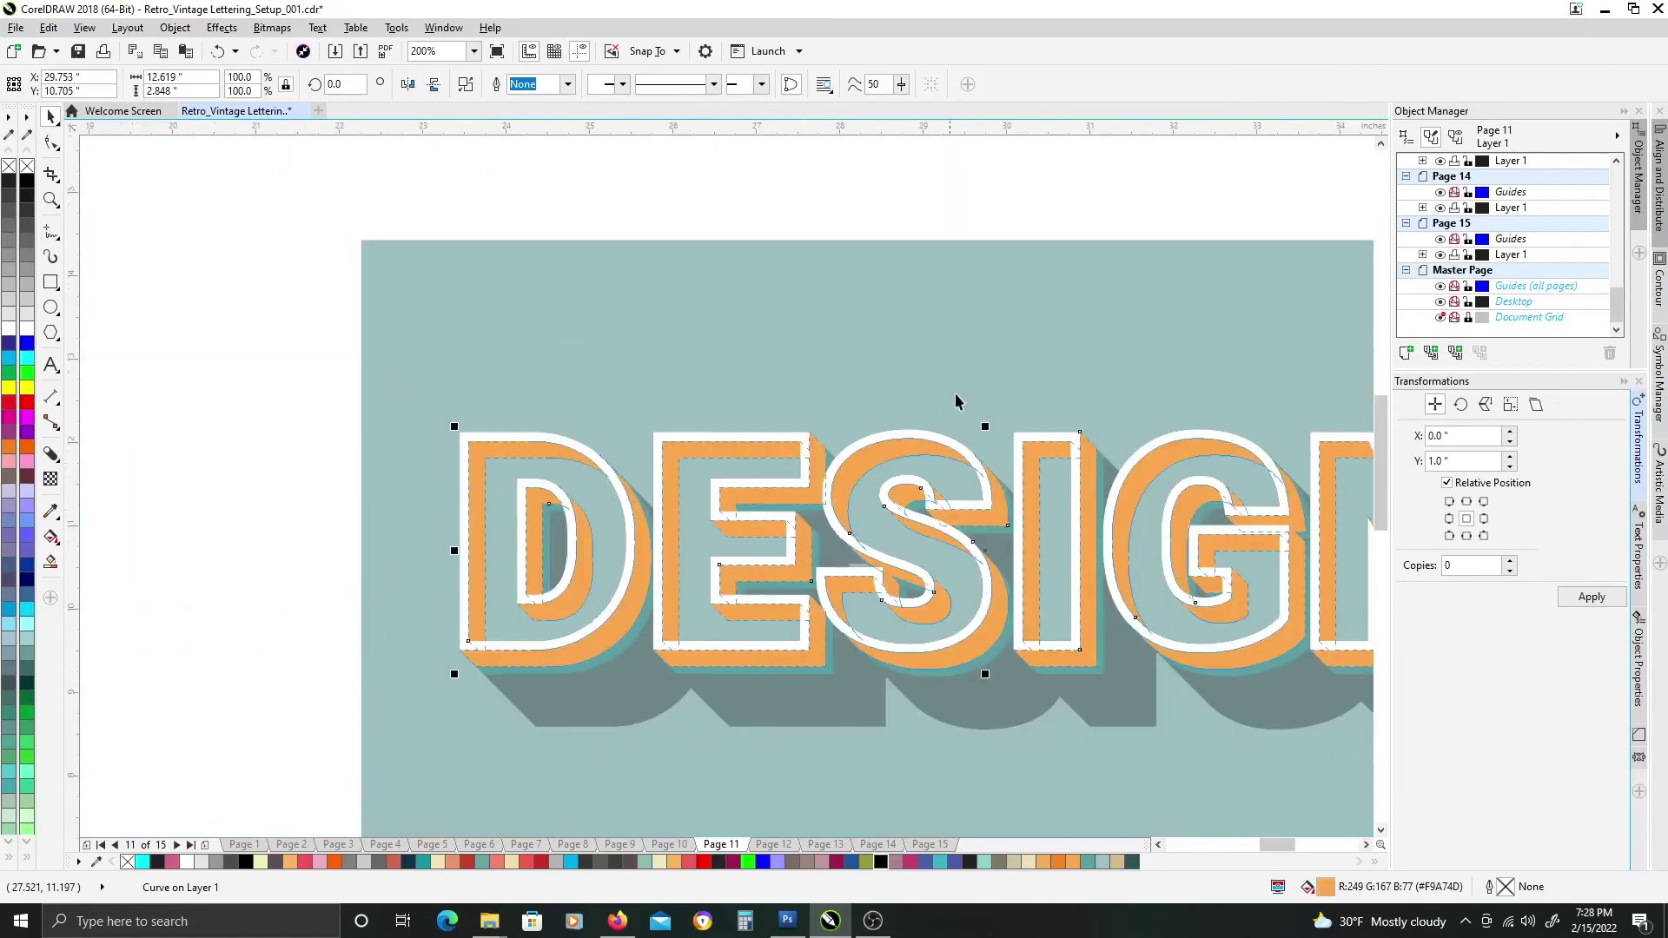
pyautogui.hscroll(2, 986, 417)
pyautogui.scroll(-2, 847, 352)
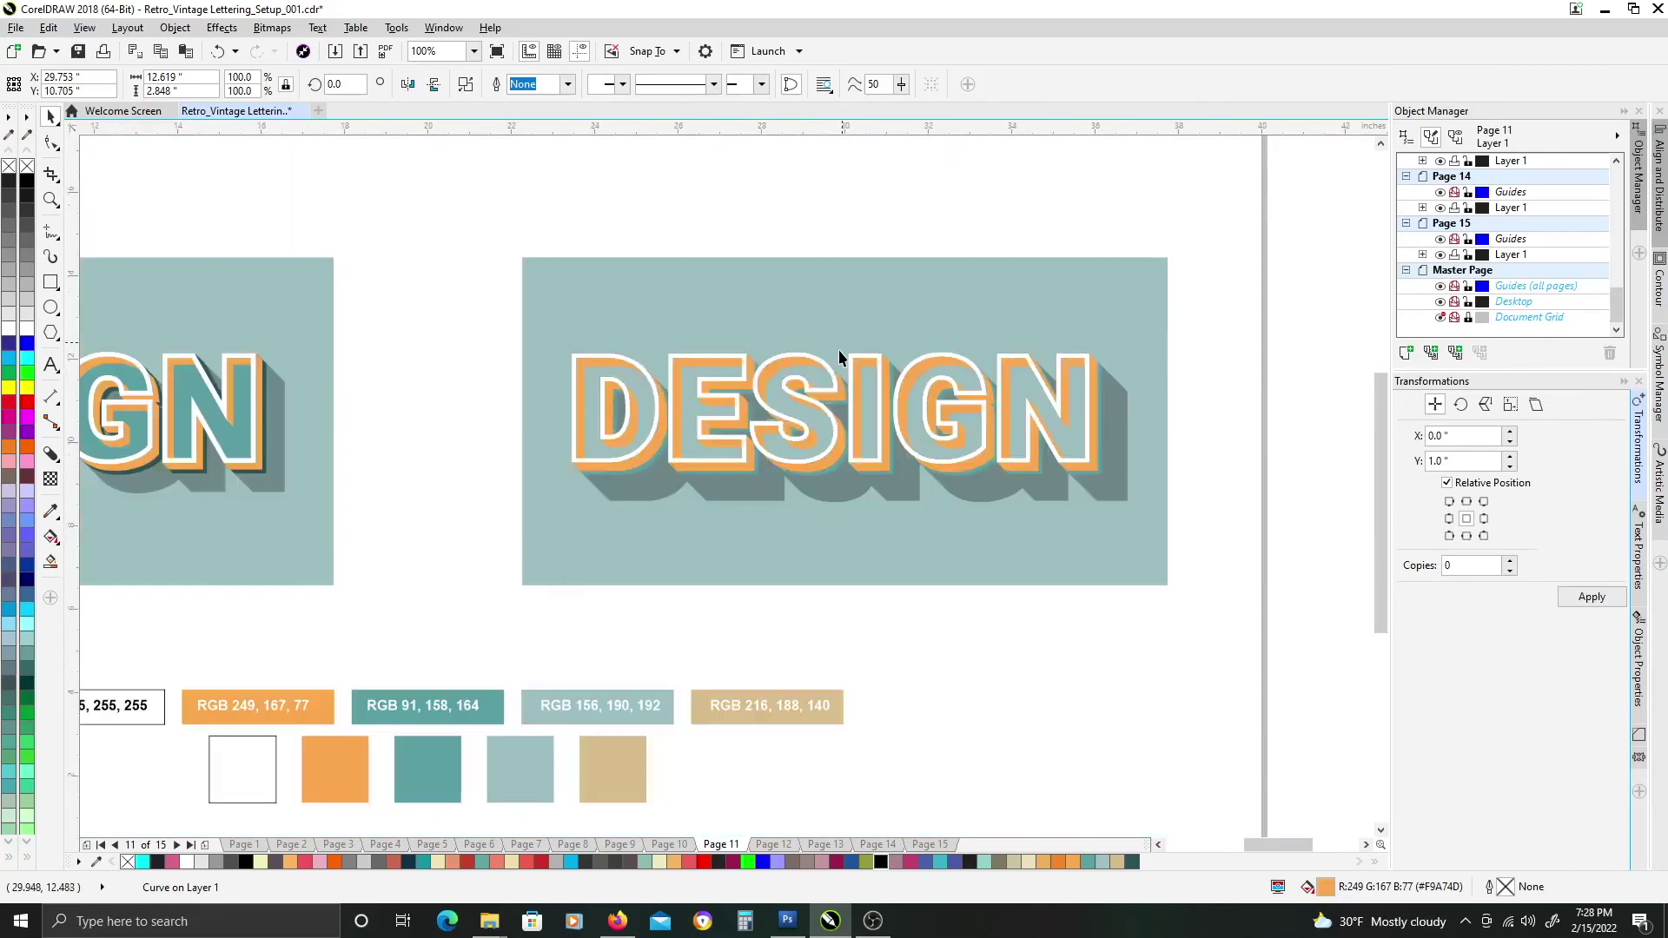
pyautogui.hscroll(-1, 791, 425)
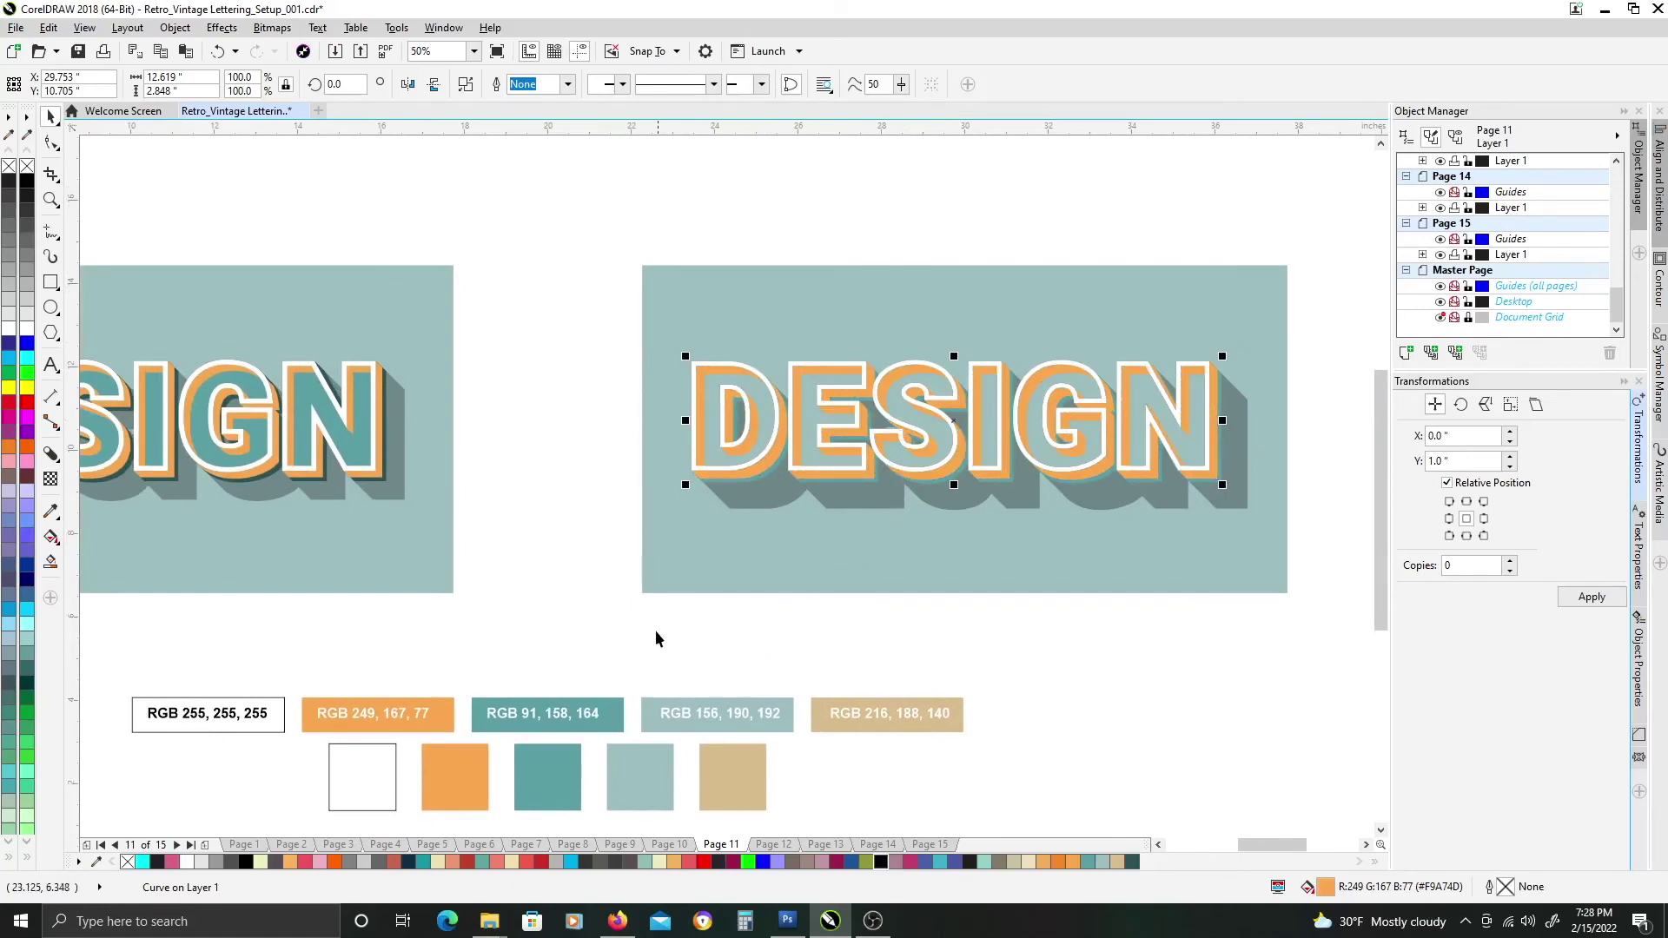
pyautogui.scroll(2, 869, 573)
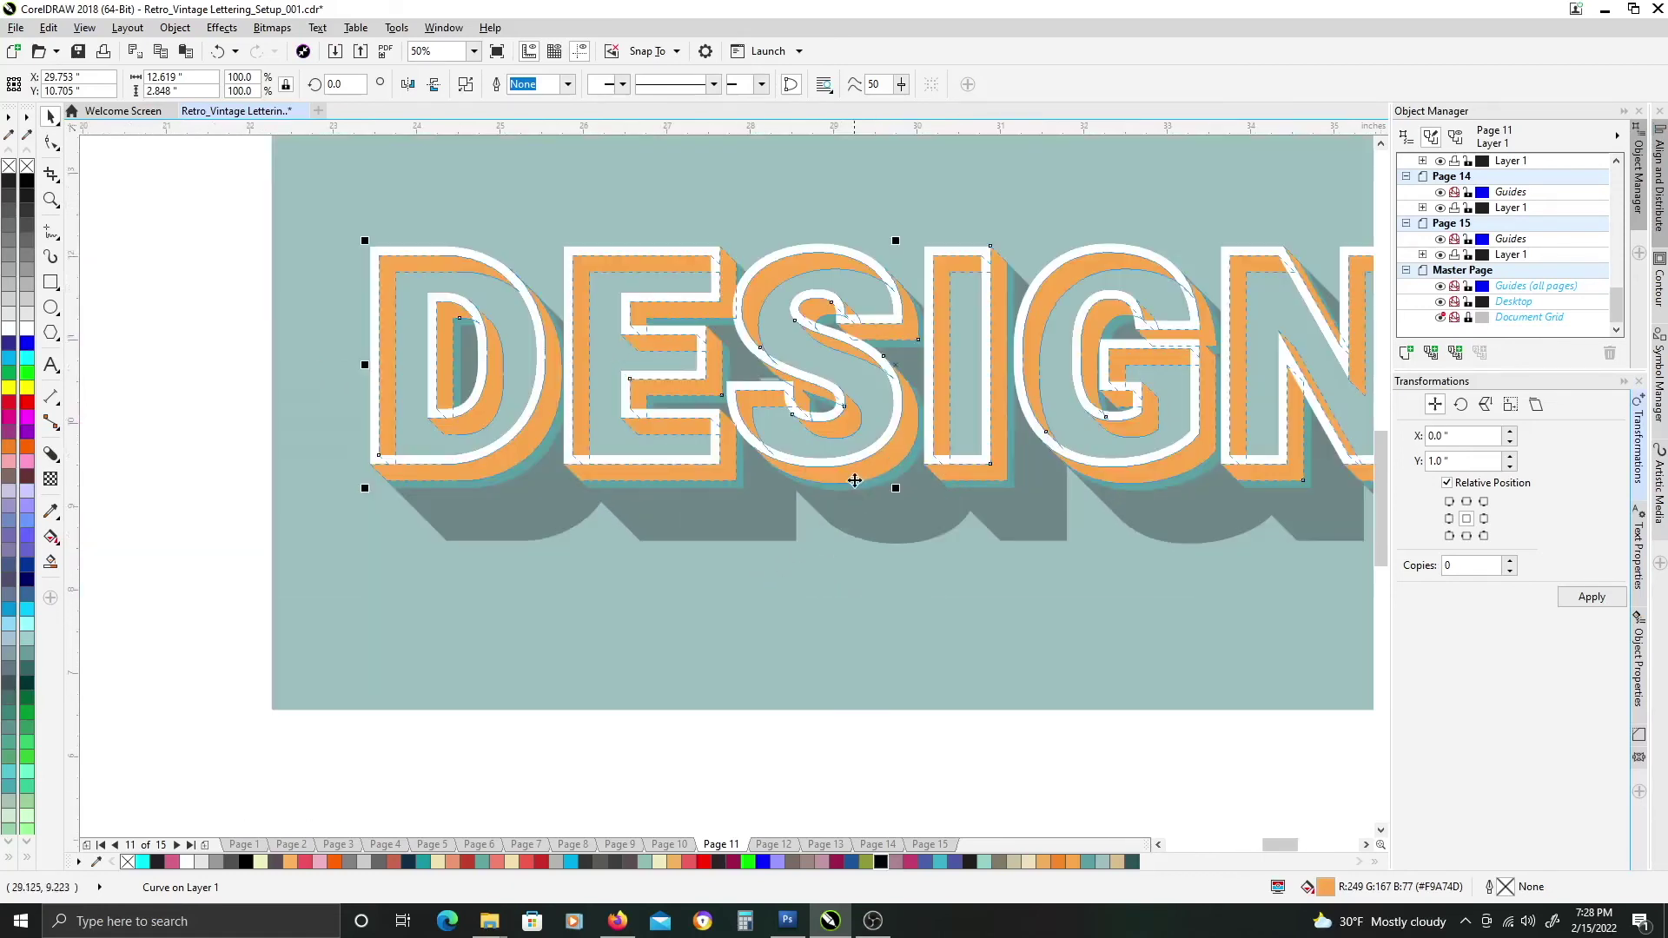
# Select the lettering's teal-filled RGB 91, 158, 164 curve.
pyautogui.click(887, 476)
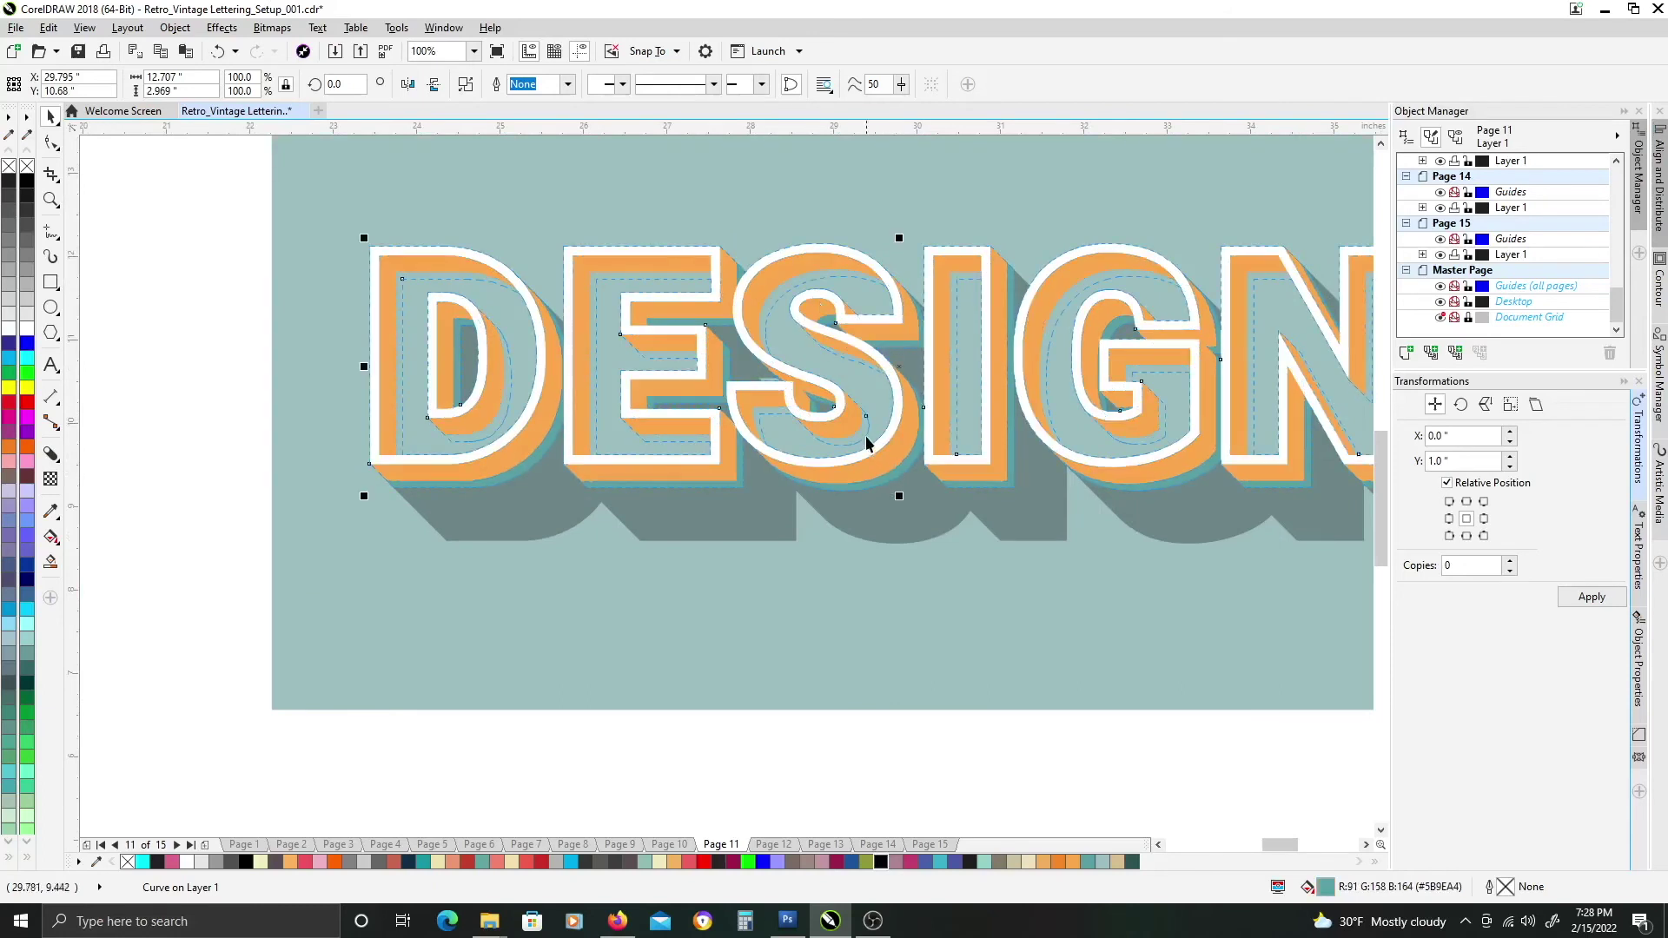
pyautogui.hscroll(-3, 747, 547)
pyautogui.hscroll(-3, 493, 452)
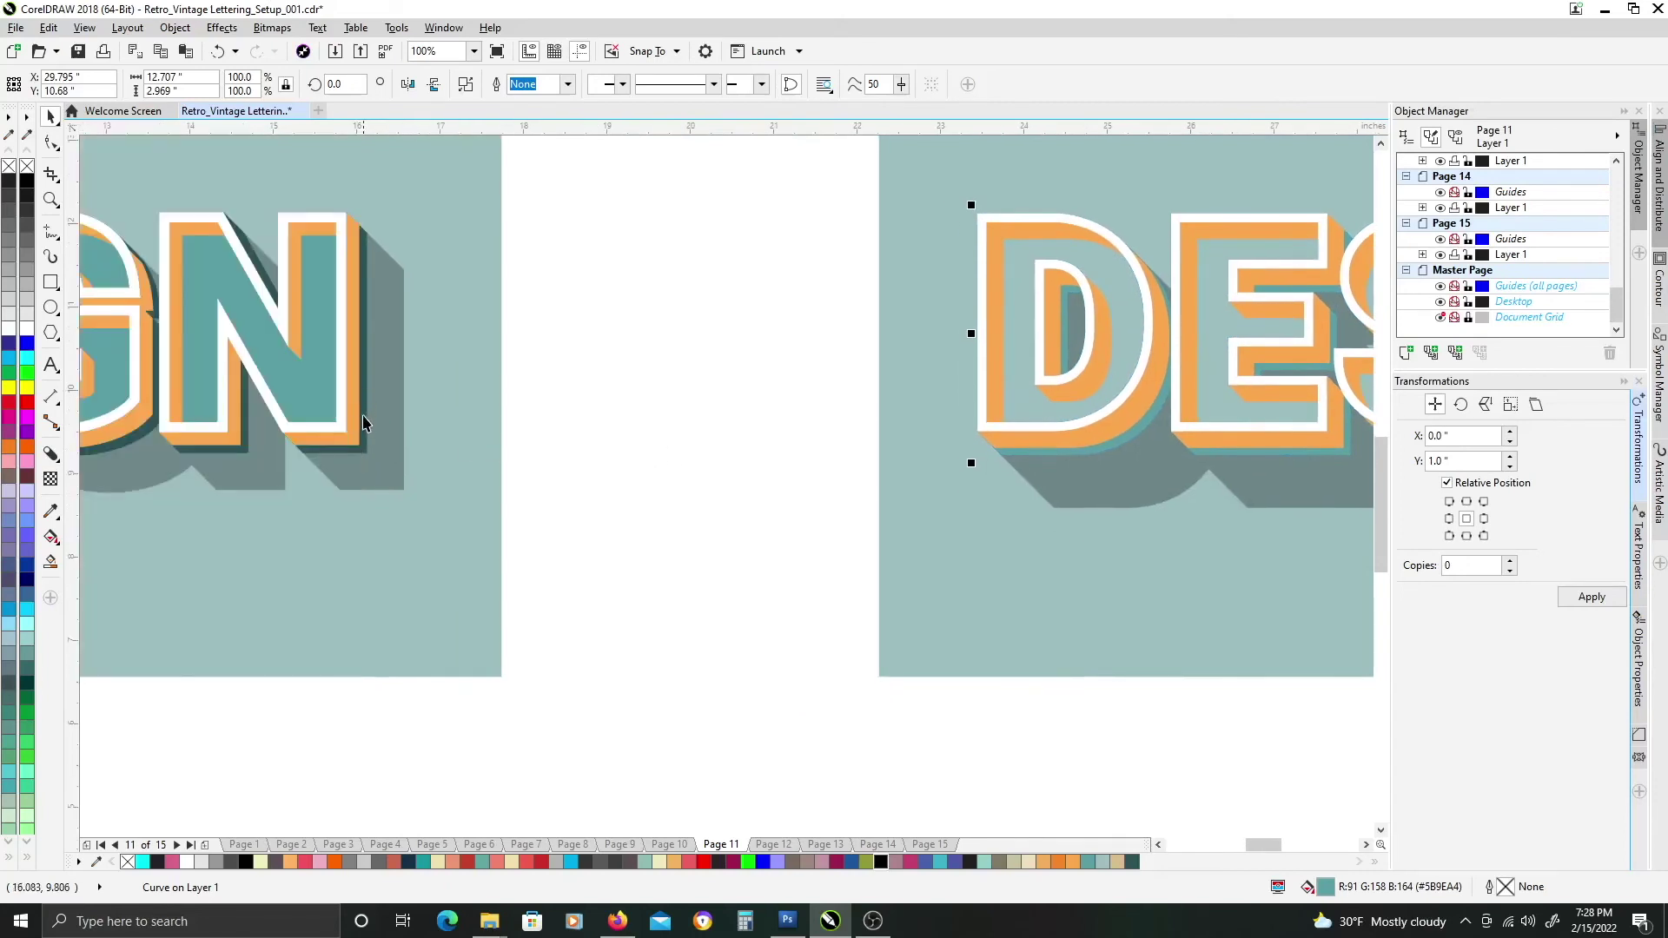
# Change the letter shape's fill from #5B9EA4 to the darker #3D6C70 via Edit Fill.
pyautogui.click(1033, 451)
pyautogui.hscroll(3, 1086, 456)
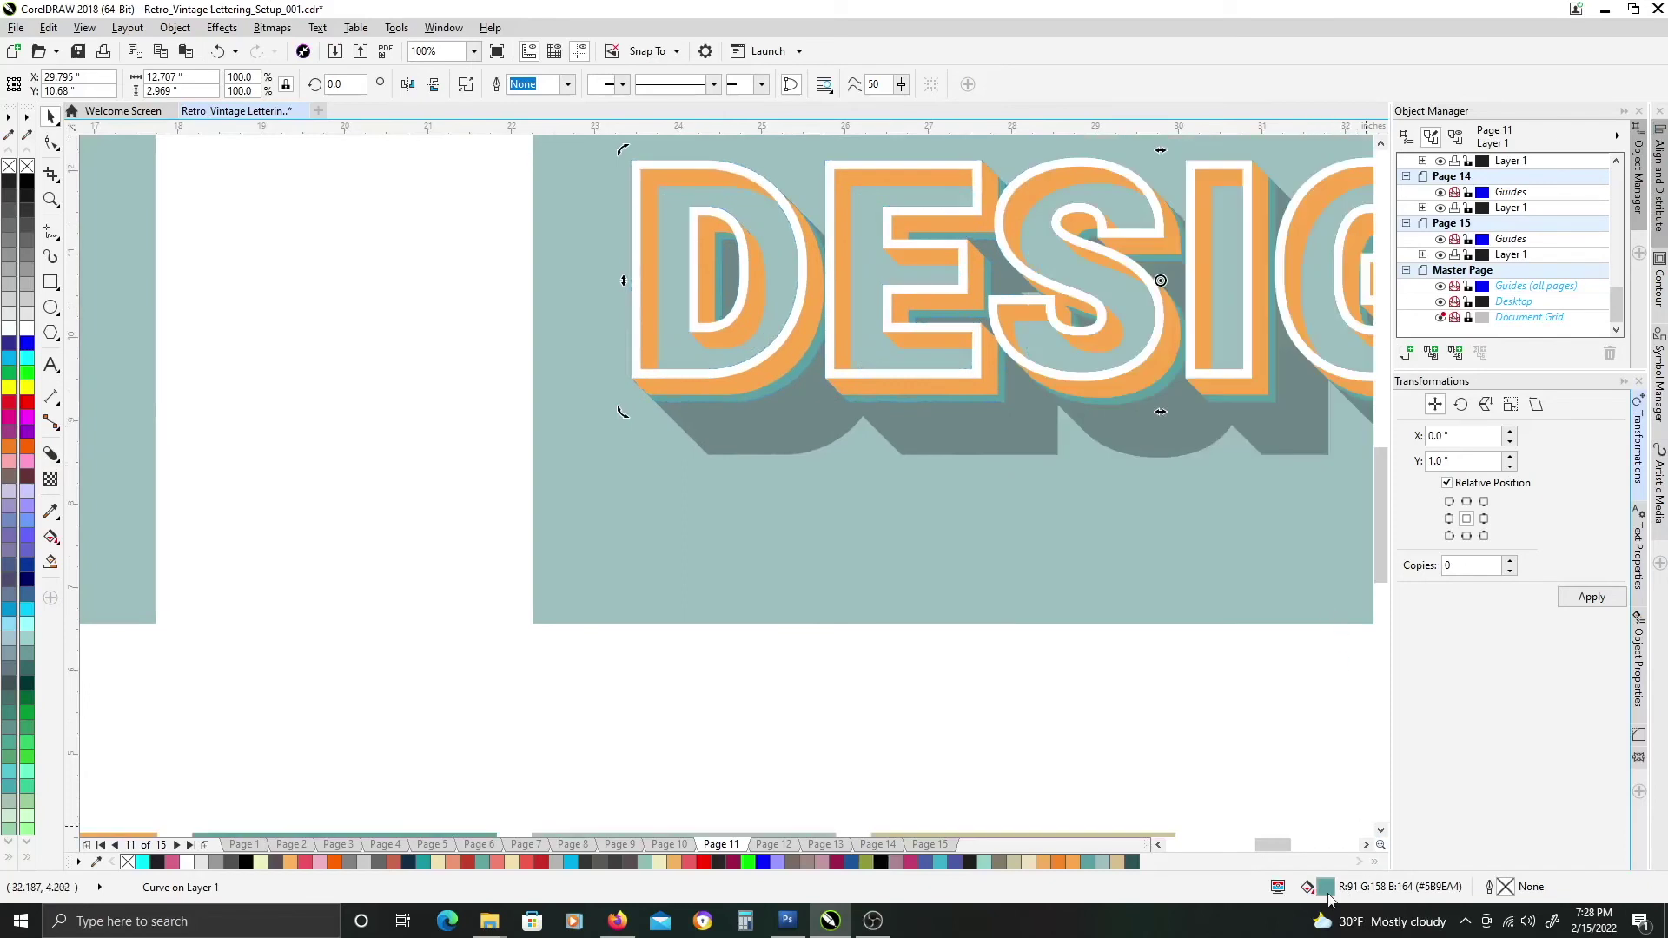
pyautogui.doubleClick(1326, 890)
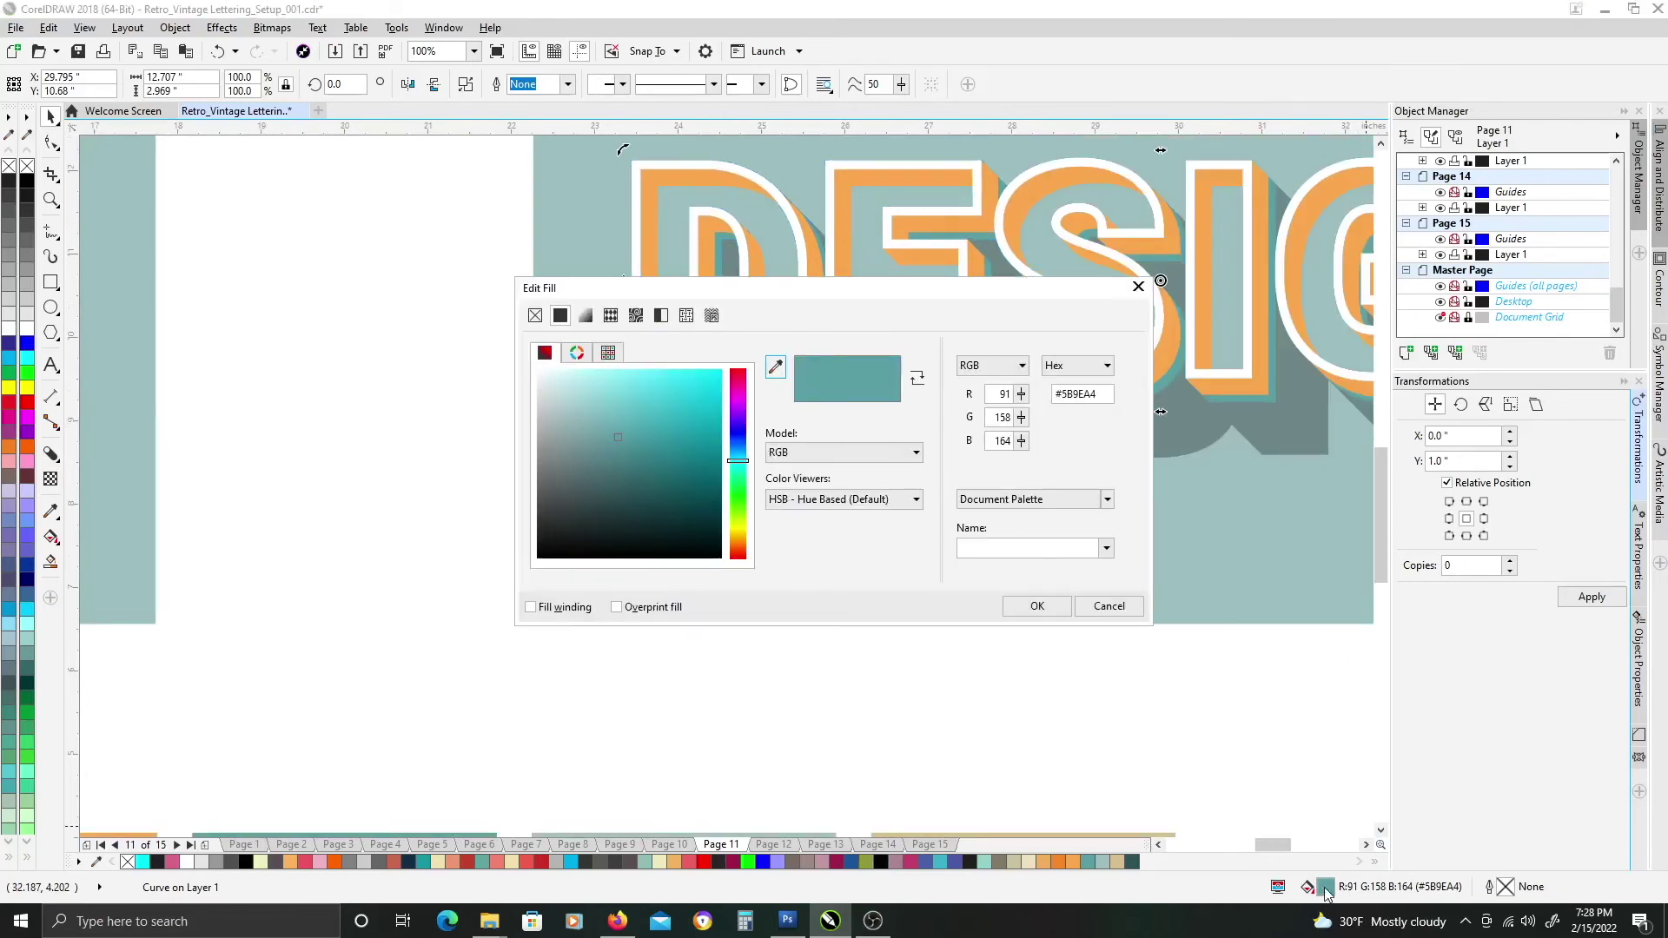
pyautogui.moveTo(618, 438); pyautogui.dragTo(622, 475)
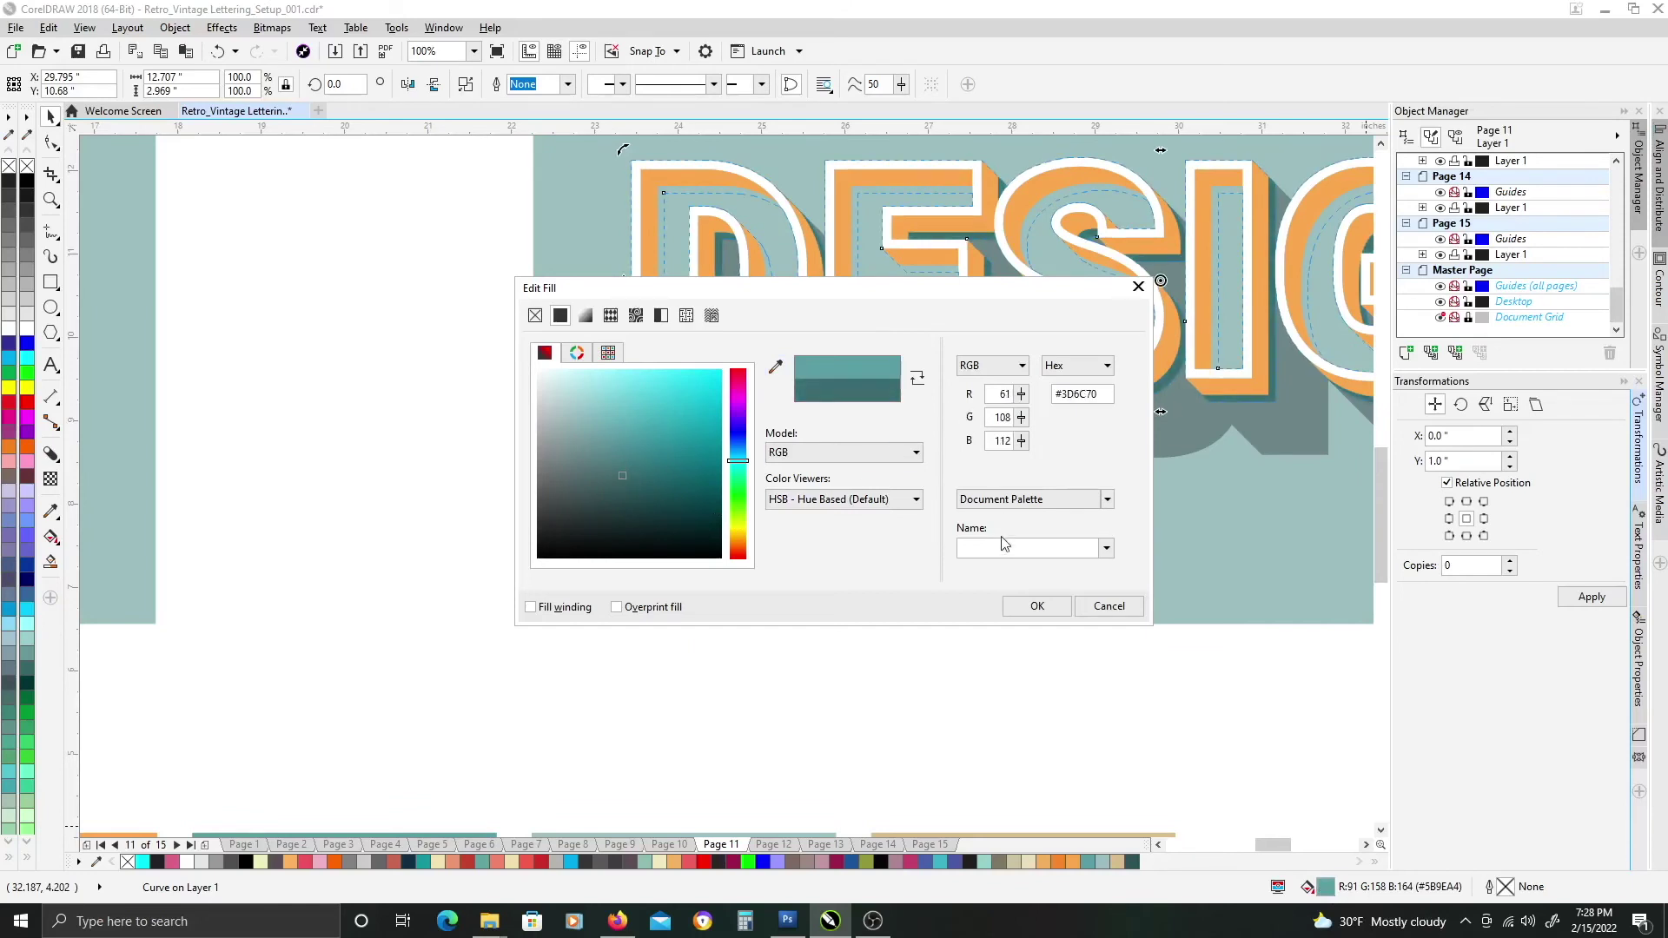
pyautogui.click(1036, 606)
pyautogui.hscroll(4, 1034, 492)
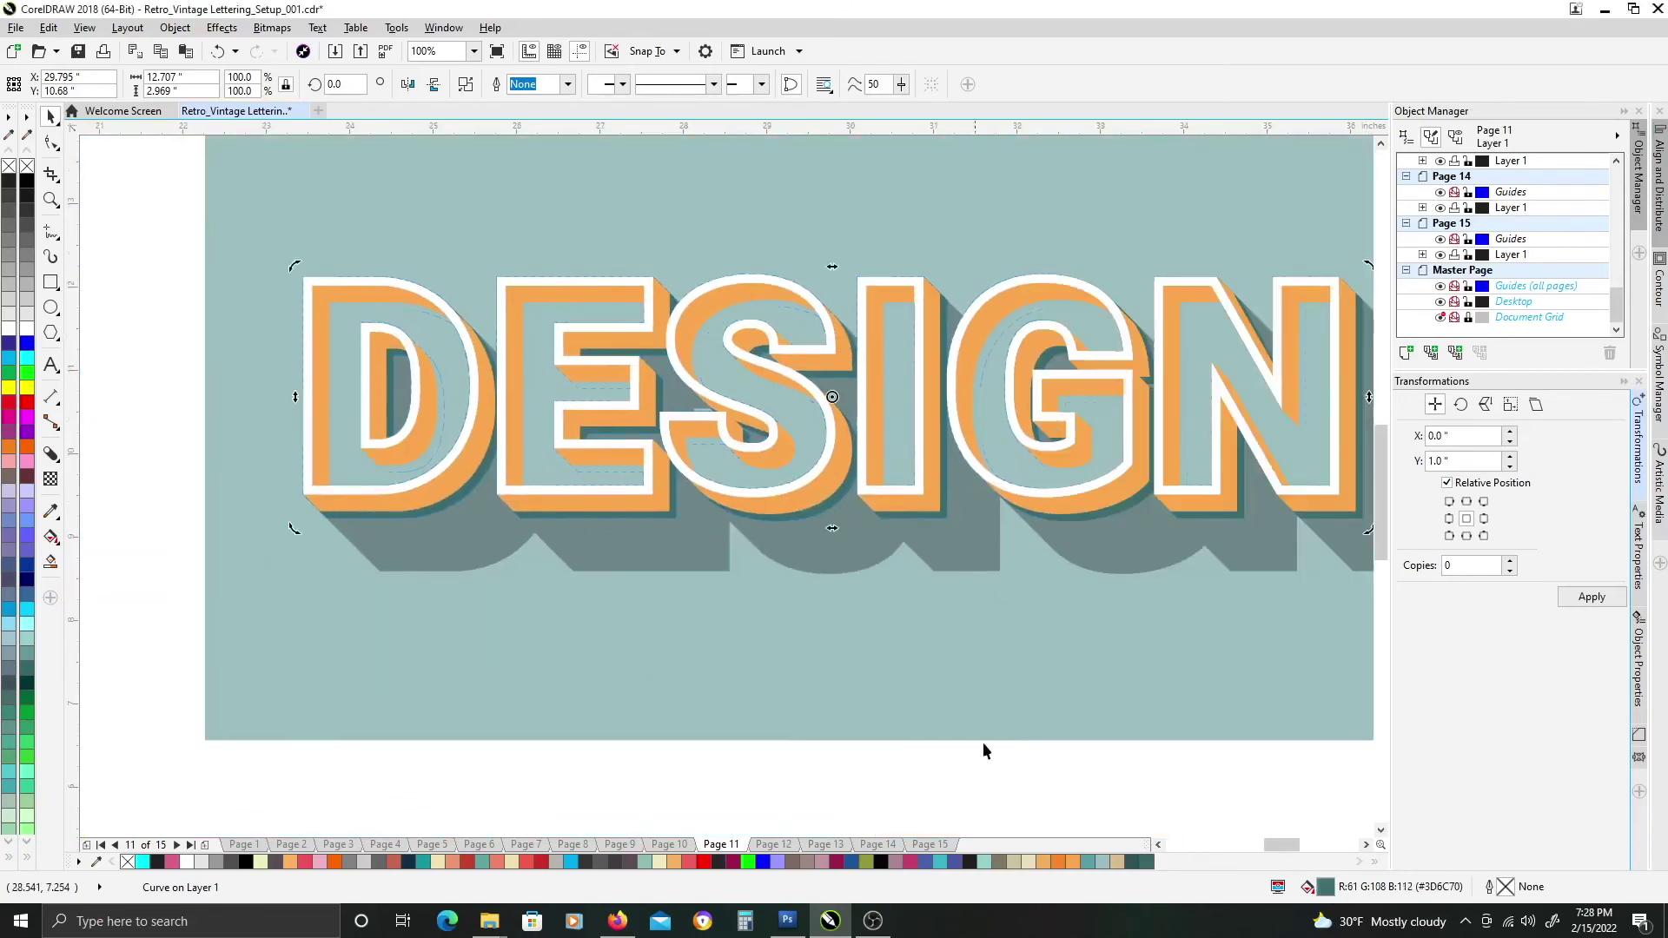
pyautogui.click(1002, 761)
pyautogui.scroll(-3, 998, 605)
pyautogui.scroll(1, 926, 539)
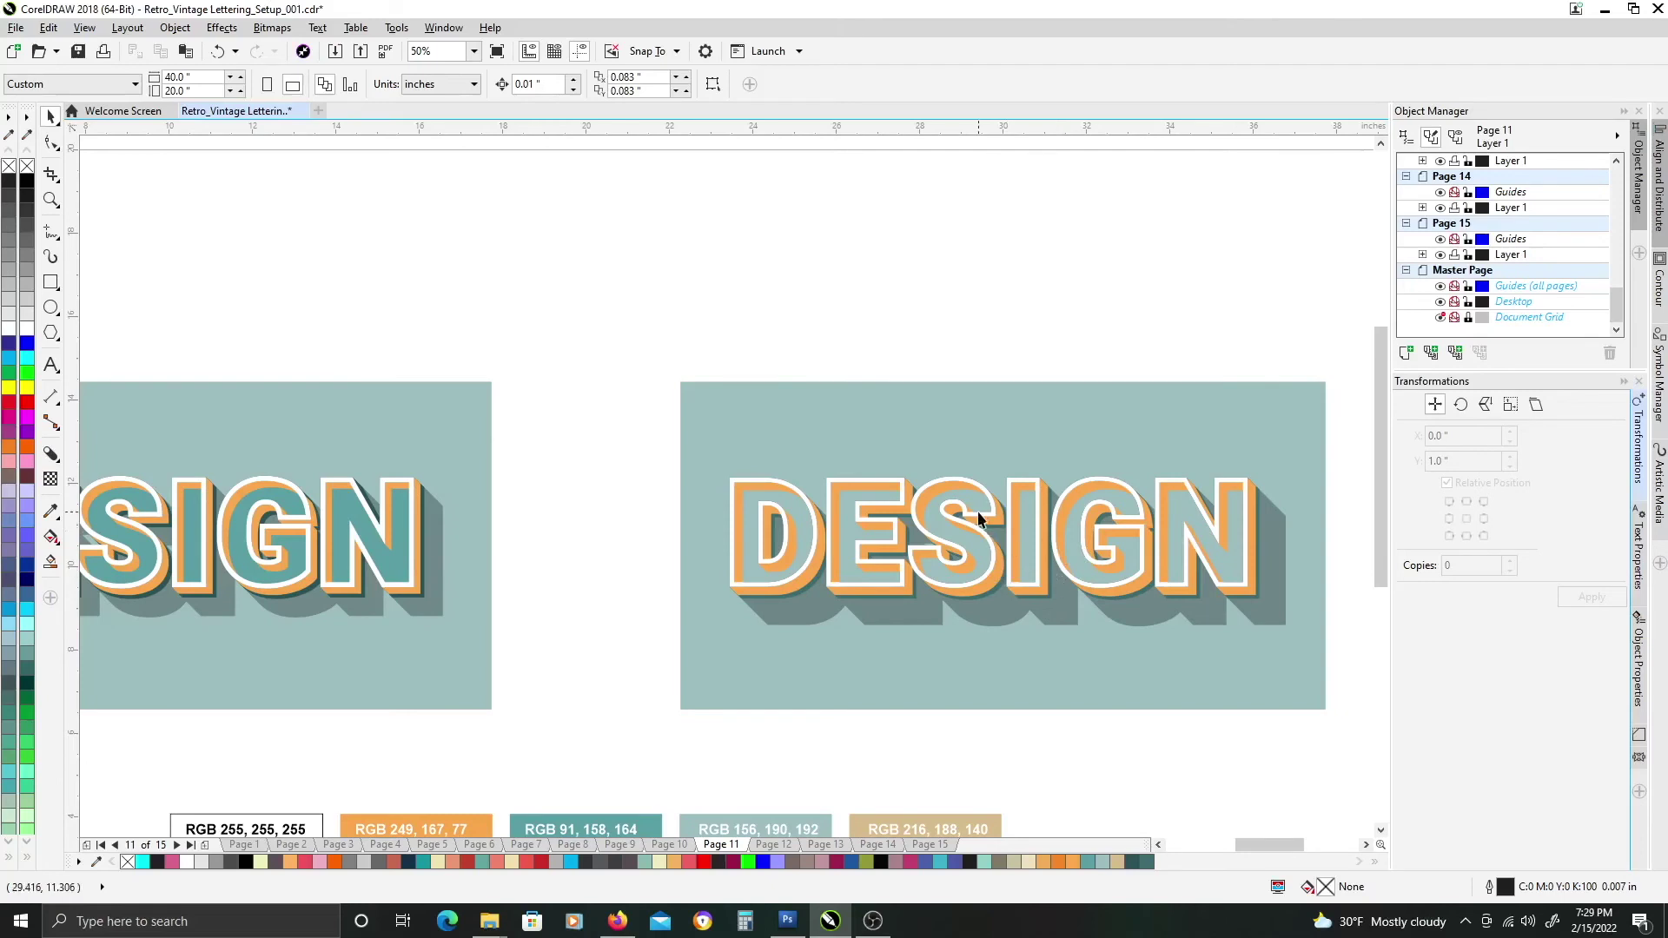
pyautogui.scroll(-1, 990, 503)
pyautogui.hscroll(-1, 990, 503)
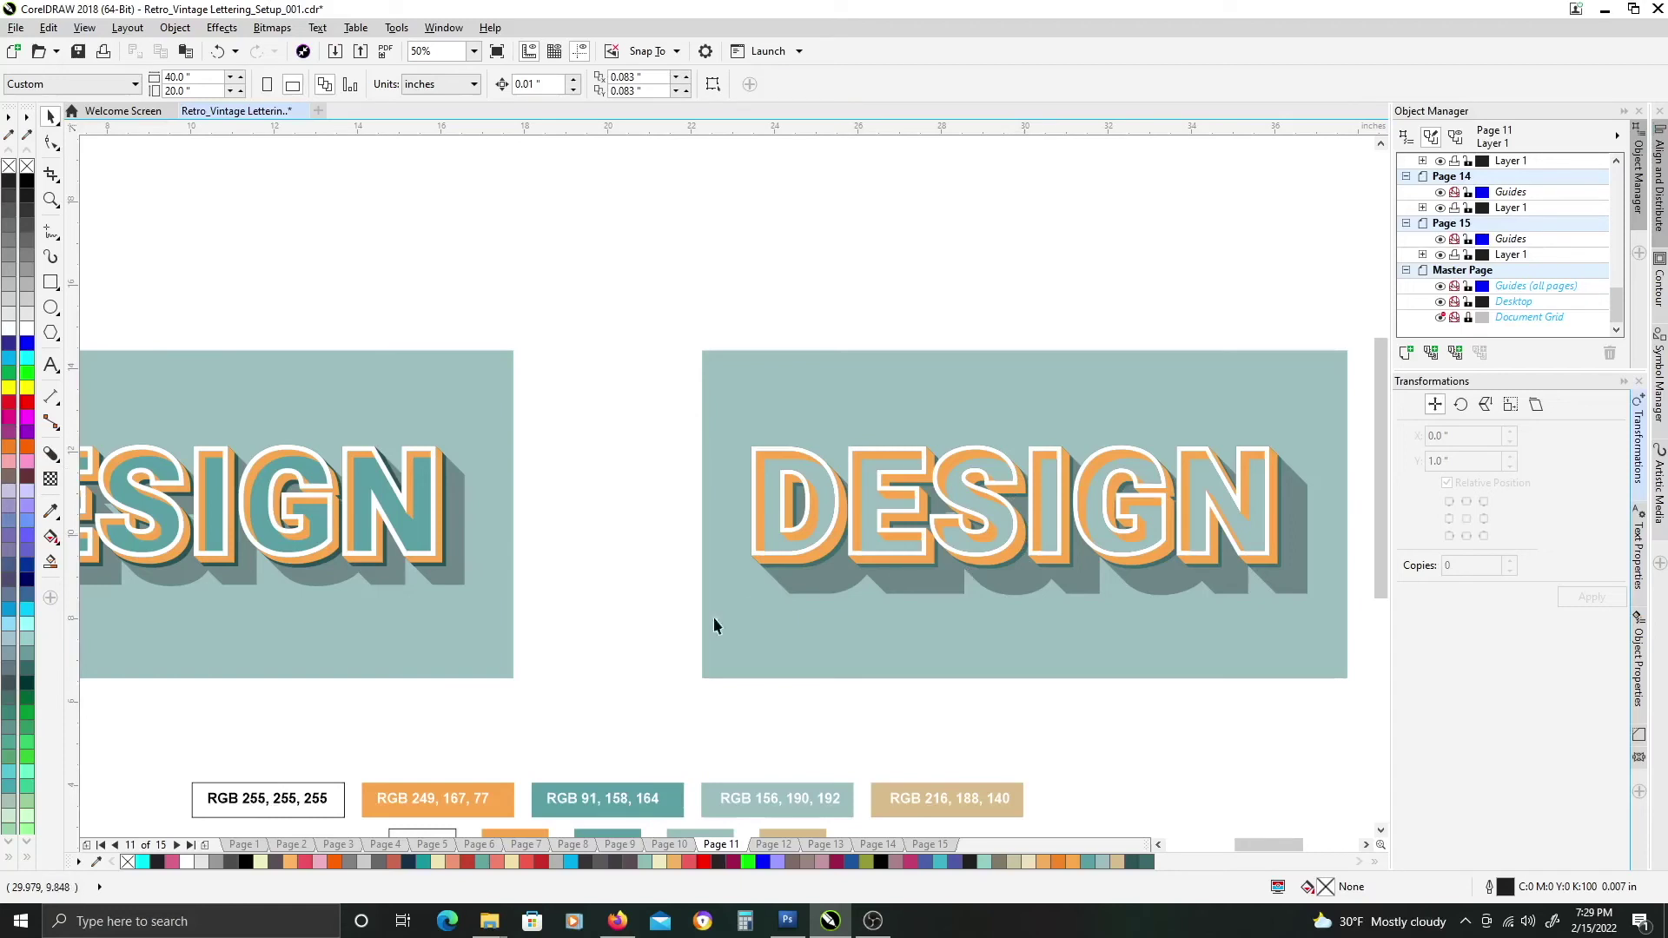
# Copy the teal swatch's fill onto the DESIGN letters.
pyautogui.scroll(-1, 653, 682)
pyautogui.hscroll(1, 653, 682)
pyautogui.moveTo(626, 792); pyautogui.dragTo(856, 470)
pyautogui.click(912, 570)
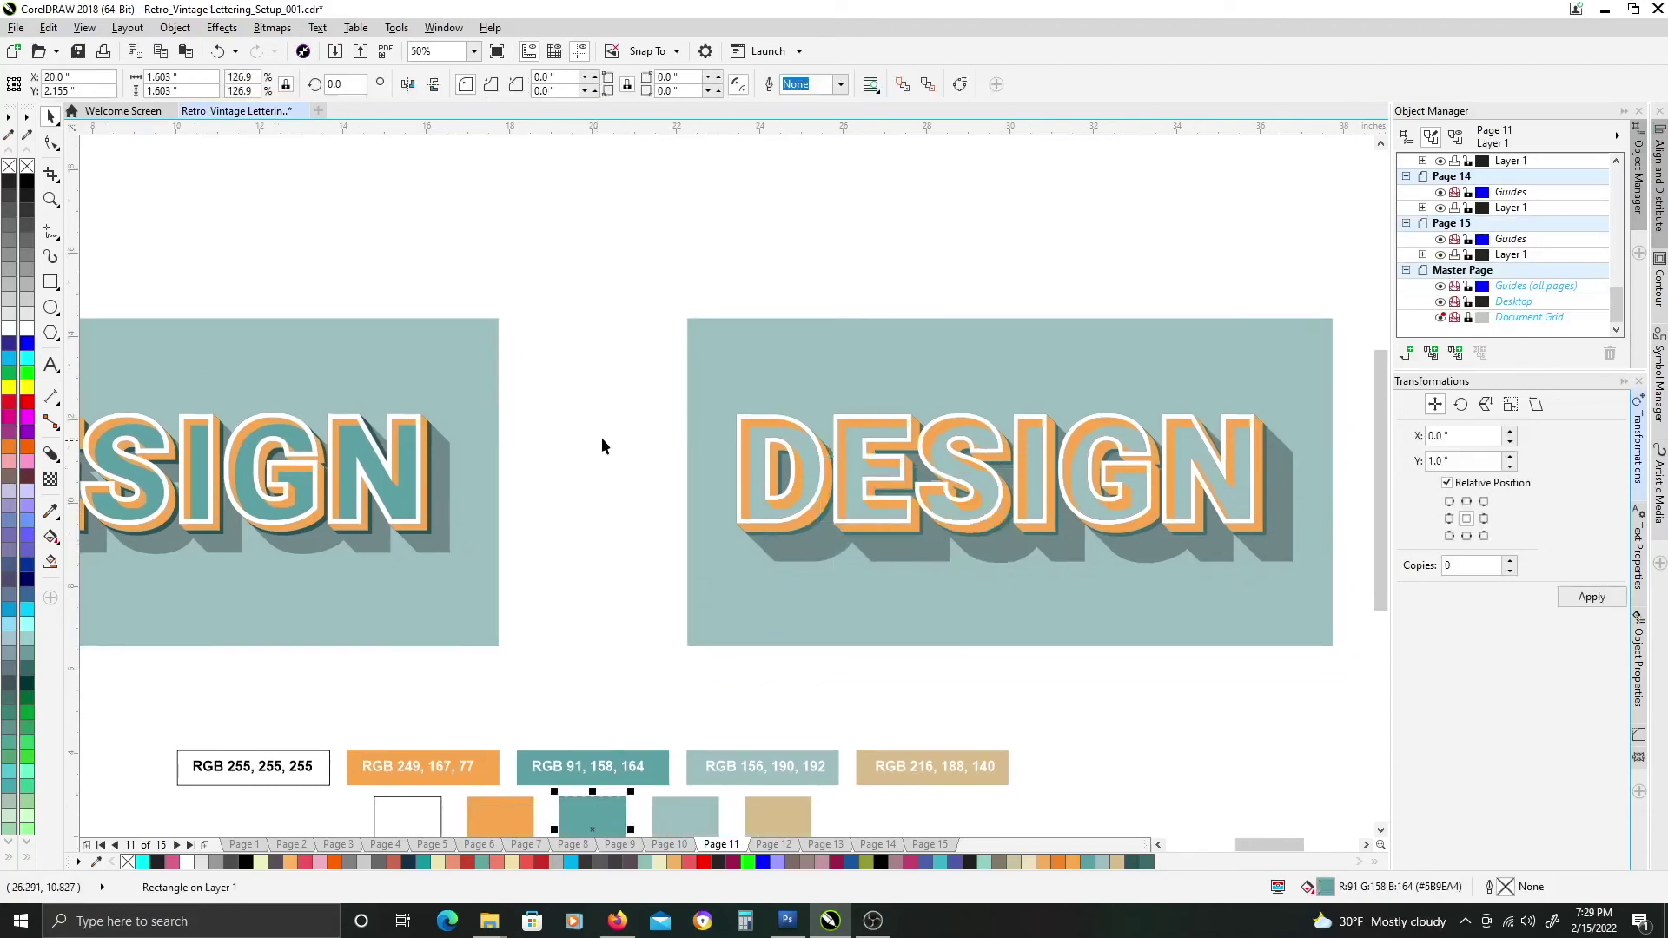
pyautogui.click(611, 446)
# Recolour the DESIGN letters with the light-blue swatch's fill instead.
pyautogui.hscroll(1, 926, 506)
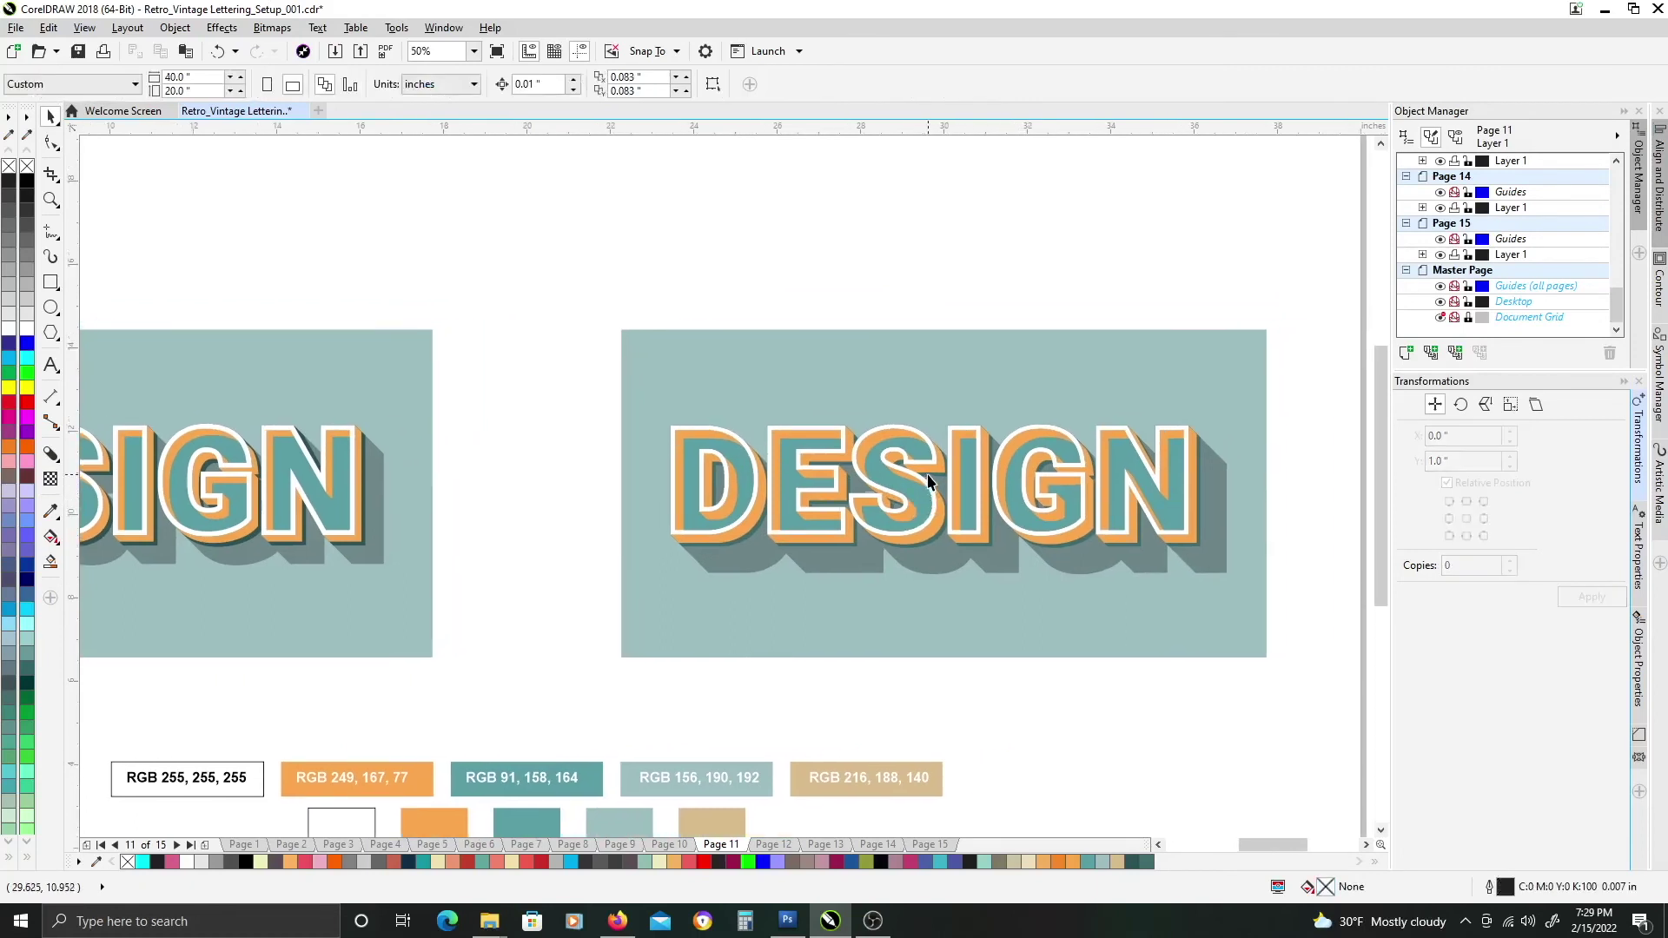
pyautogui.hscroll(-1, 947, 470)
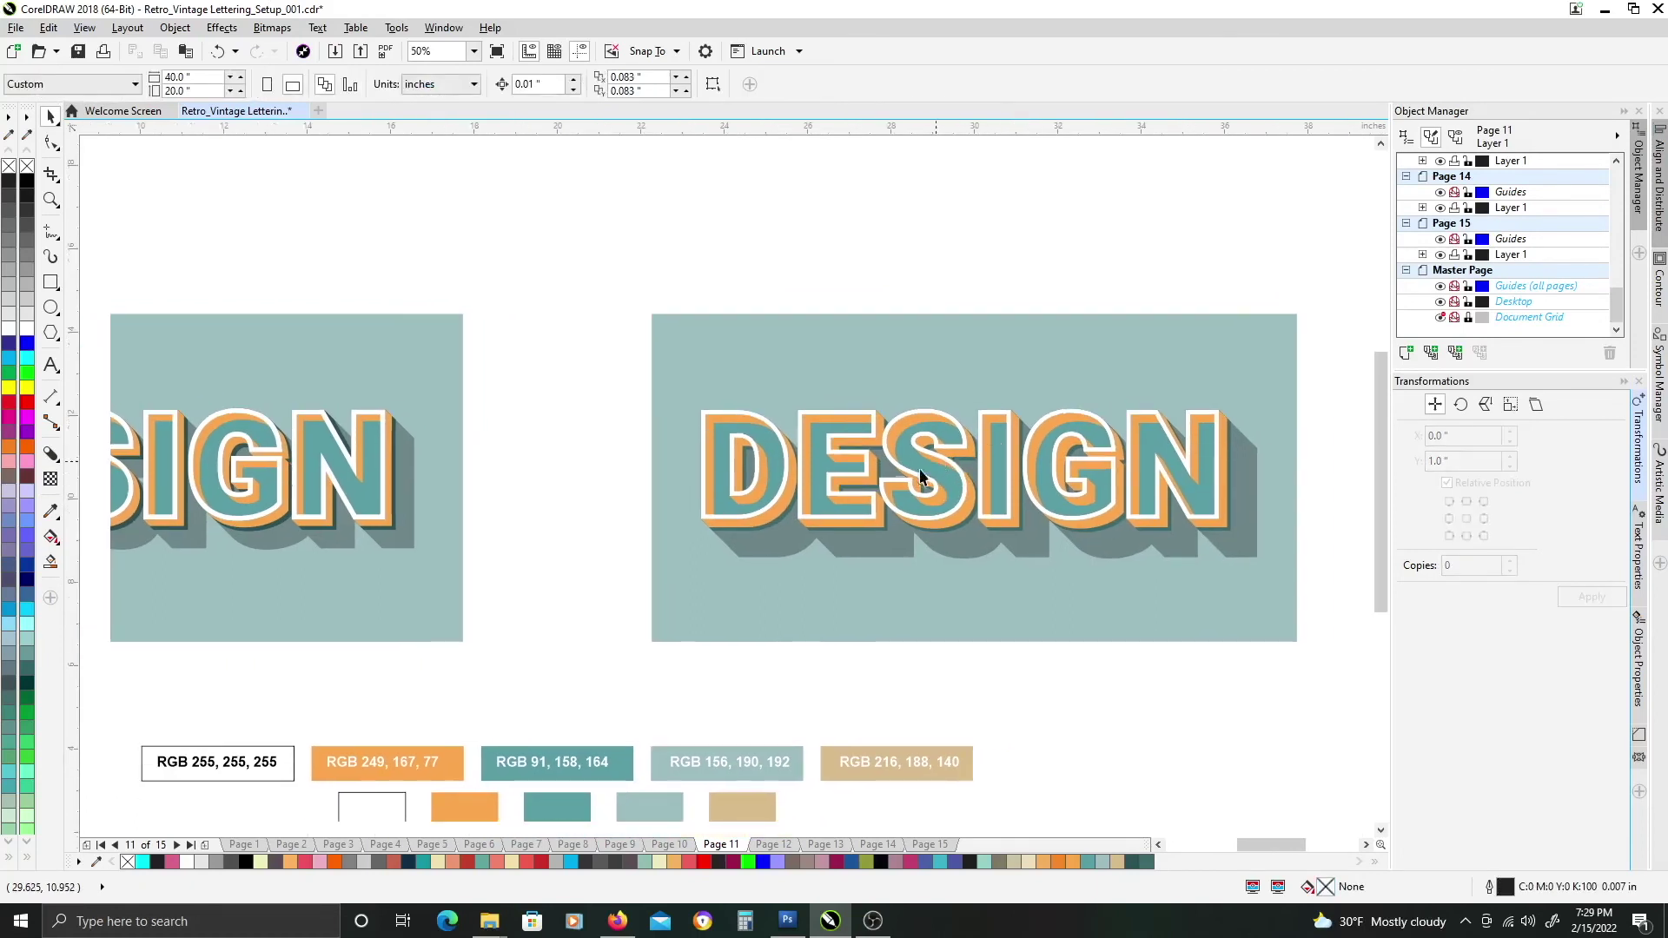
pyautogui.moveTo(646, 813); pyautogui.dragTo(817, 486)
pyautogui.click(868, 576)
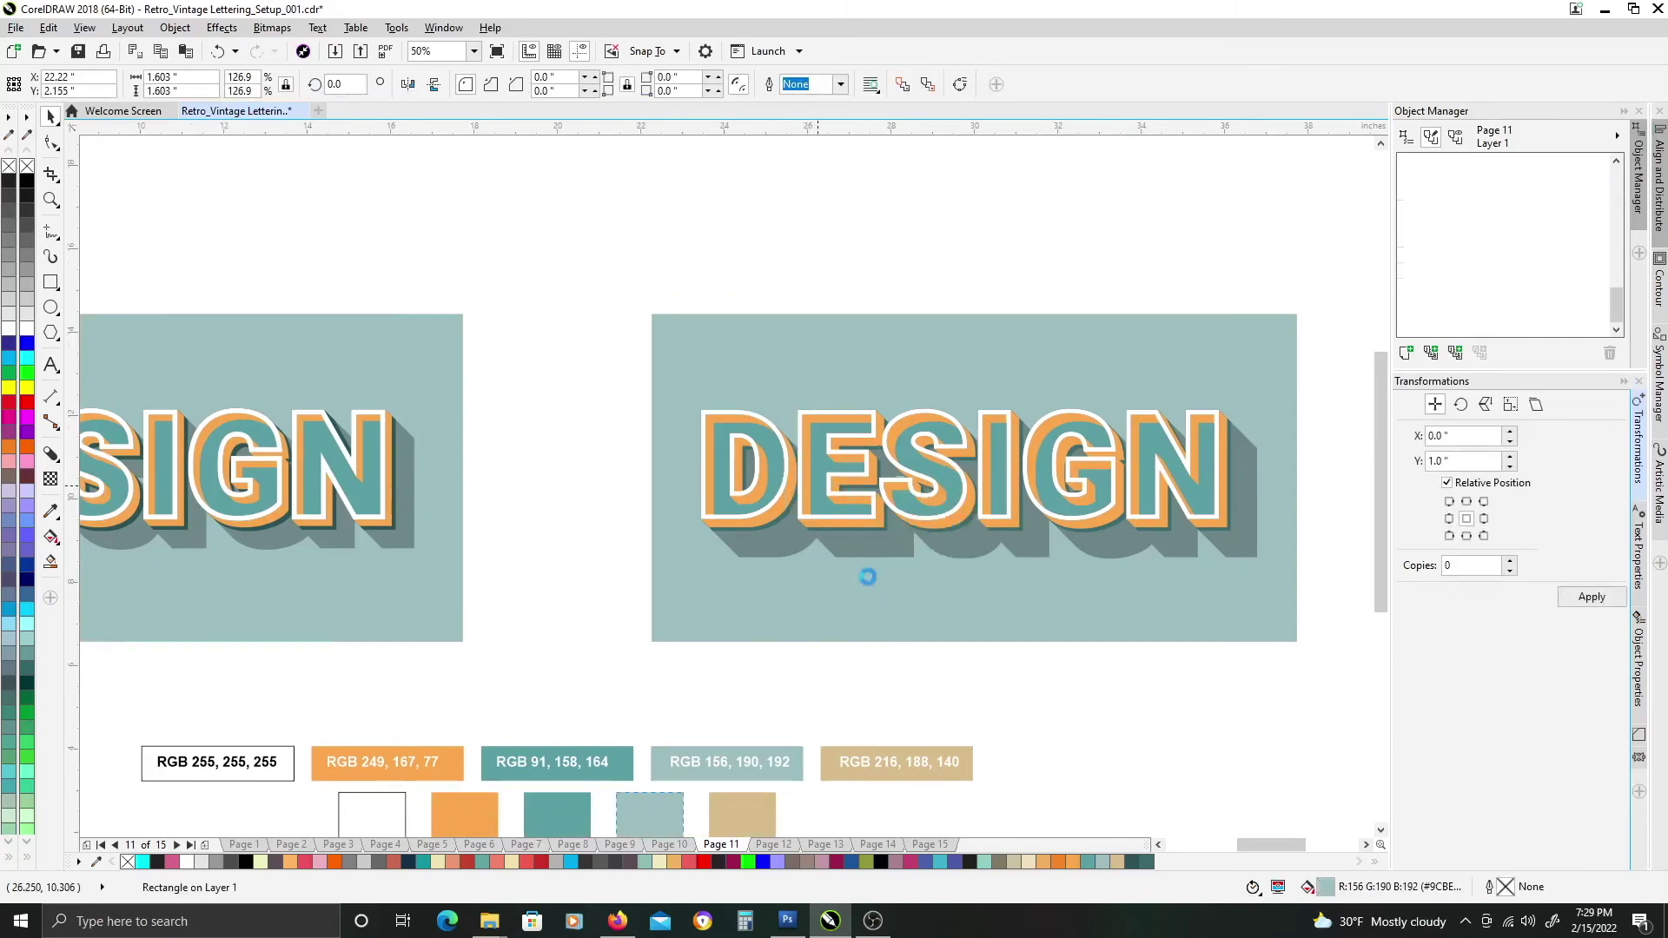
pyautogui.click(537, 477)
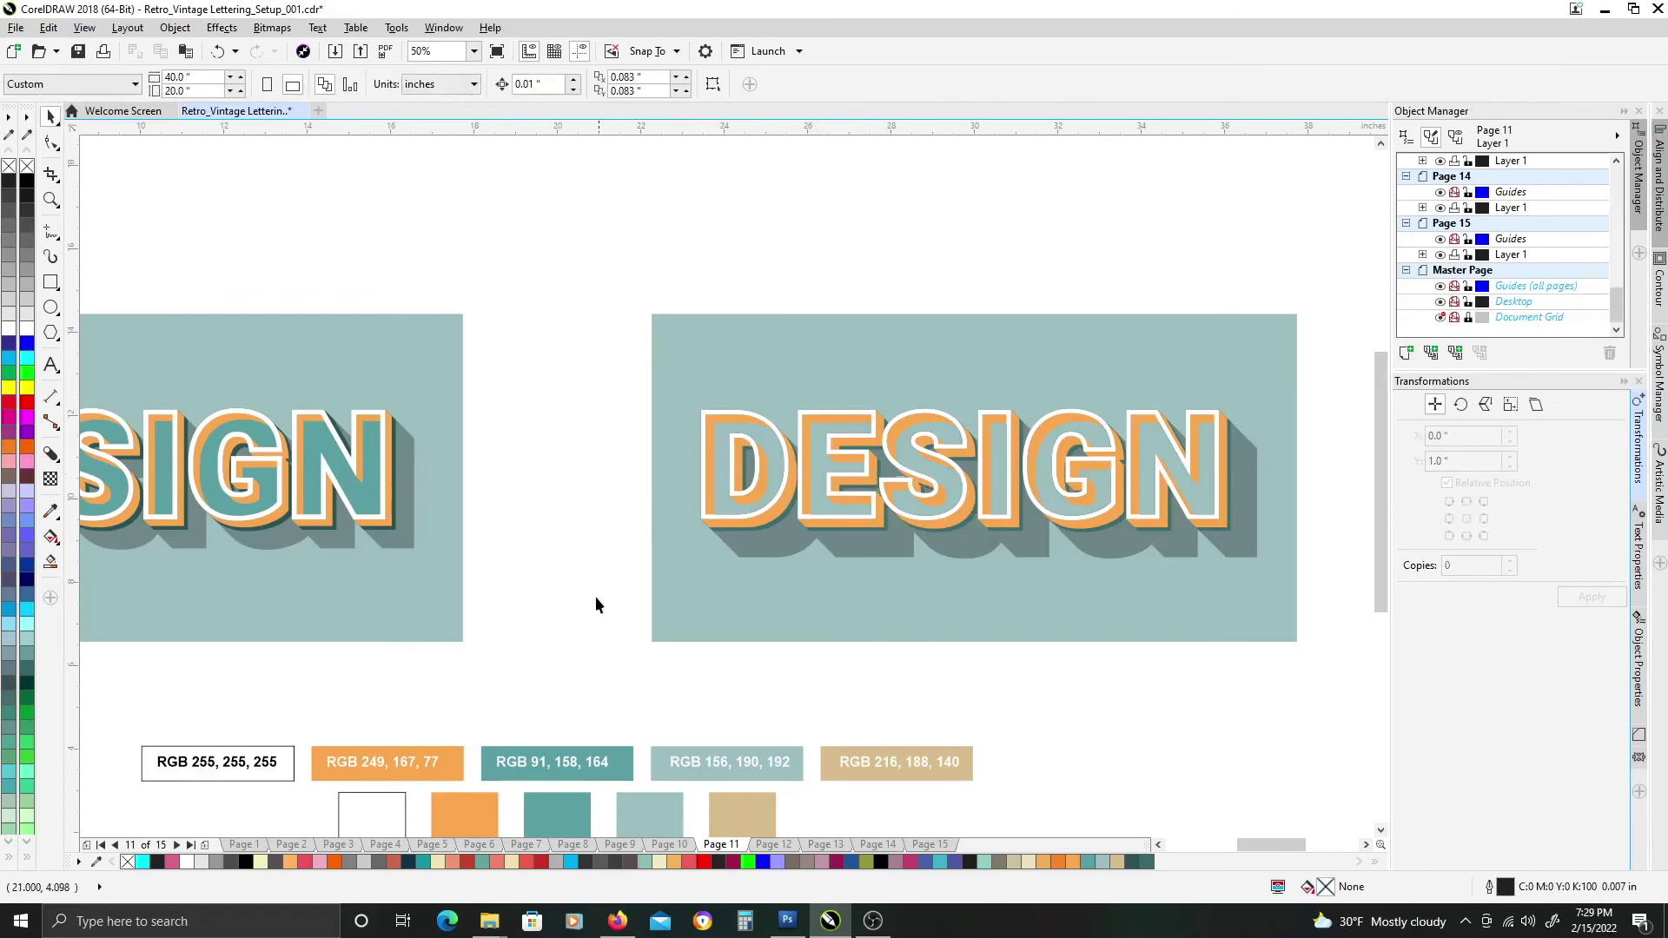
# Apply the teal RGB 91, 158, 164 fill to the right DESIGN lettering.
pyautogui.moveTo(596, 605); pyautogui.dragTo(788, 581)
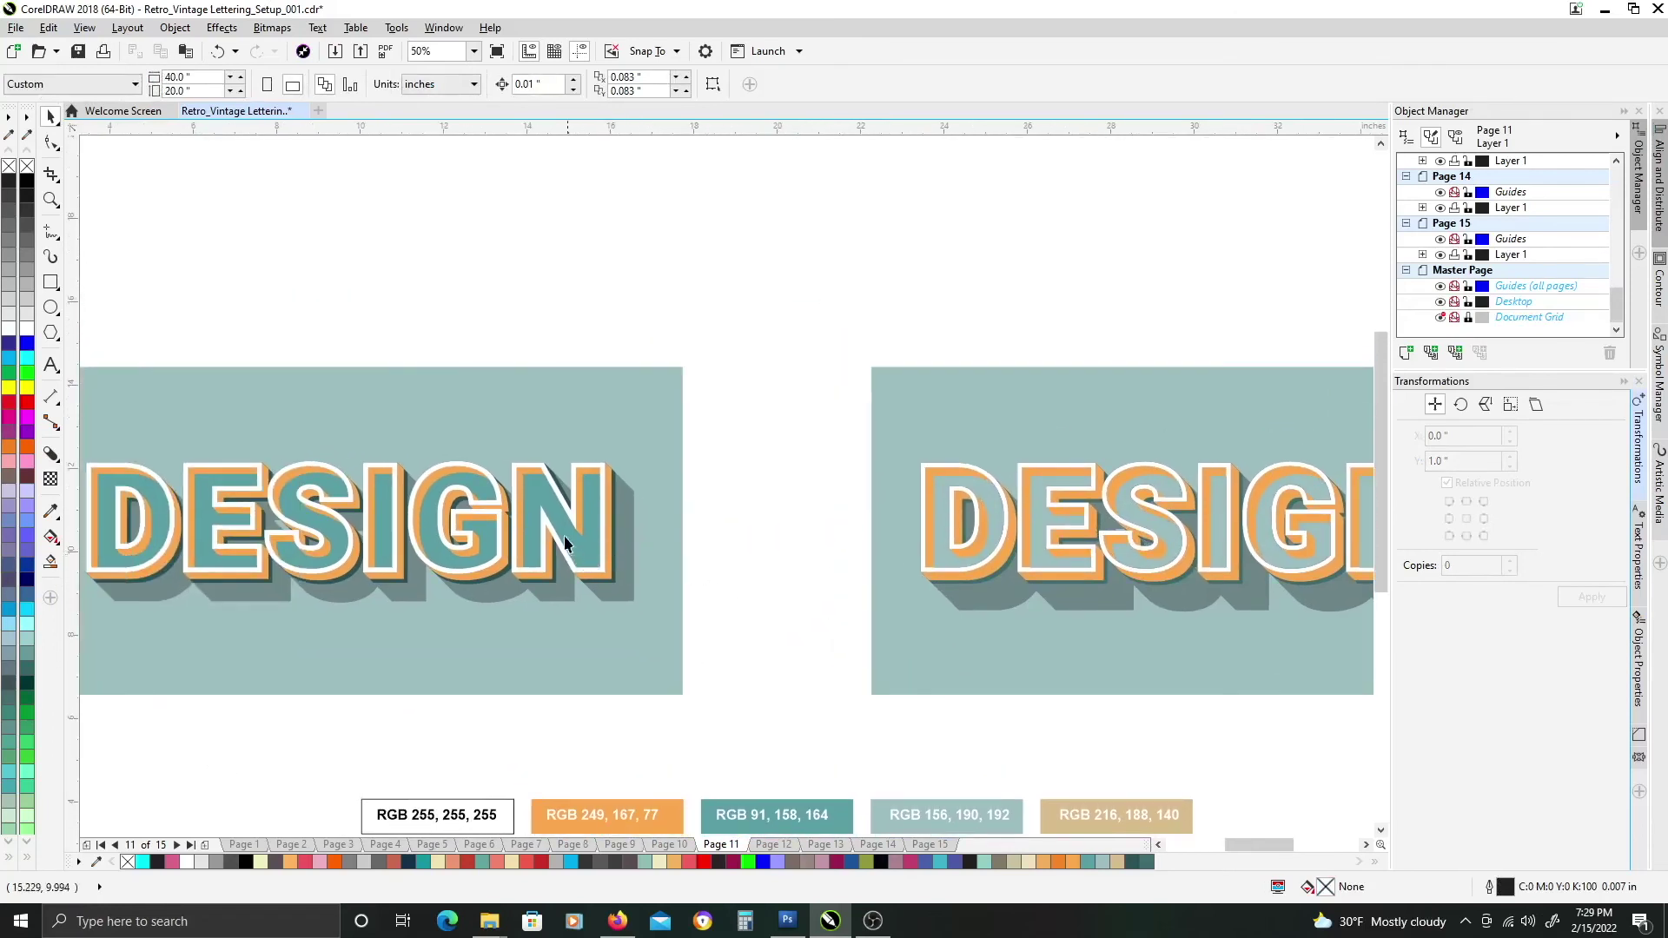
pyautogui.moveTo(1049, 540); pyautogui.dragTo(967, 535)
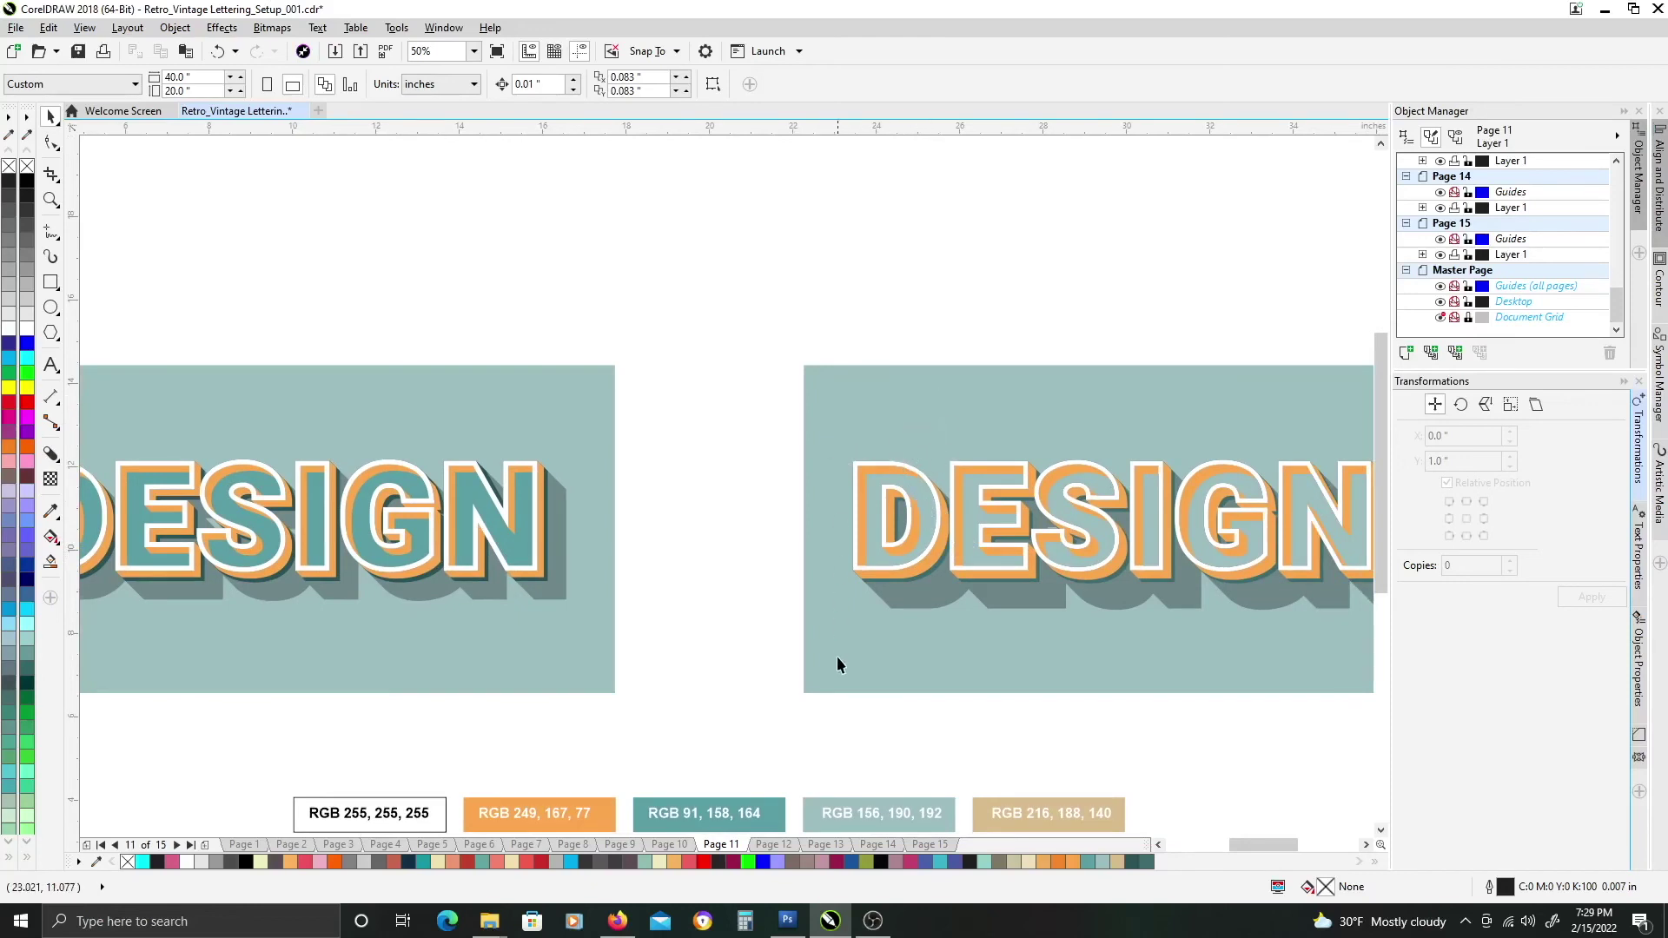
pyautogui.moveTo(847, 627); pyautogui.dragTo(977, 606)
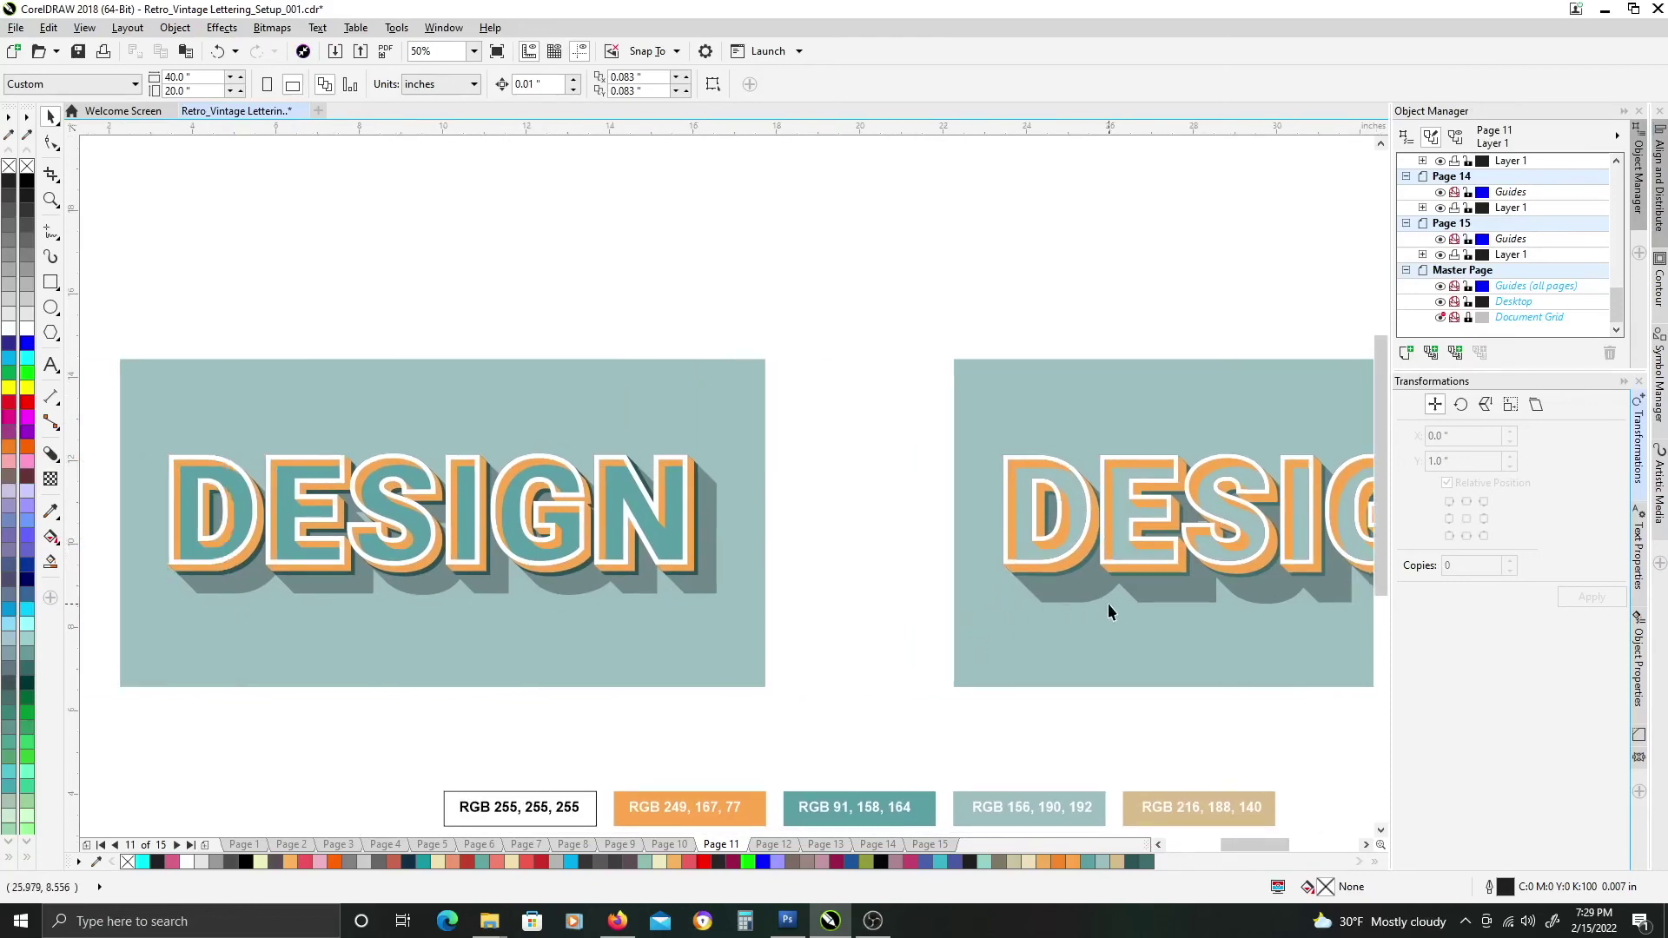
pyautogui.moveTo(1107, 605); pyautogui.dragTo(976, 584)
pyautogui.moveTo(752, 826); pyautogui.dragTo(903, 505)
pyautogui.click(949, 573)
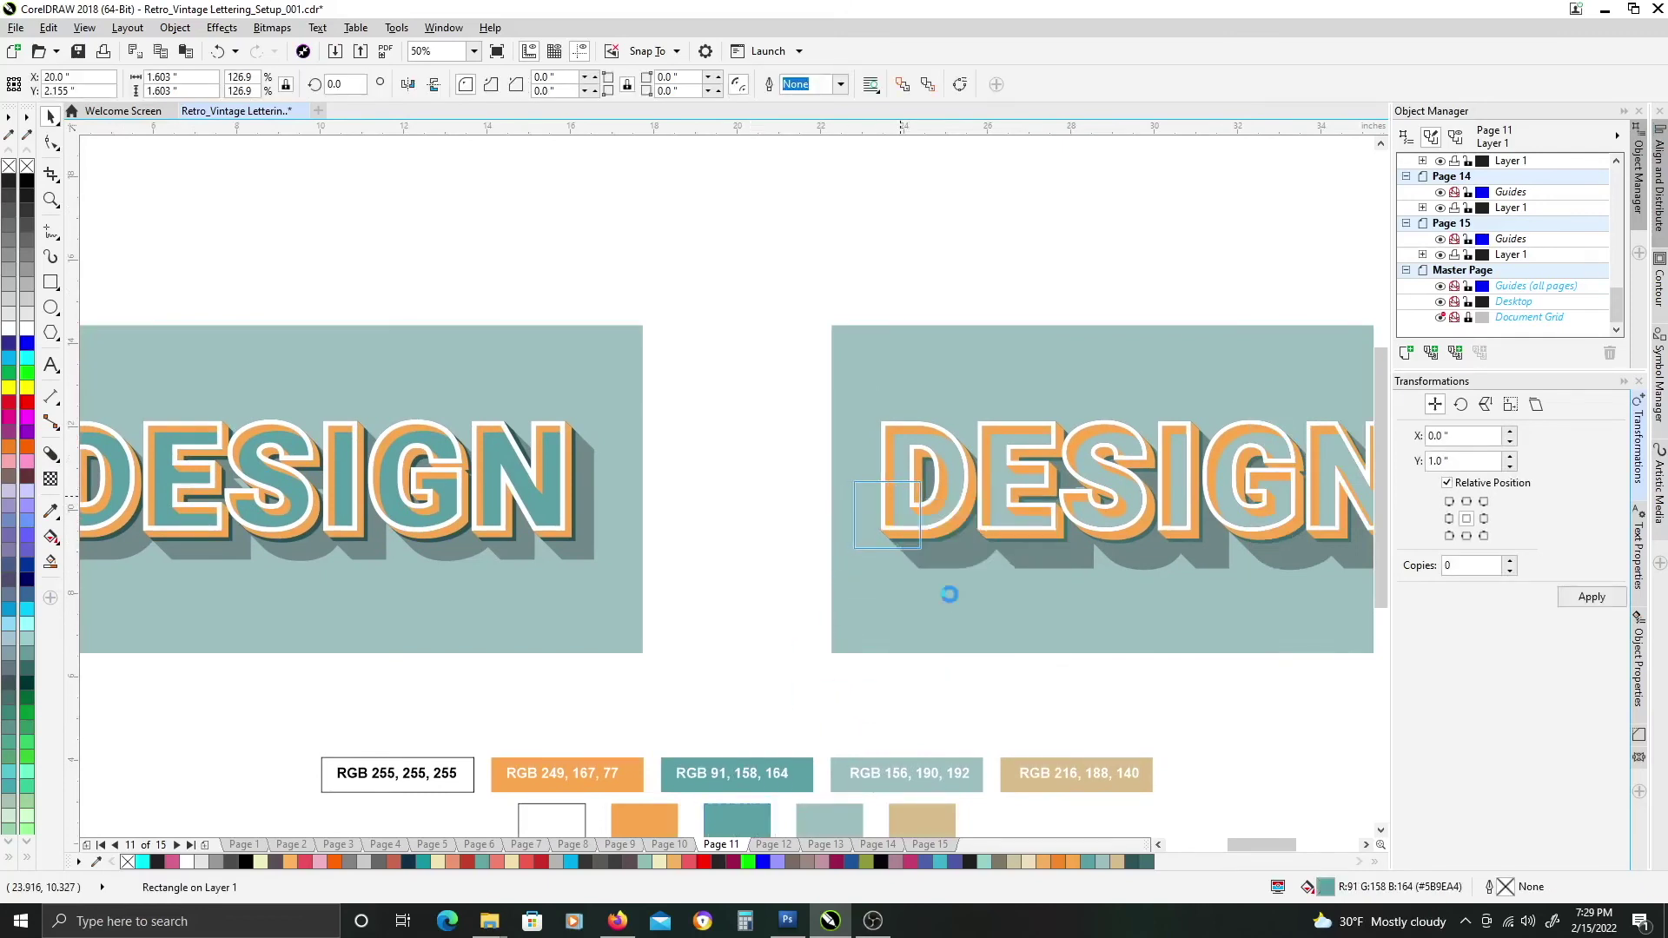
pyautogui.moveTo(1040, 597); pyautogui.dragTo(715, 554)
pyautogui.click(621, 485)
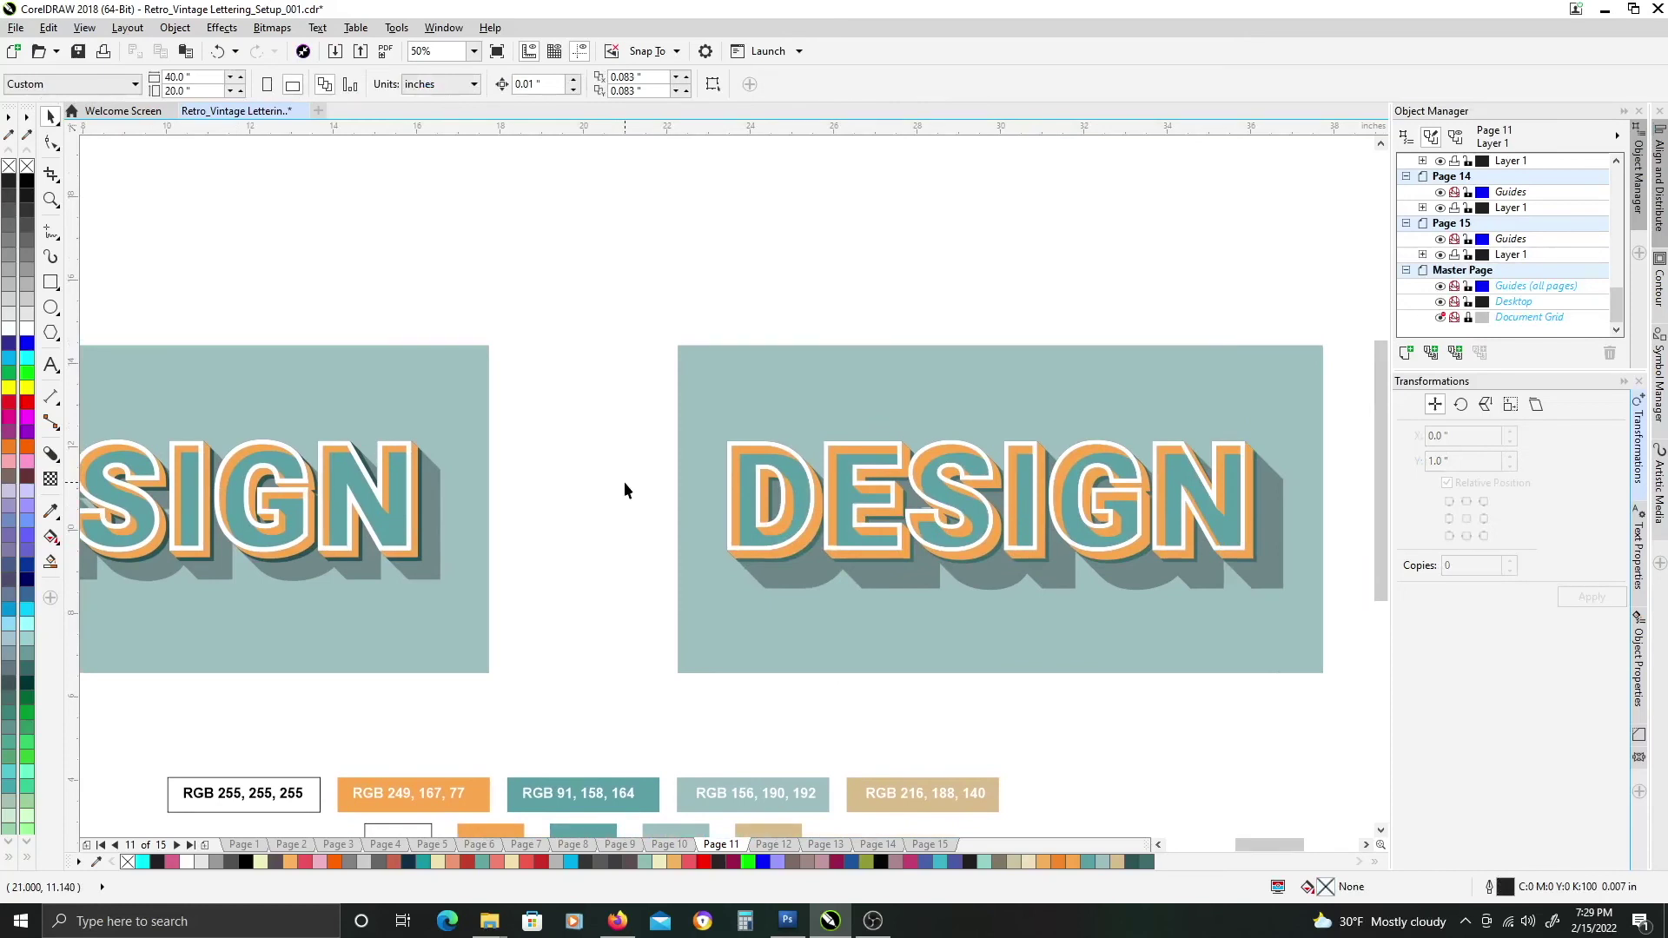
pyautogui.moveTo(860, 479); pyautogui.dragTo(812, 453)
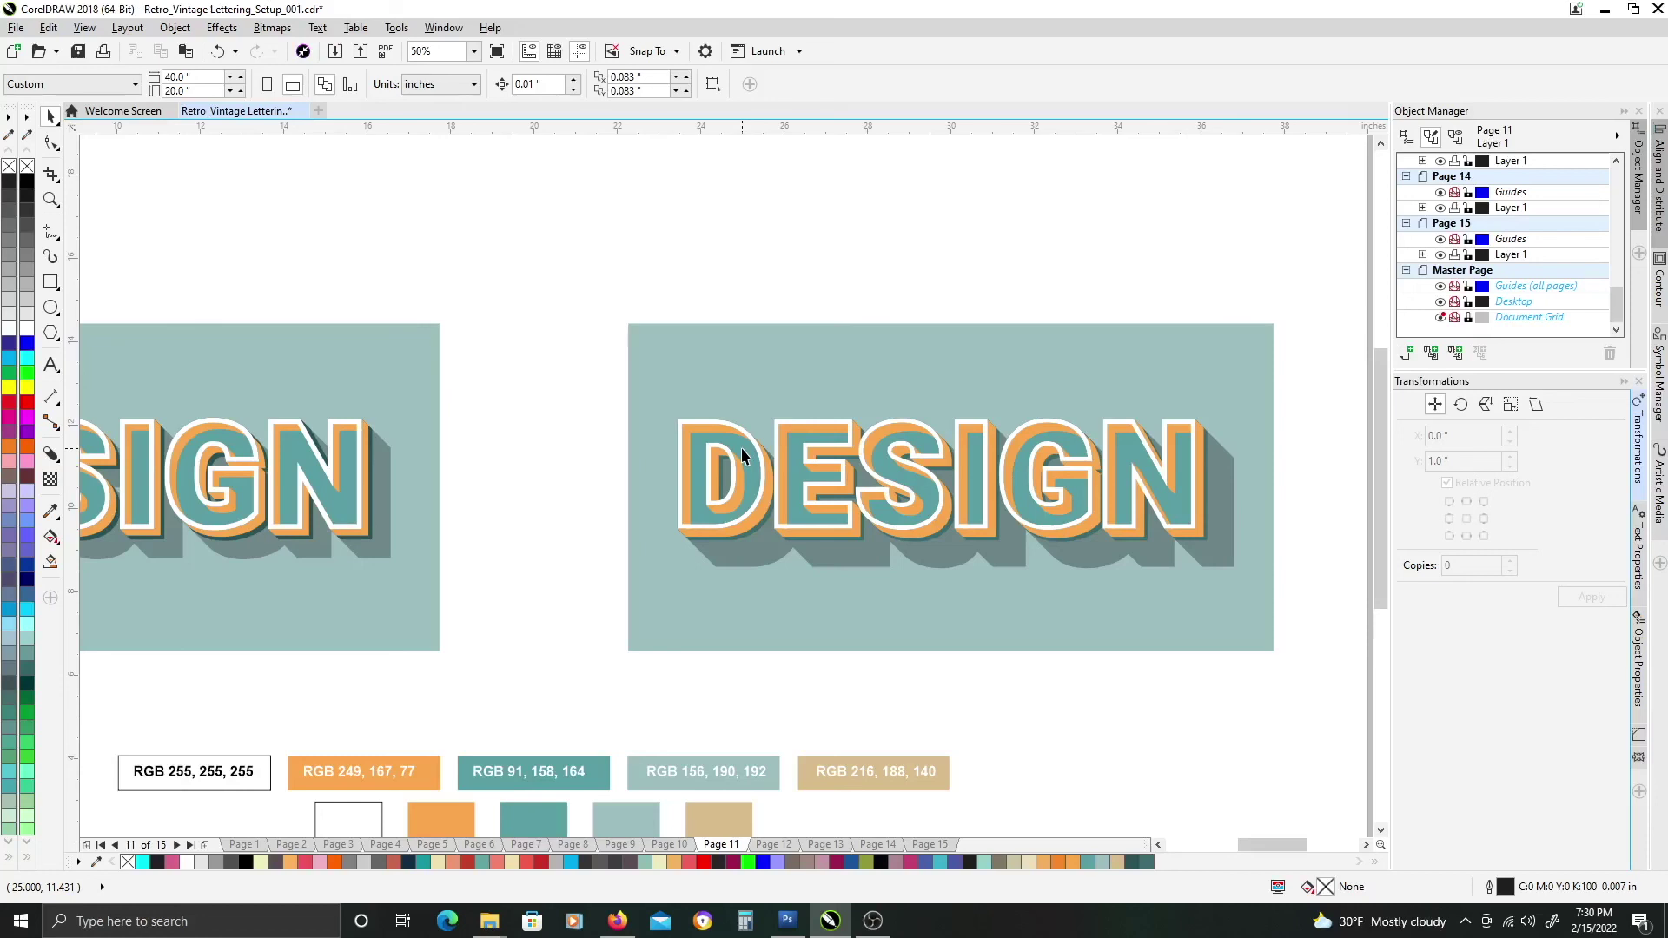
pyautogui.scroll(-2, 785, 465)
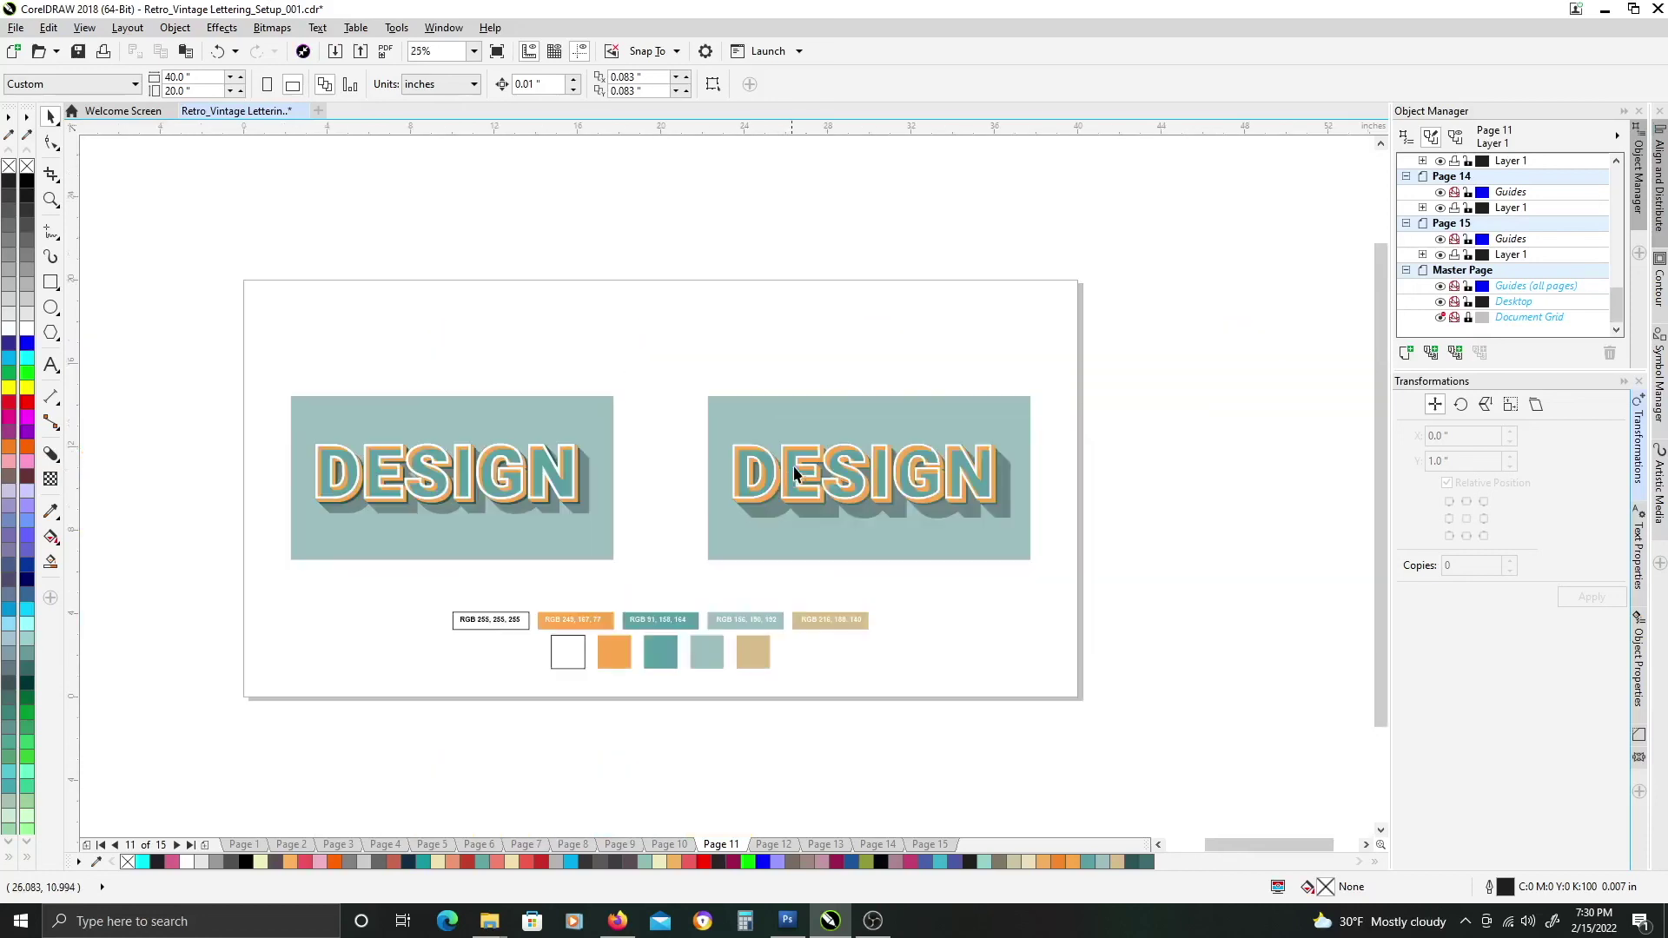
pyautogui.scroll(1, 702, 446)
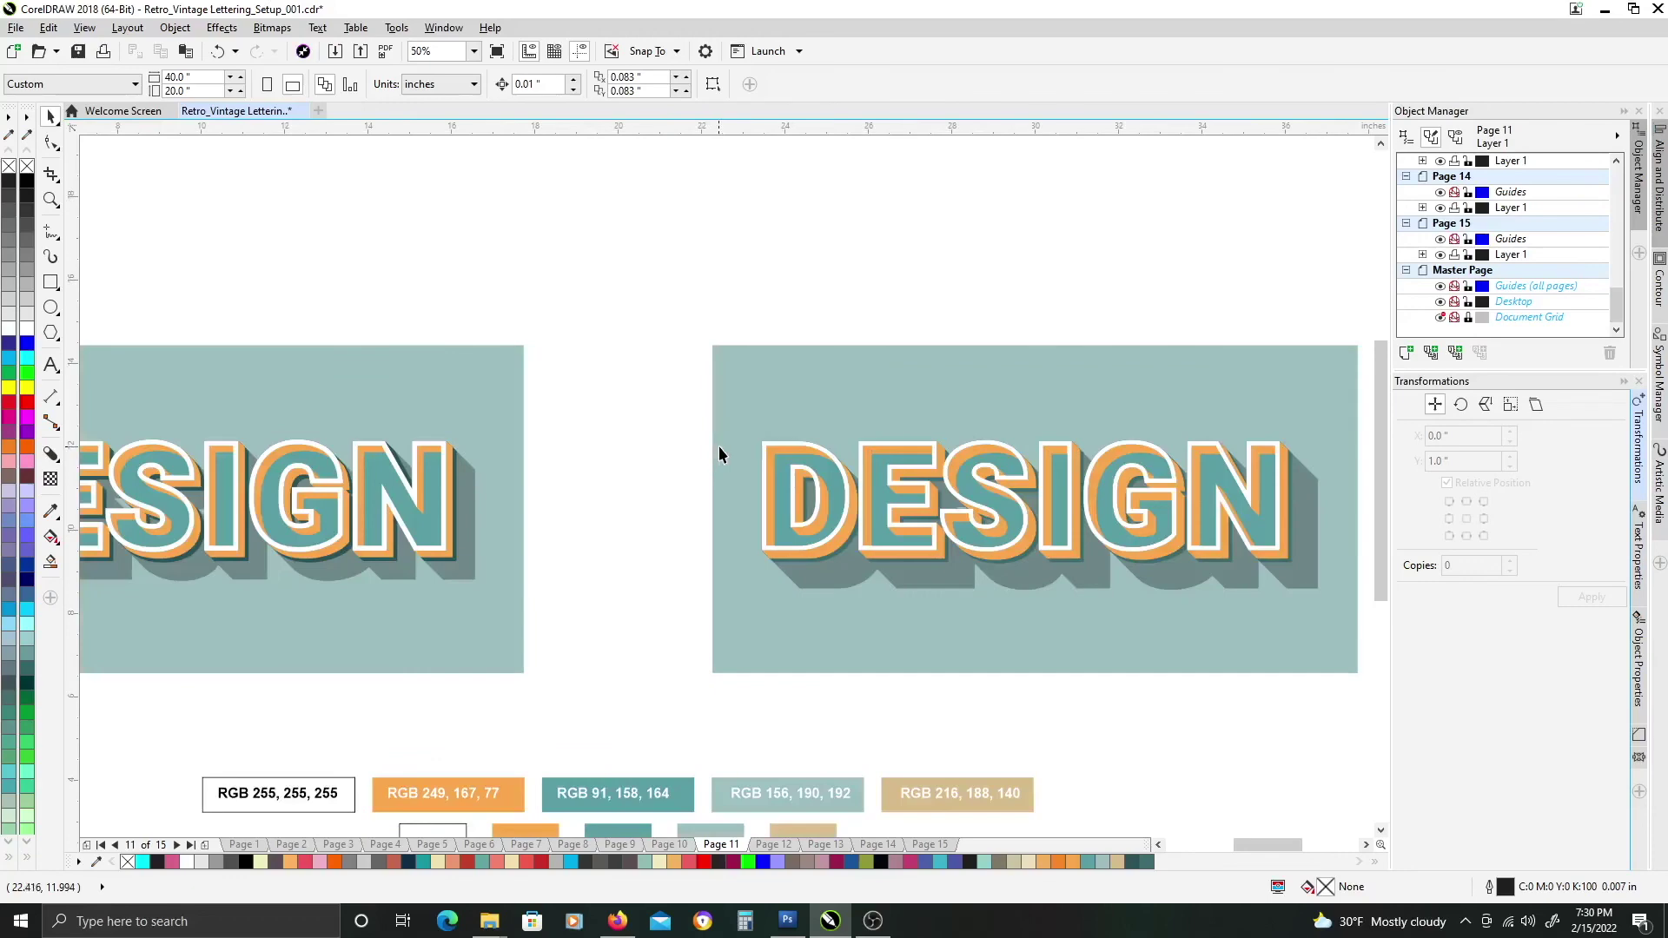
pyautogui.hscroll(2, 740, 429)
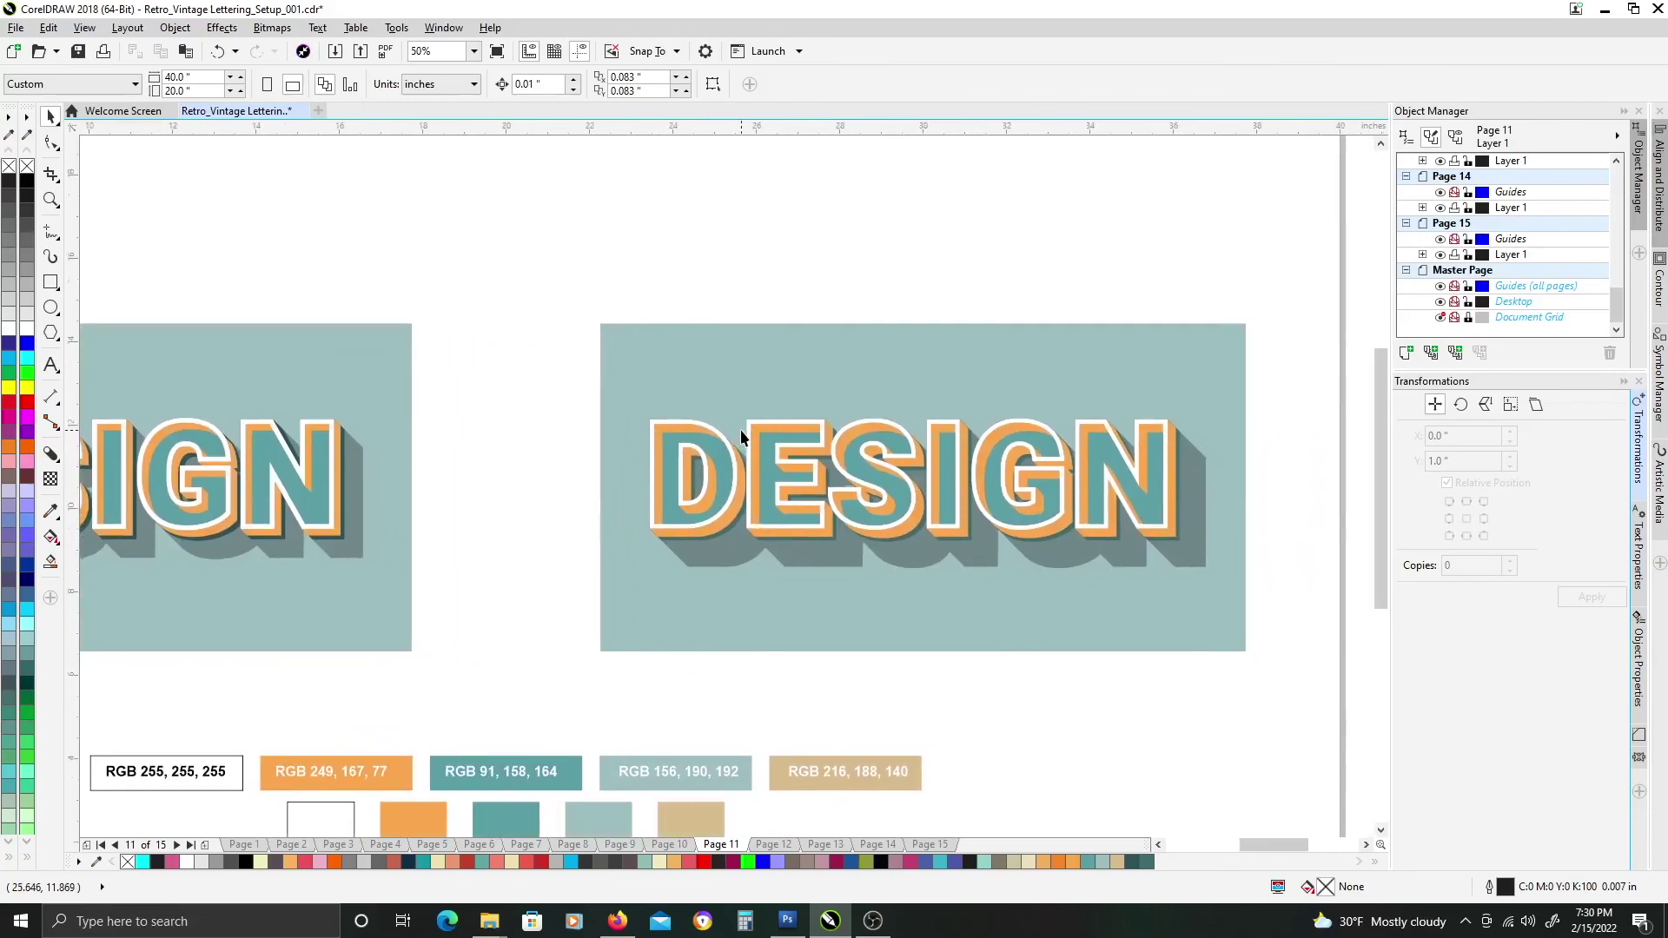